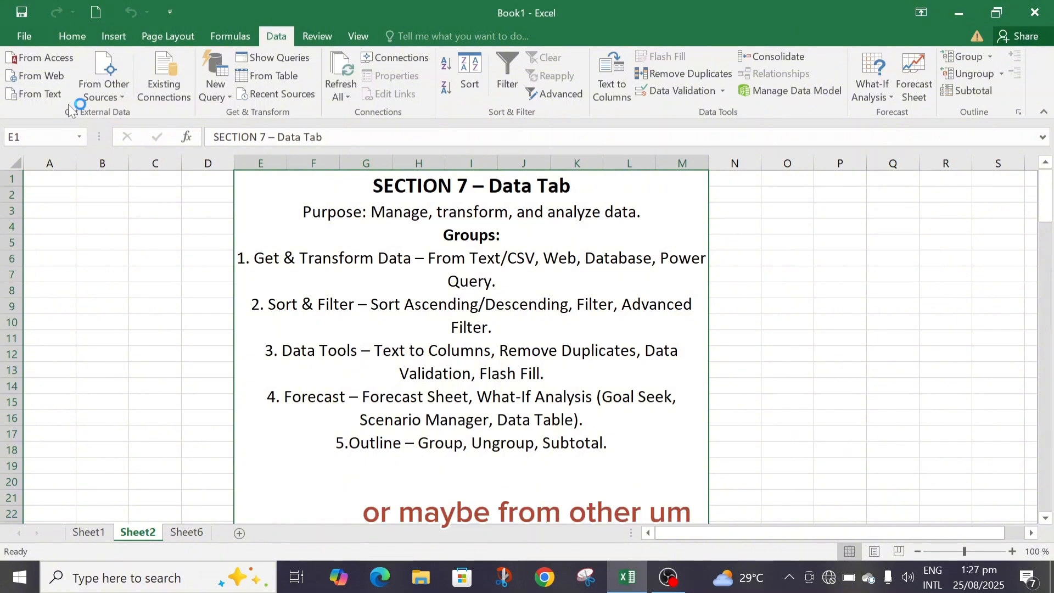
Look through the Access data source picker and the new query sources from file, database, Azure and other sources.
click(61, 61)
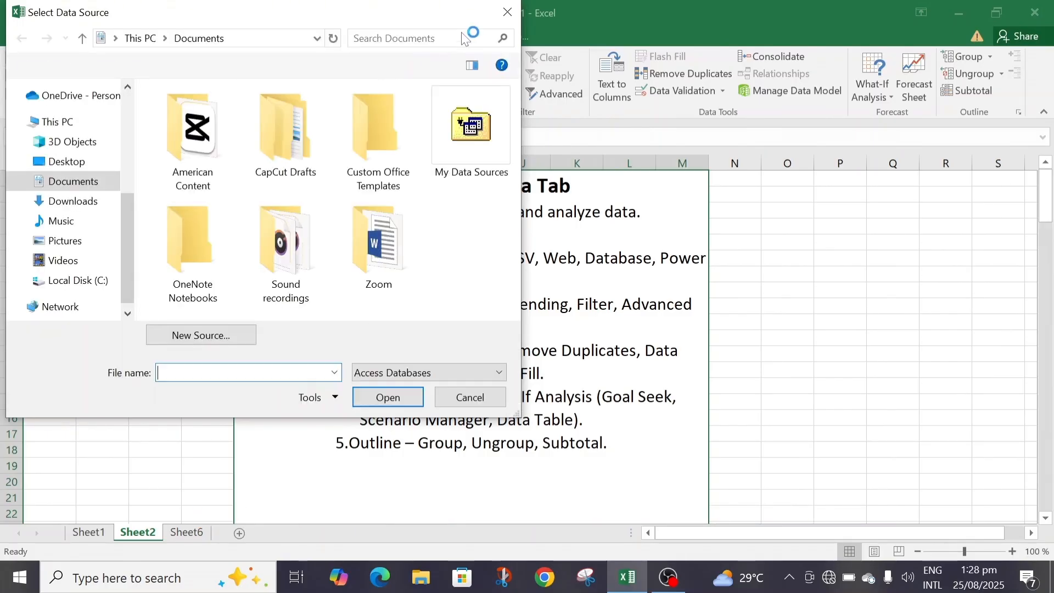
click(506, 12)
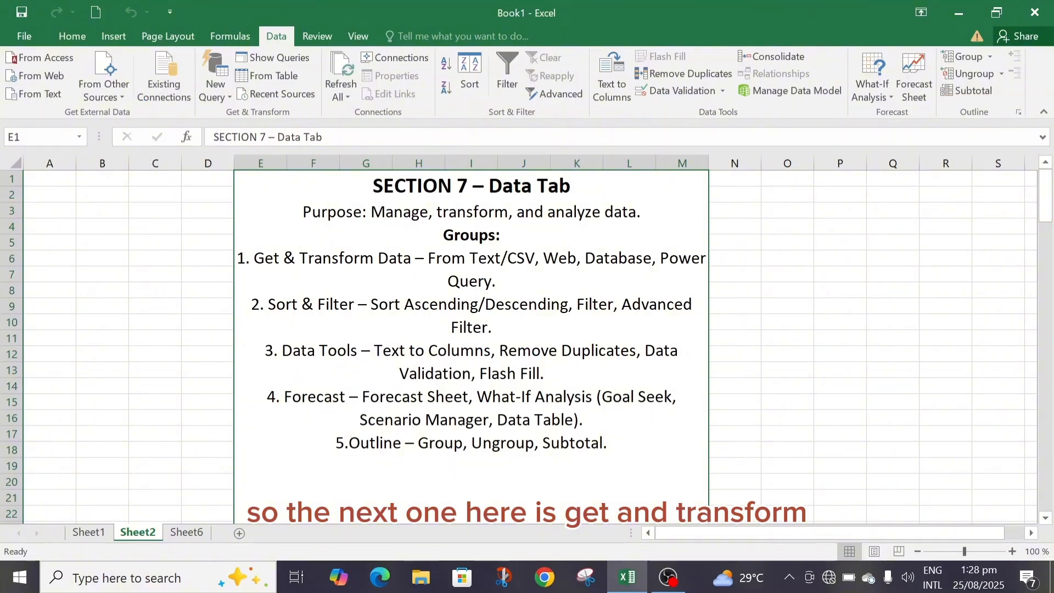
click(231, 101)
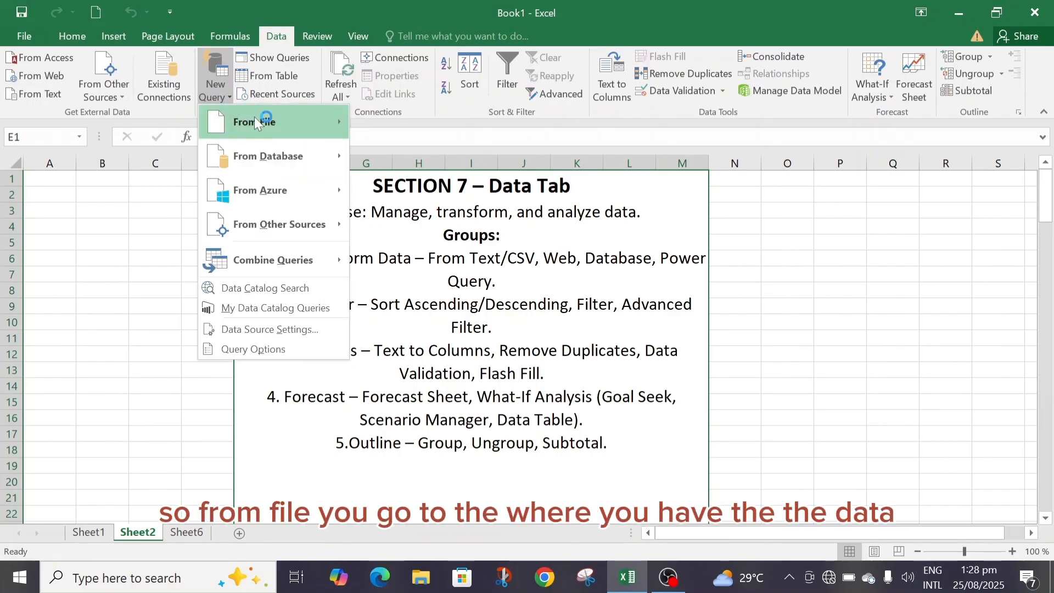
mouse_move(296, 120)
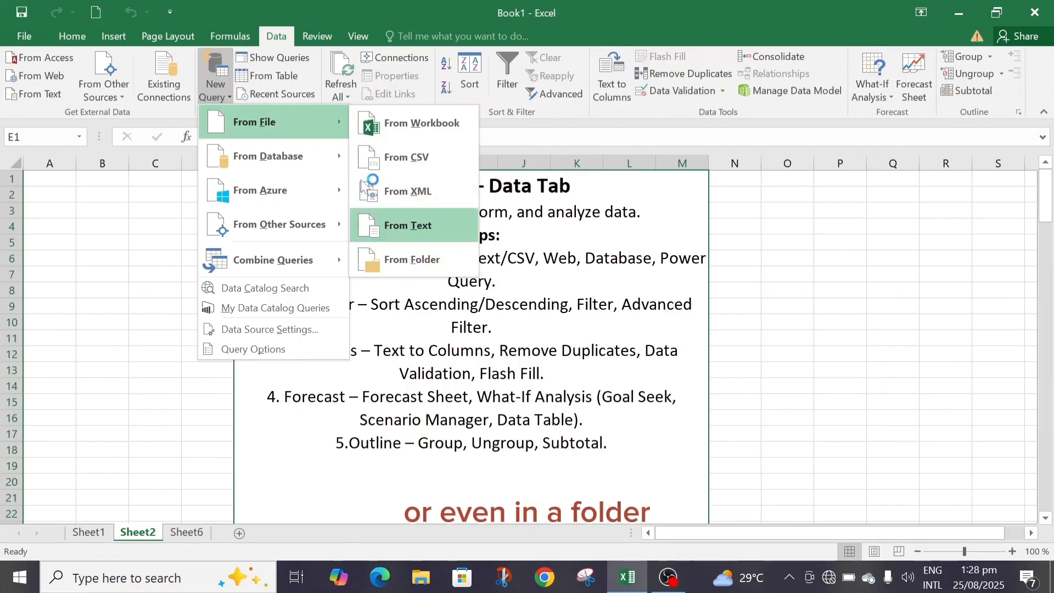
mouse_move(279, 153)
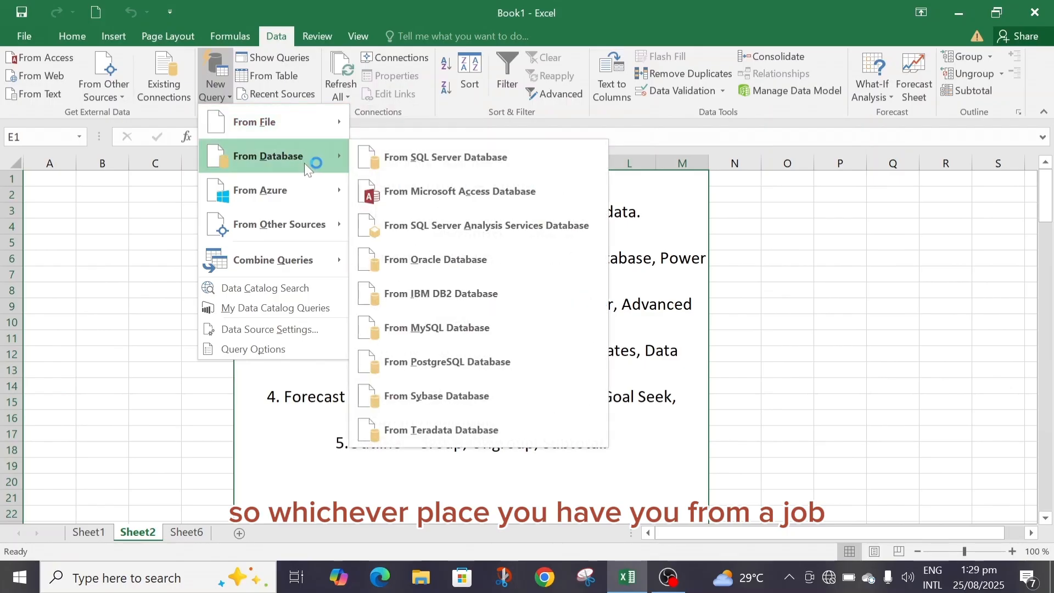
mouse_move(308, 188)
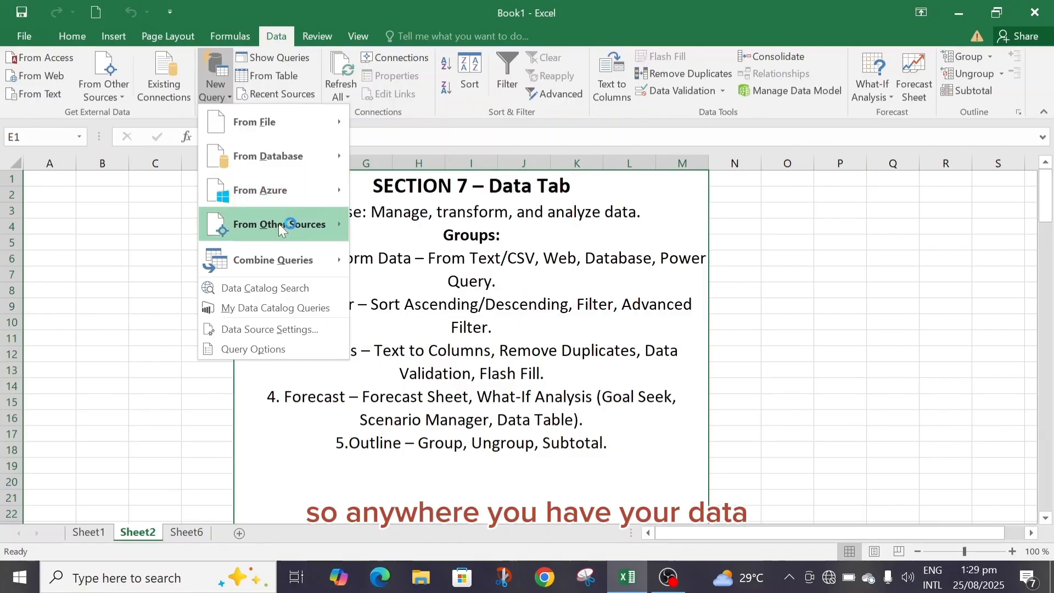
mouse_move(274, 214)
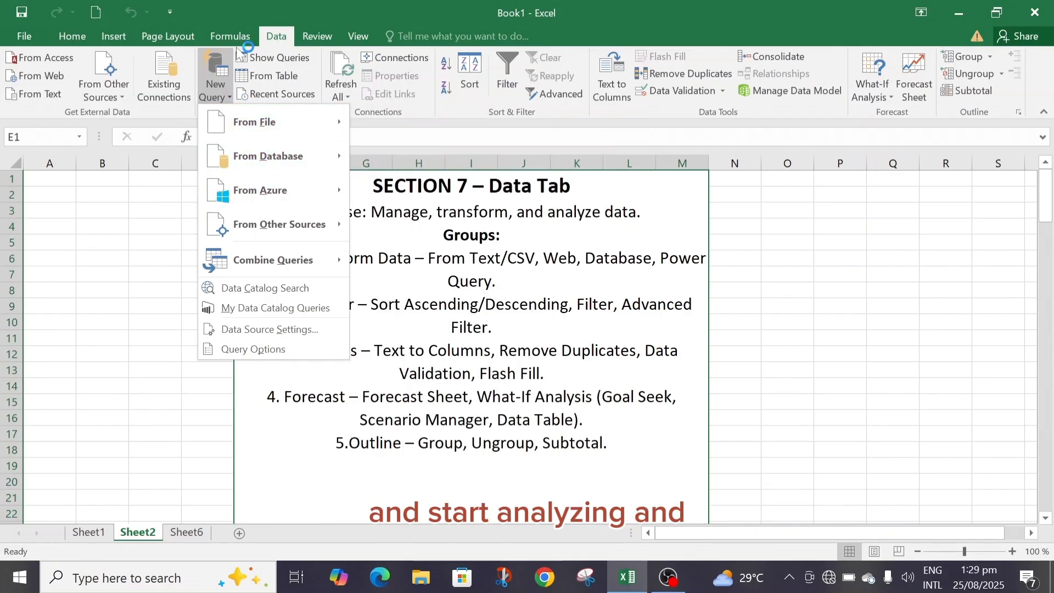
View the Create Table dialog for the Data Tab notes range on Sheet2 and dismiss it.
click(411, 124)
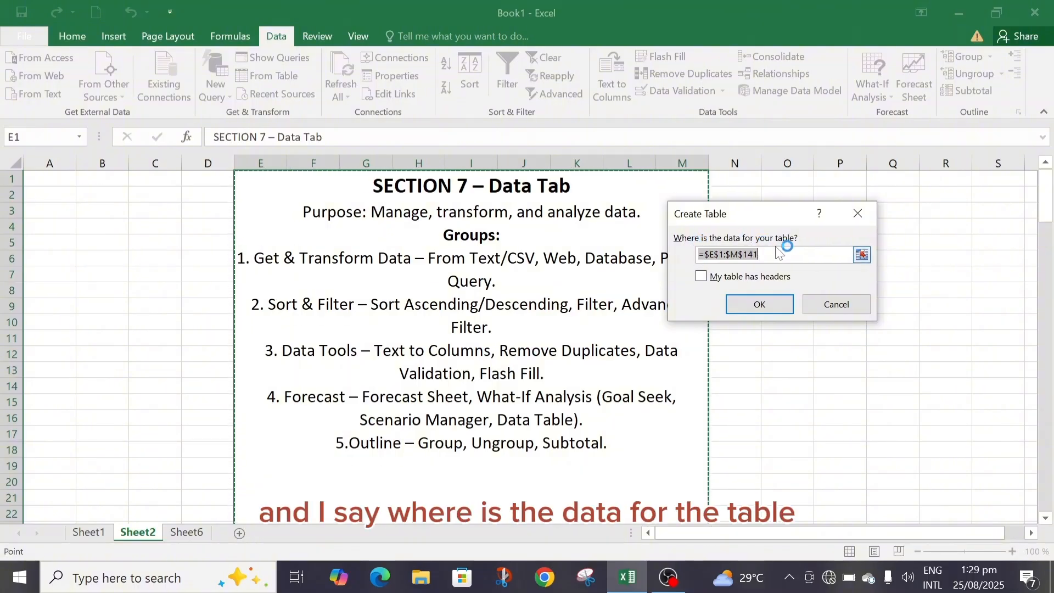
click(840, 304)
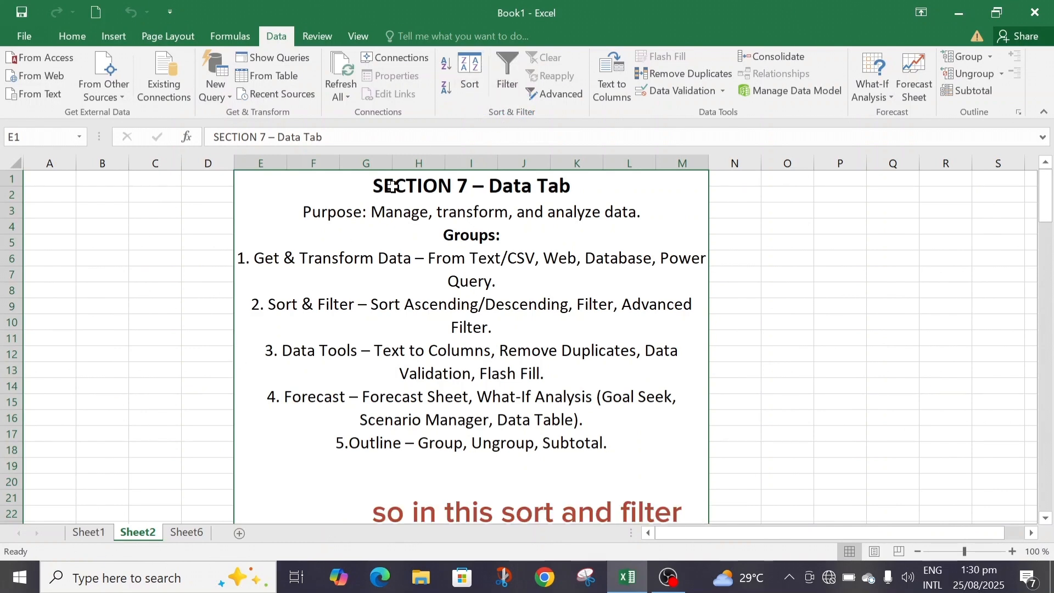
click(464, 86)
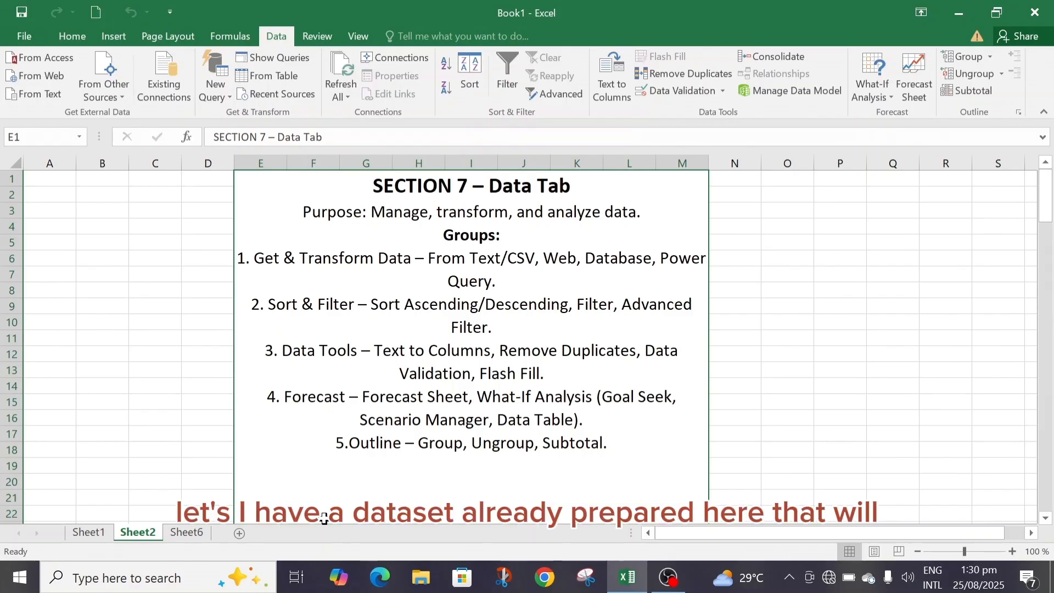
Switch to Sheet6 and try to filter the practice dataset from an empty cell outside the table.
click(189, 533)
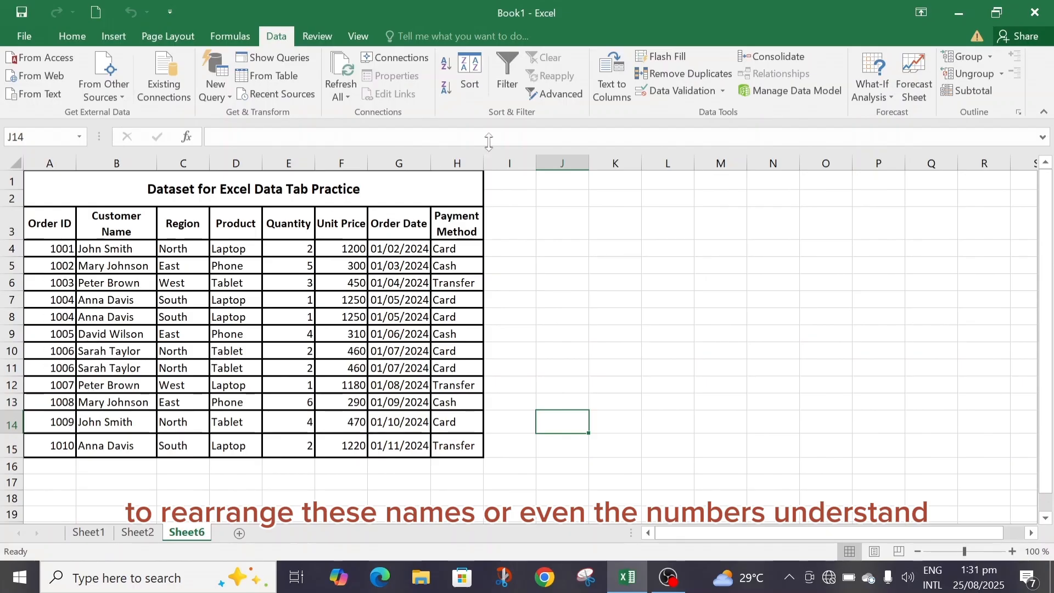
click(470, 85)
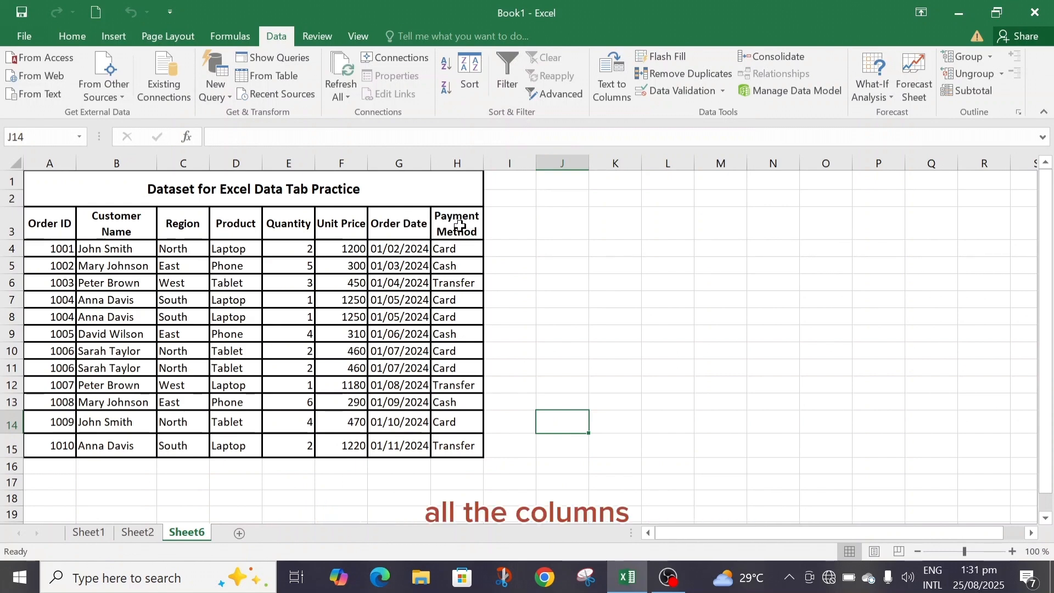
click(504, 88)
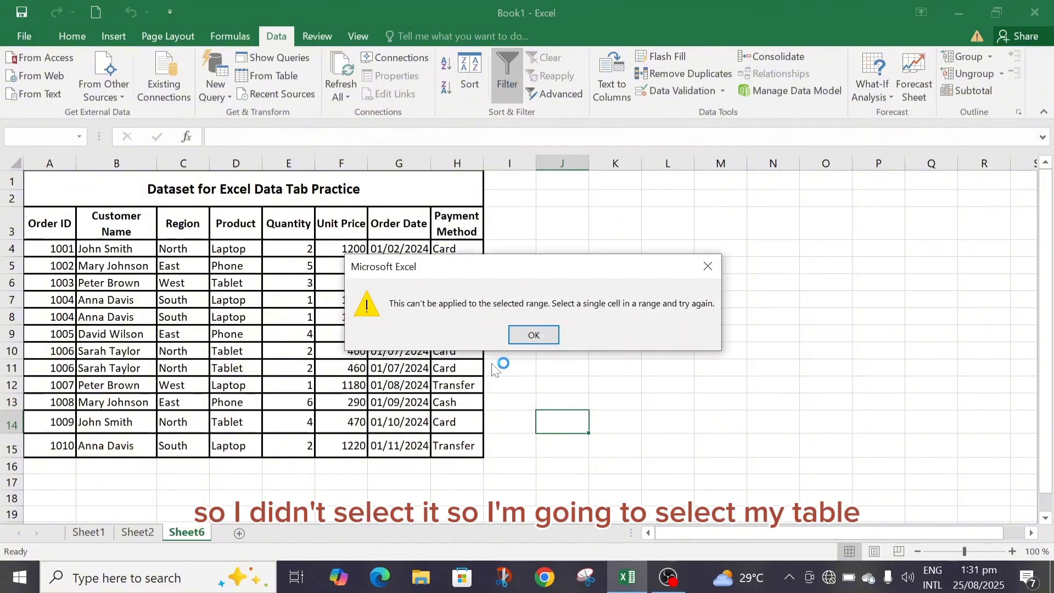
click(527, 335)
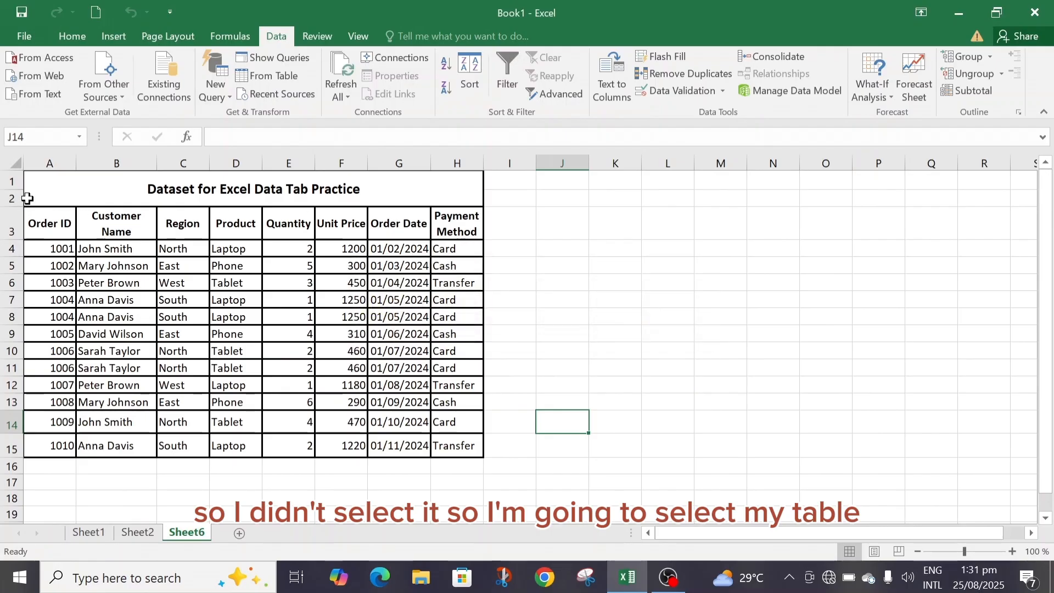
Try to apply a filter to the whole dataset including its title row, and undo it.
drag(27, 198, 311, 450)
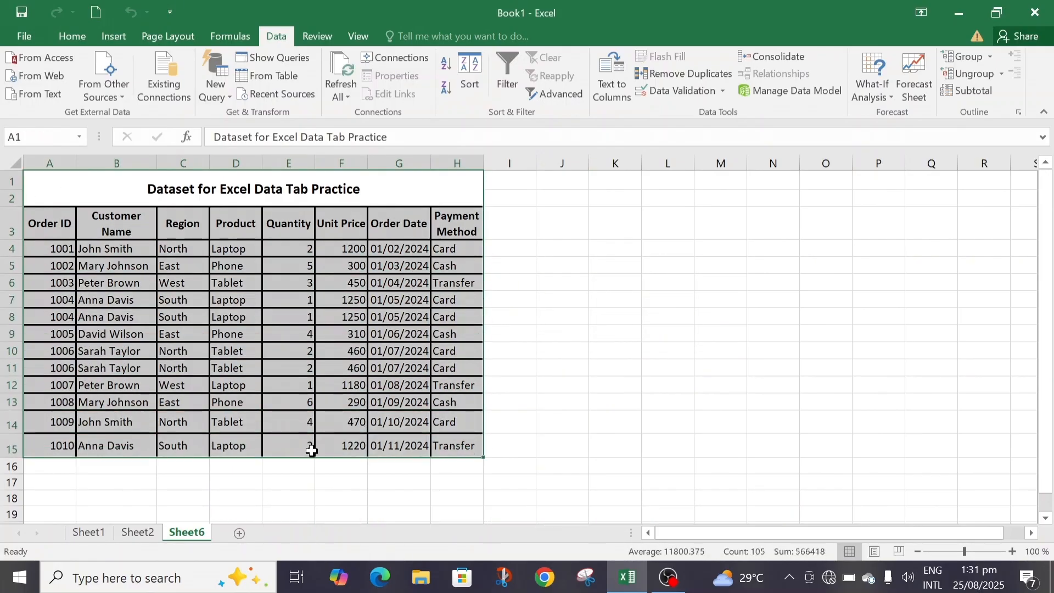
click(500, 73)
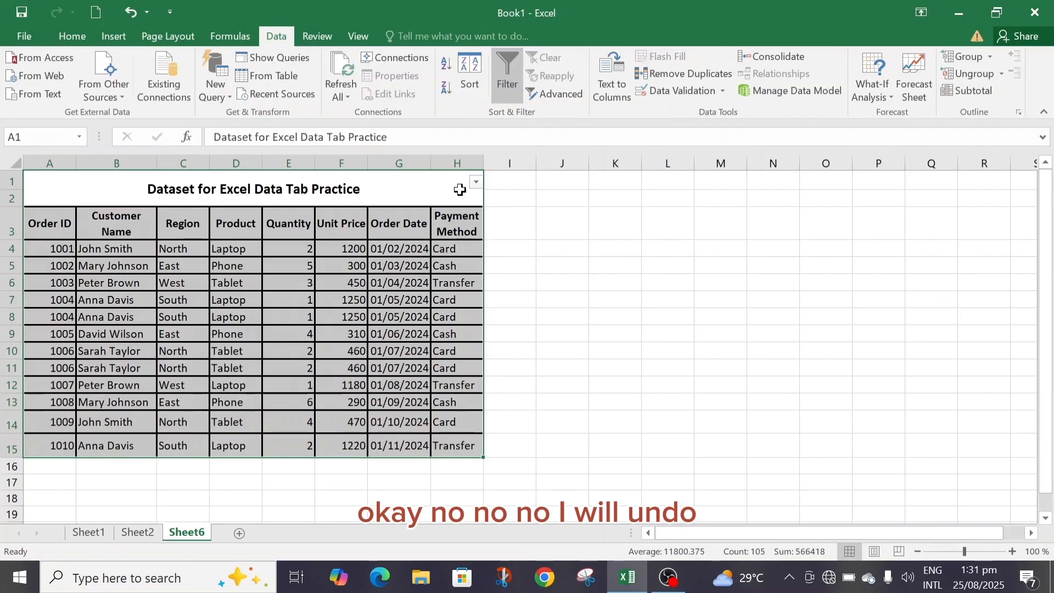
click(130, 15)
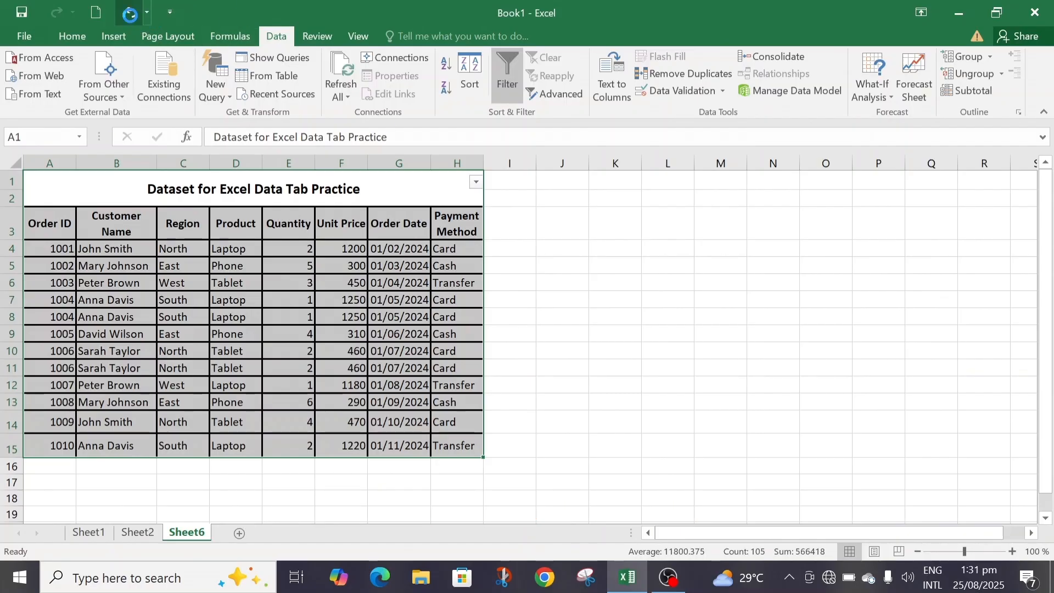
Apply a filter to the dataset range A3:H15, starting at the column header row.
drag(52, 222, 448, 443)
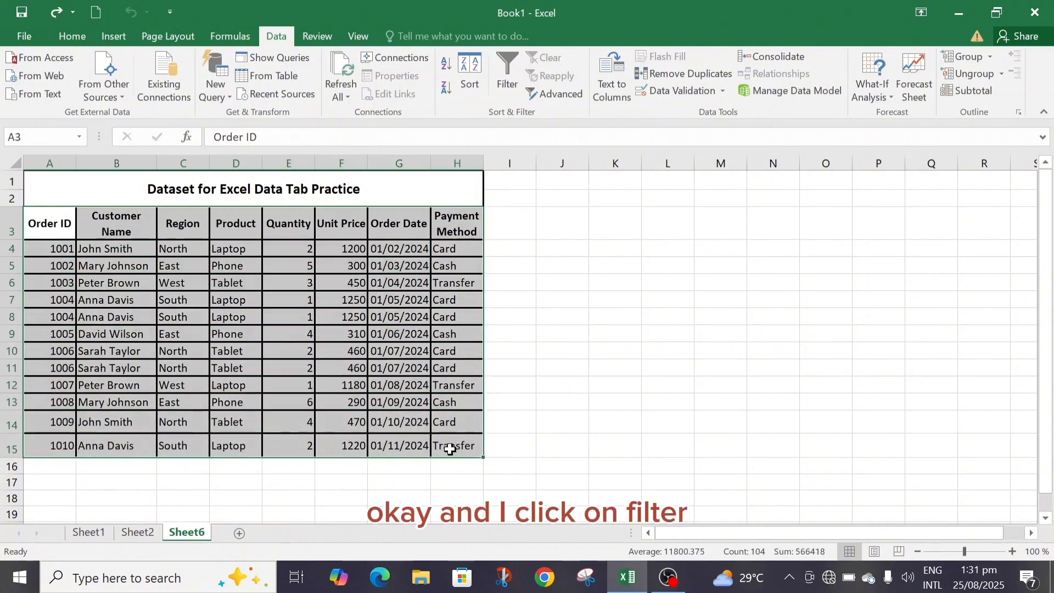
click(507, 80)
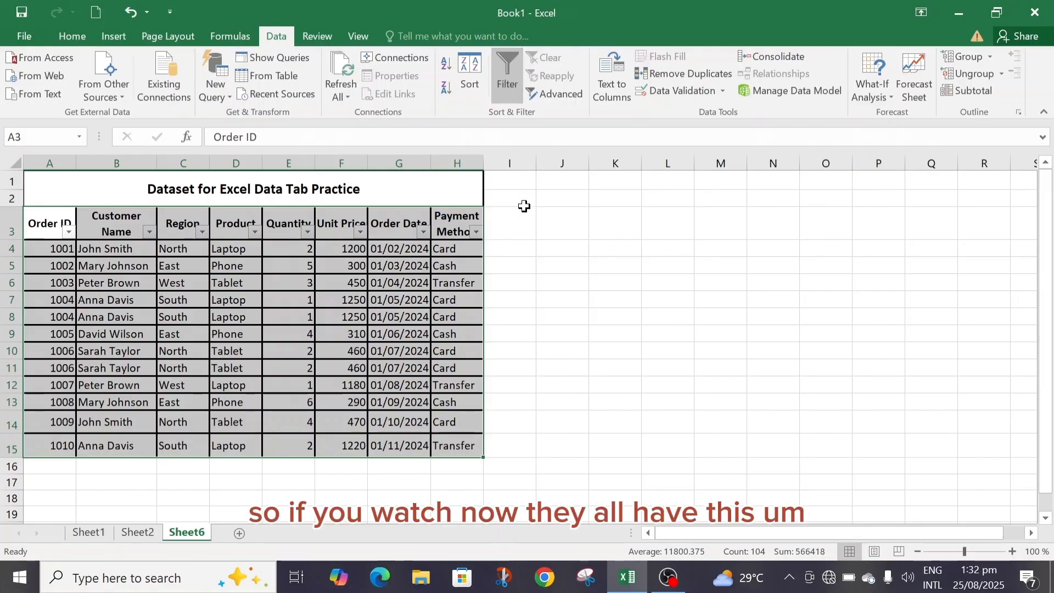
click(509, 222)
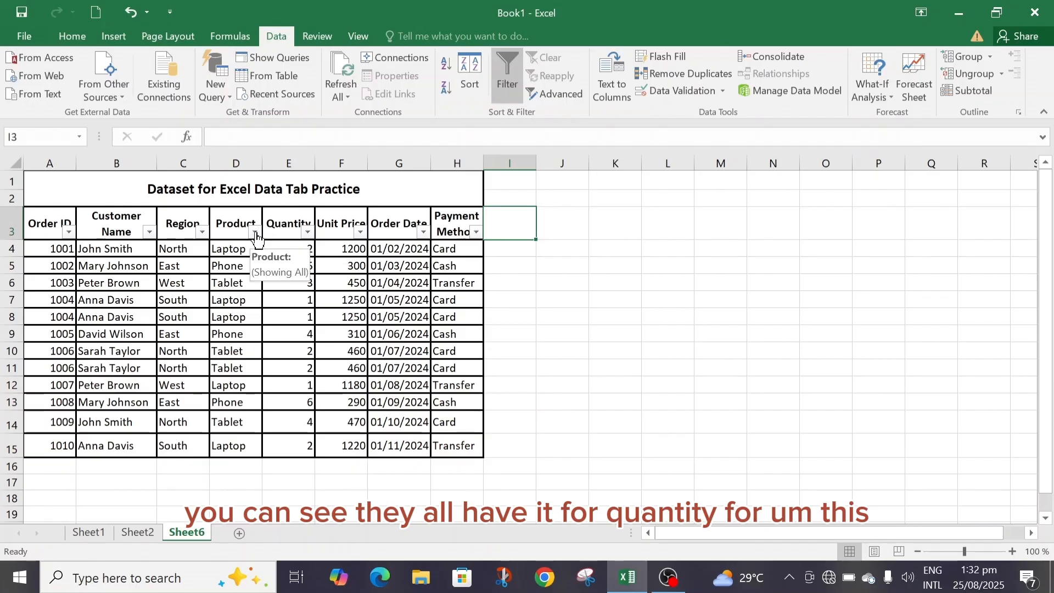
Examine the sort and filter options of the Customer Name column.
click(150, 232)
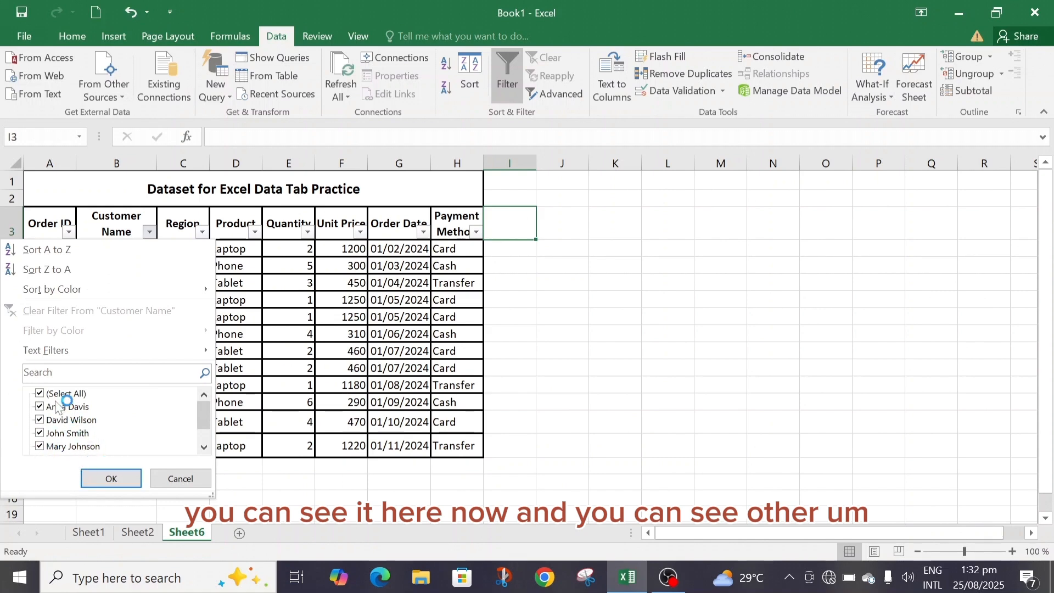
mouse_move(208, 413)
mouse_down()
mouse_move(205, 431)
mouse_move(204, 407)
mouse_up()
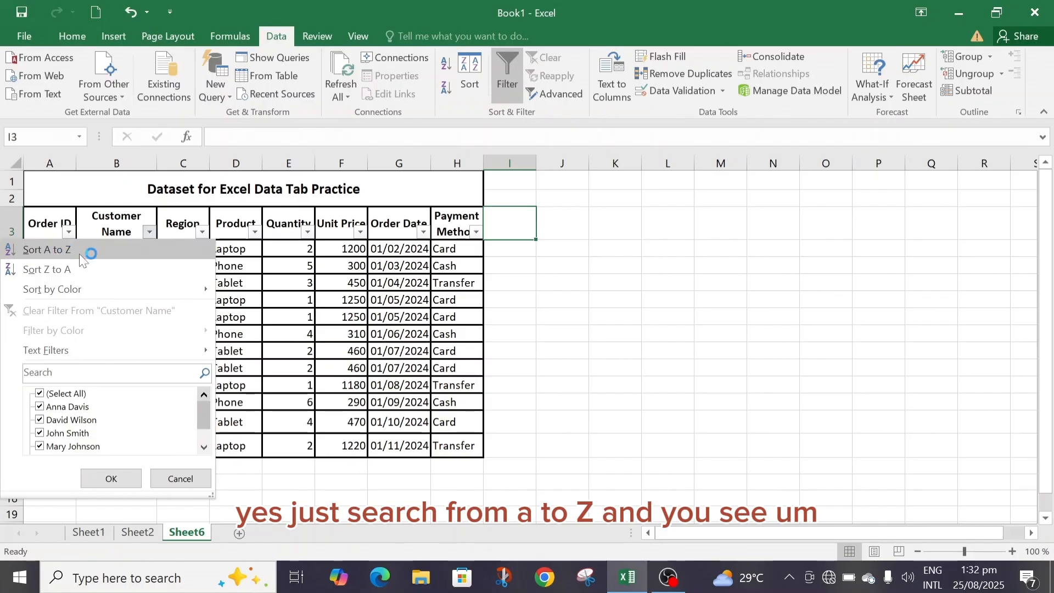
click(520, 320)
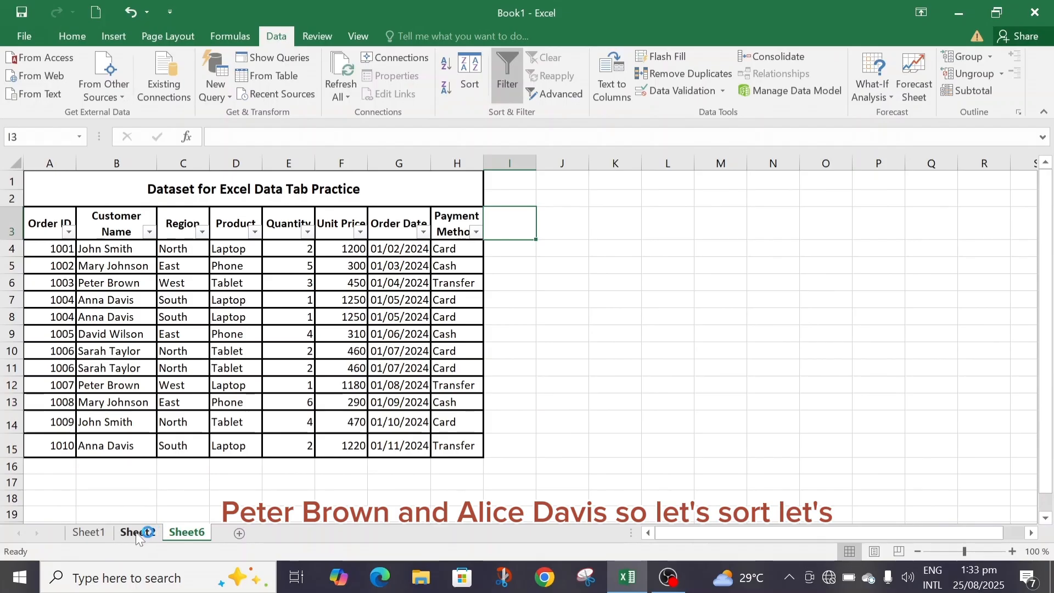
click(471, 80)
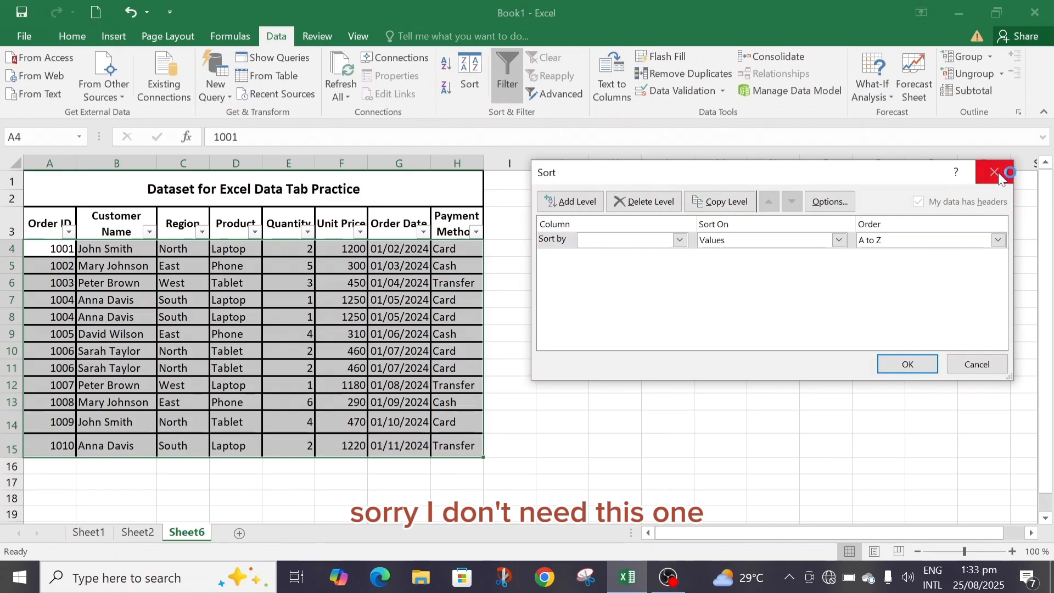
click(995, 172)
click(503, 230)
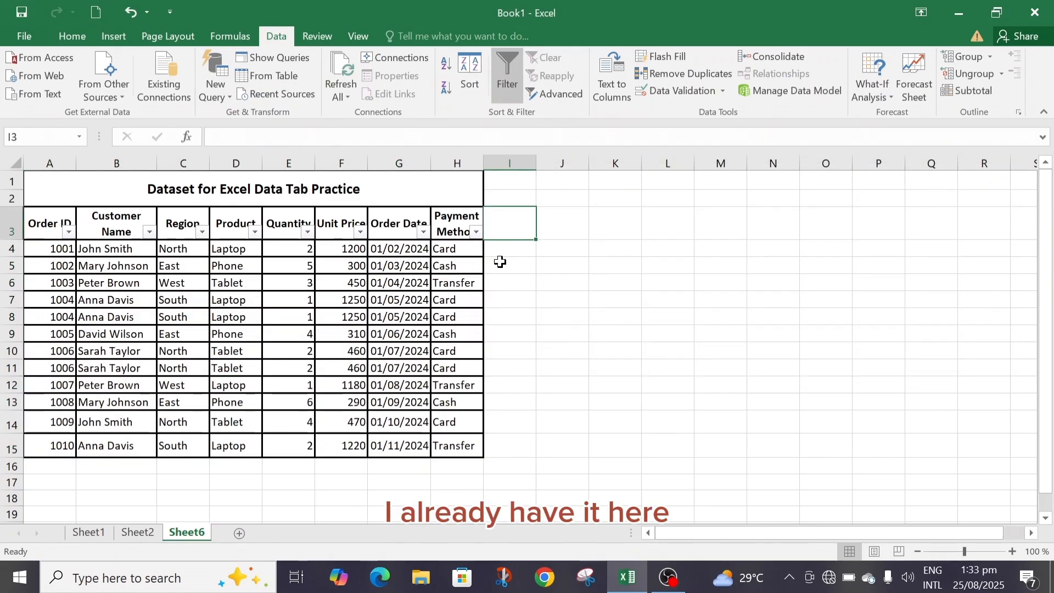
click(68, 232)
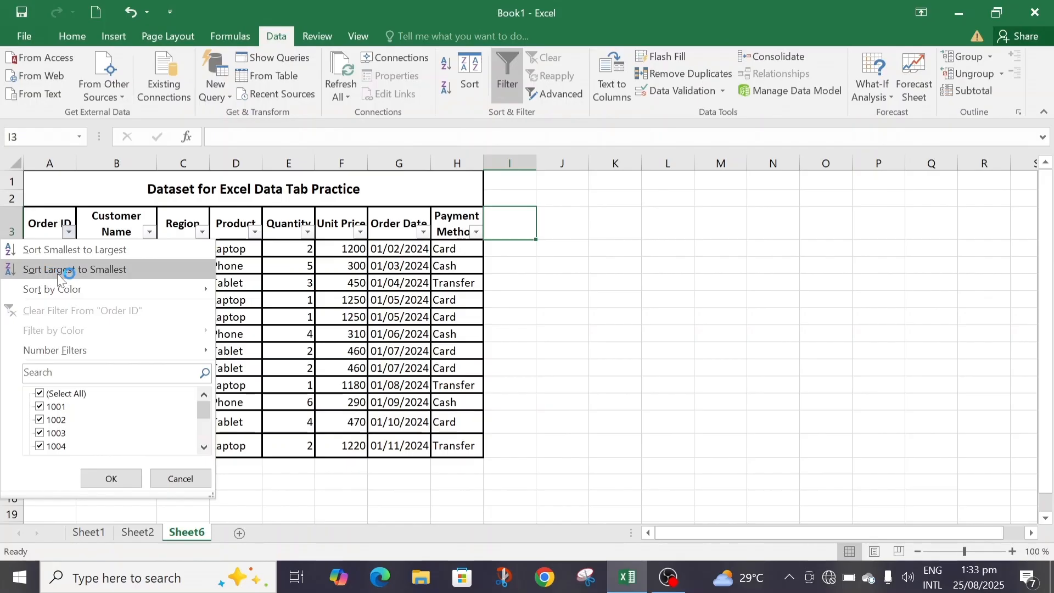
click(566, 298)
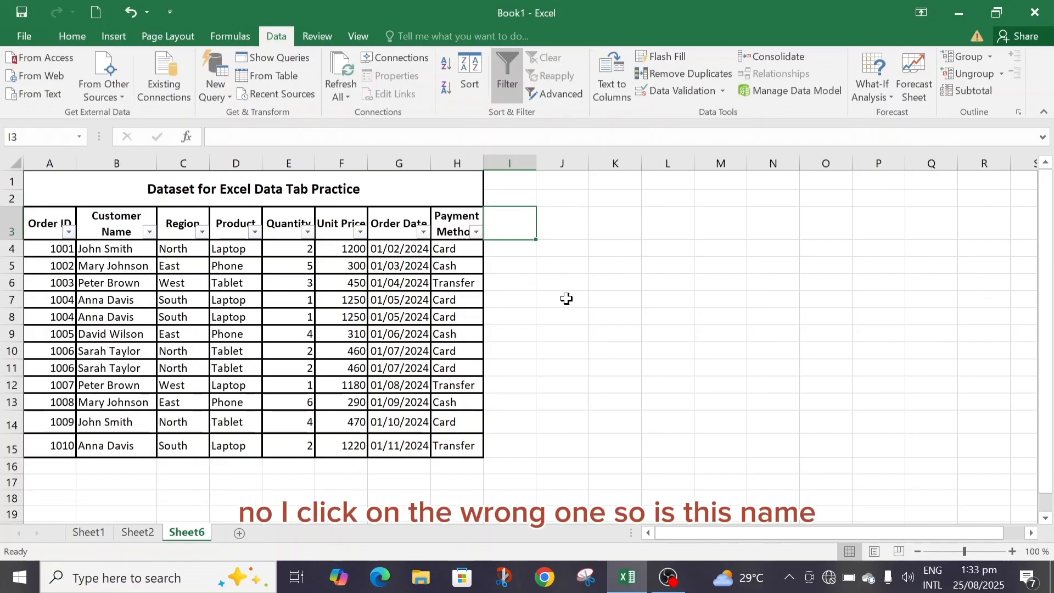
Sort the dataset by Customer Name from A to Z, and re-sort it from Z to A.
click(150, 237)
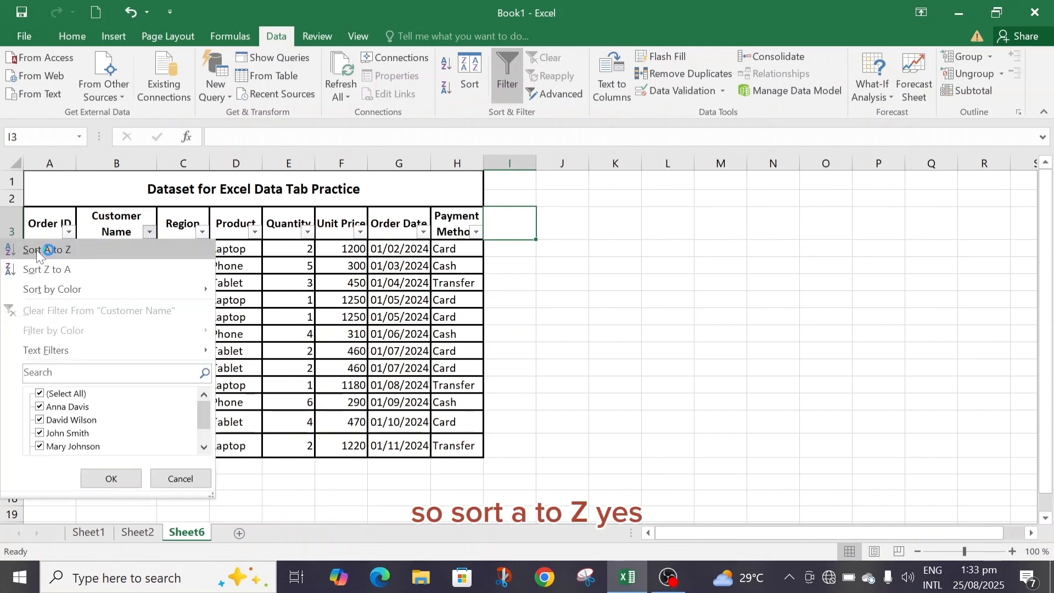
click(44, 250)
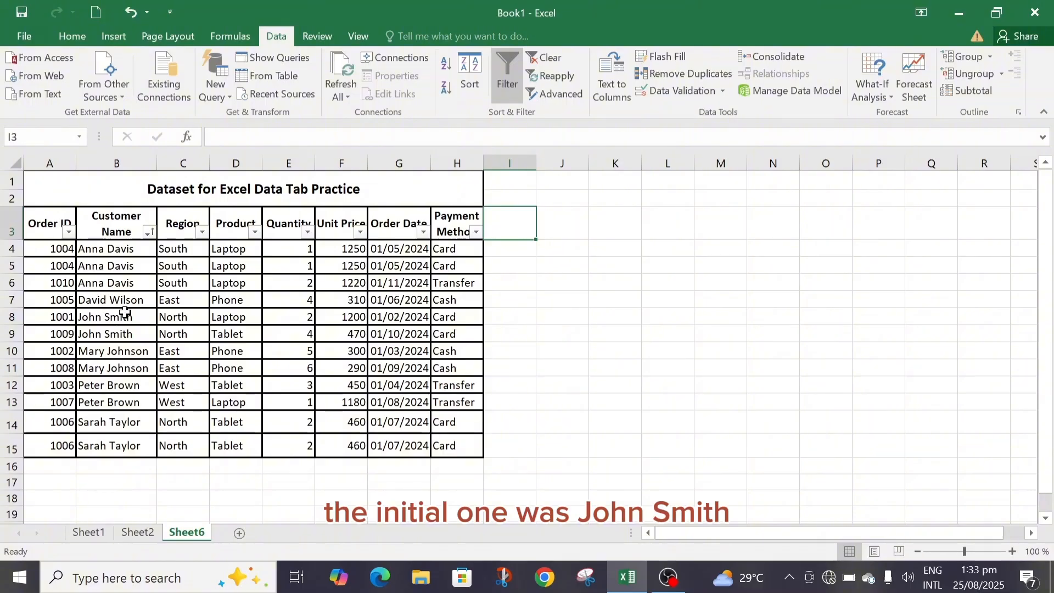
click(148, 233)
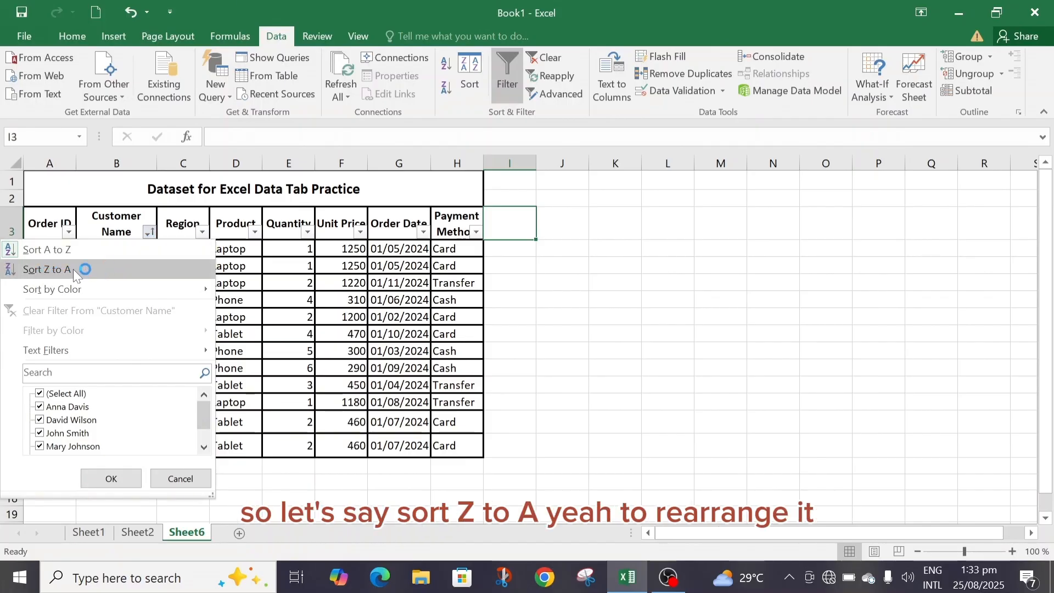
Examine the Sort by Color options of the Customer Name column and leave the sort order as it is.
click(149, 233)
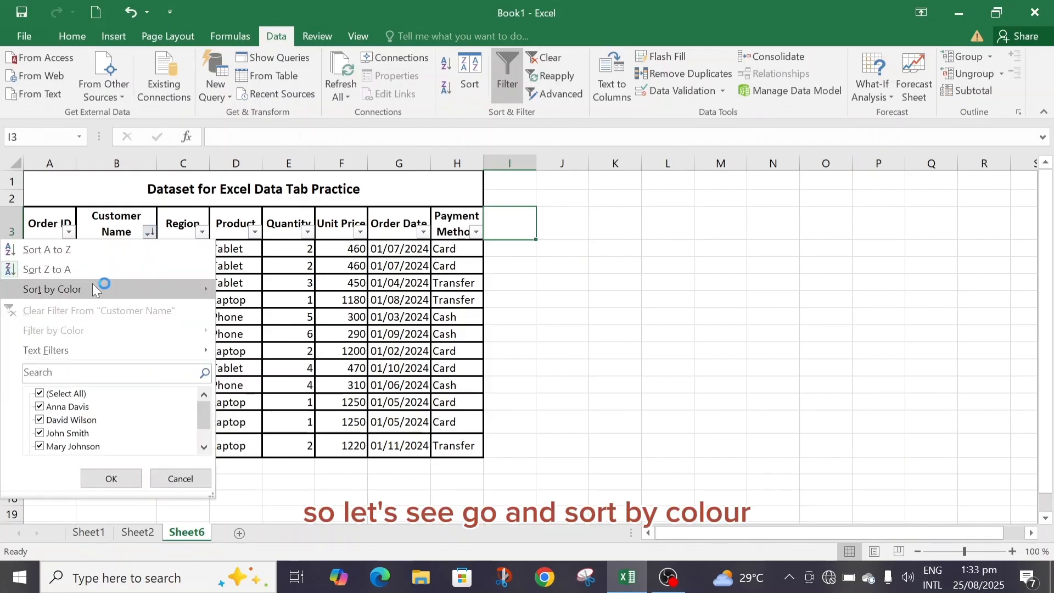
mouse_move(77, 291)
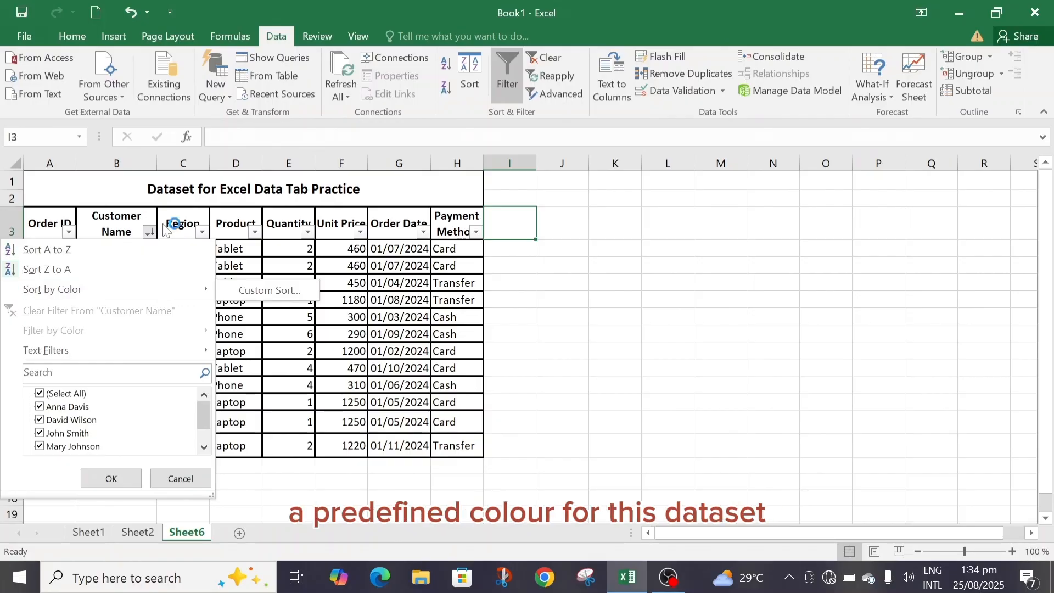
click(277, 251)
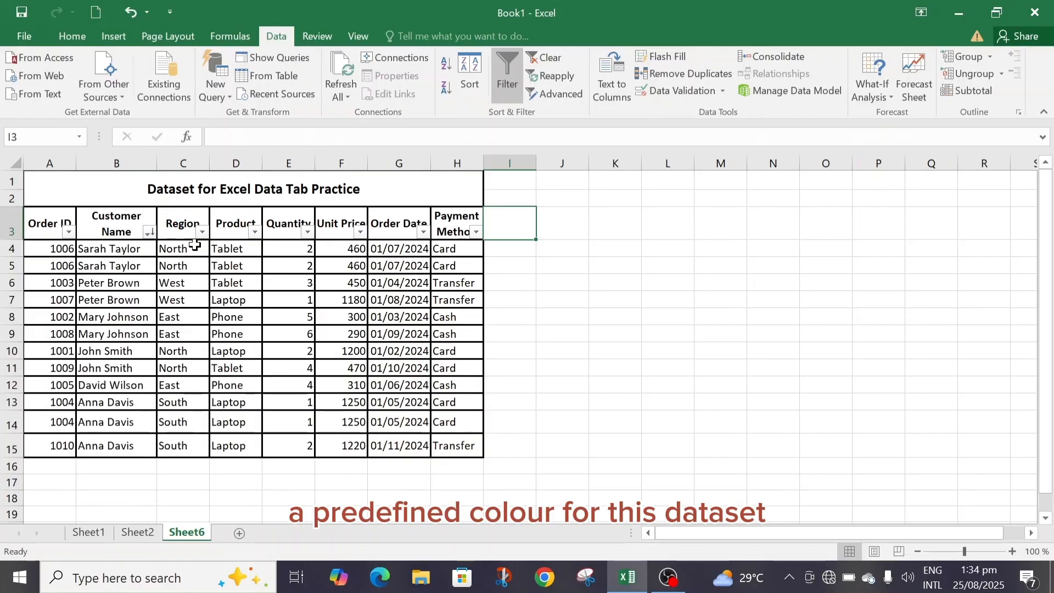
click(148, 232)
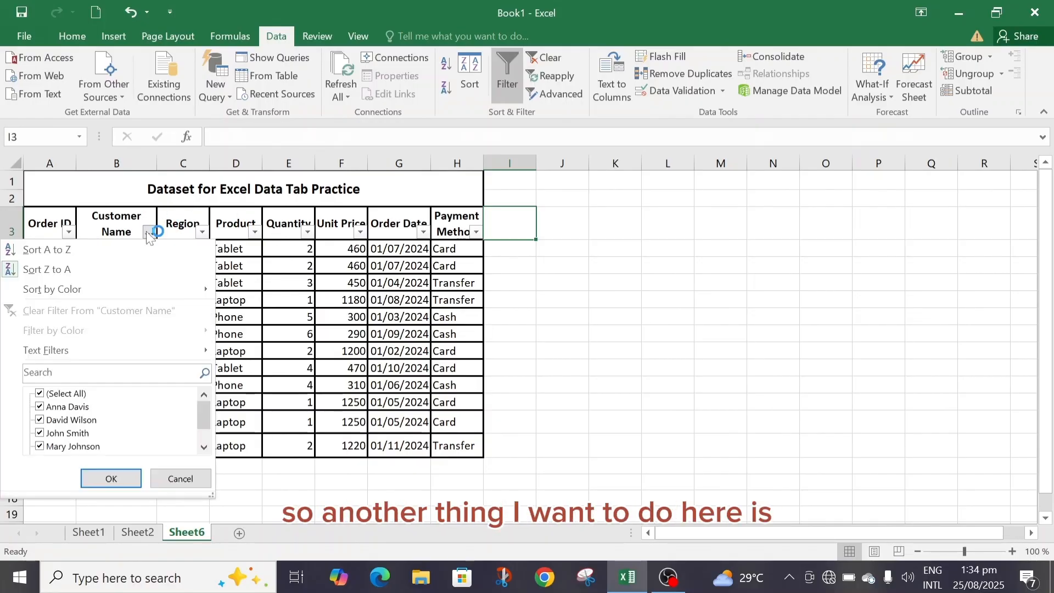
click(146, 232)
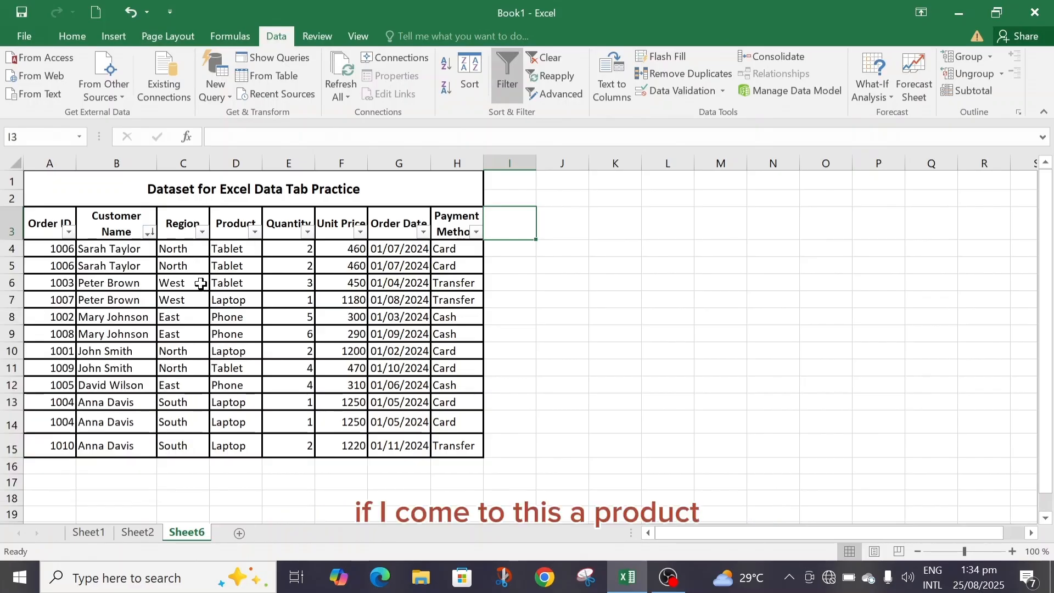
Filter the Product column to show only the Laptop rows, excluding Phone and Tablet.
click(254, 232)
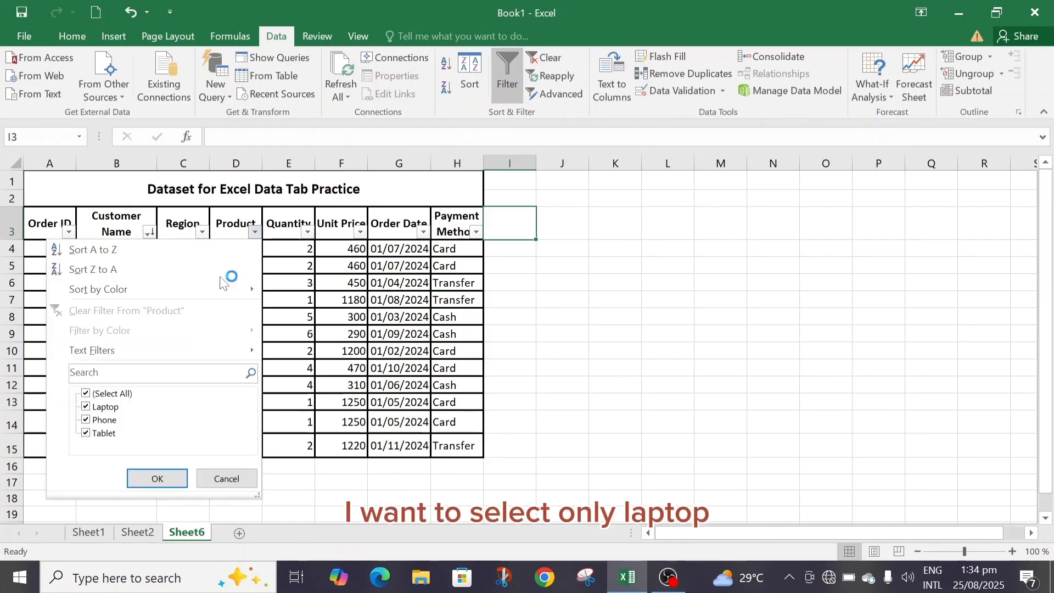
click(86, 420)
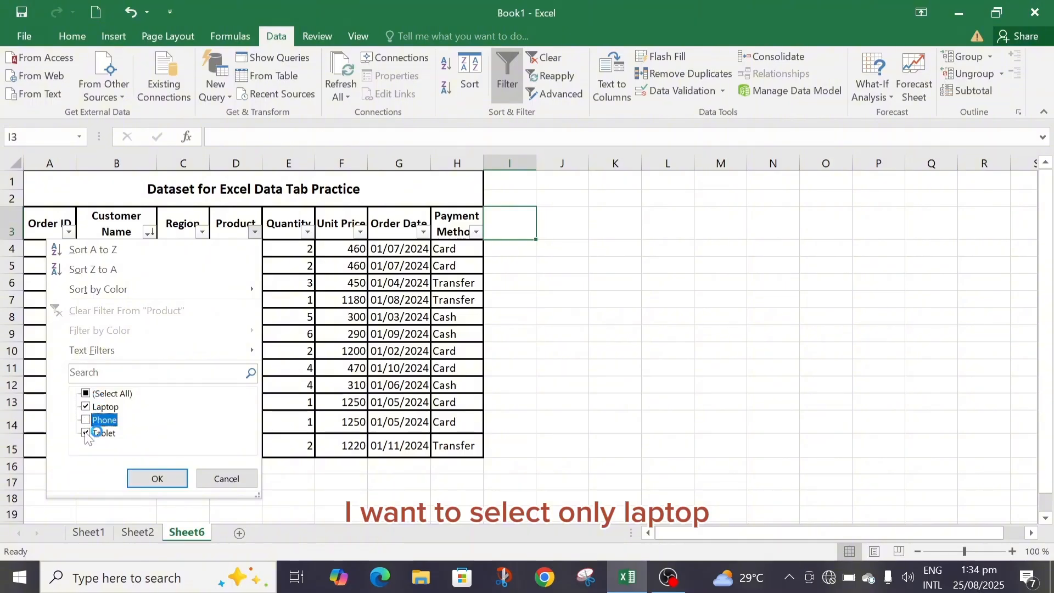
click(86, 434)
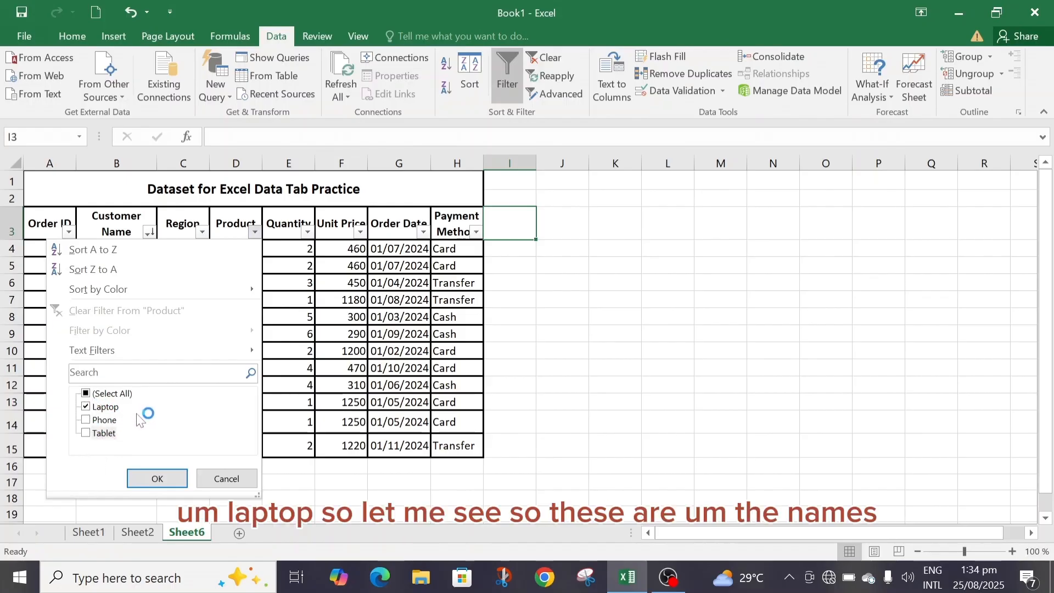
click(158, 479)
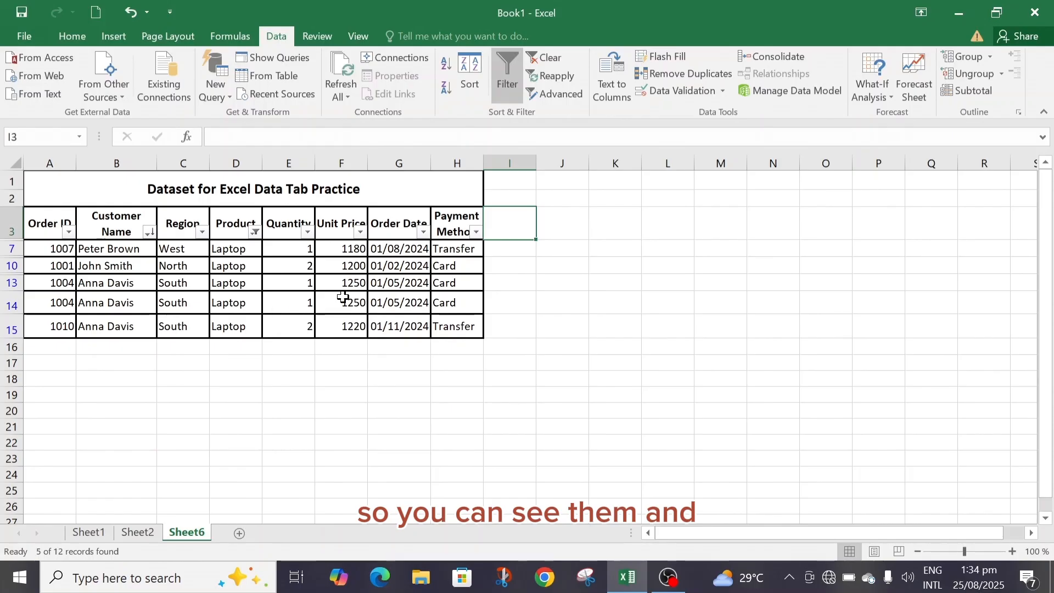
Include Phone and Tablet in the Product filter again so that all products are selected.
click(256, 233)
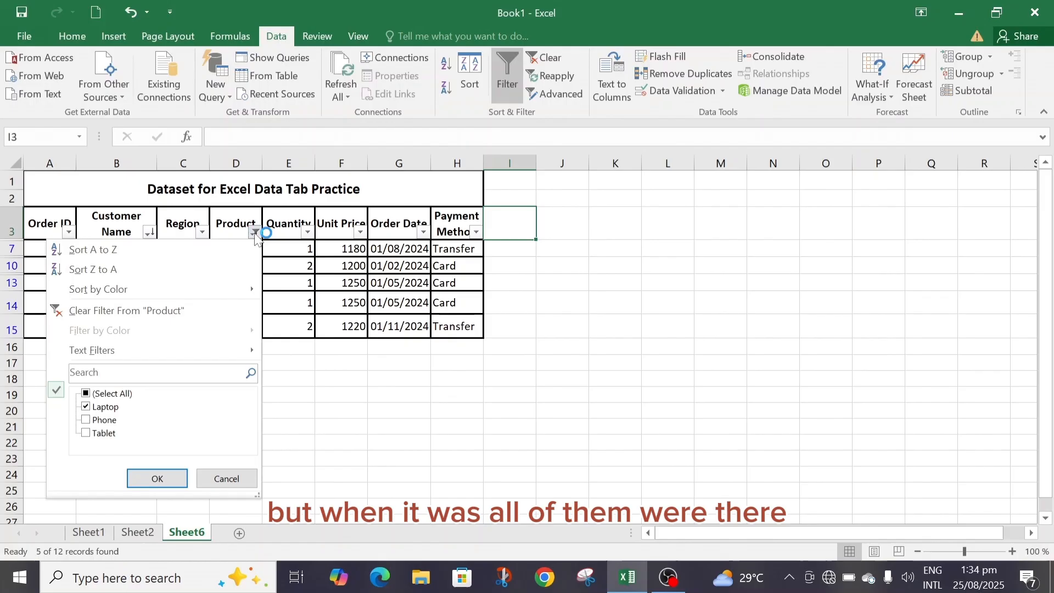
click(85, 420)
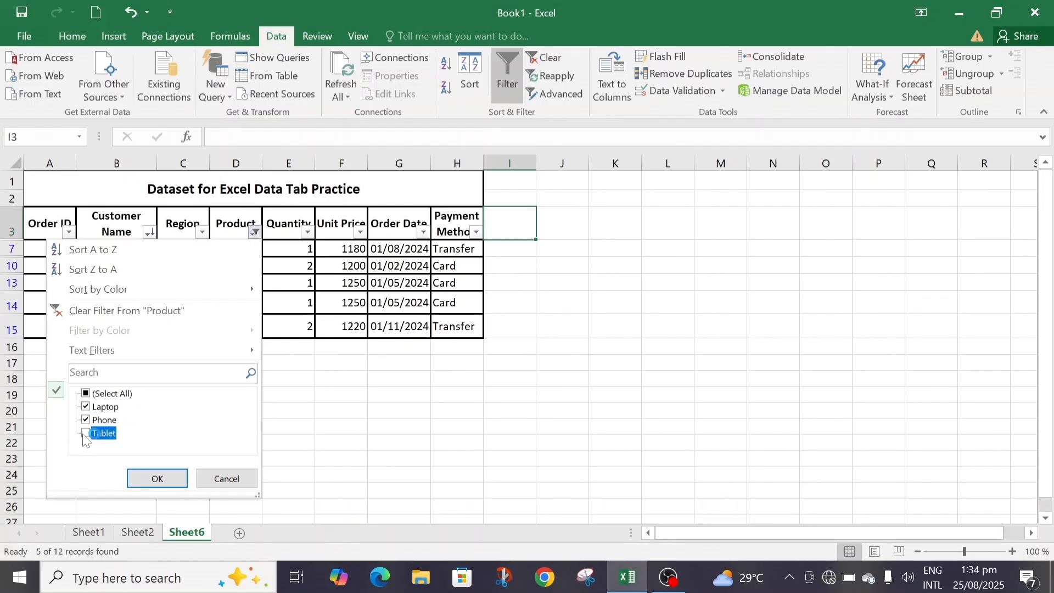
click(145, 479)
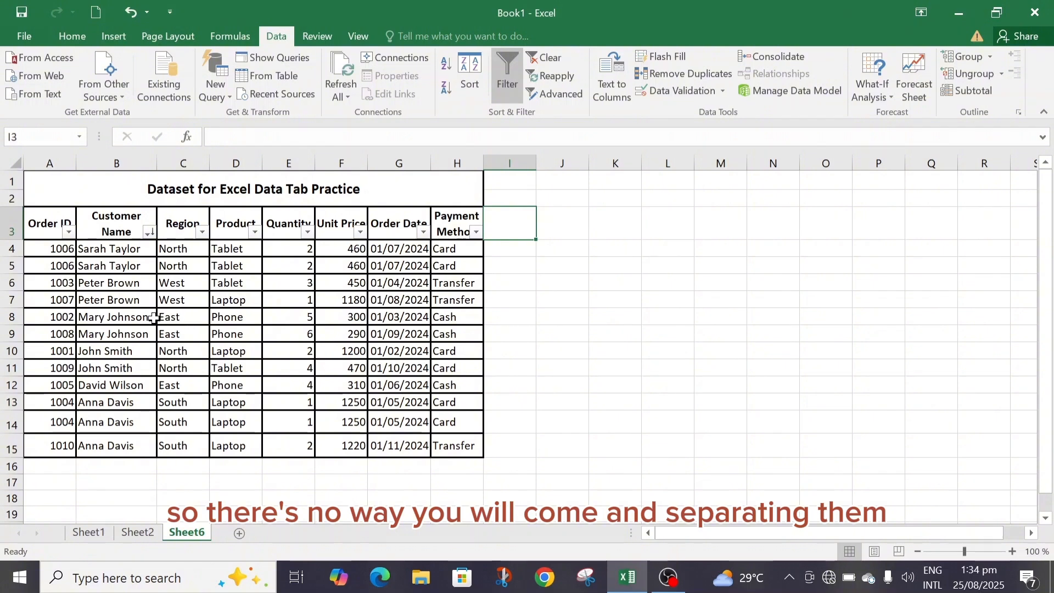
Narrow the Product filter to Laptop once more by excluding Phone and Tablet.
click(255, 233)
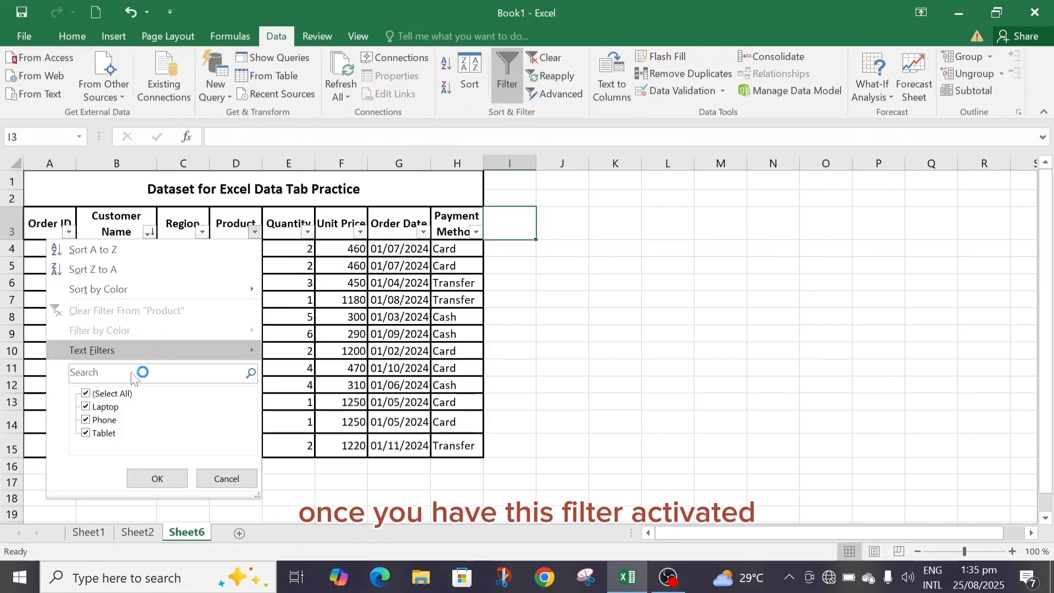
click(86, 421)
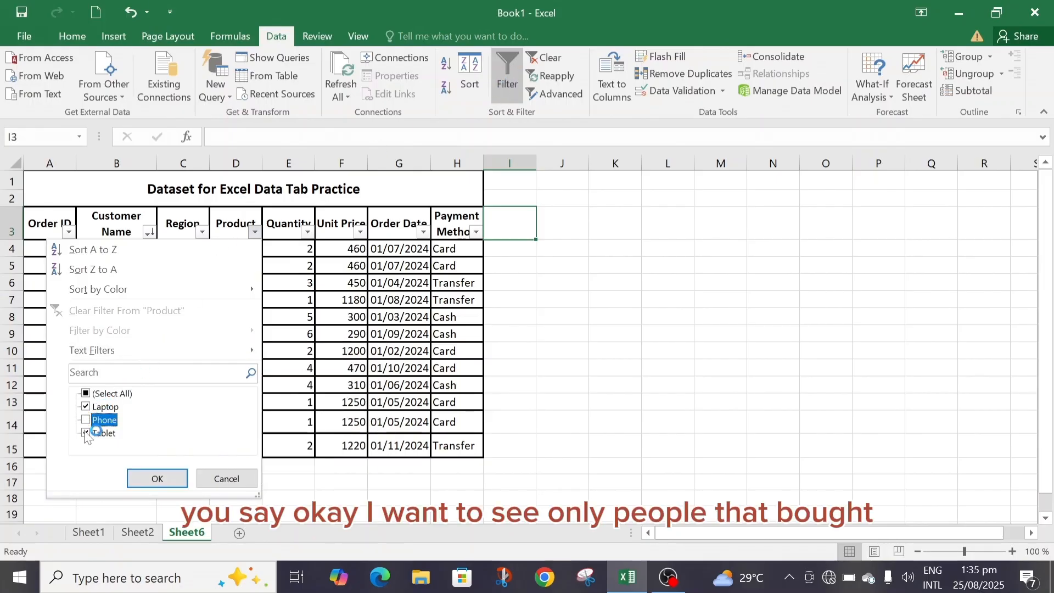
click(160, 479)
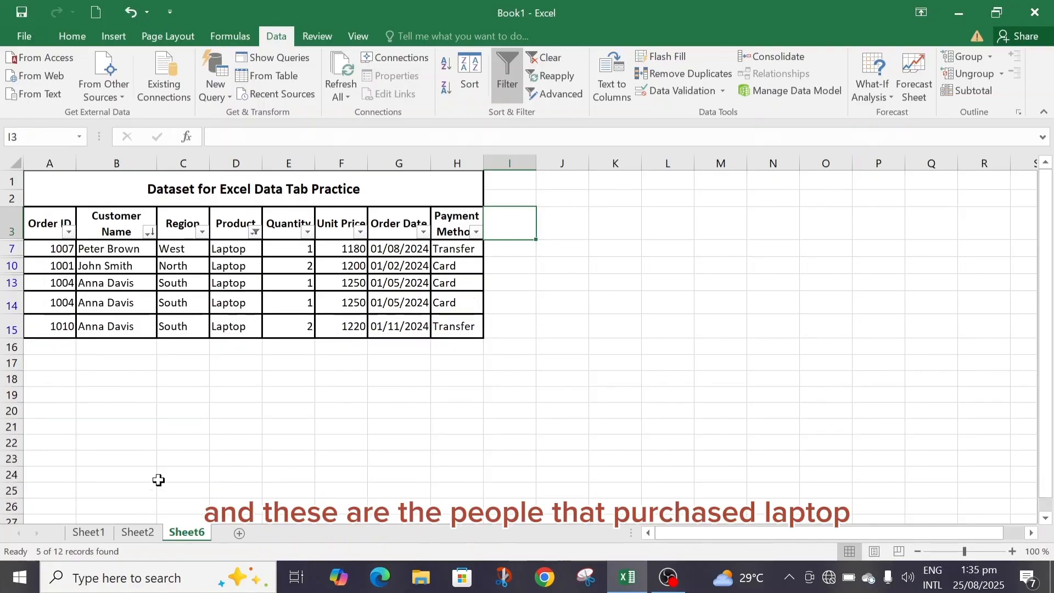
Change the Product filter to show Phone and Tablet instead of Laptop.
click(254, 232)
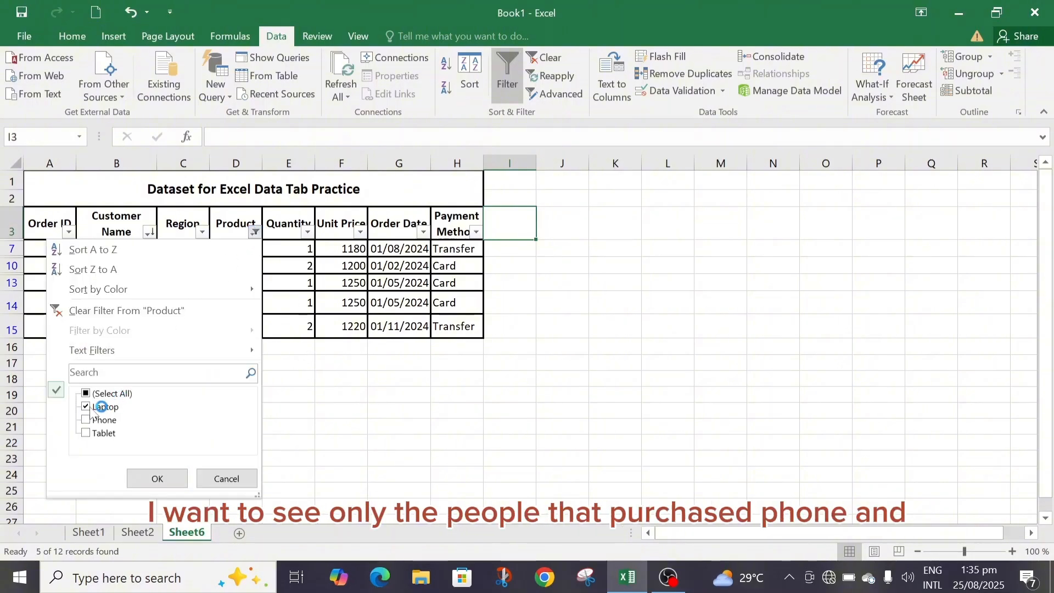
click(88, 407)
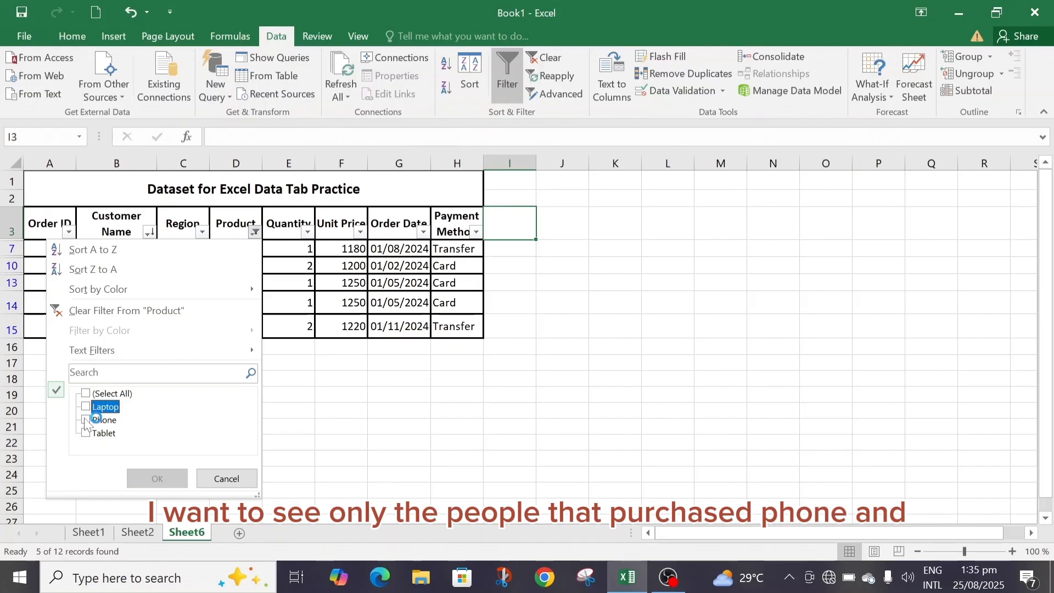
click(86, 421)
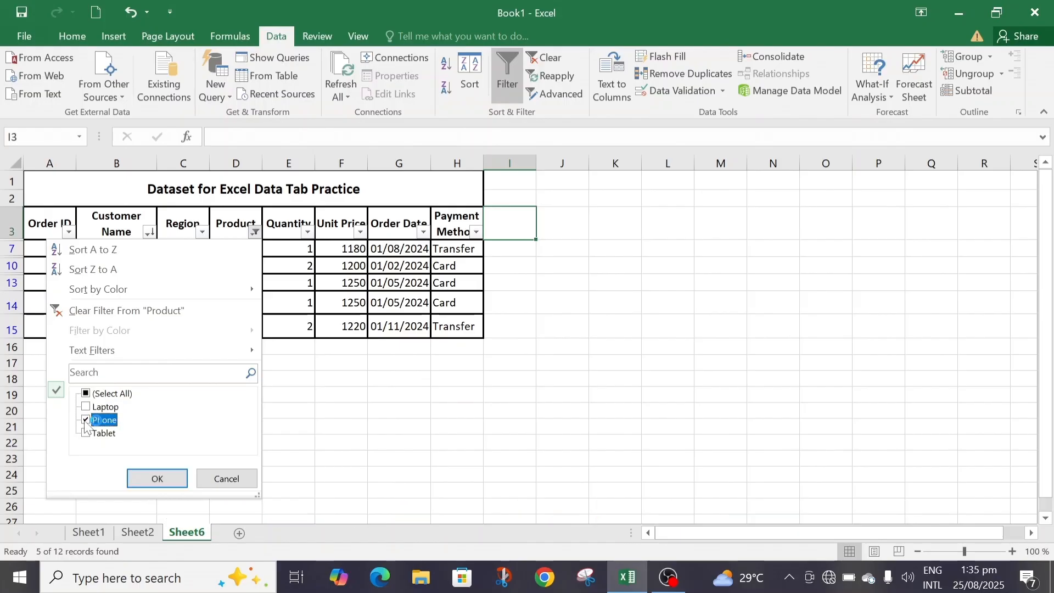
click(86, 433)
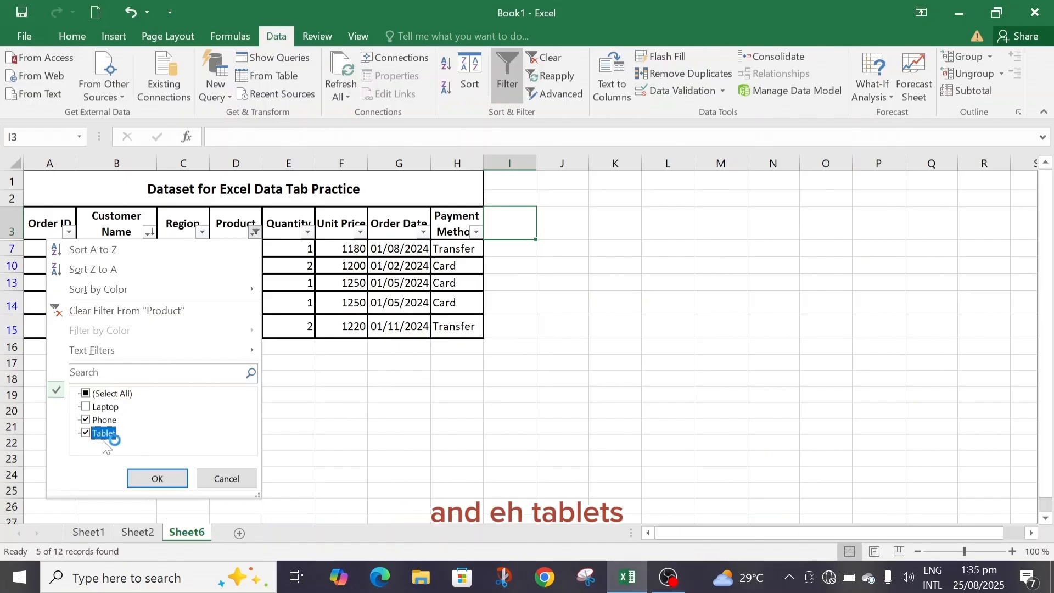
click(155, 479)
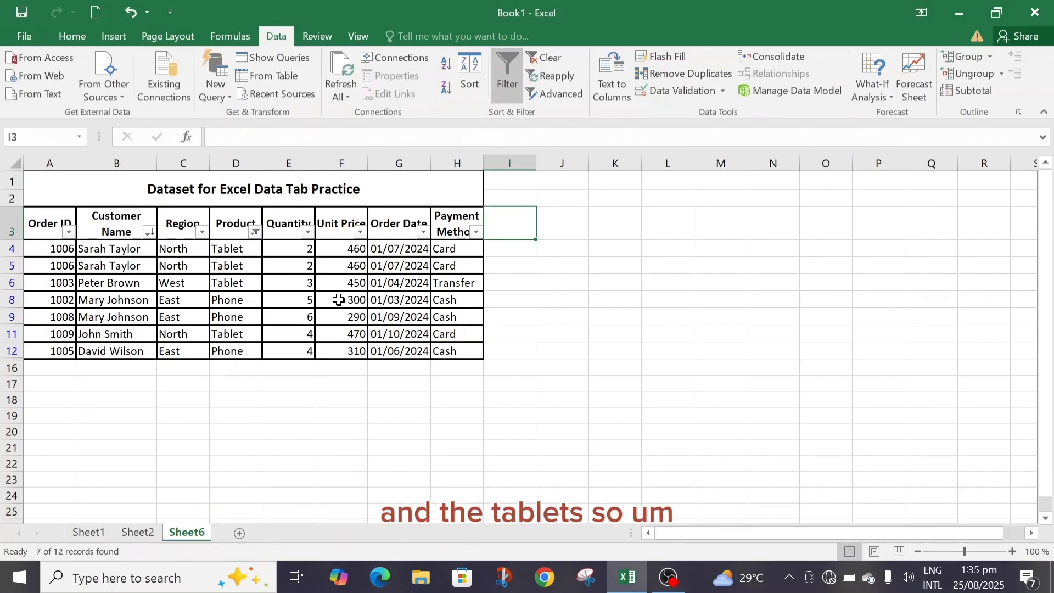
Filter the Payment Method column to show only Cash, excluding Card and Transfer.
click(476, 232)
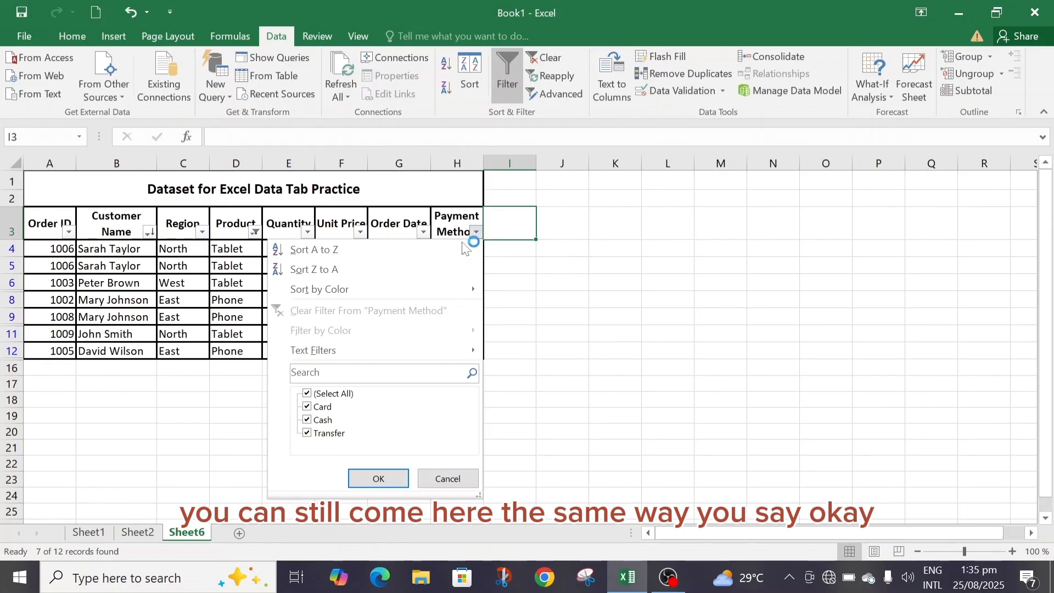
click(307, 433)
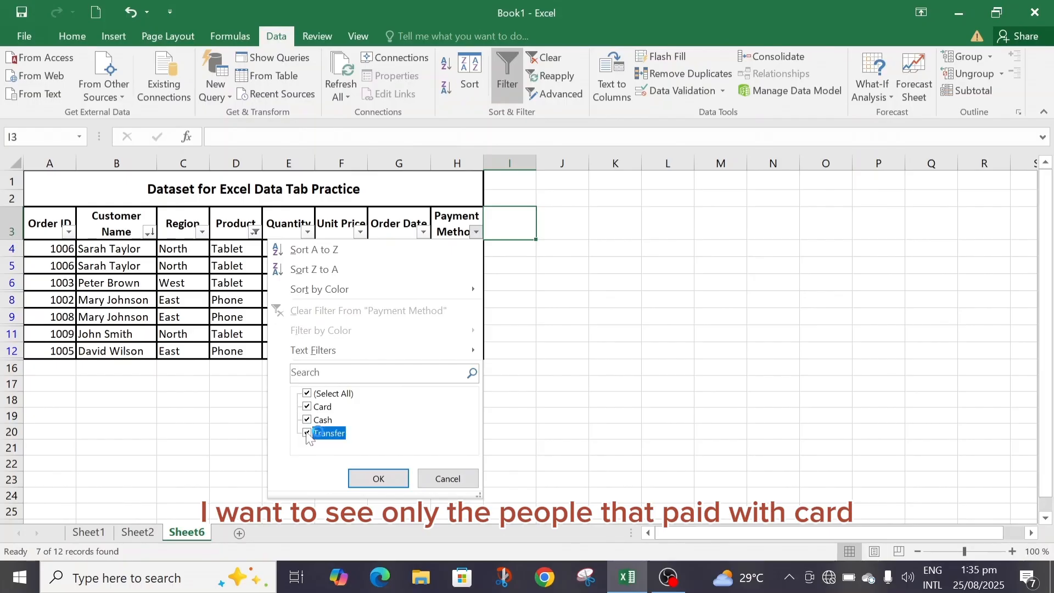
click(307, 407)
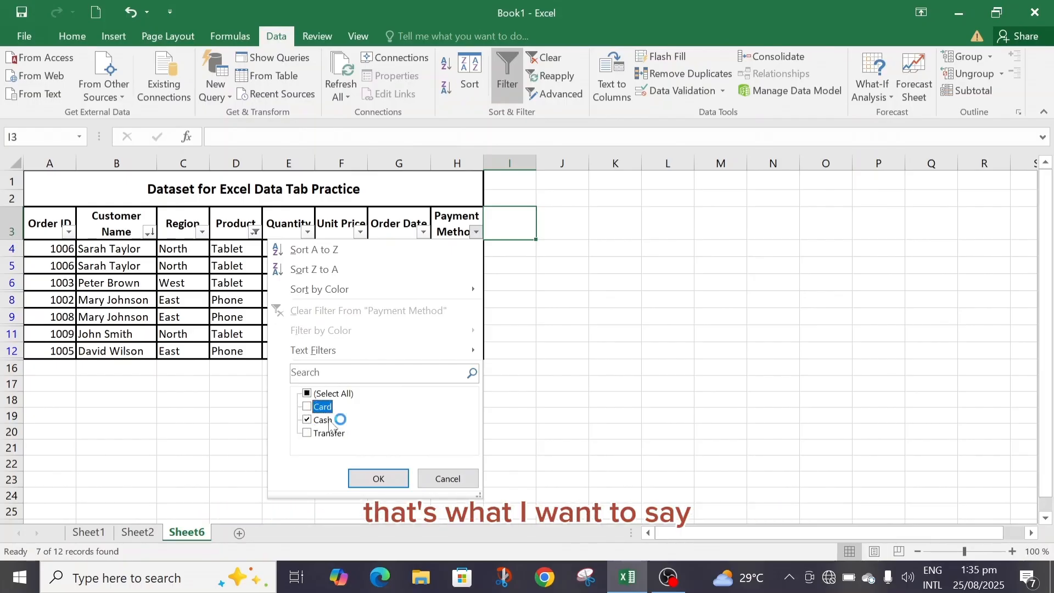
click(368, 481)
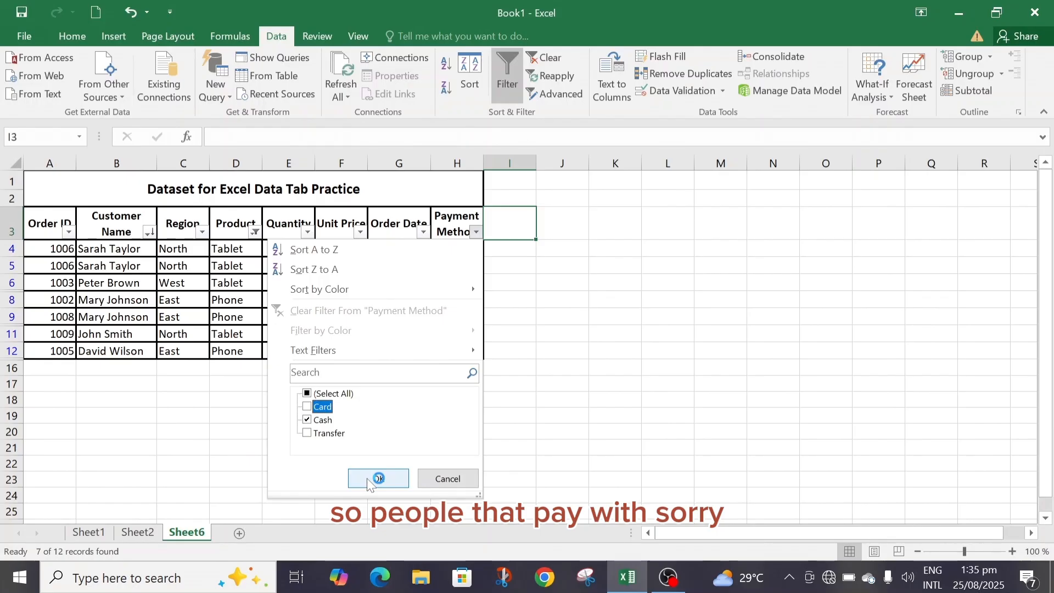
click(368, 482)
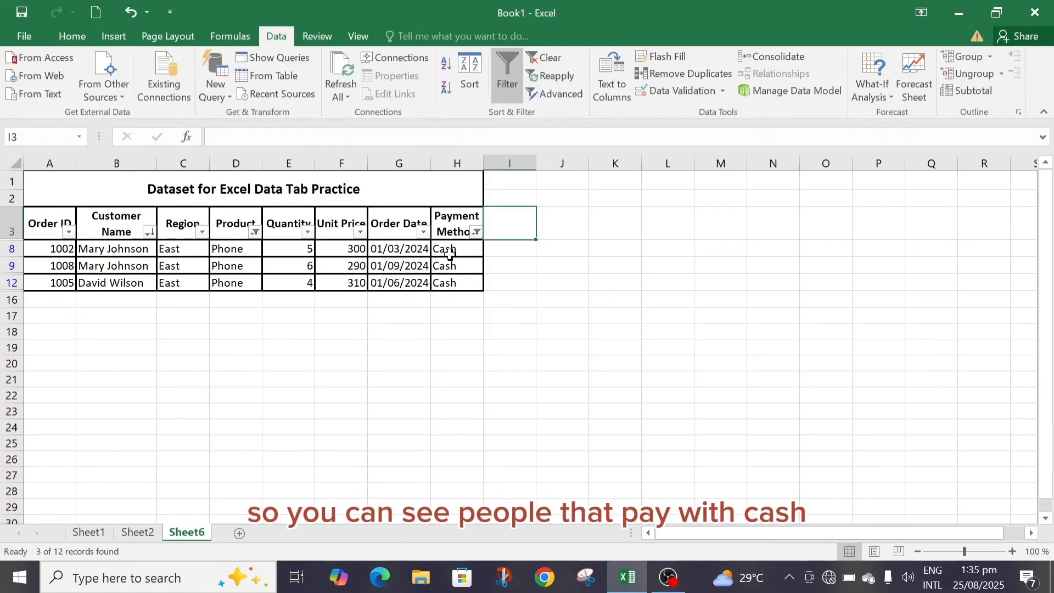
Include Card and Transfer in the Payment Method filter again so that all payment methods are selected.
click(477, 233)
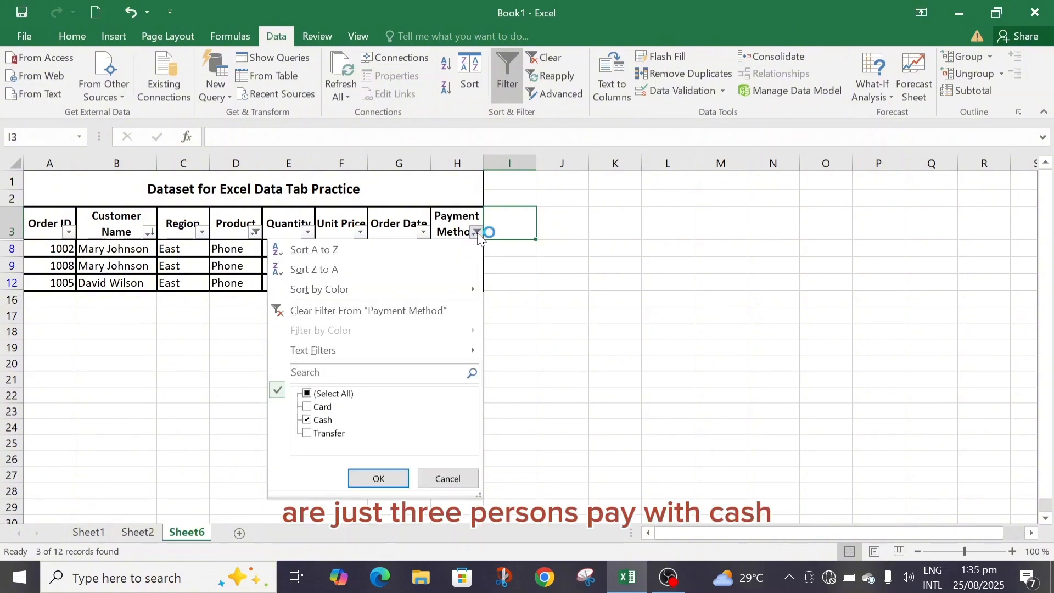
click(308, 407)
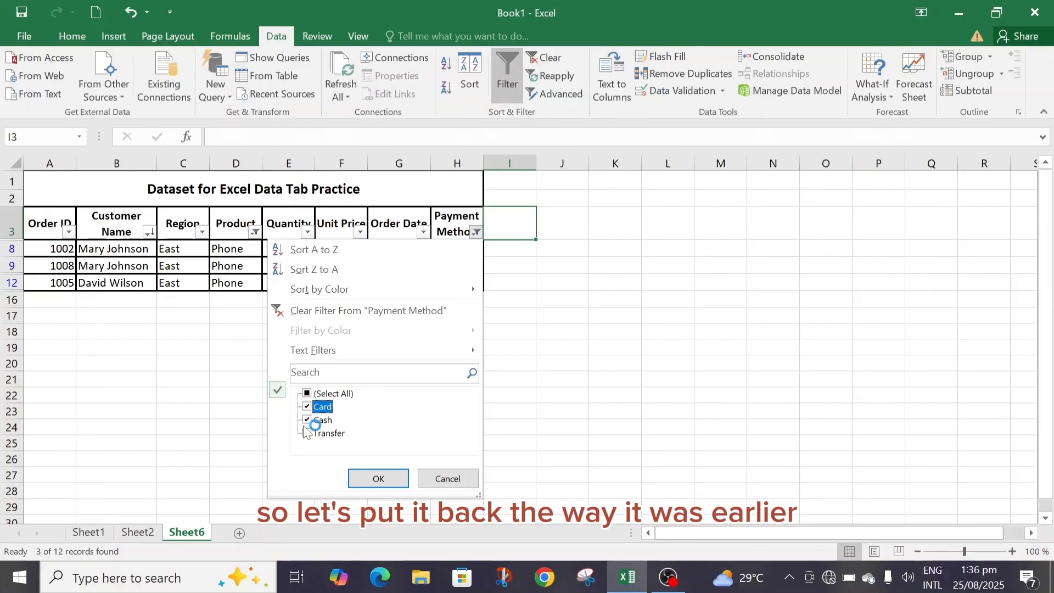
click(307, 433)
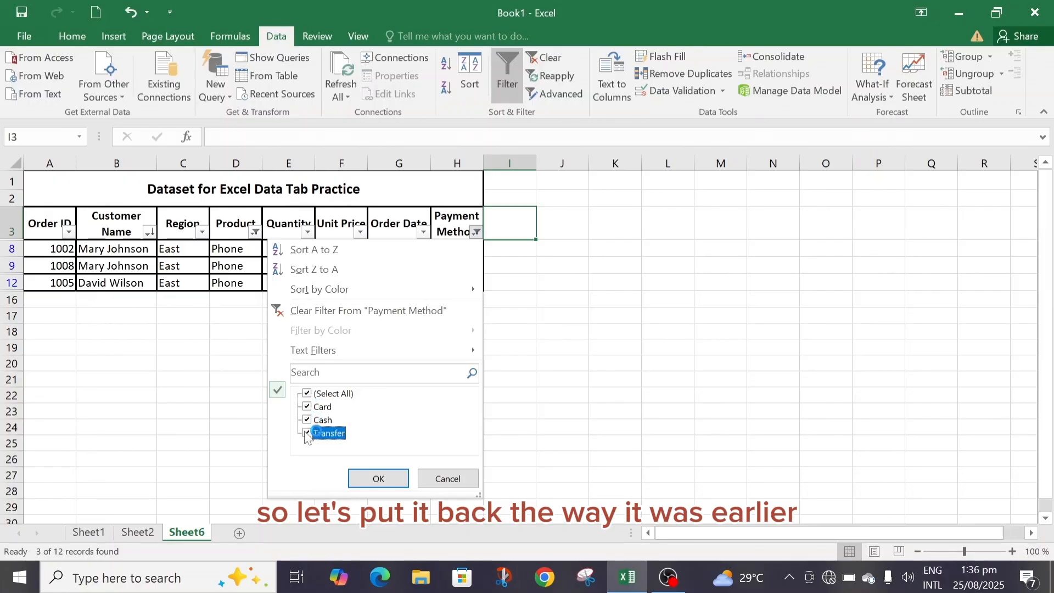
click(369, 482)
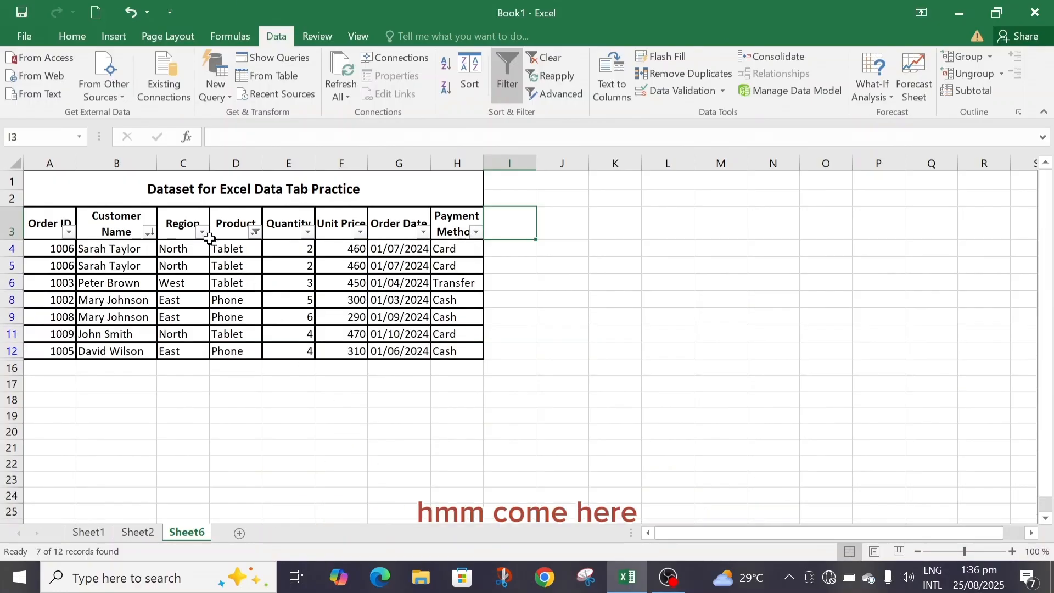
Add Laptop back to the Product filter so that every product is selected.
click(255, 236)
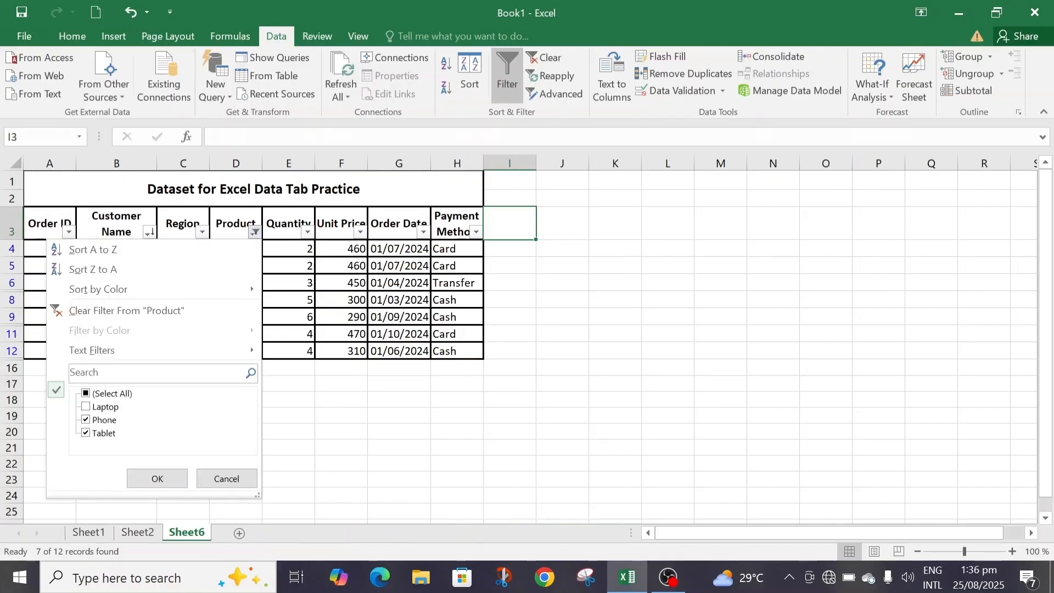
click(95, 407)
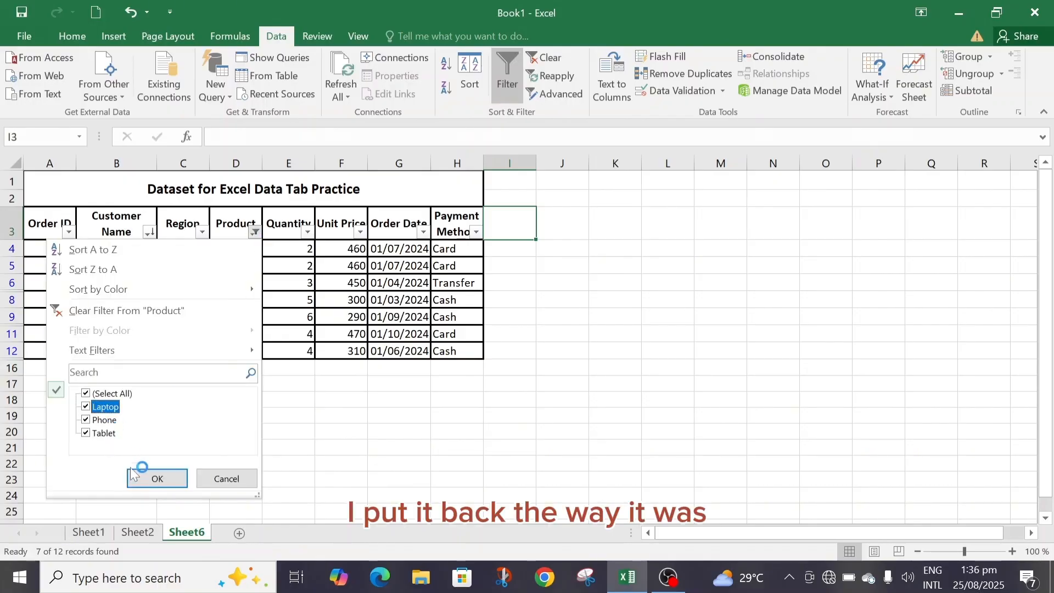
click(149, 480)
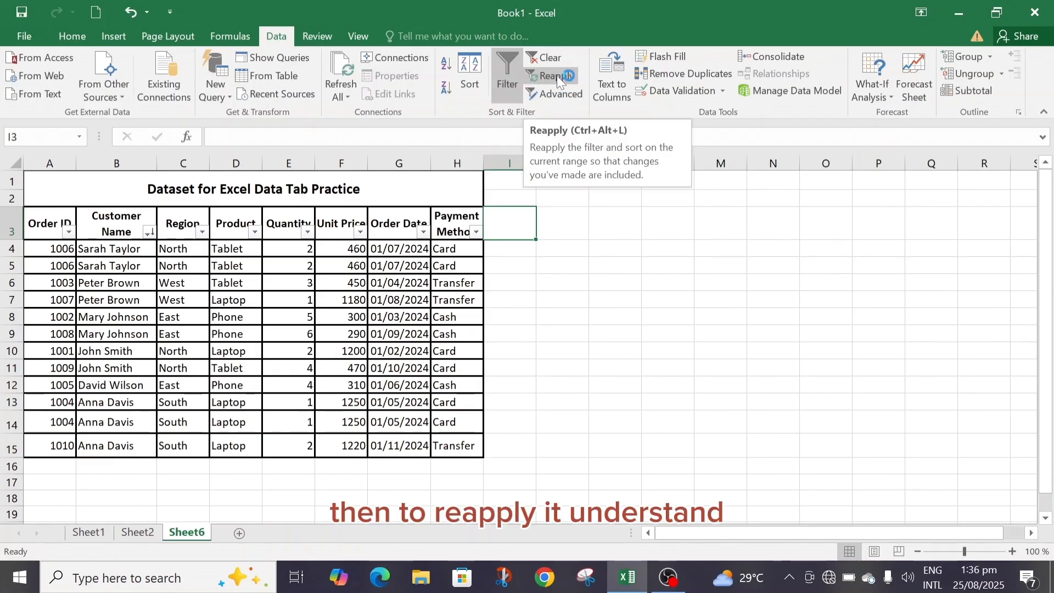
Reapply the current filter, then examine the Unit Price column's sort and filter options without changing them.
click(538, 77)
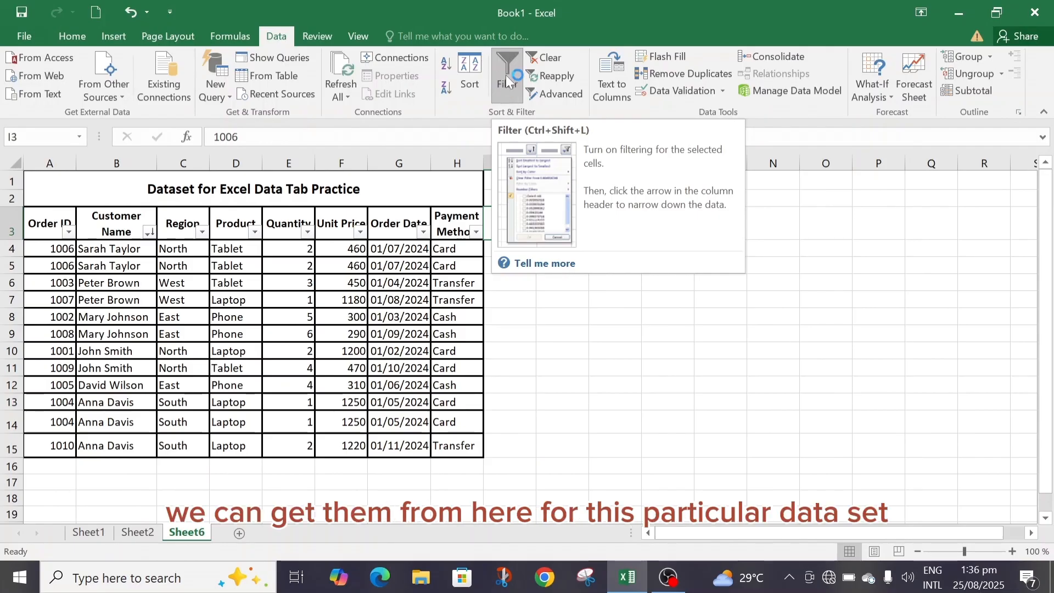
click(360, 232)
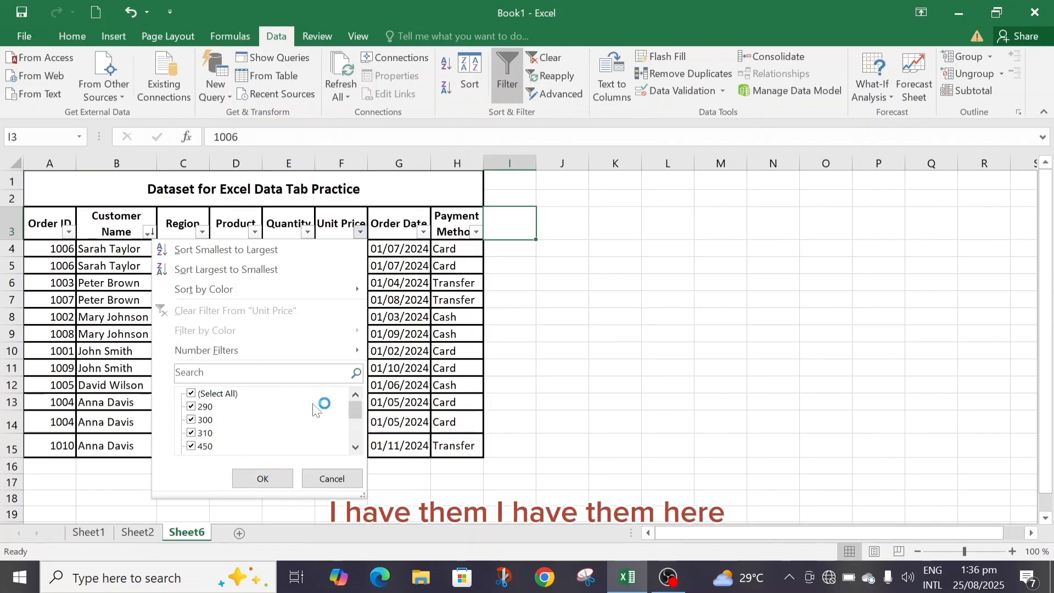
click(330, 479)
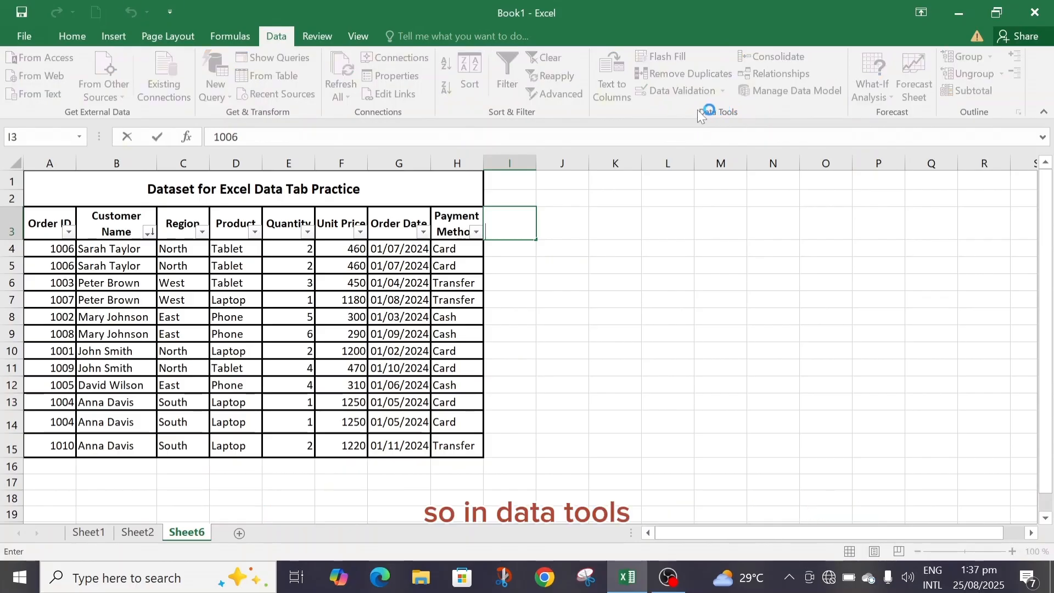
click(554, 246)
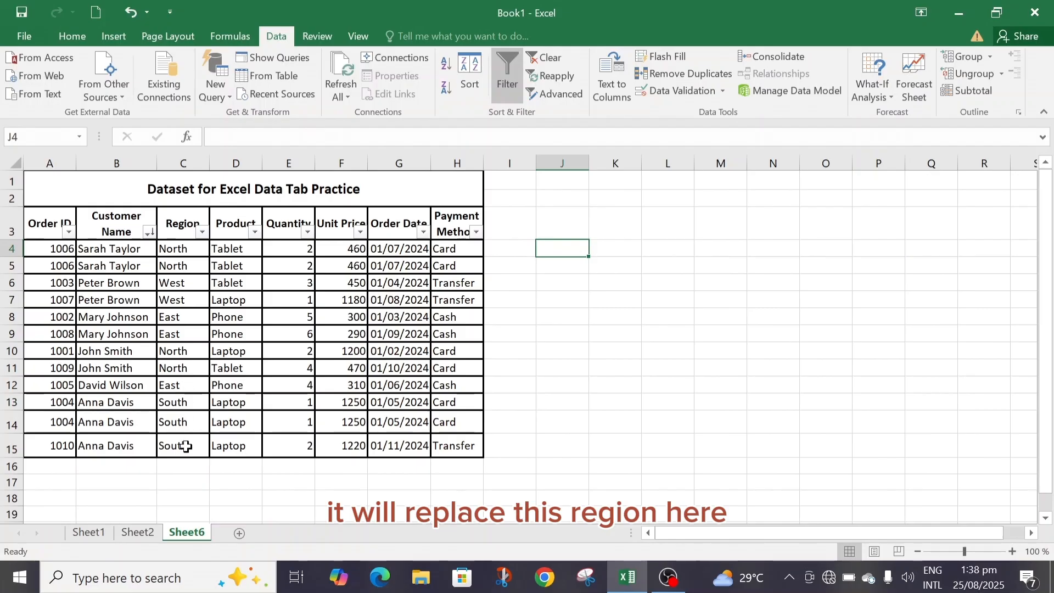
Insert a blank column between the Customer Name and Region columns.
click(176, 157)
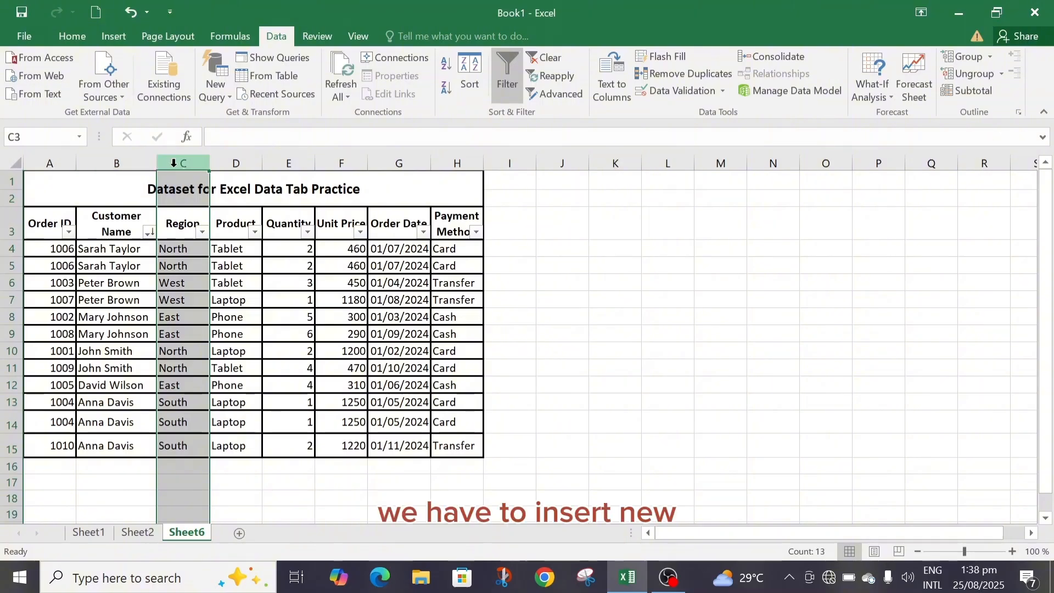
right_click(173, 163)
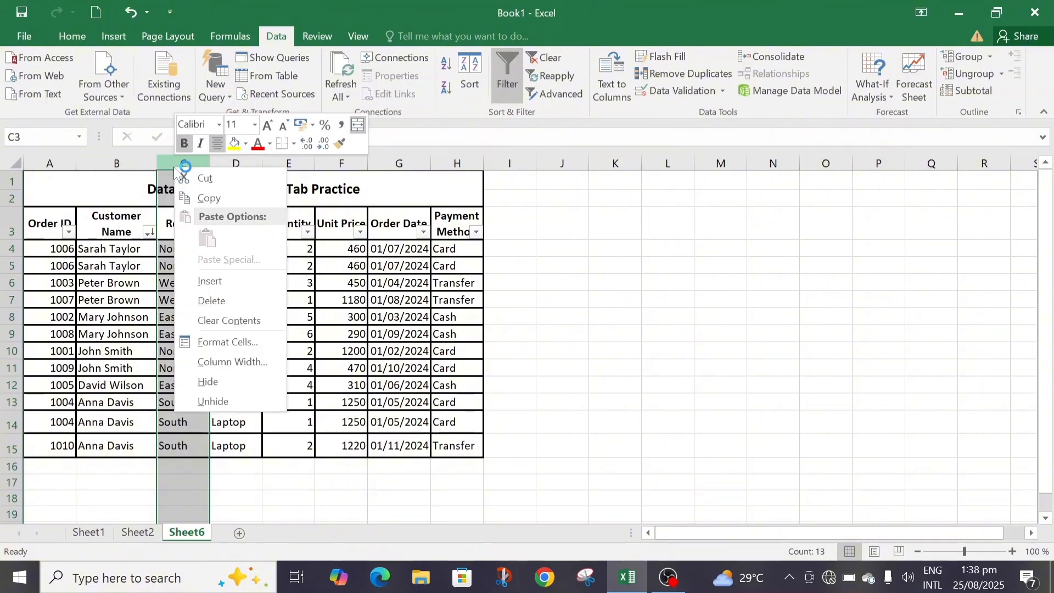
click(212, 280)
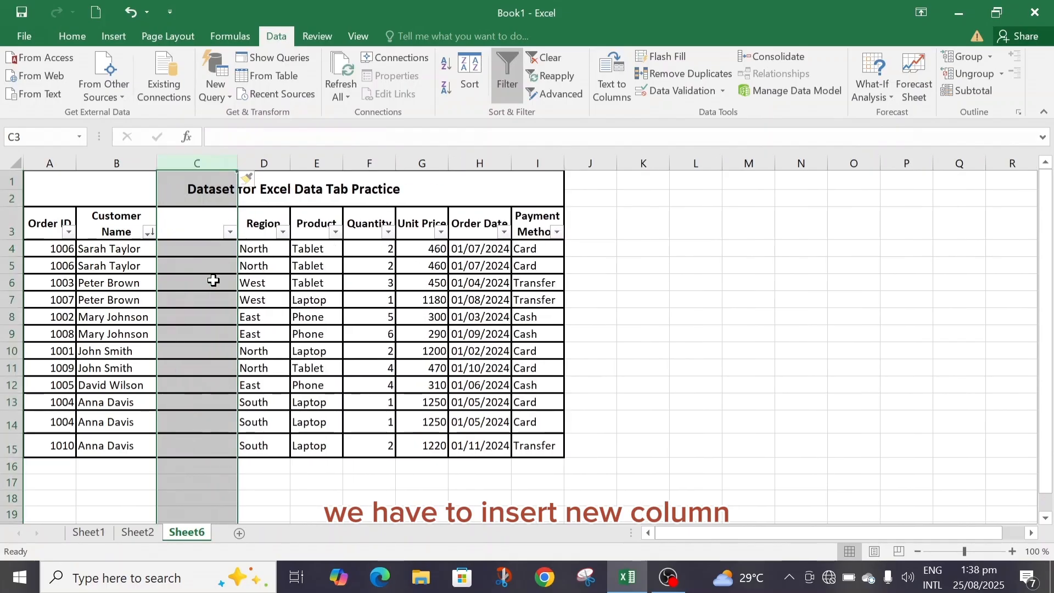
Rename the Customer Name header to Customer First Name.
click(193, 234)
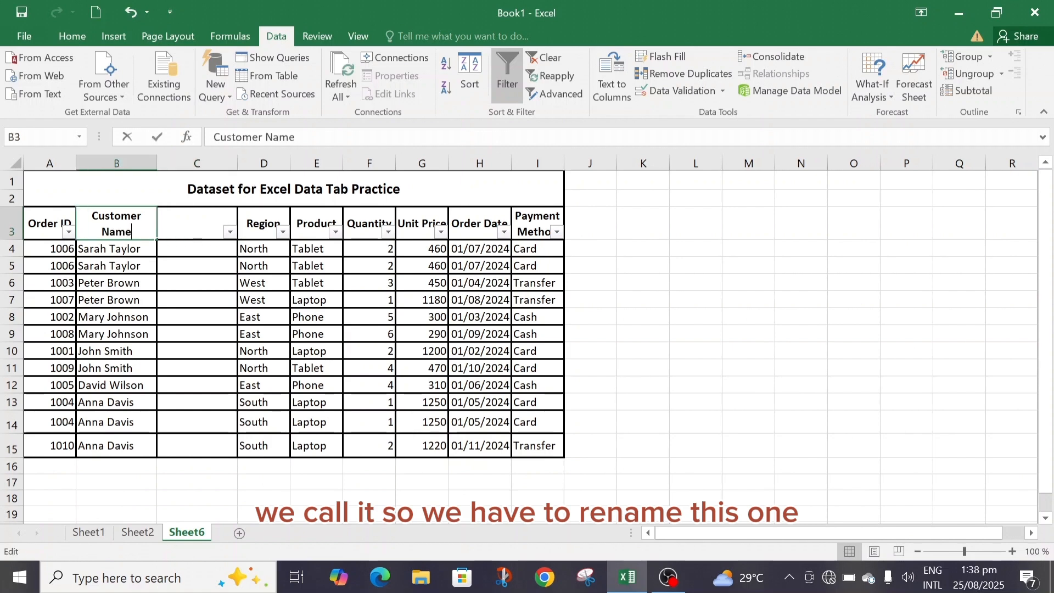
double_click(130, 233)
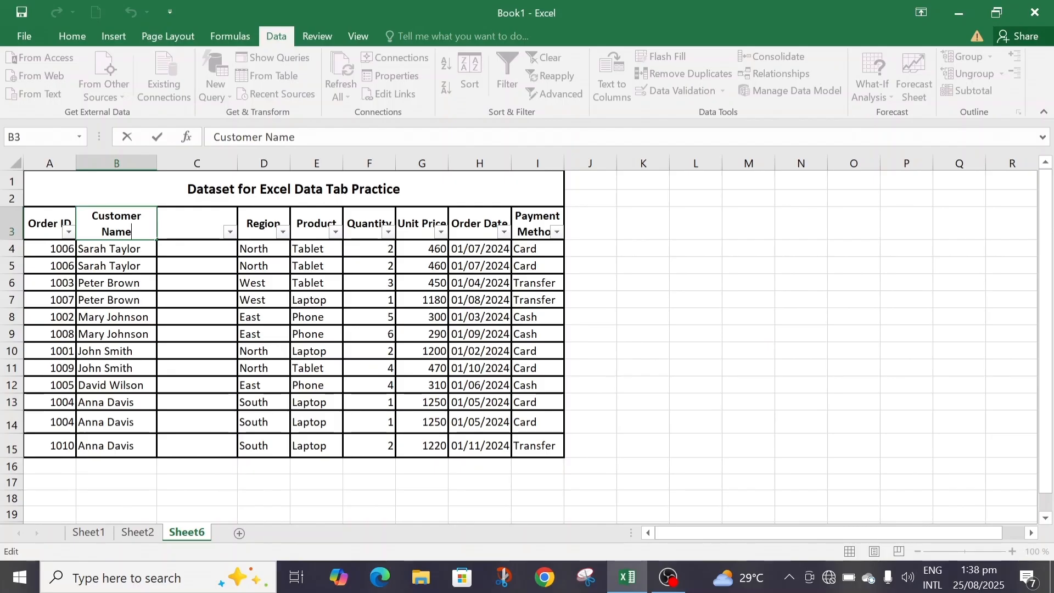
key(BackSpace)
key(BackSpace)
key(BackSpace)
key(BackSpace)
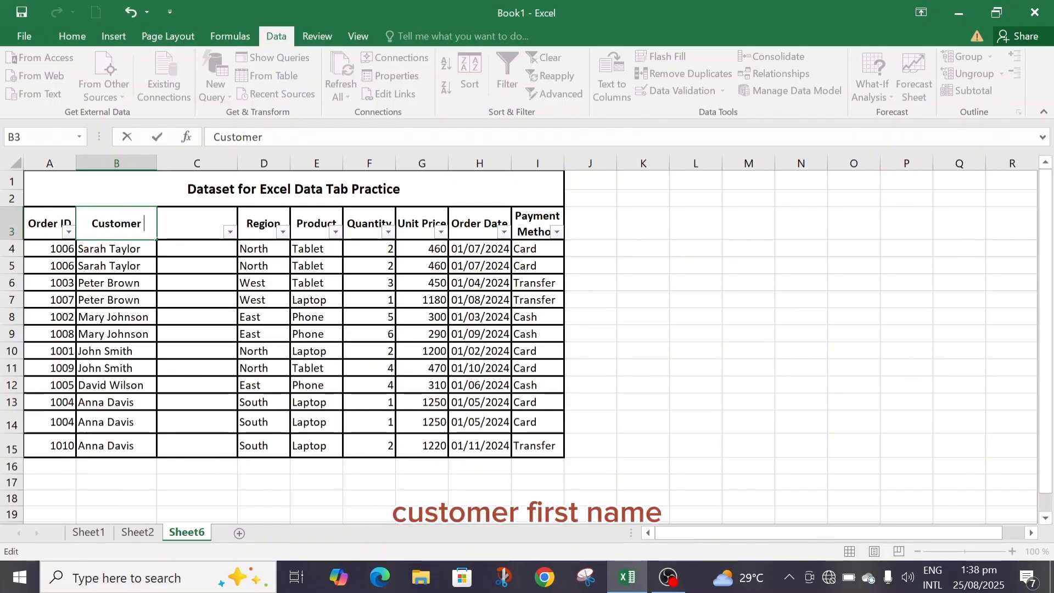
text(Firs)
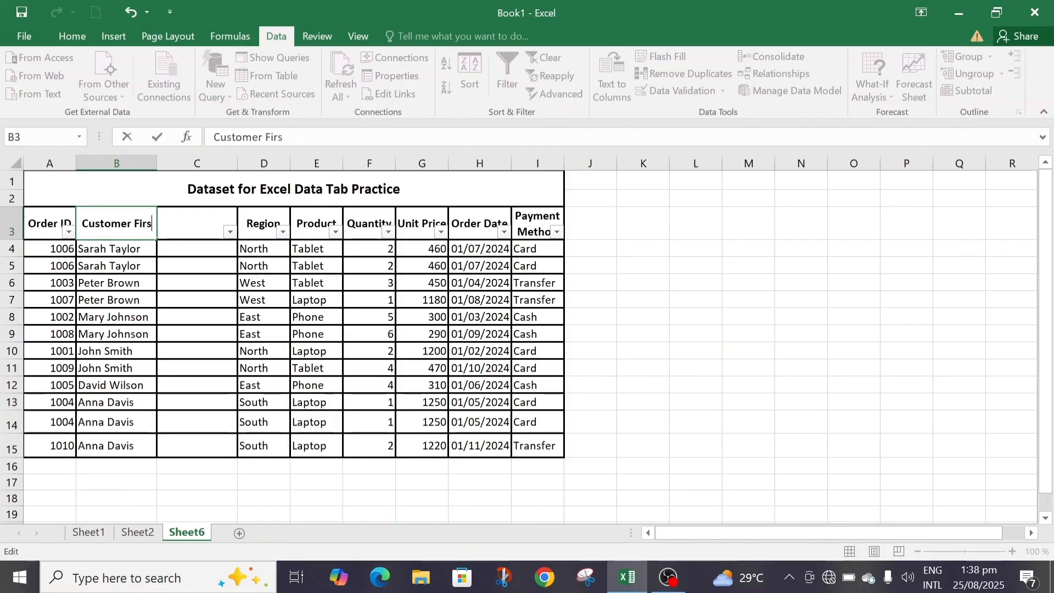
text(t Name)
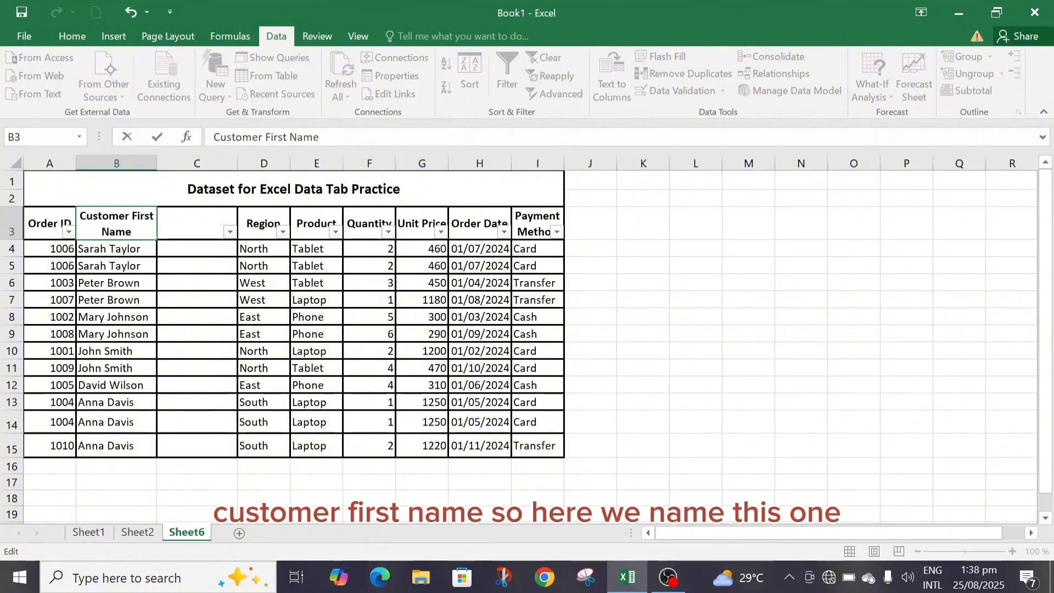
Enter Customer Last Name as the header of the blank column beside Customer First Name.
click(184, 221)
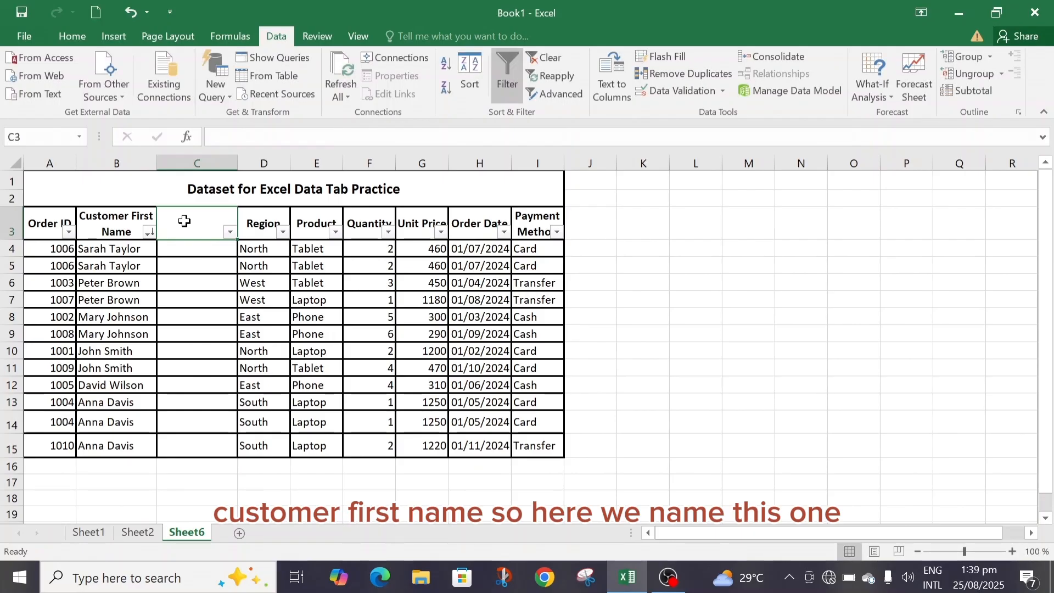
text(Cu)
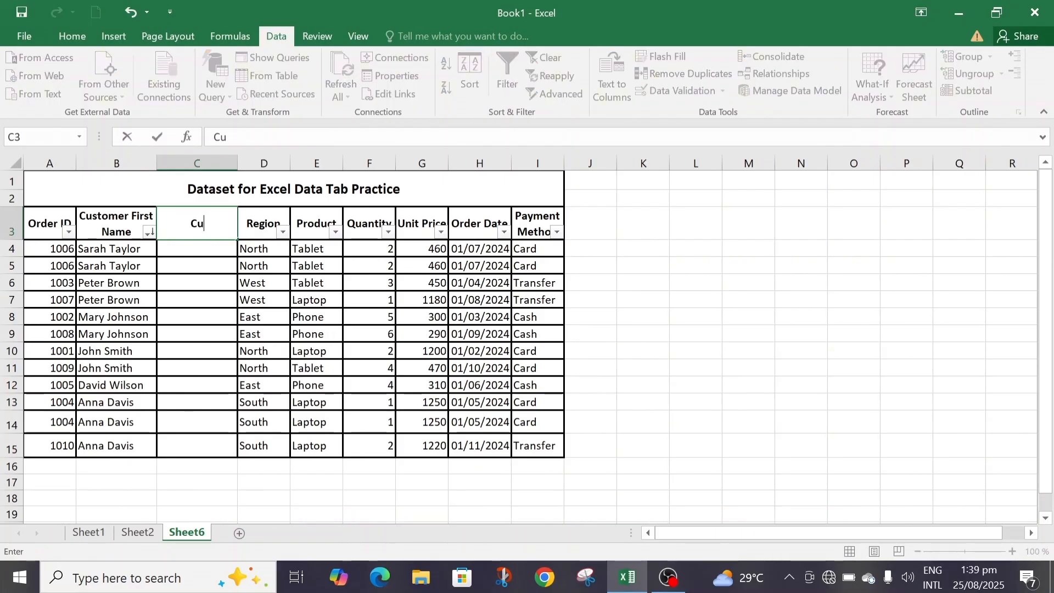
text(ctomer)
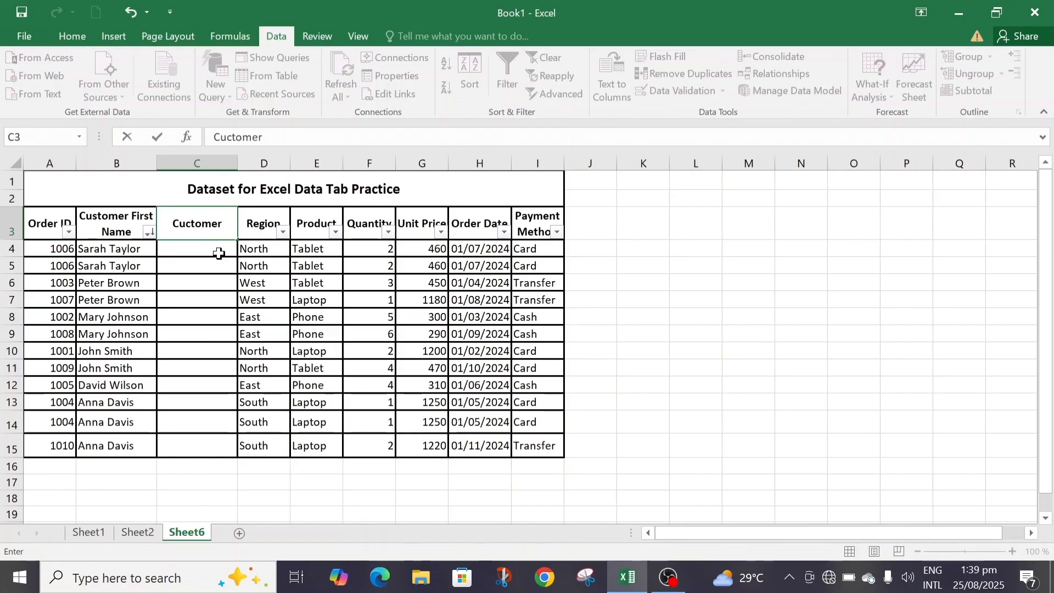
key(BackSpace)
key(BackSpace)
key(BackSpace)
key(BackSpace)
key(BackSpace)
key(BackSpace)
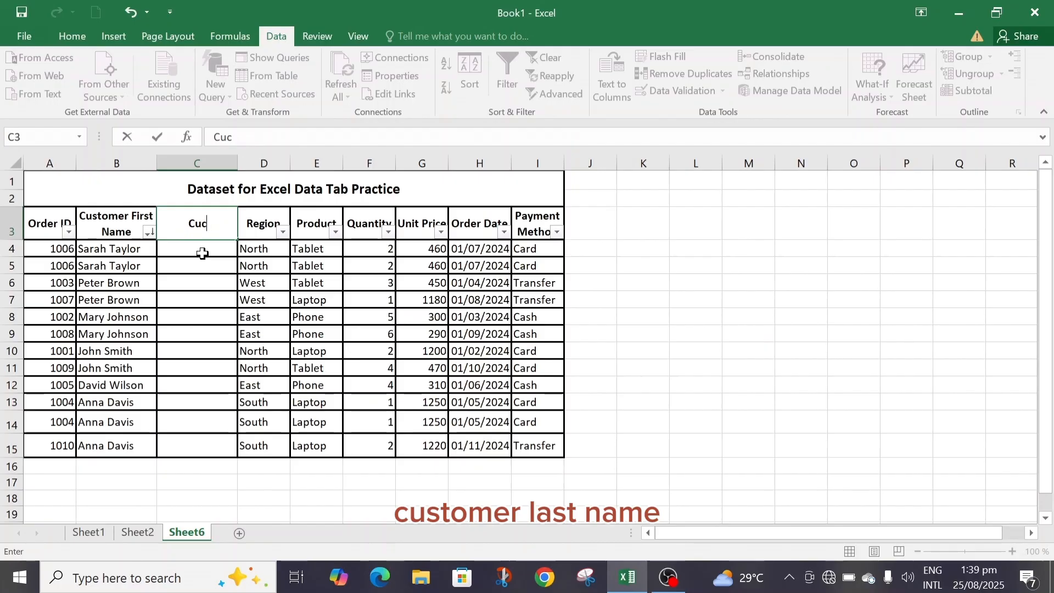
text(stom)
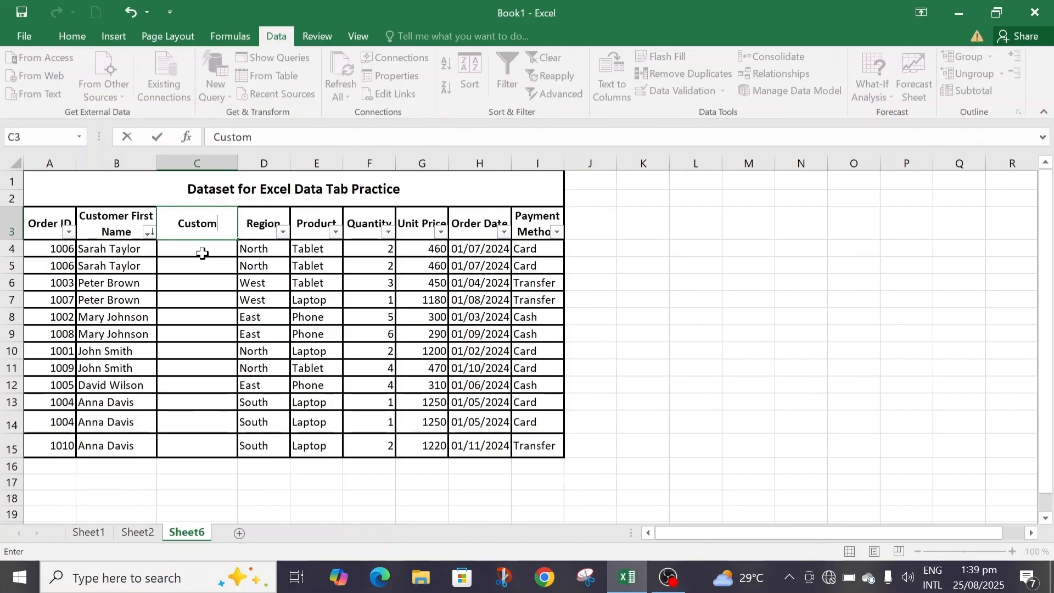
text(er Last Nam)
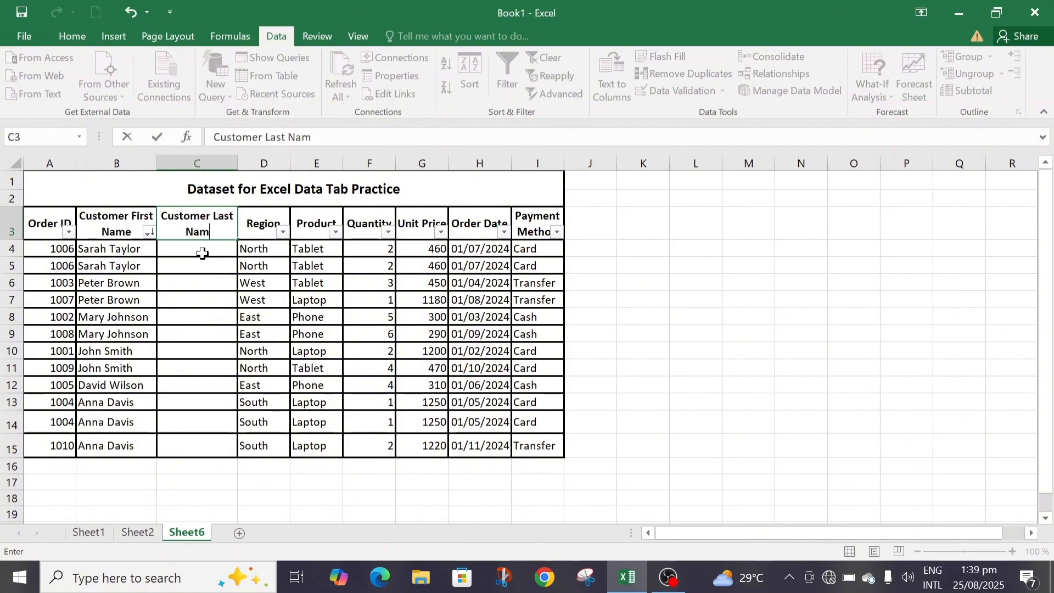
text(e)
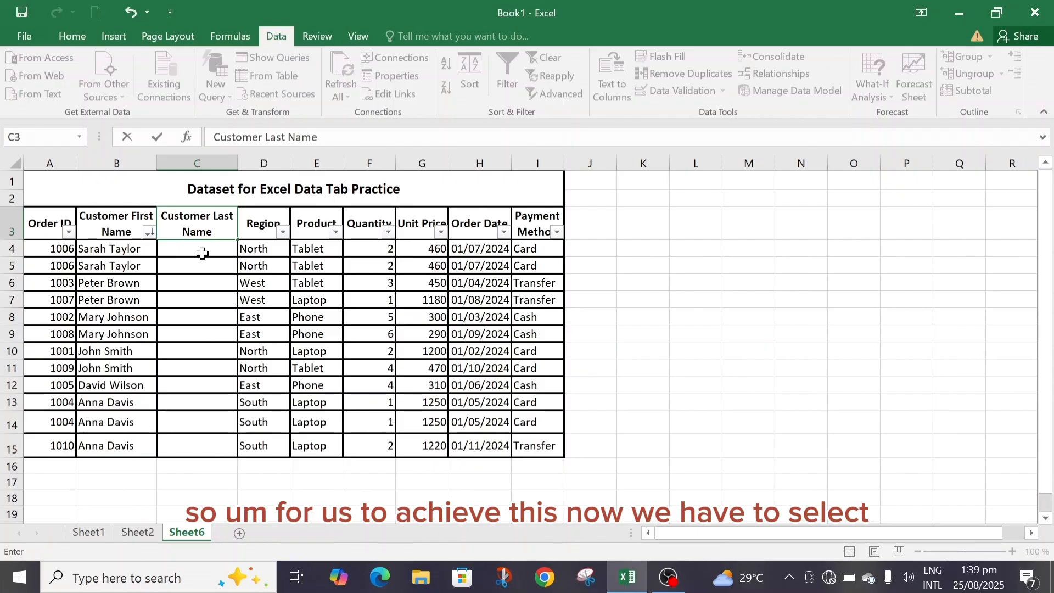
Split the full names in B4:B15 into first and last name columns using Text to Columns, delimited by spaces in General format, replacing existing data.
click(100, 245)
drag(100, 245, 111, 442)
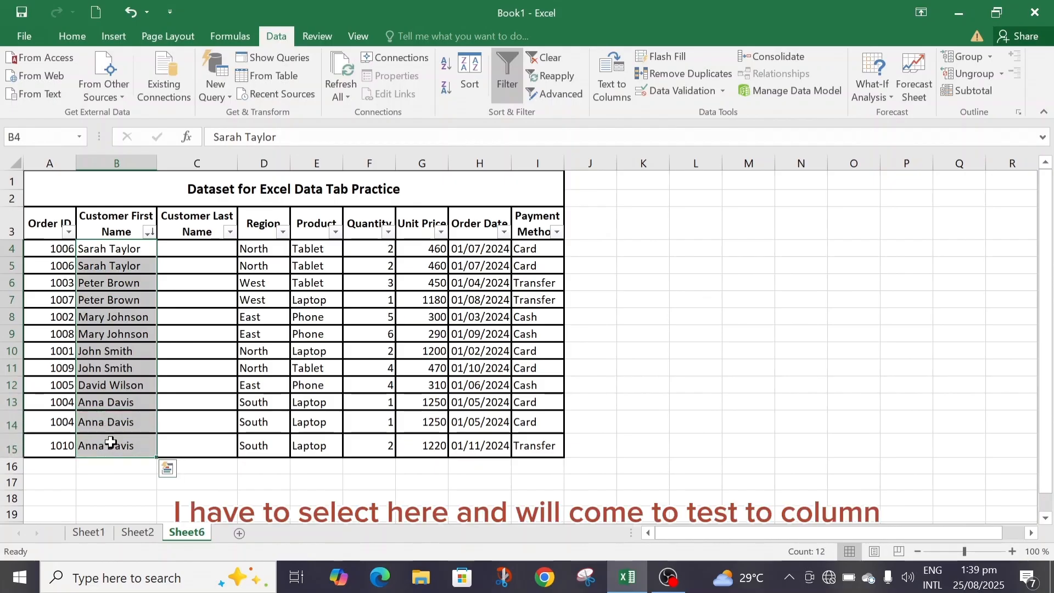
click(611, 91)
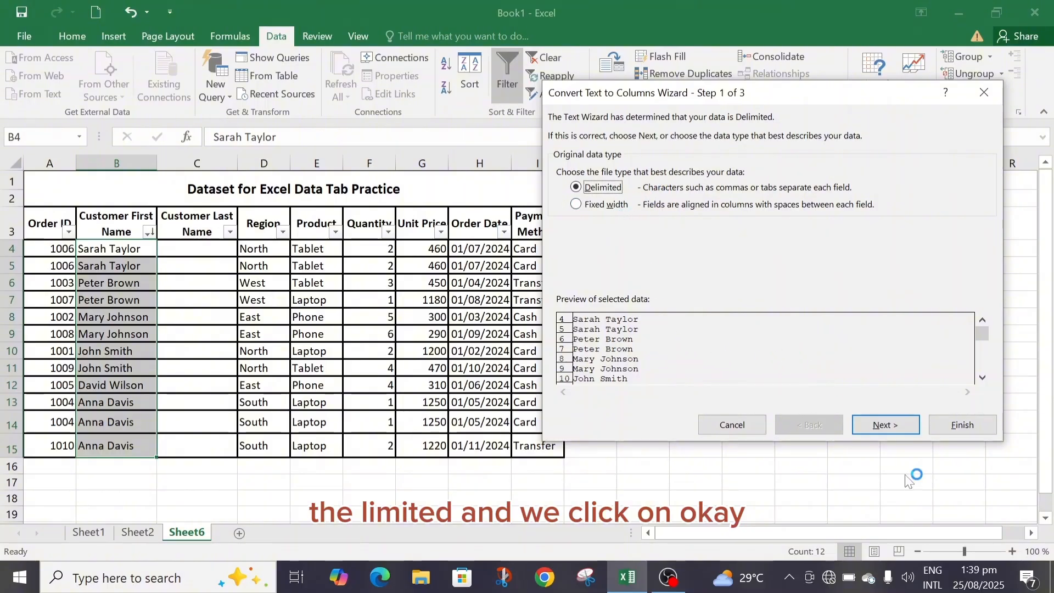
click(892, 427)
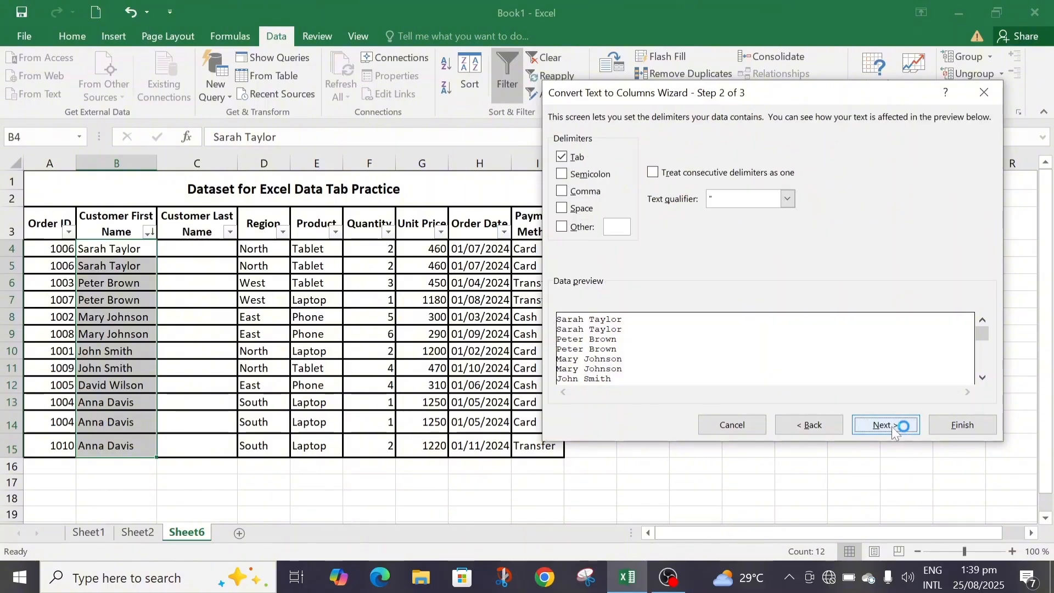
click(562, 209)
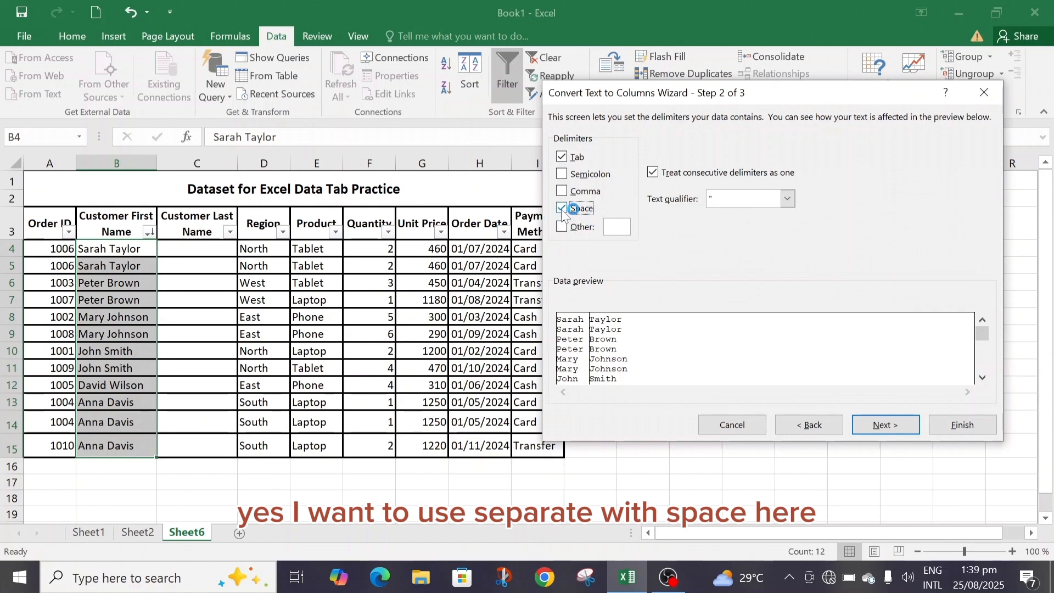
click(888, 428)
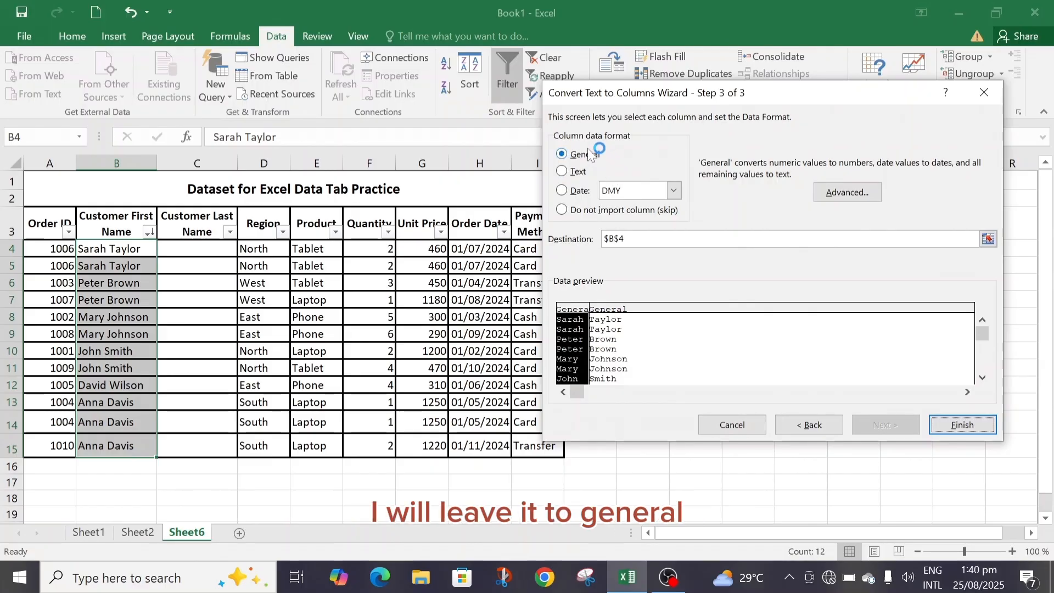
click(966, 424)
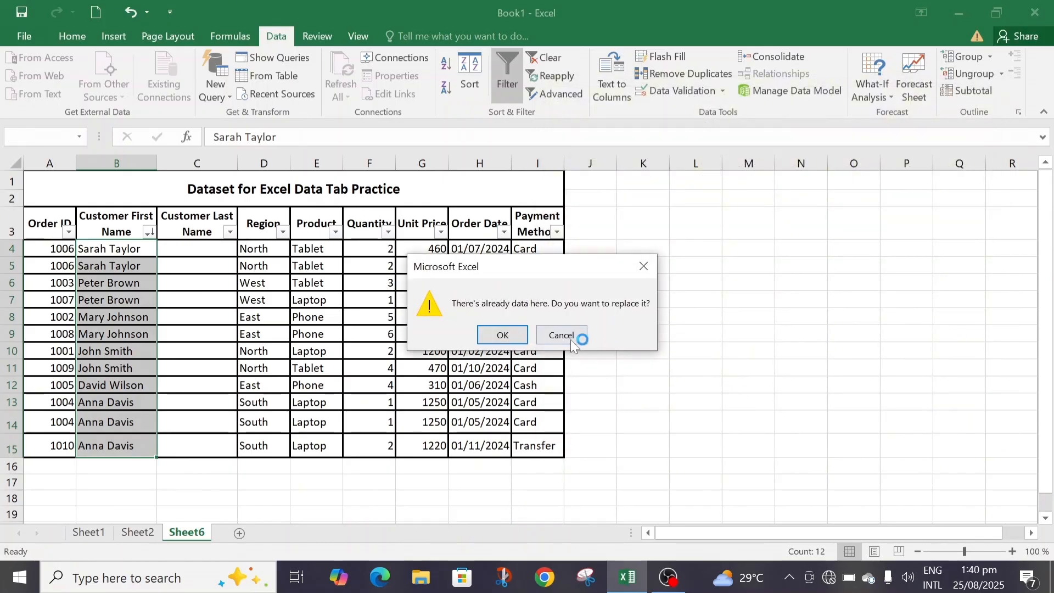
click(499, 336)
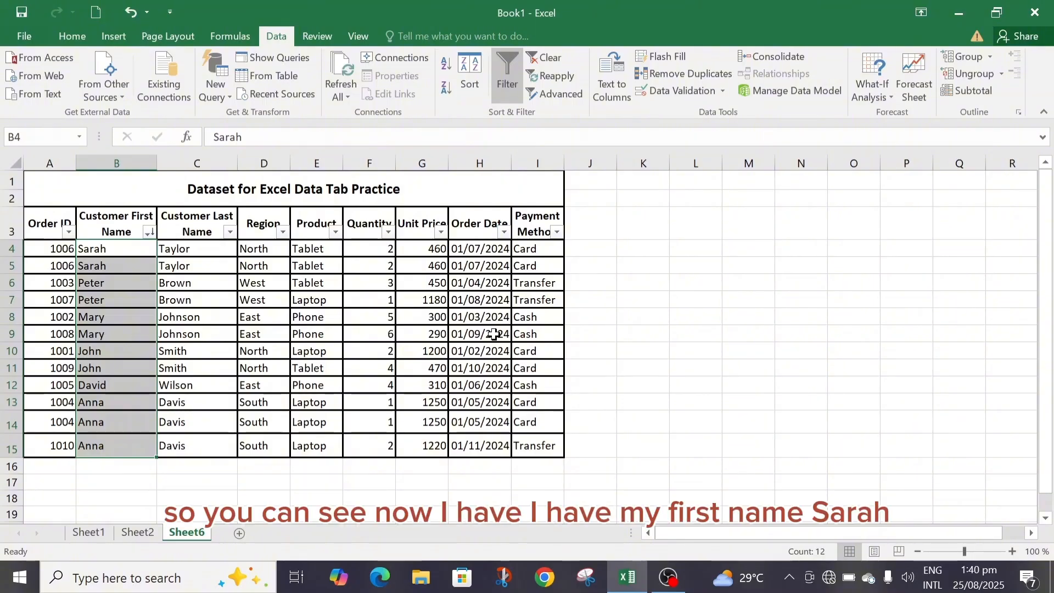
click(119, 252)
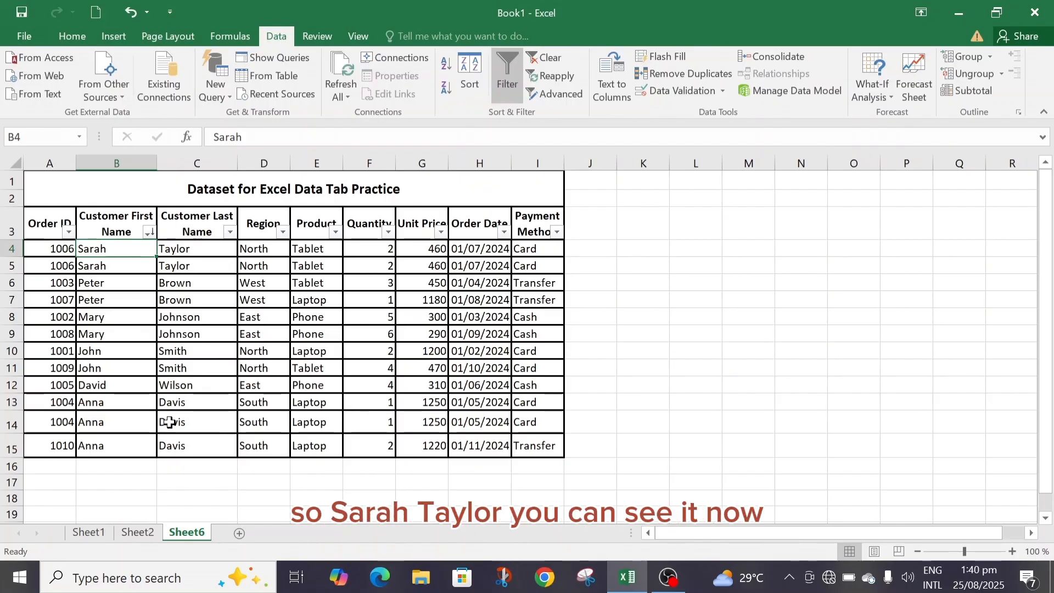
click(619, 97)
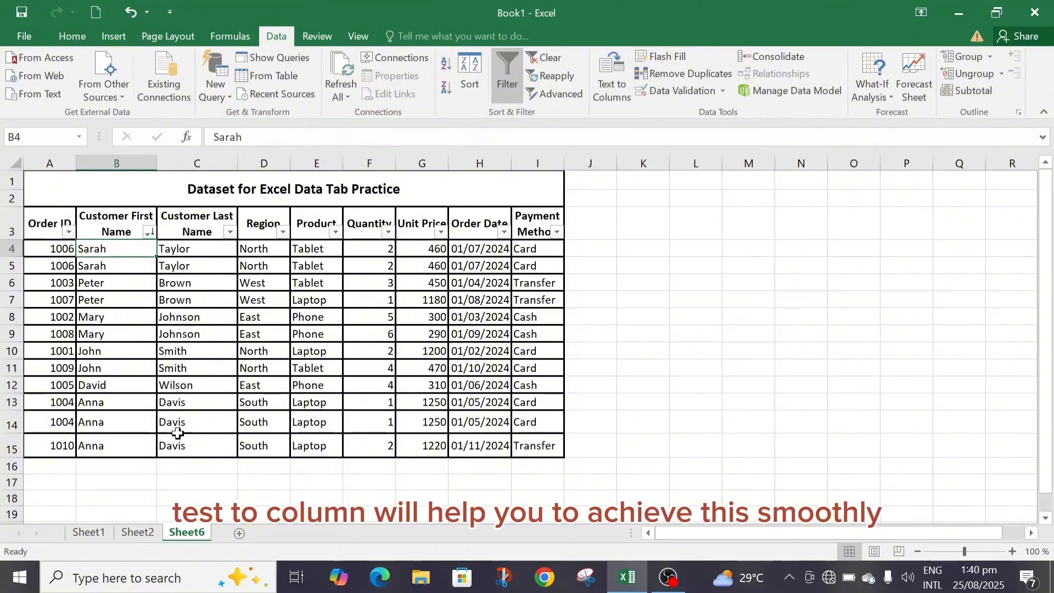
Sort the dataset by Customer First Name from A to Z.
click(707, 74)
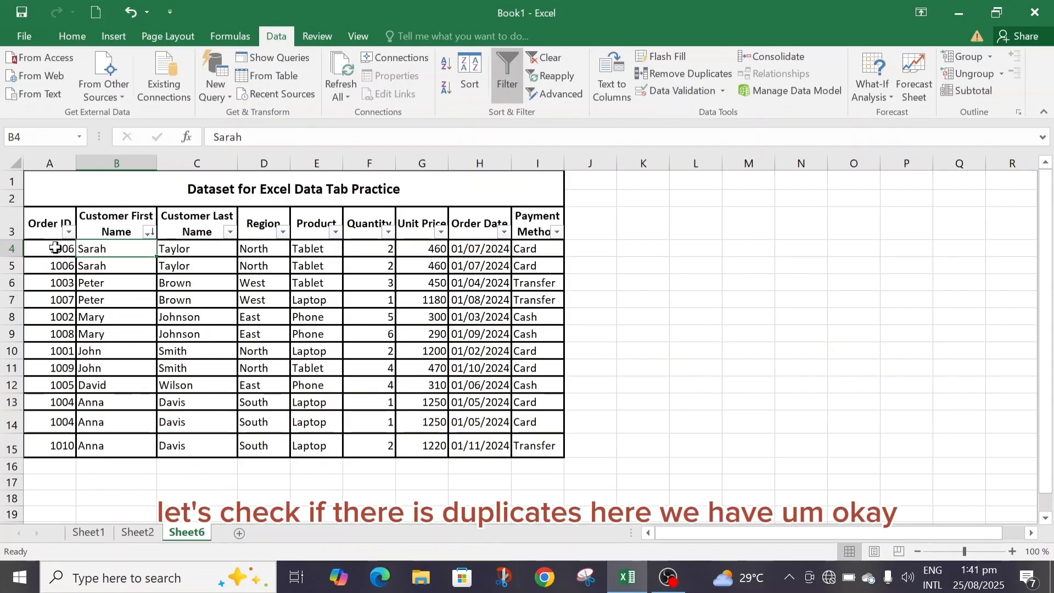
click(147, 232)
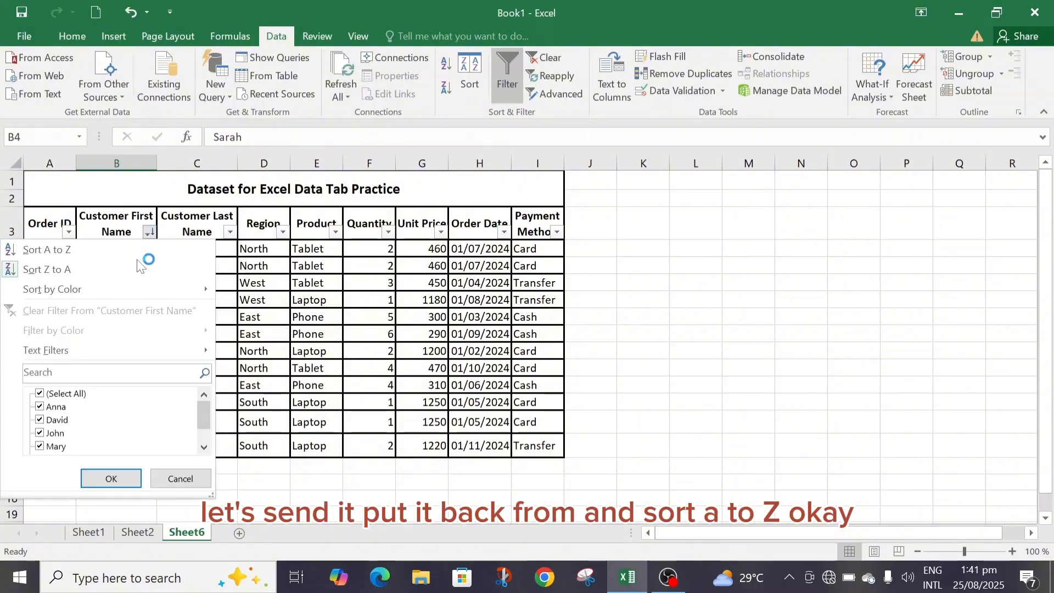
click(63, 250)
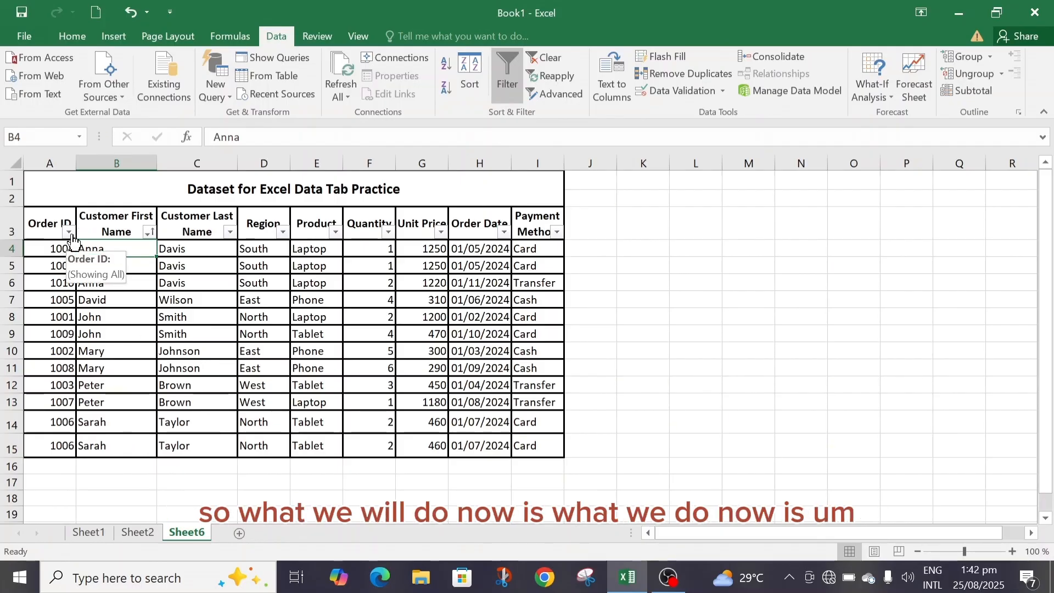
Open Remove Duplicates for the dataset and look through the columns available for comparison.
click(691, 74)
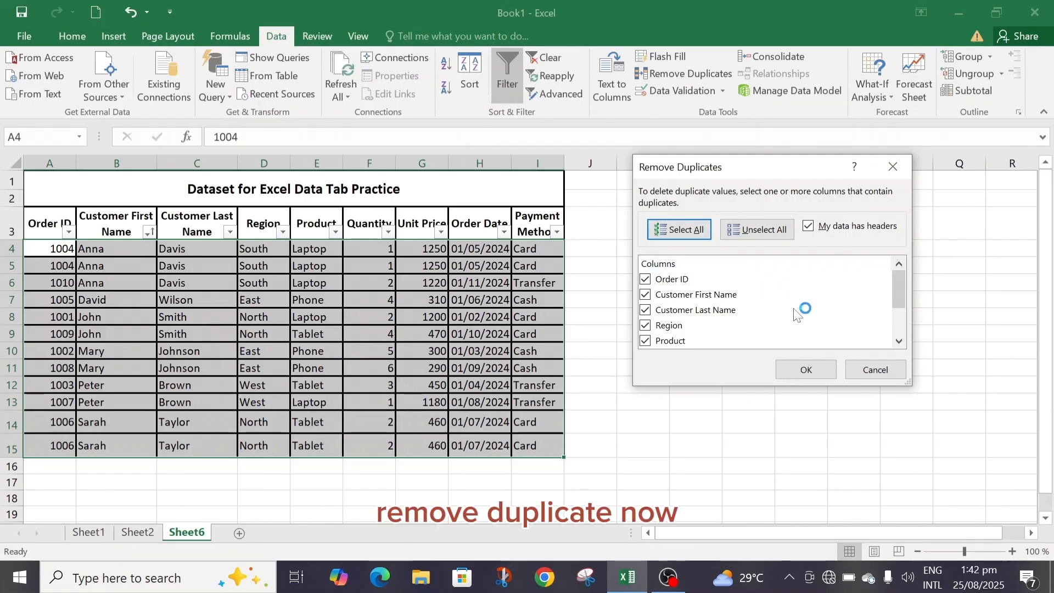
mouse_move(895, 286)
mouse_down()
mouse_move(896, 318)
mouse_move(898, 275)
mouse_up()
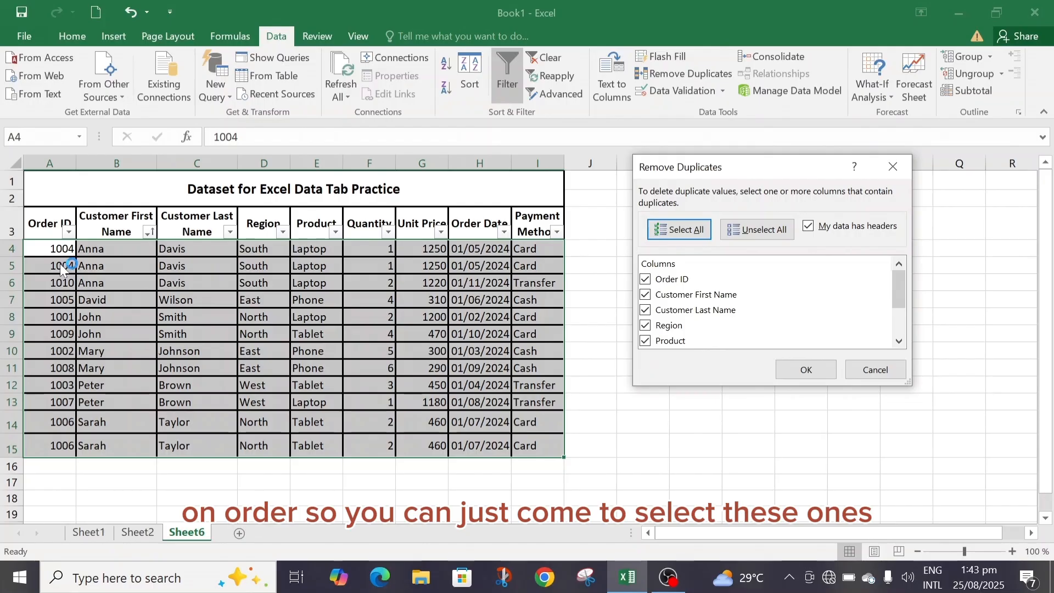
click(646, 345)
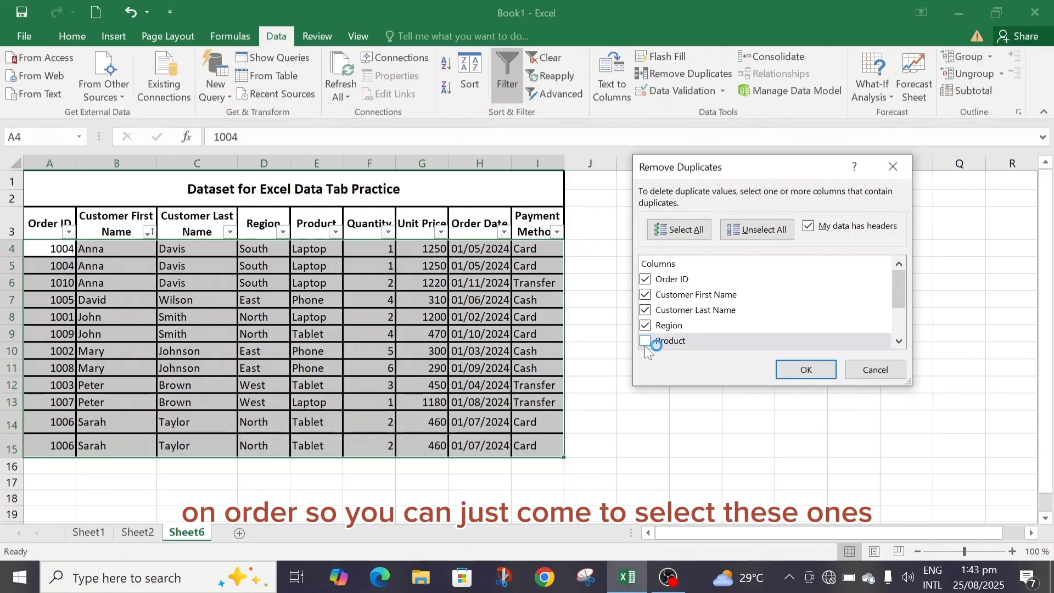
click(647, 326)
click(647, 311)
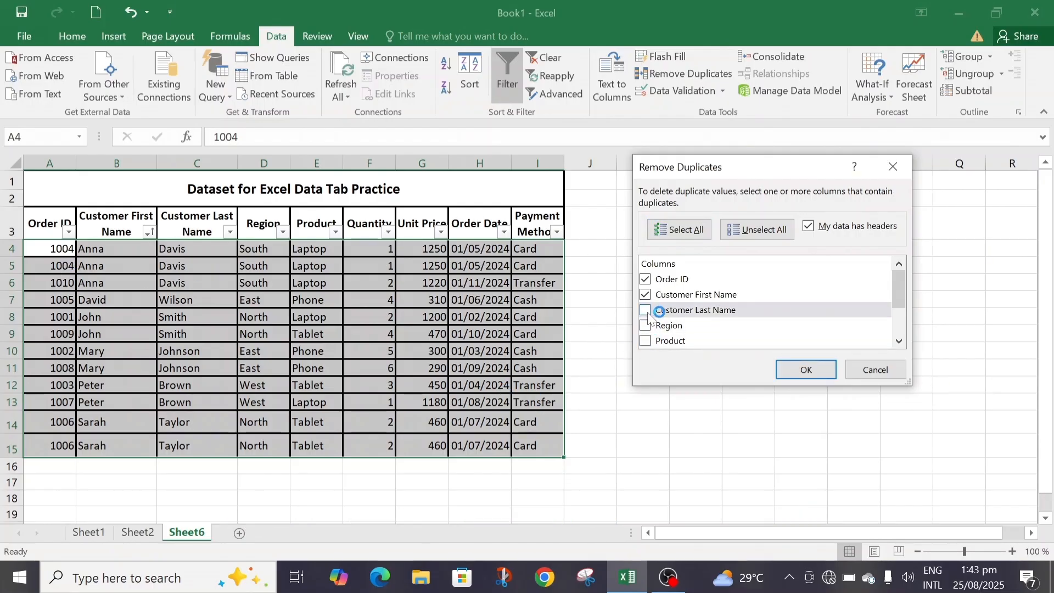
click(647, 296)
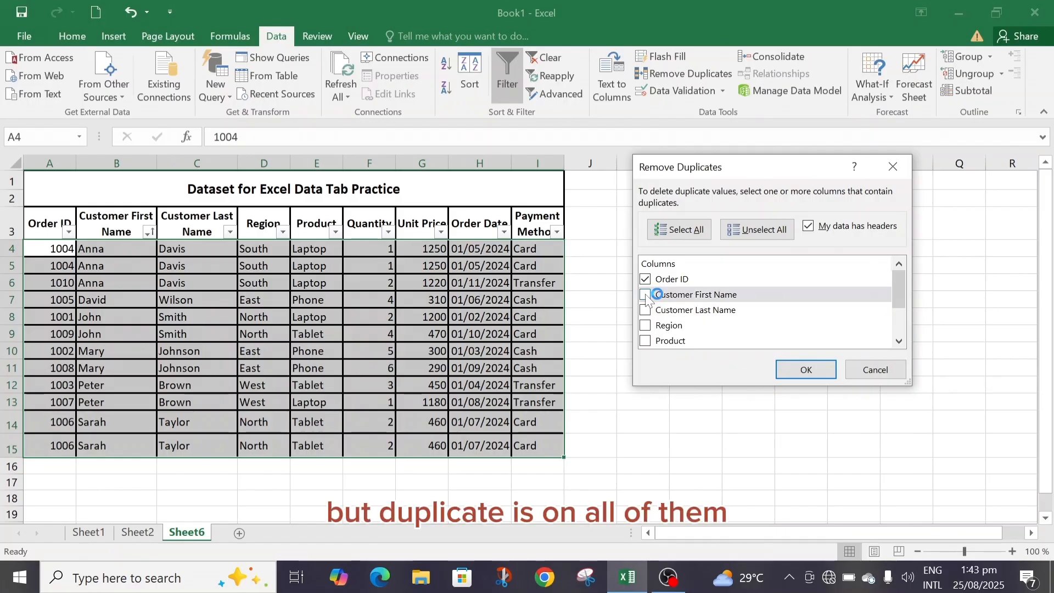
click(645, 296)
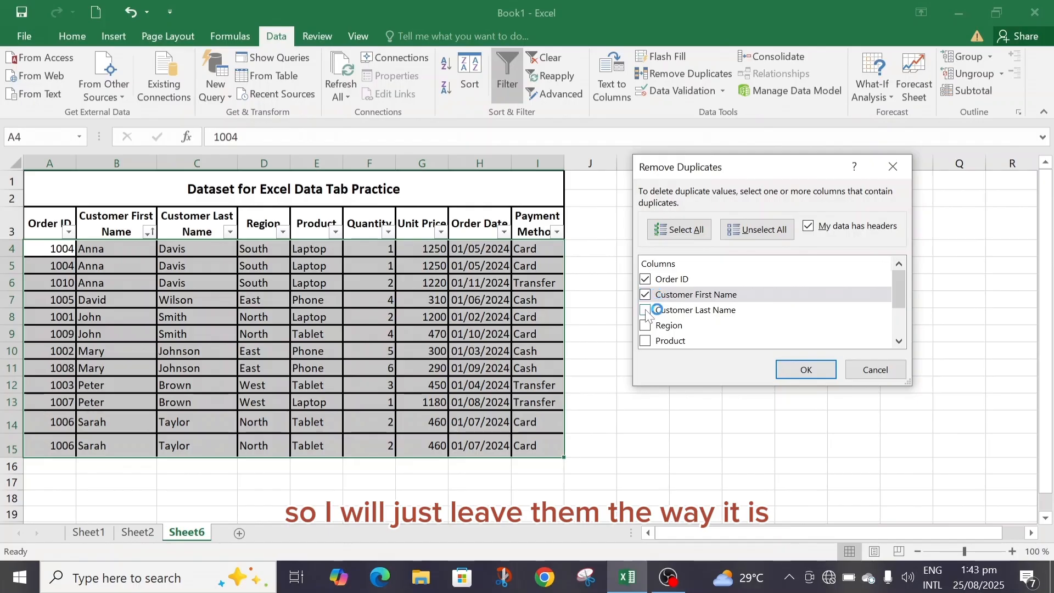
click(646, 311)
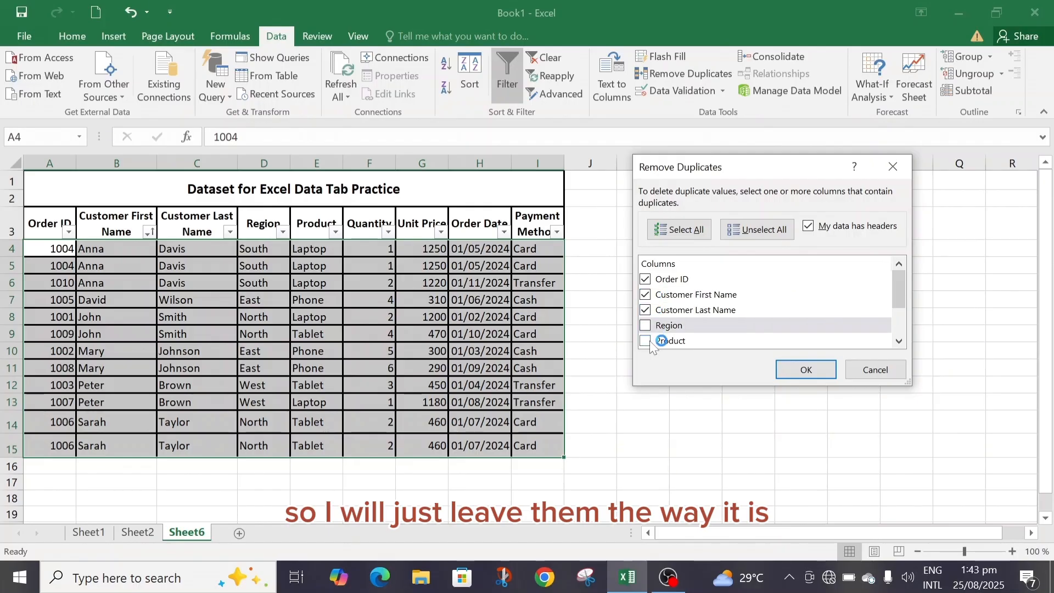
click(647, 341)
click(646, 326)
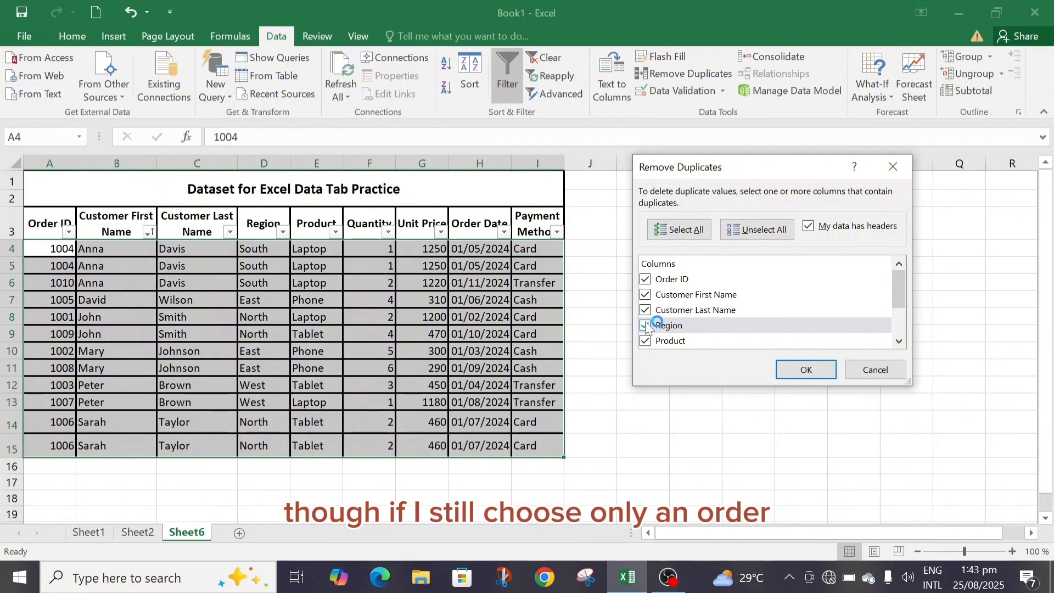
Remove duplicate rows from the dataset, comparing all columns from Order ID through Payment Method.
click(806, 366)
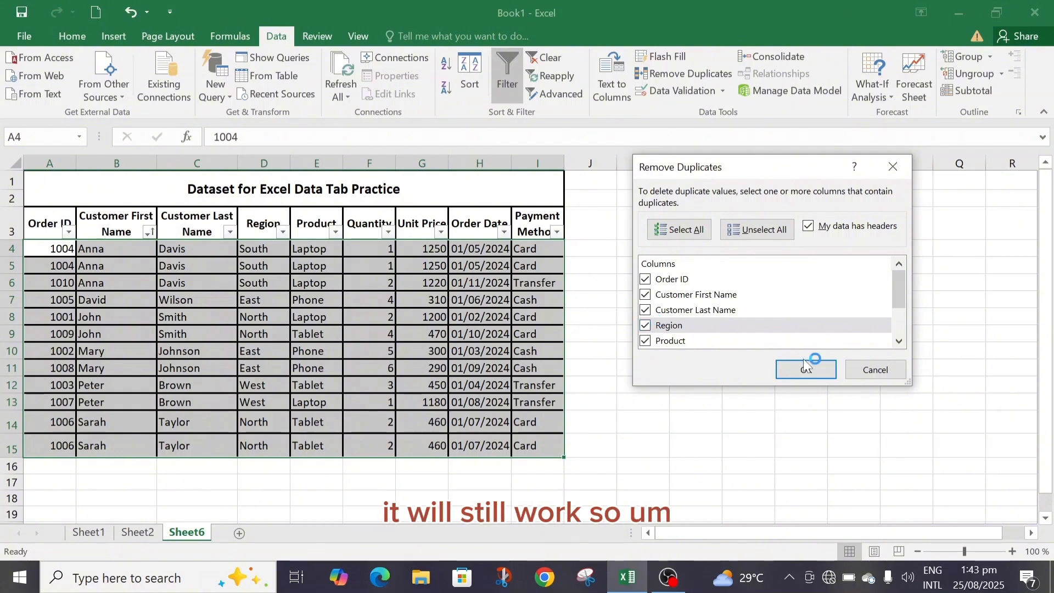
click(899, 341)
click(899, 341)
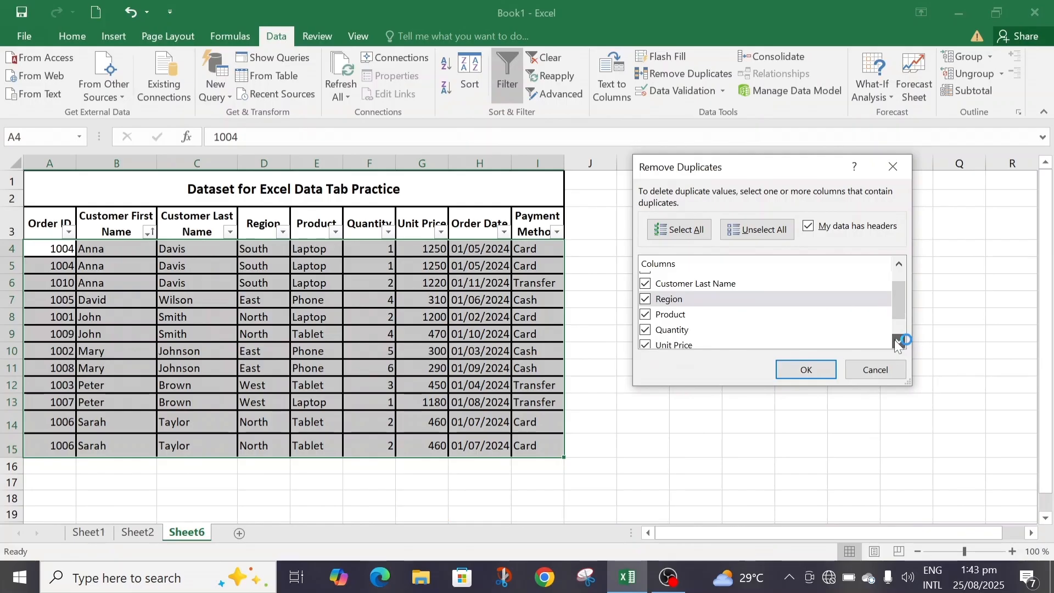
click(899, 342)
click(899, 343)
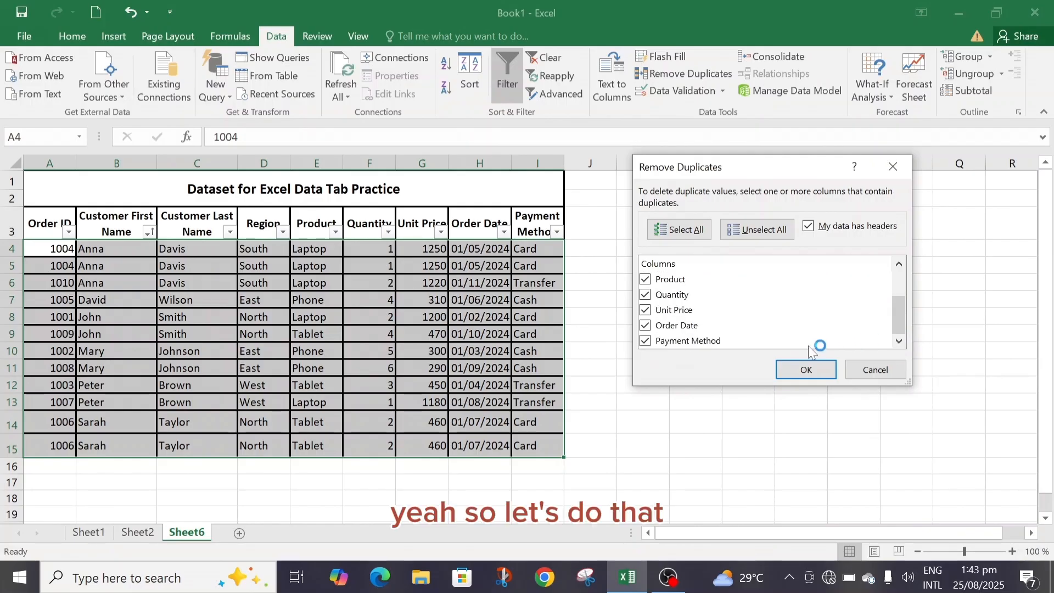
click(805, 368)
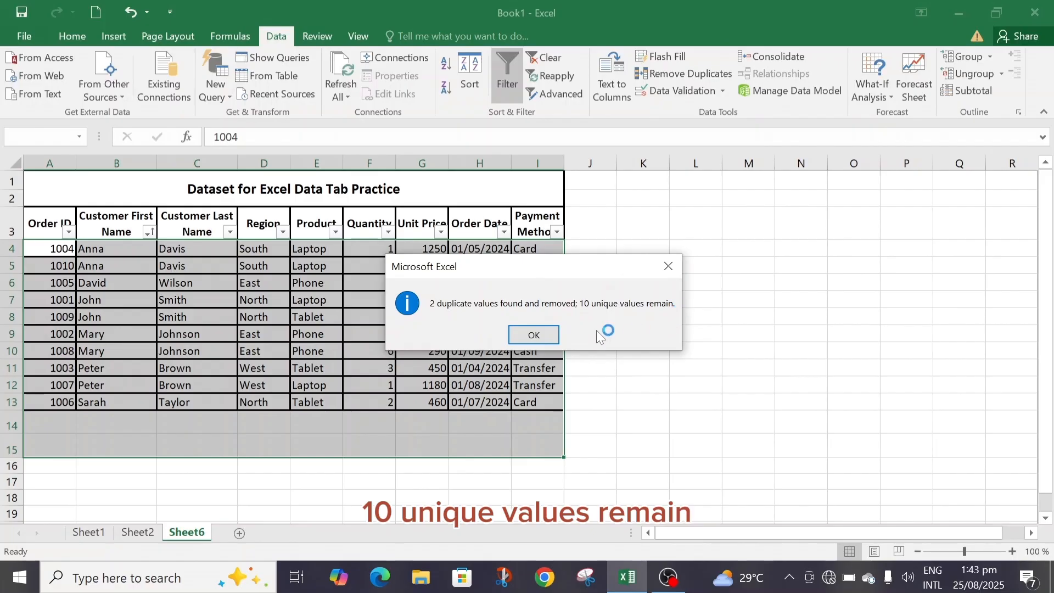
click(534, 334)
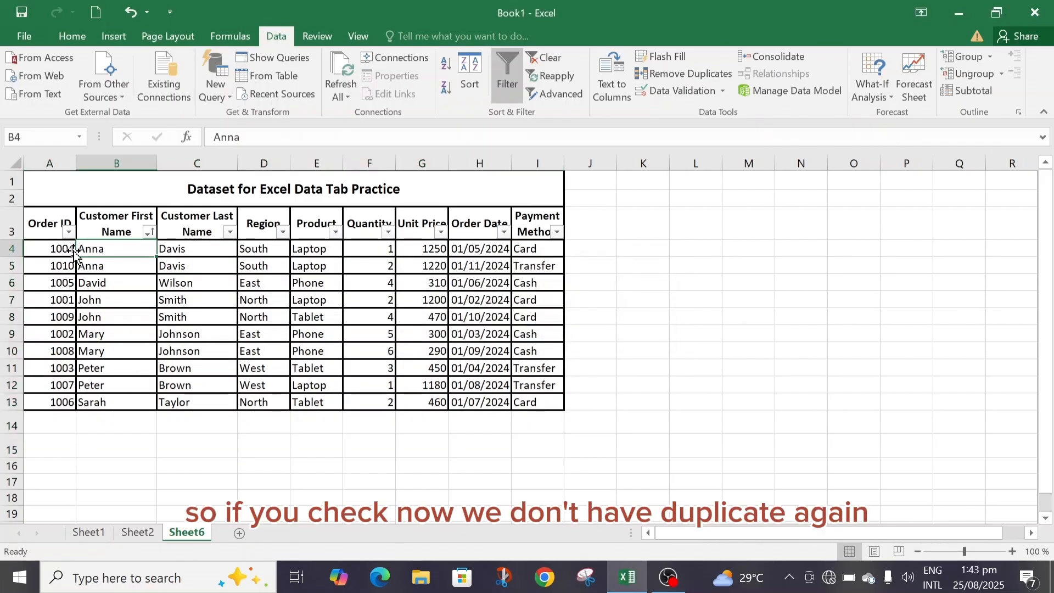
Sort the dataset by Order ID from smallest to largest.
click(69, 233)
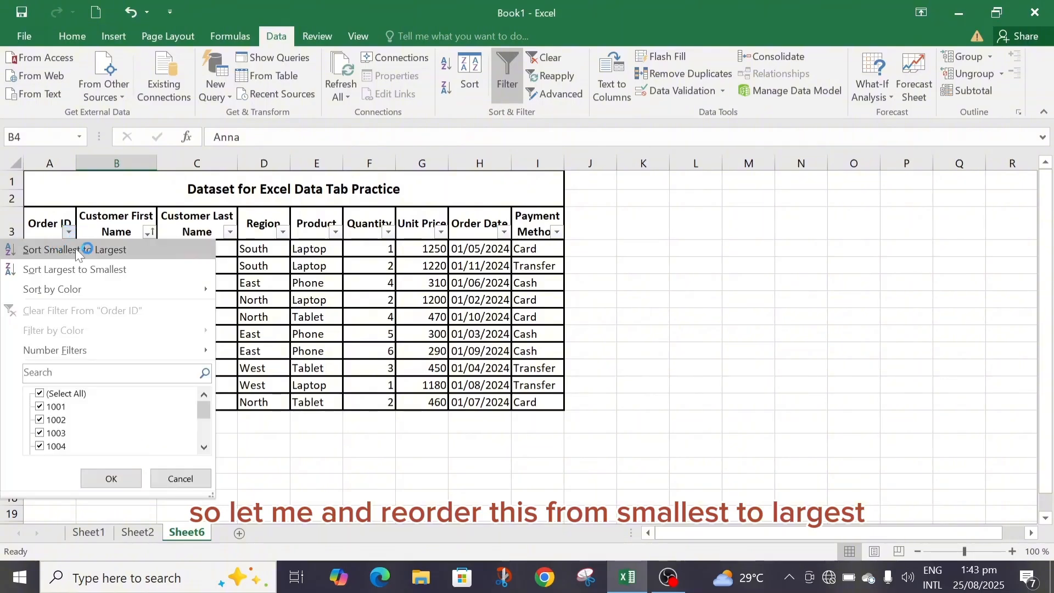
click(114, 250)
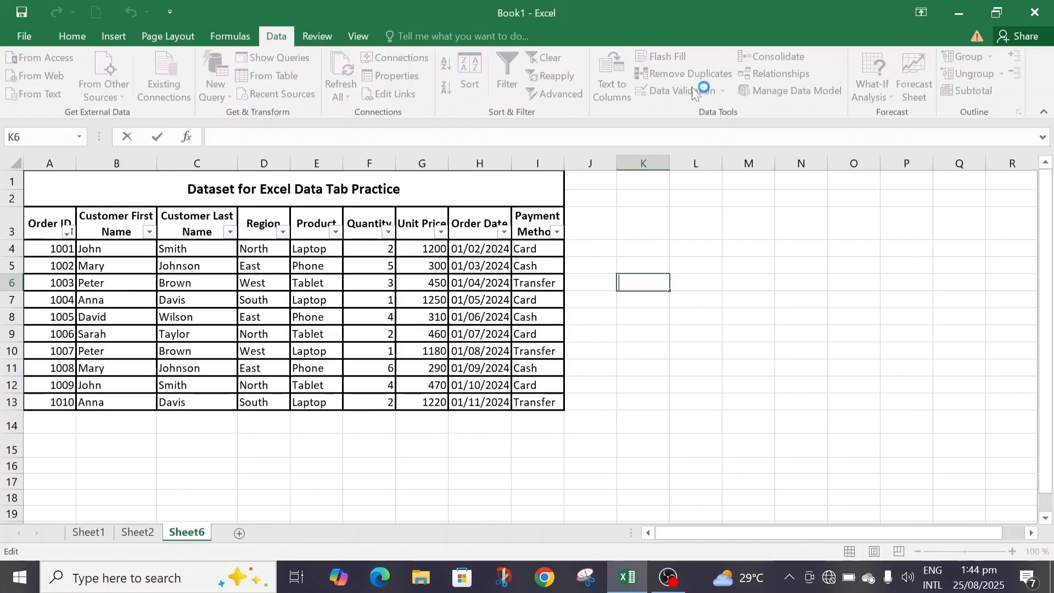
click(598, 228)
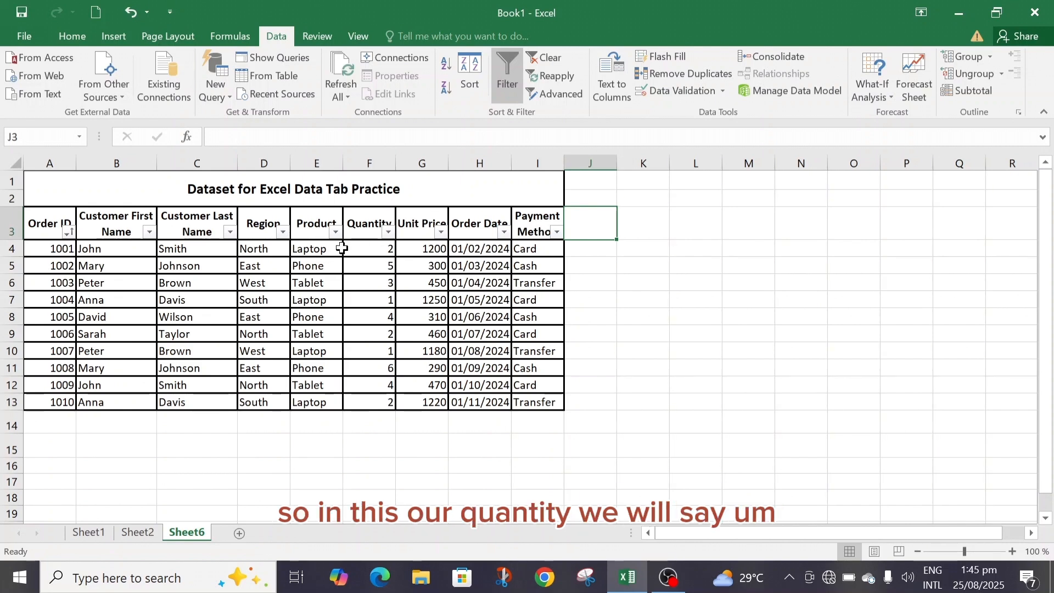
click(682, 93)
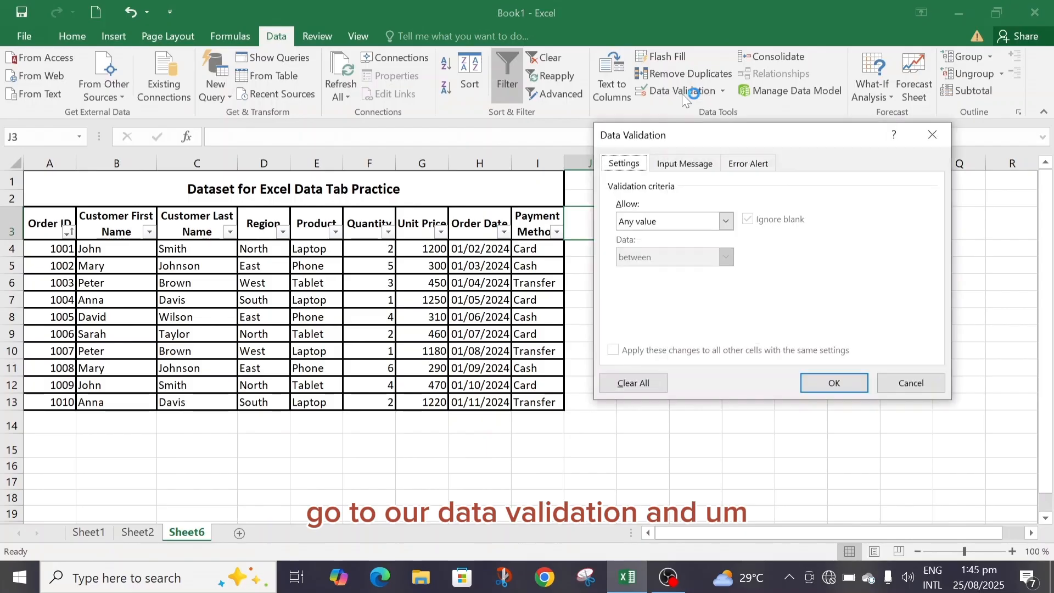
click(934, 130)
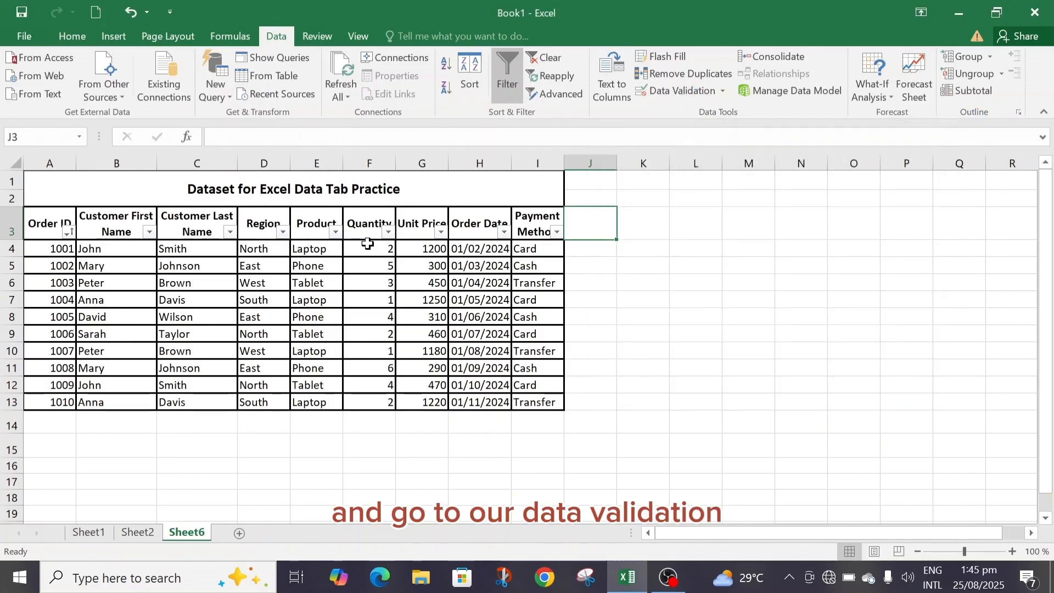
drag(368, 247, 367, 398)
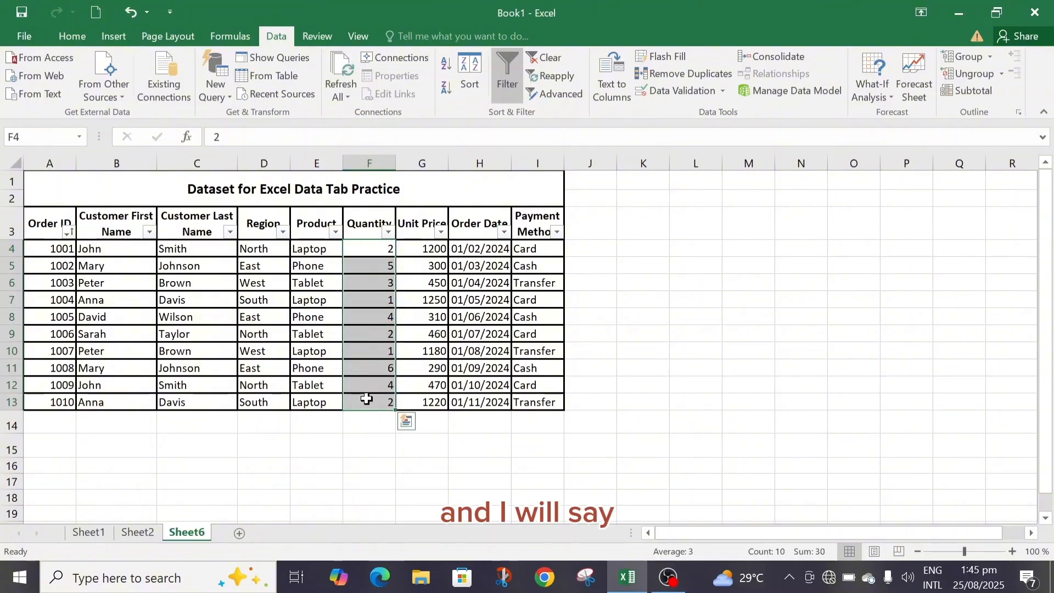
click(686, 95)
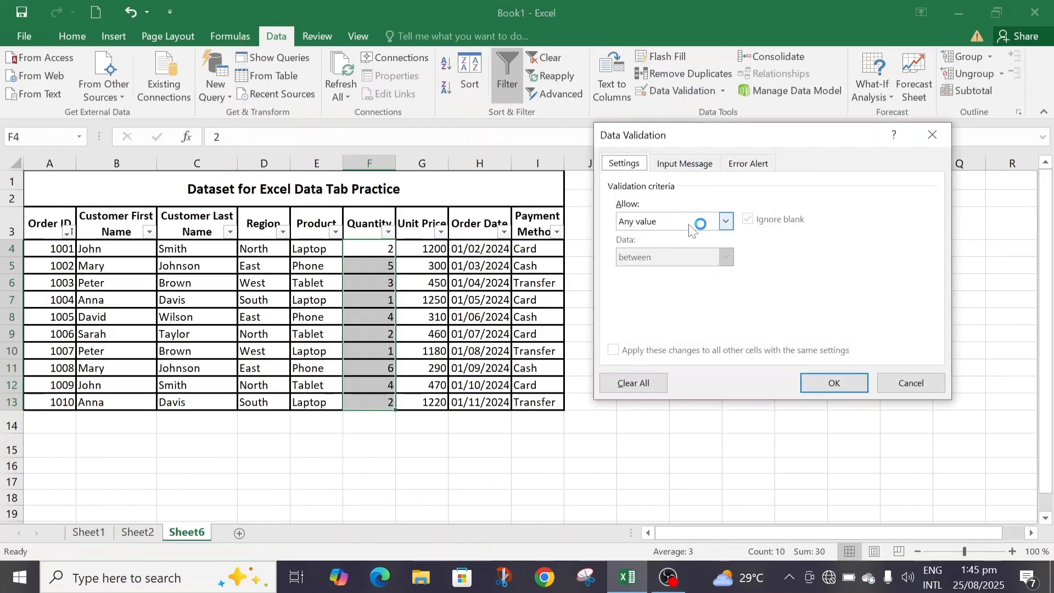
click(726, 221)
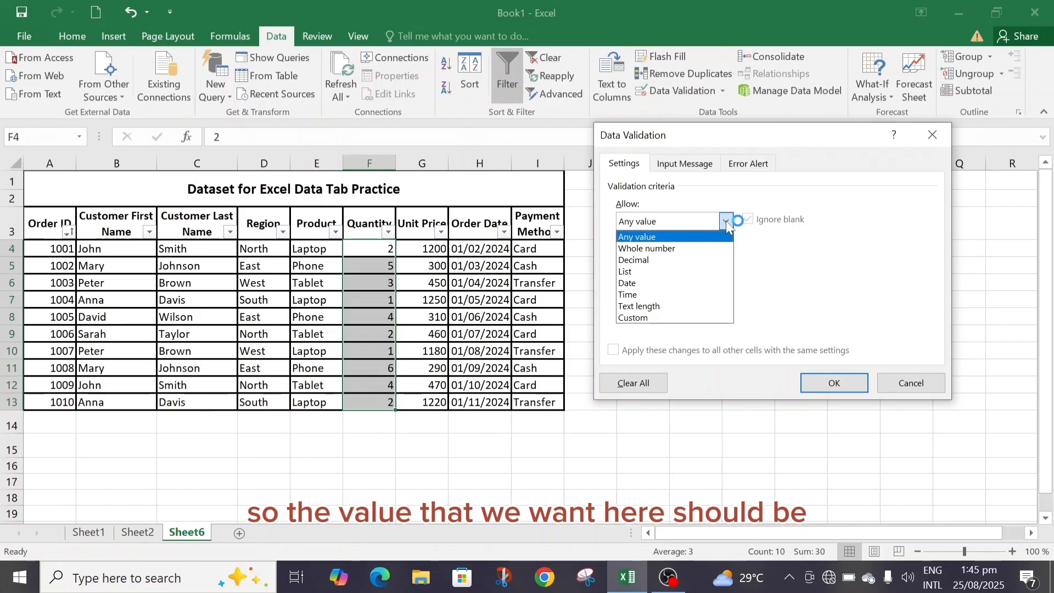
click(661, 250)
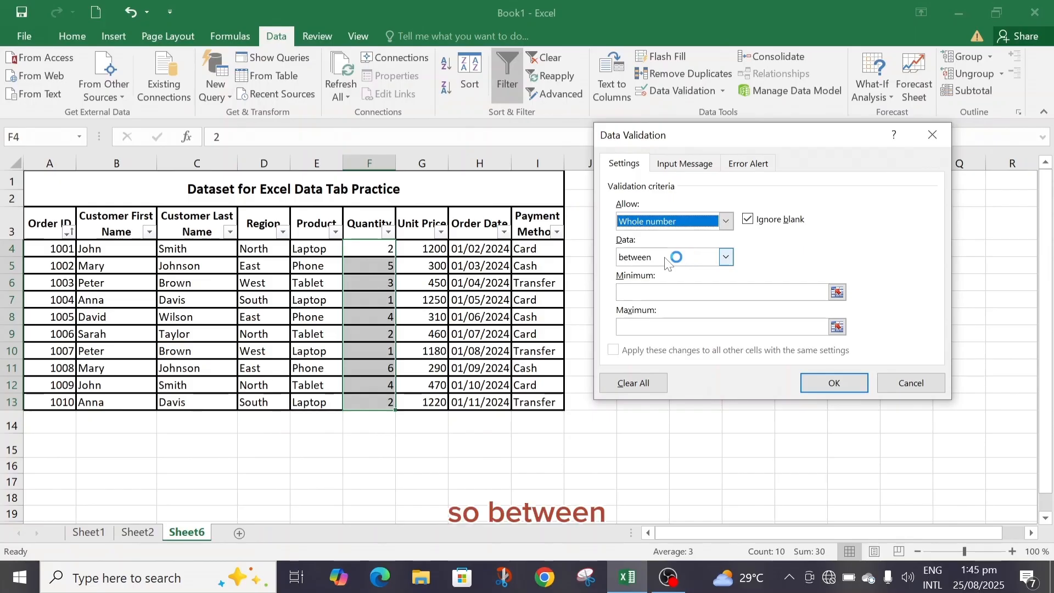
click(712, 259)
click(726, 258)
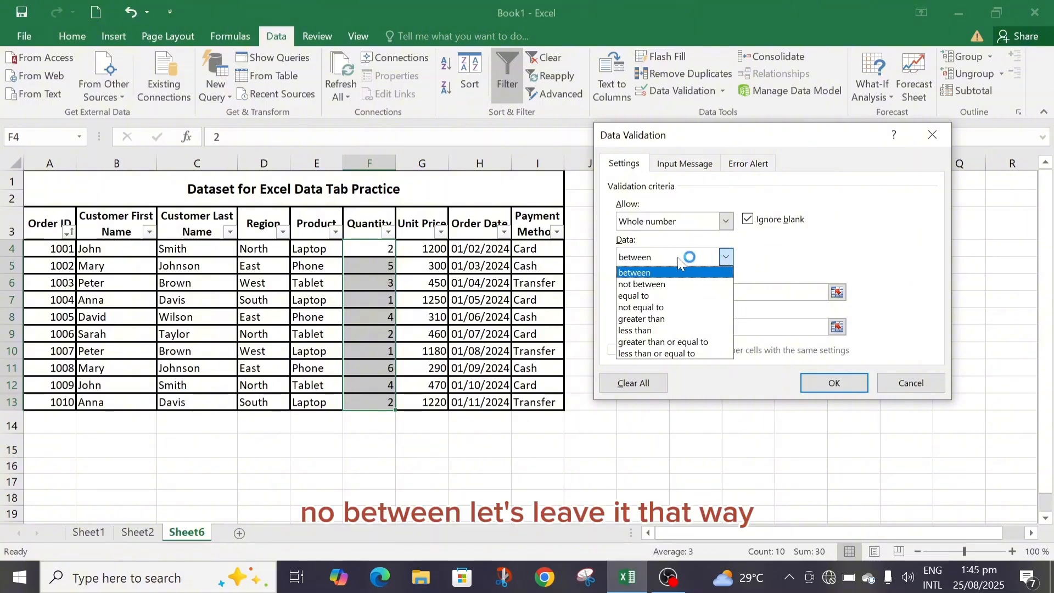
click(725, 257)
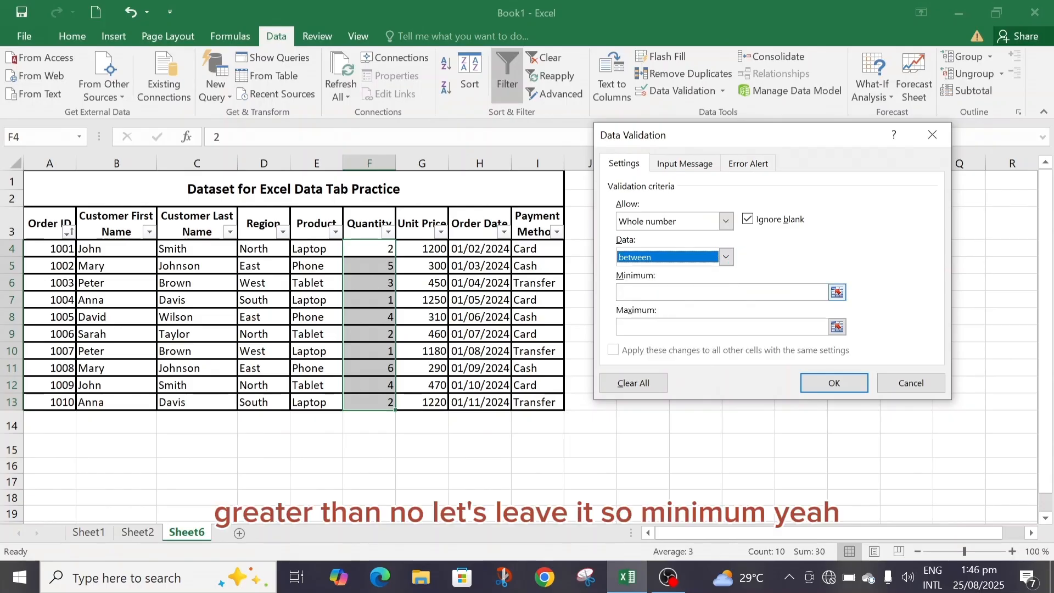
click(659, 292)
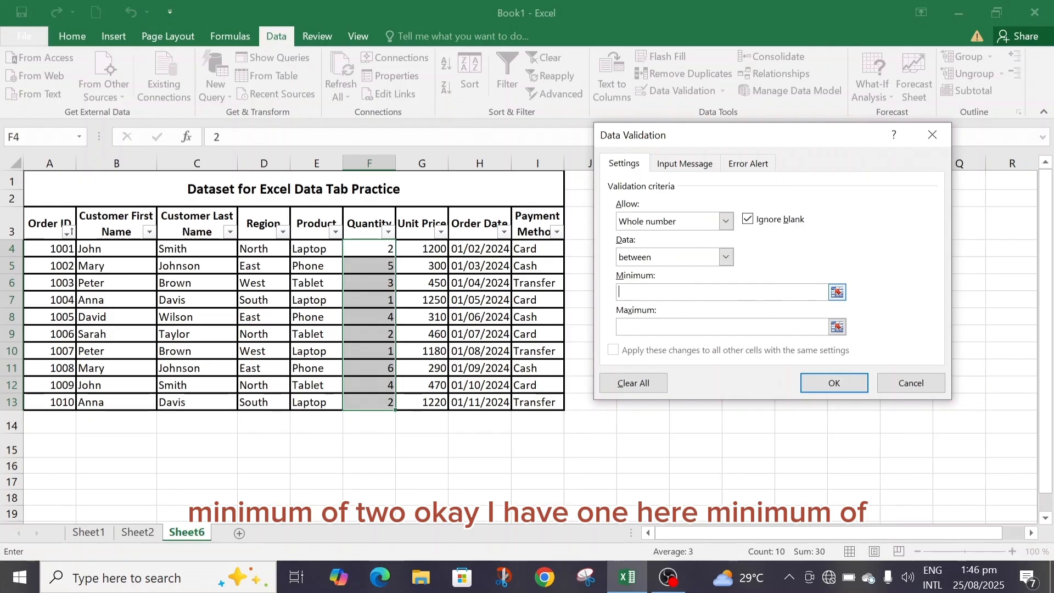
click(912, 384)
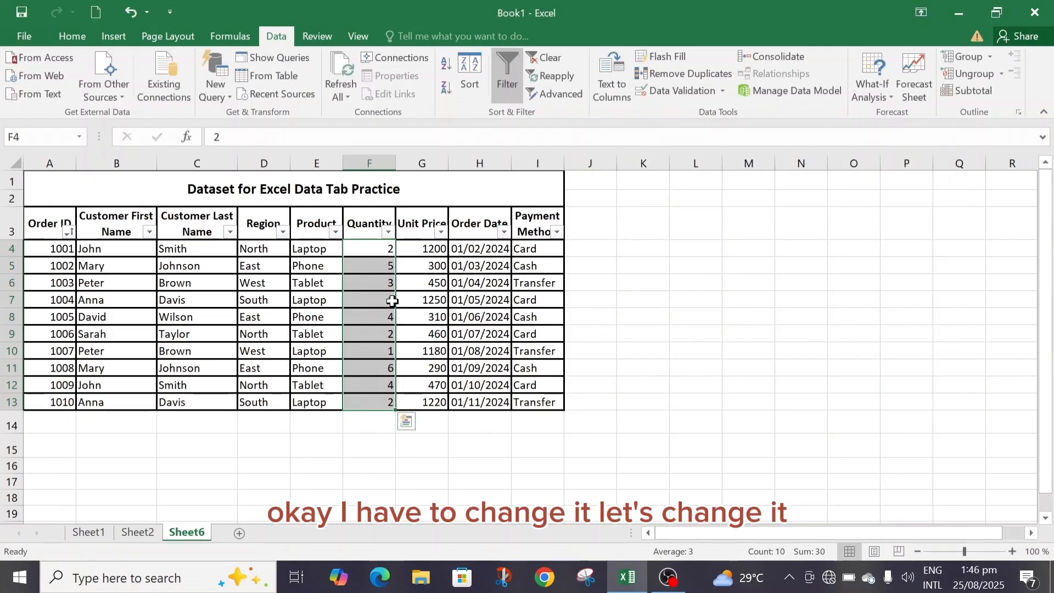
Change the quantities in cells F7 and F10 to 2.
click(393, 301)
text(1)
key(BackSpace)
text(2)
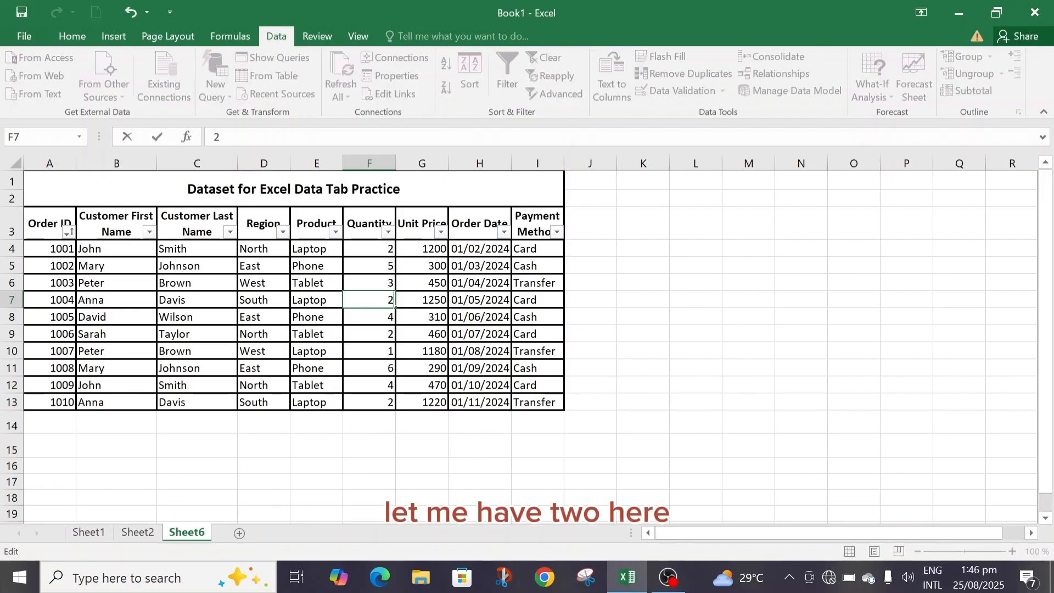
click(389, 351)
text(1)
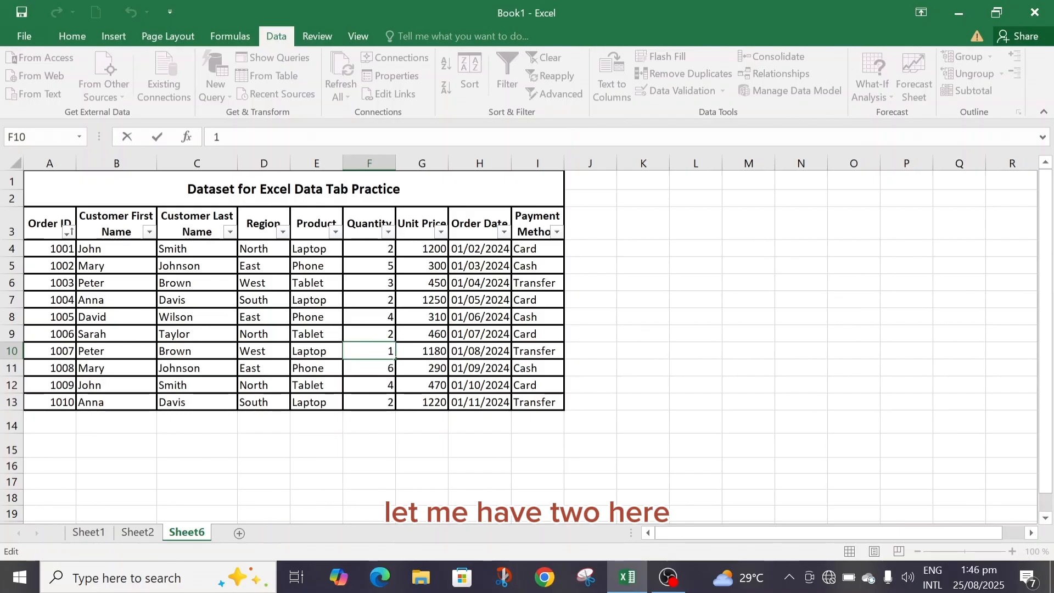
key(BackSpace)
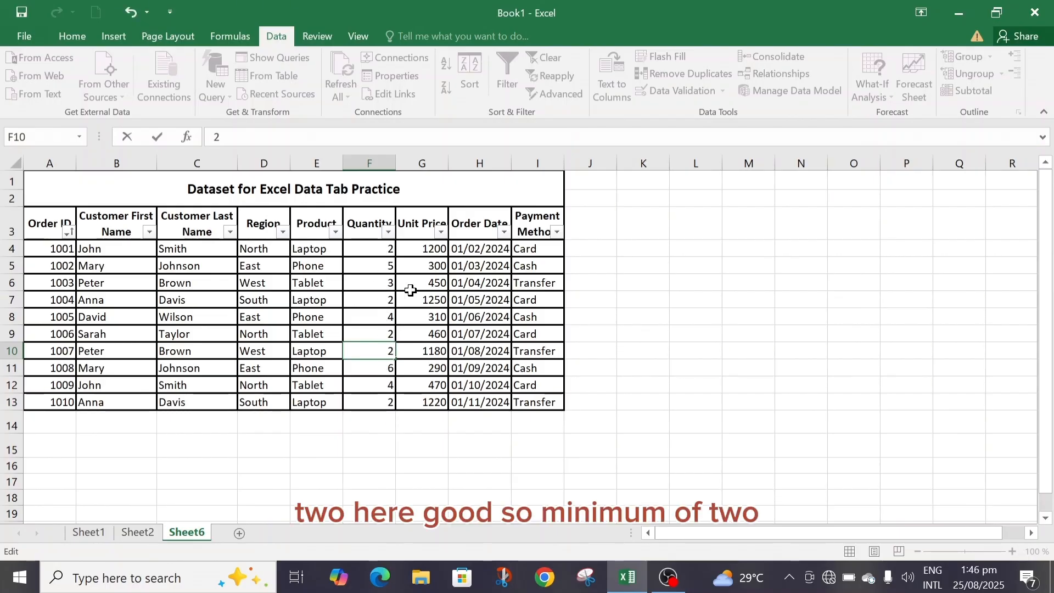
Set up data validation for the Quantity values in F4:F13, allowing whole numbers between 2 and 8.
drag(373, 248, 379, 402)
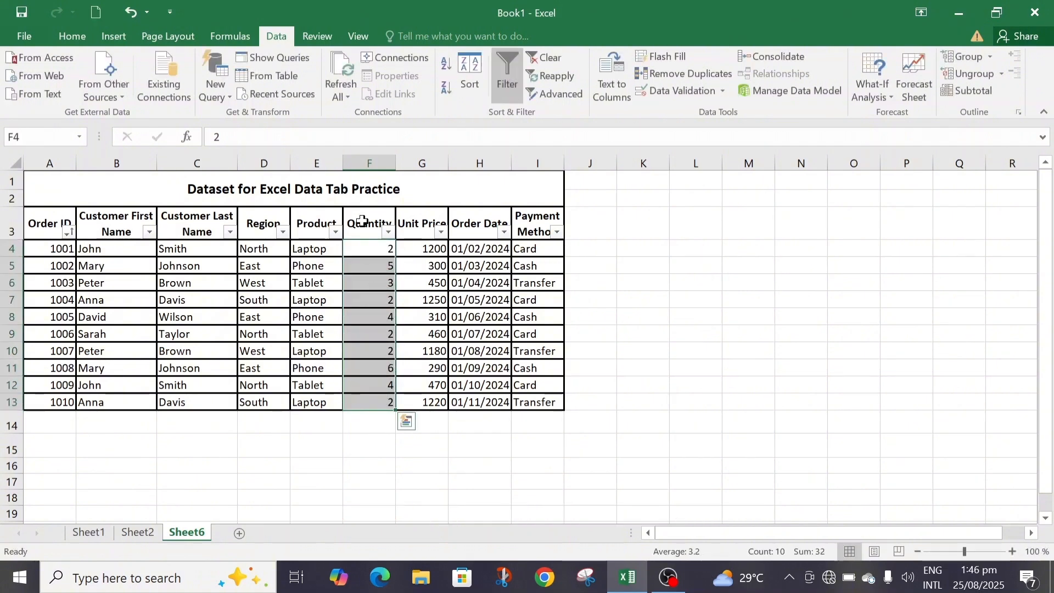
drag(357, 222, 357, 261)
click(358, 261)
click(362, 247)
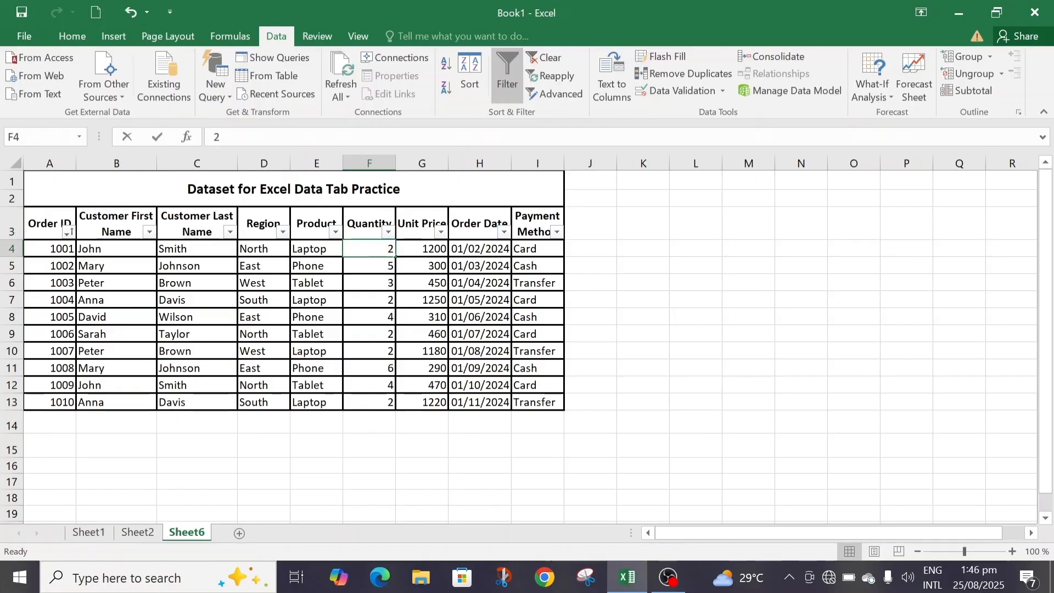
double_click(361, 247)
drag(366, 402, 360, 246)
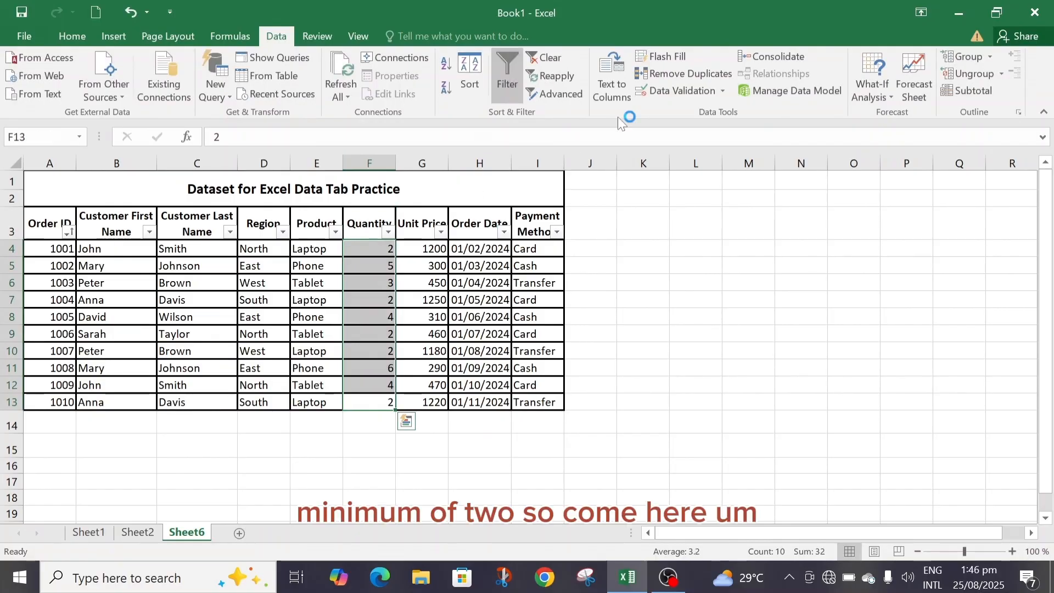
click(687, 88)
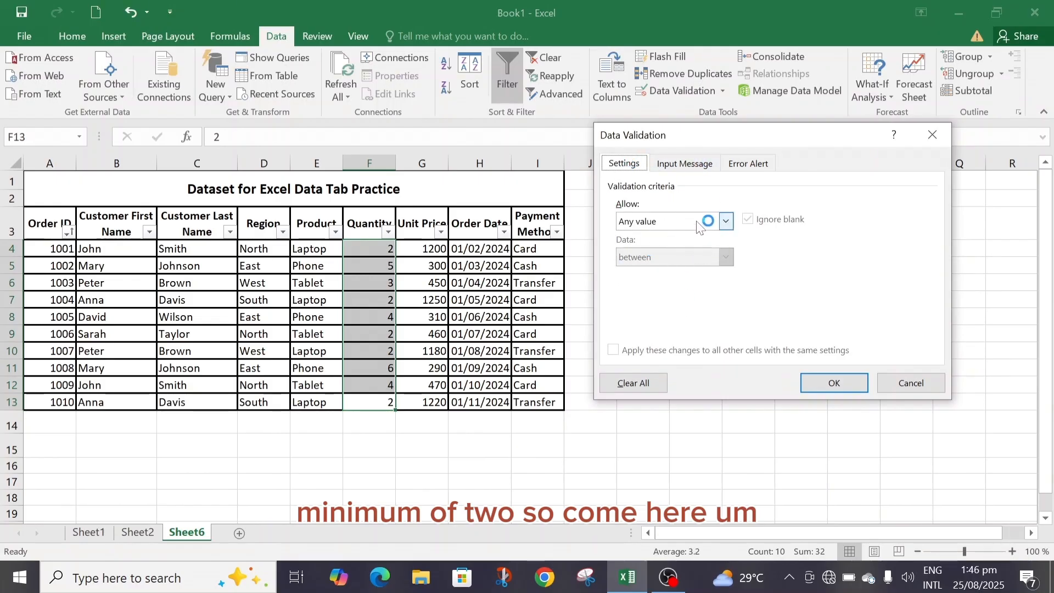
click(711, 222)
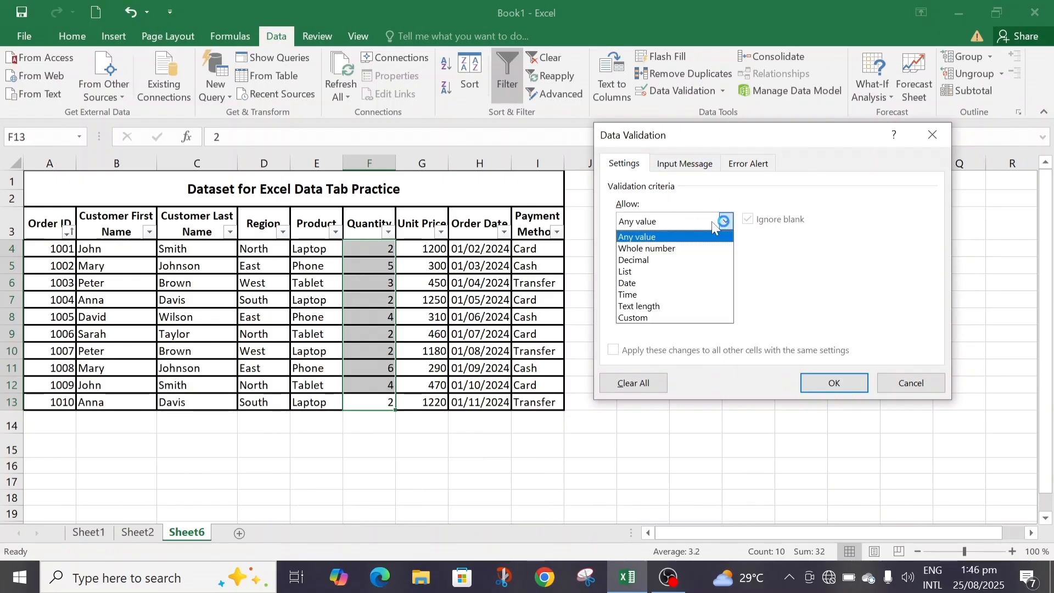
click(684, 250)
click(678, 292)
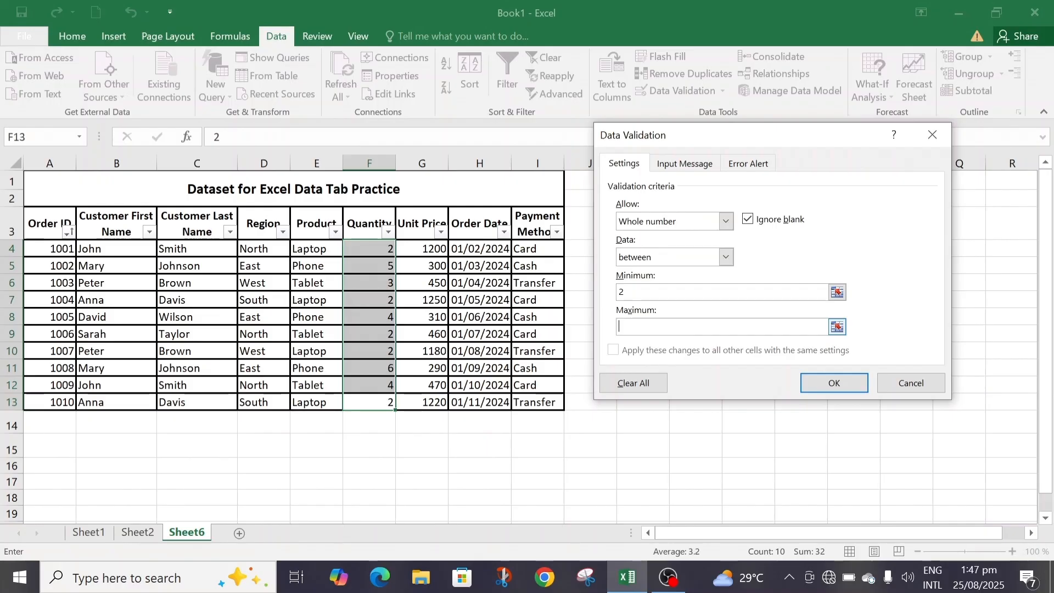
text(8)
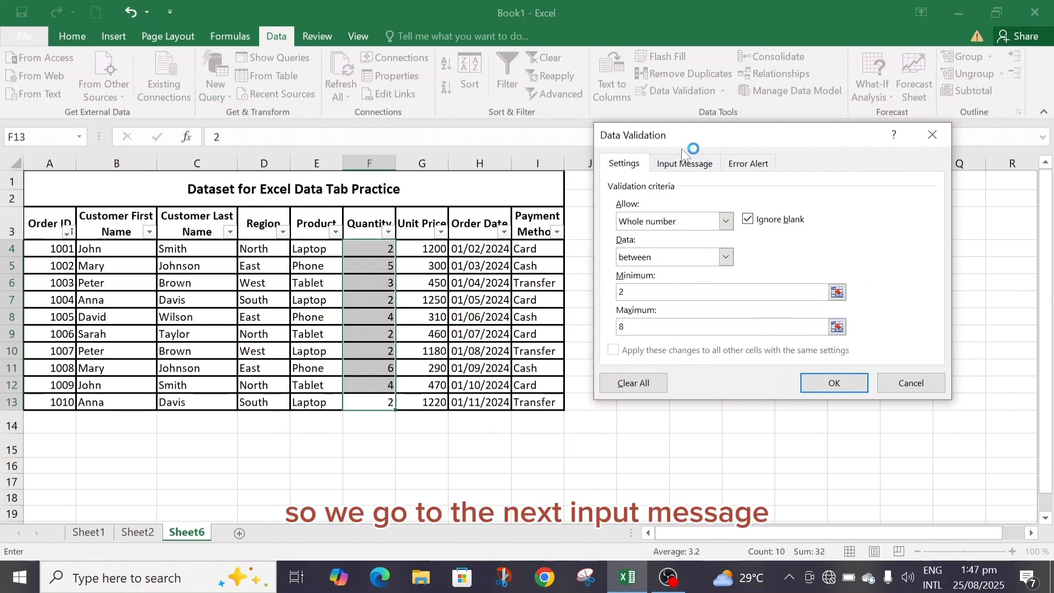
Set the validation's error alert to the Information style with the title "whole number".
click(692, 164)
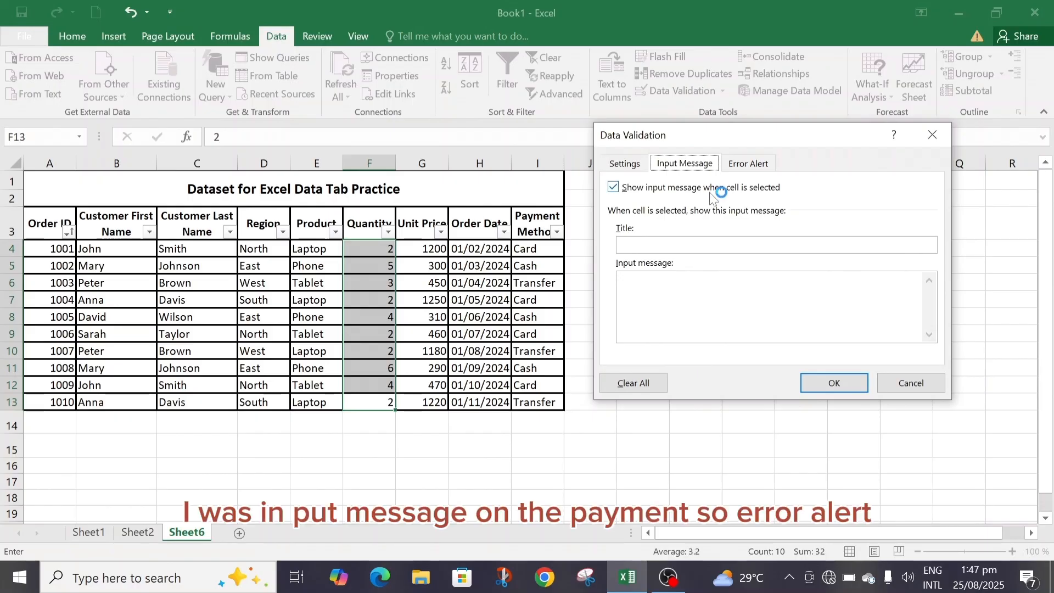
click(750, 165)
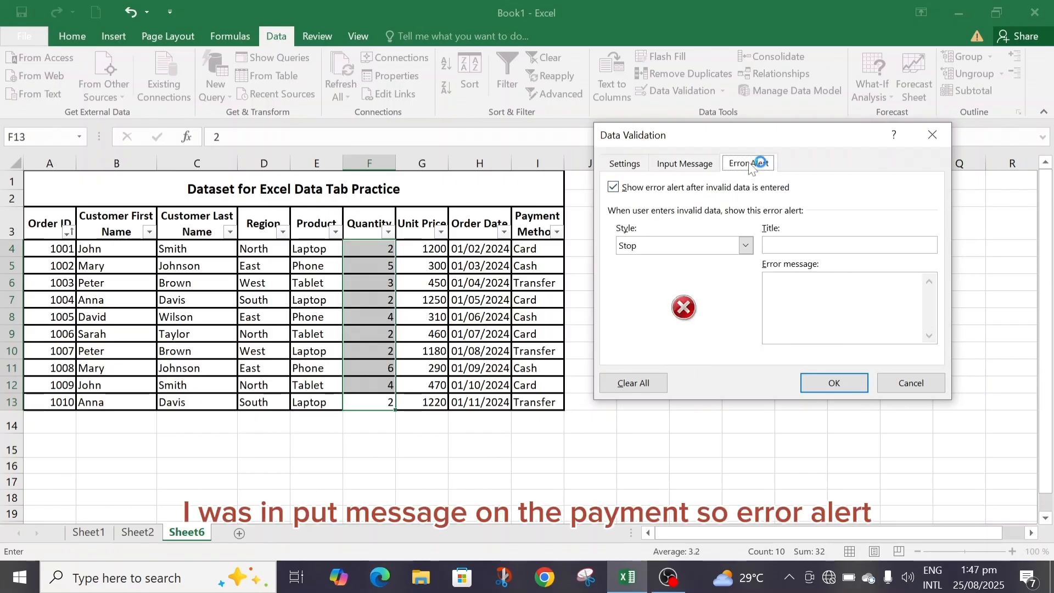
click(746, 246)
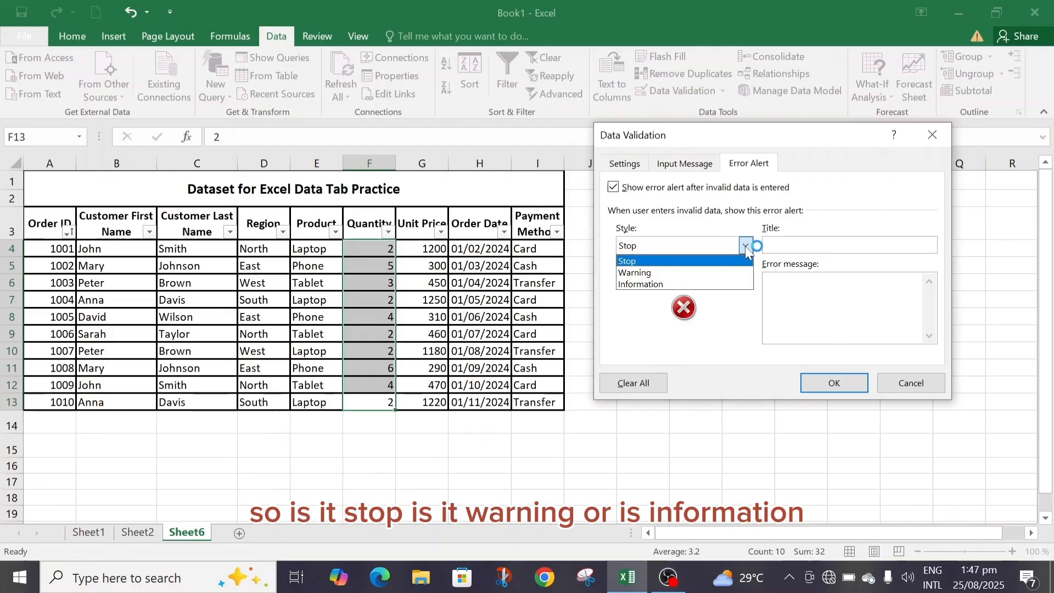
click(675, 284)
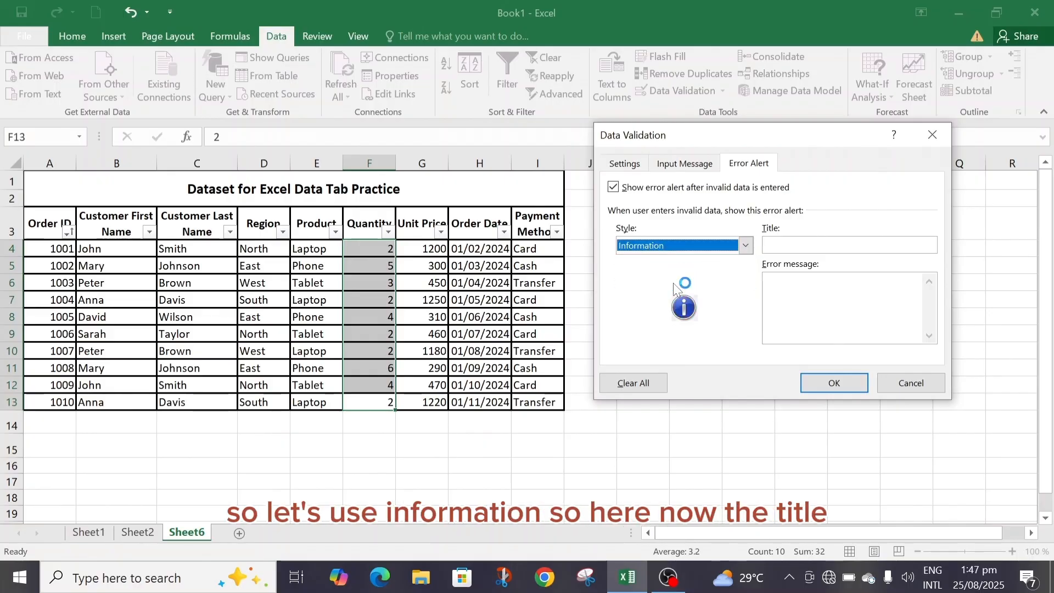
click(803, 248)
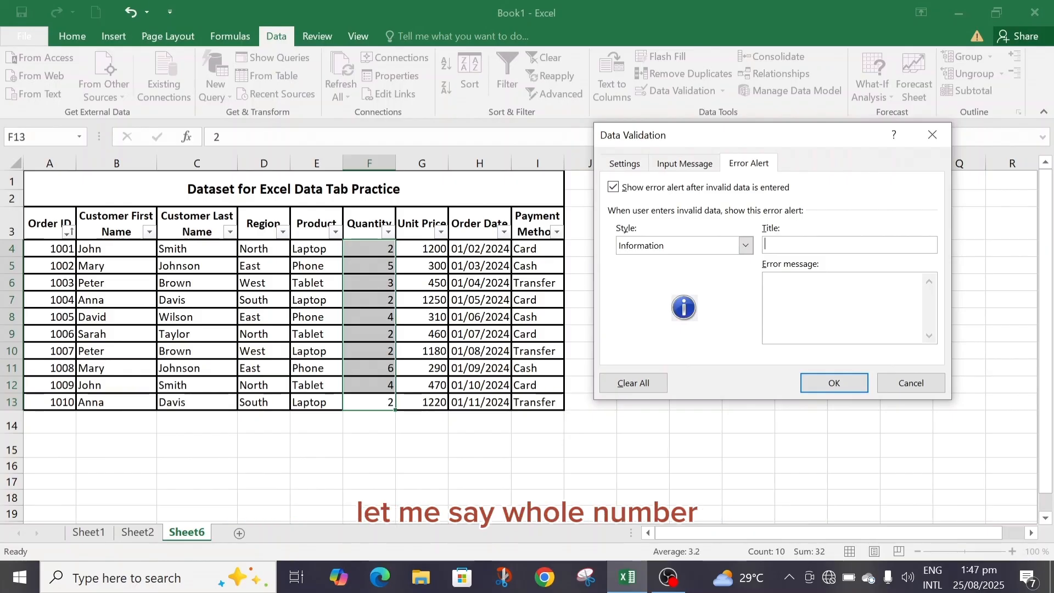
text(whole nu)
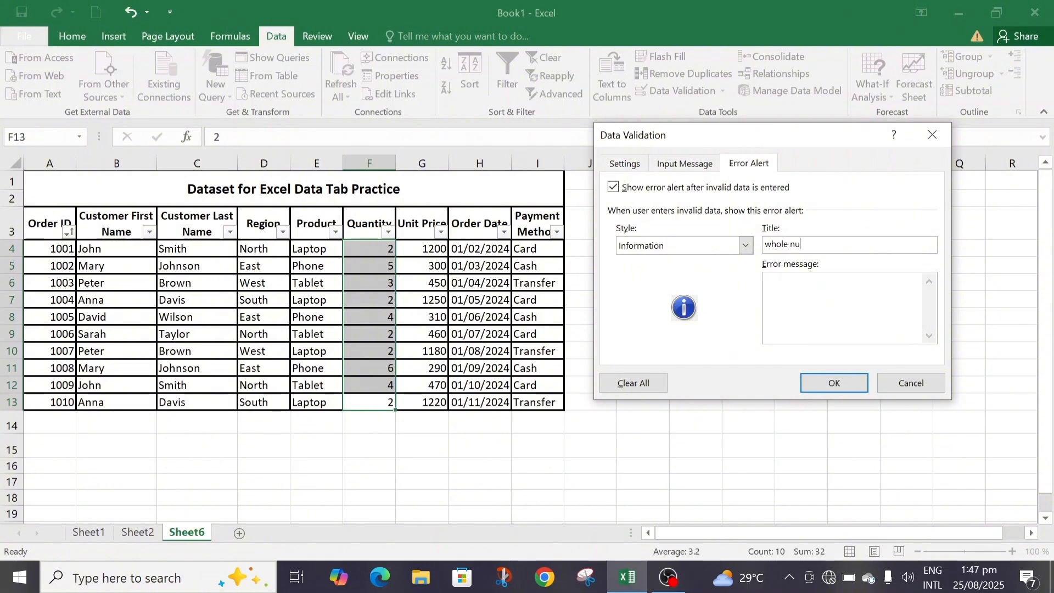
text(mber)
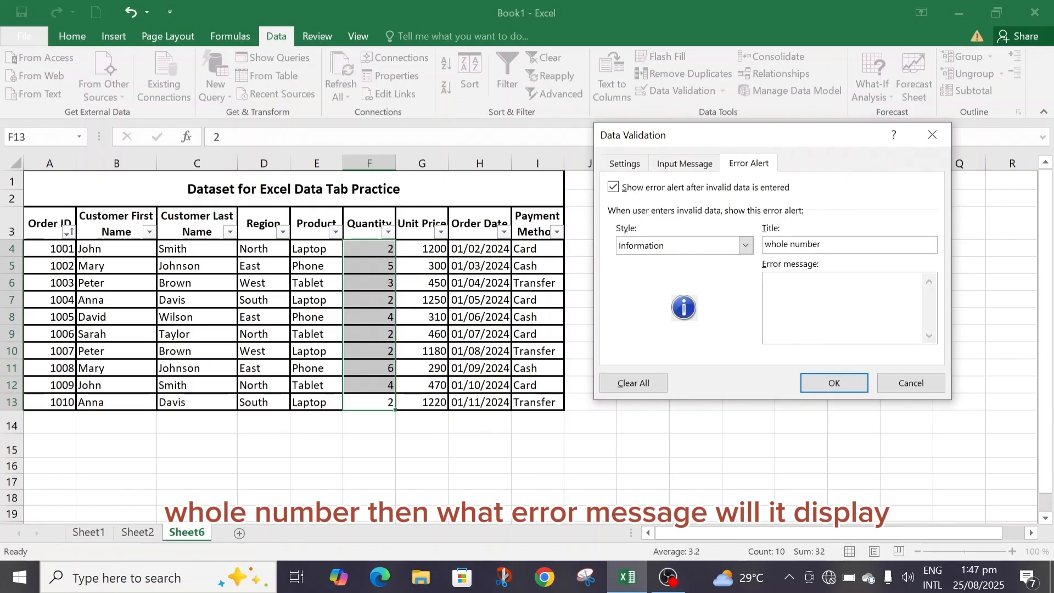
Set the error alert's message to "input a whole number" and apply the validation to the Quantity values.
click(767, 280)
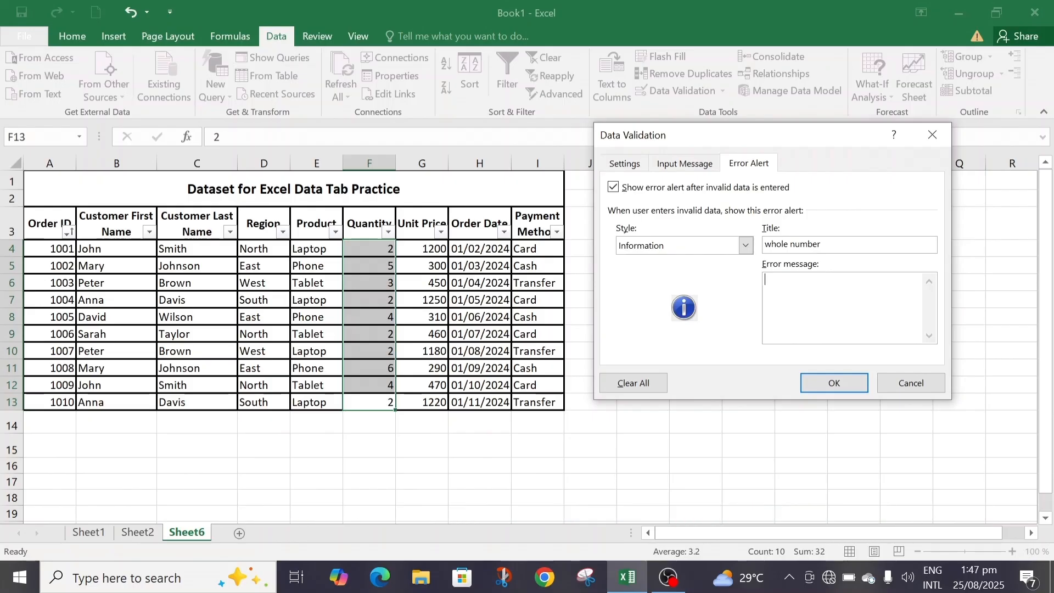
text(input a who)
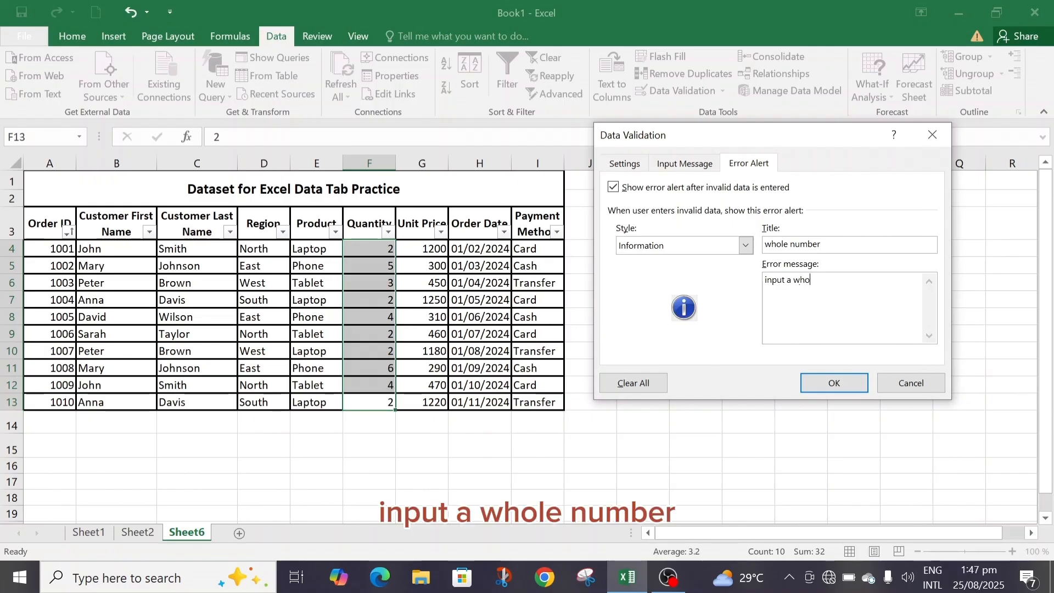
text(le numbe)
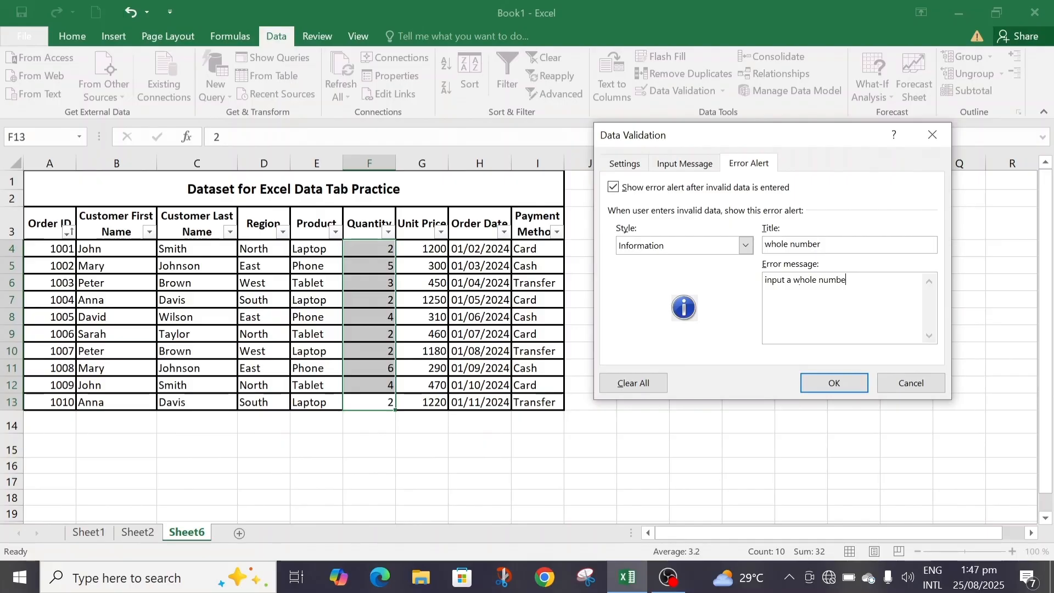
text(r)
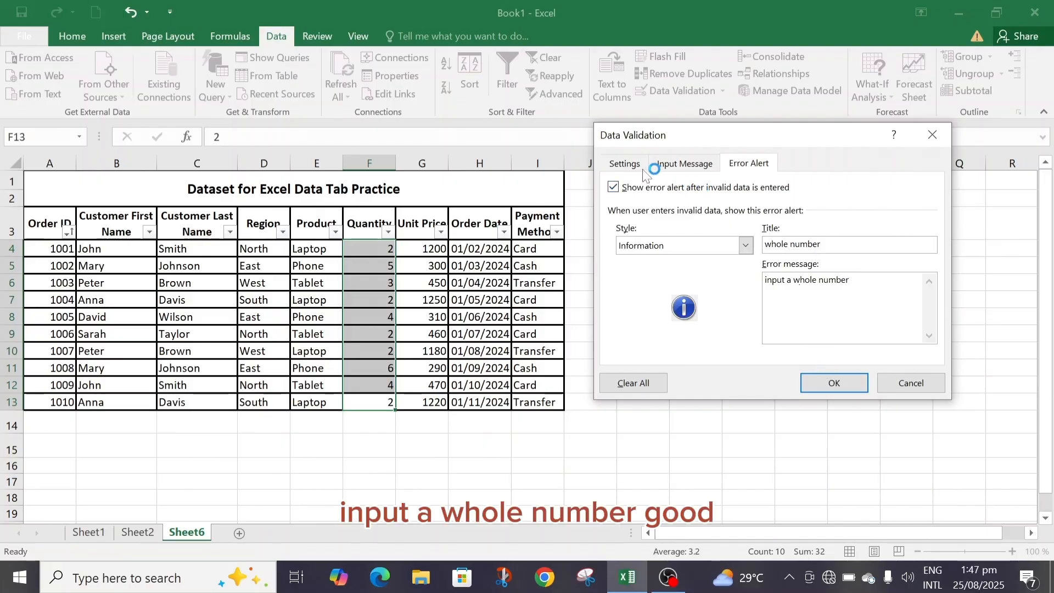
click(626, 165)
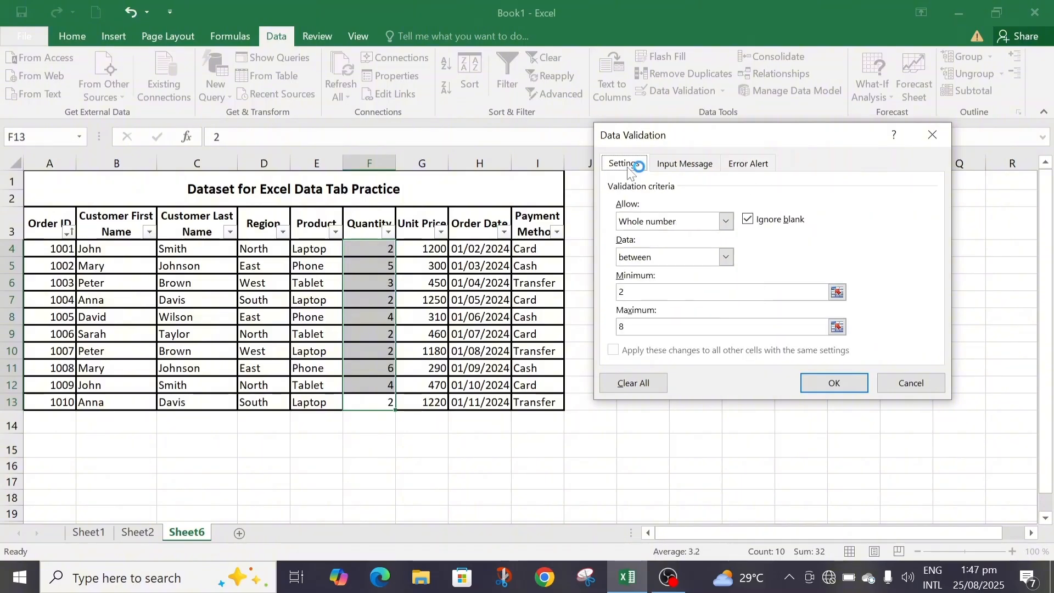
click(685, 164)
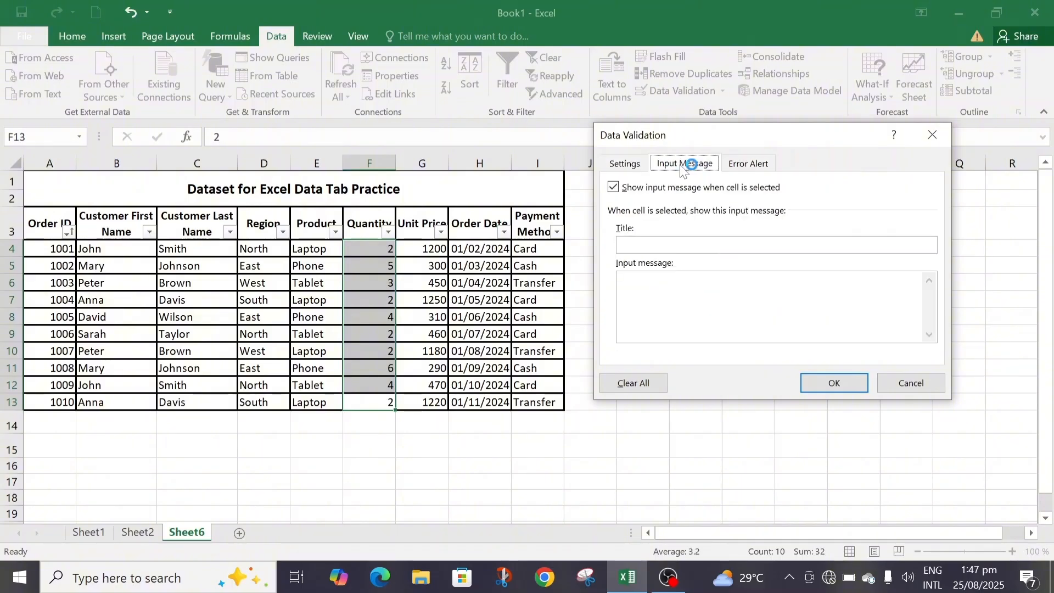
click(835, 382)
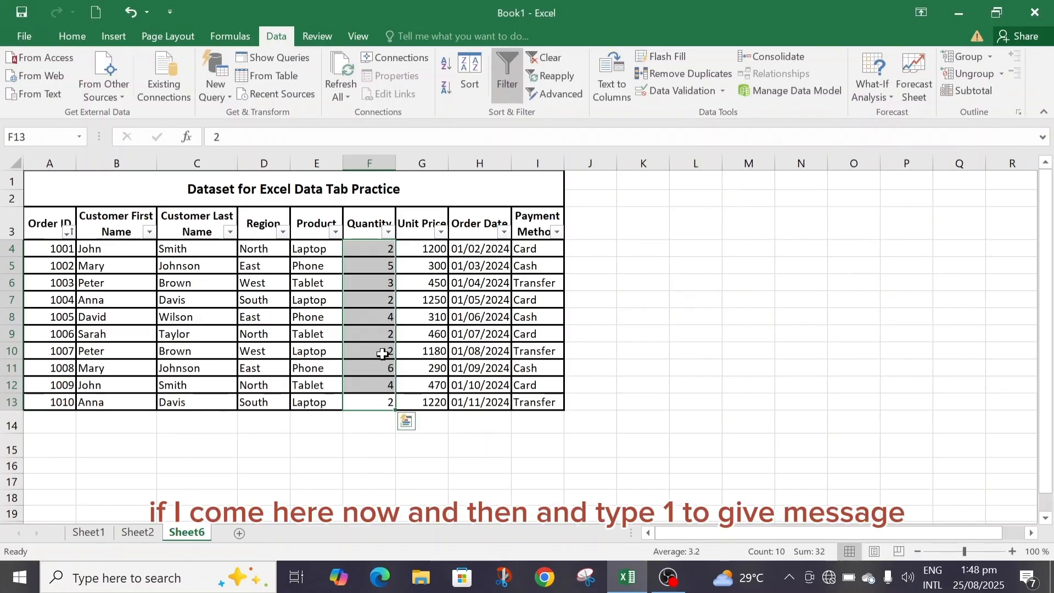
Test the Quantity validation in F13 by entering 1 and cancelling it, and by entering 10 and accepting the alert.
click(383, 402)
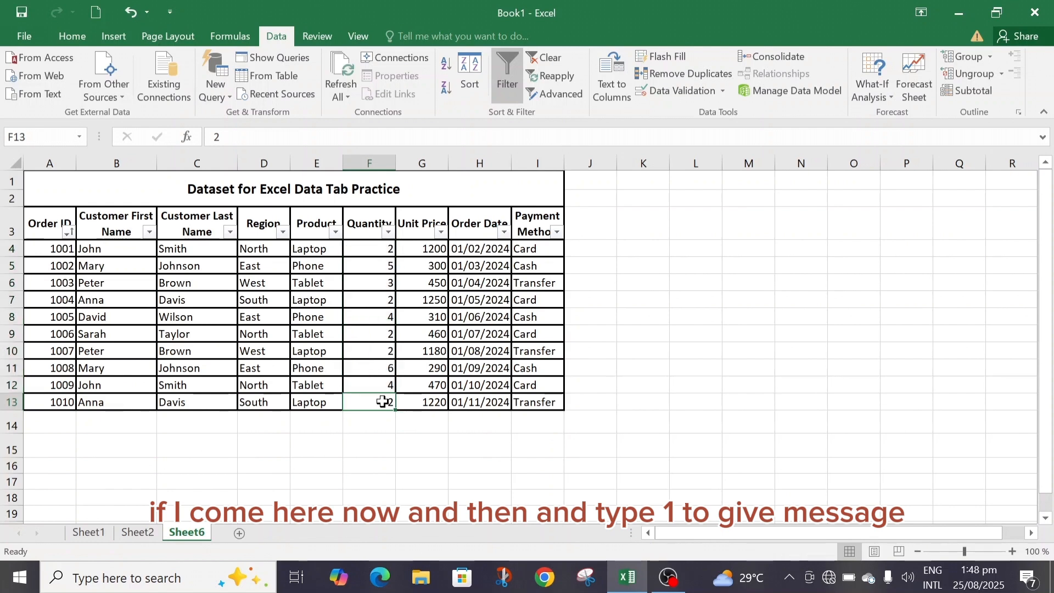
text(1)
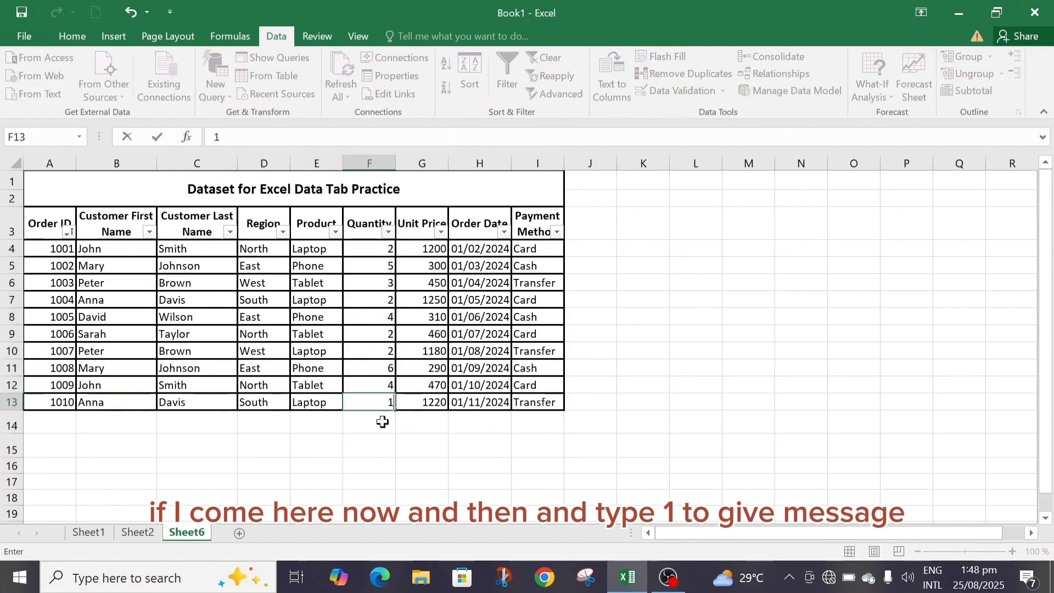
key(Return)
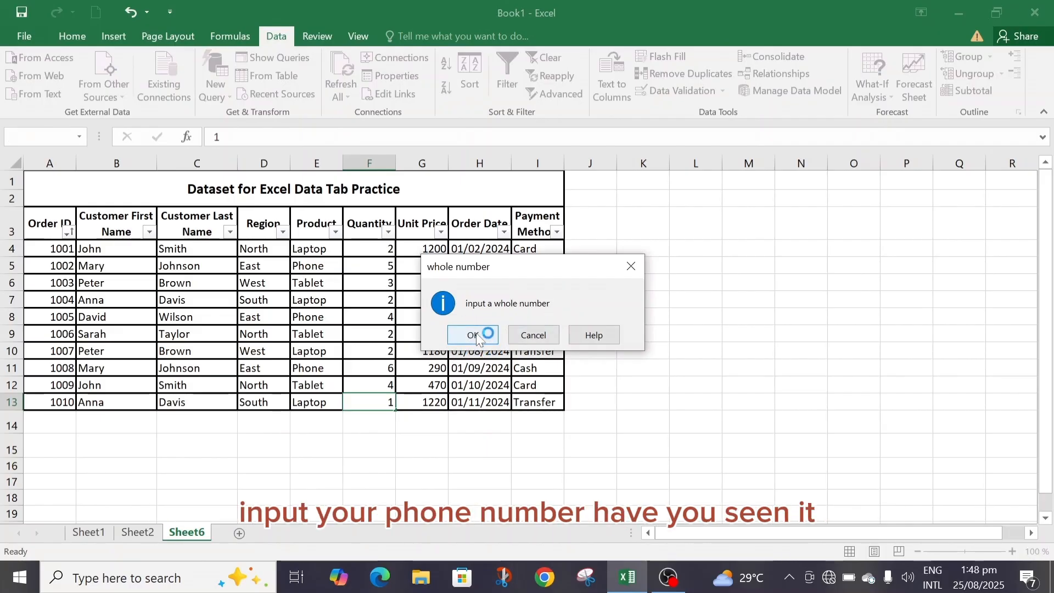
click(540, 335)
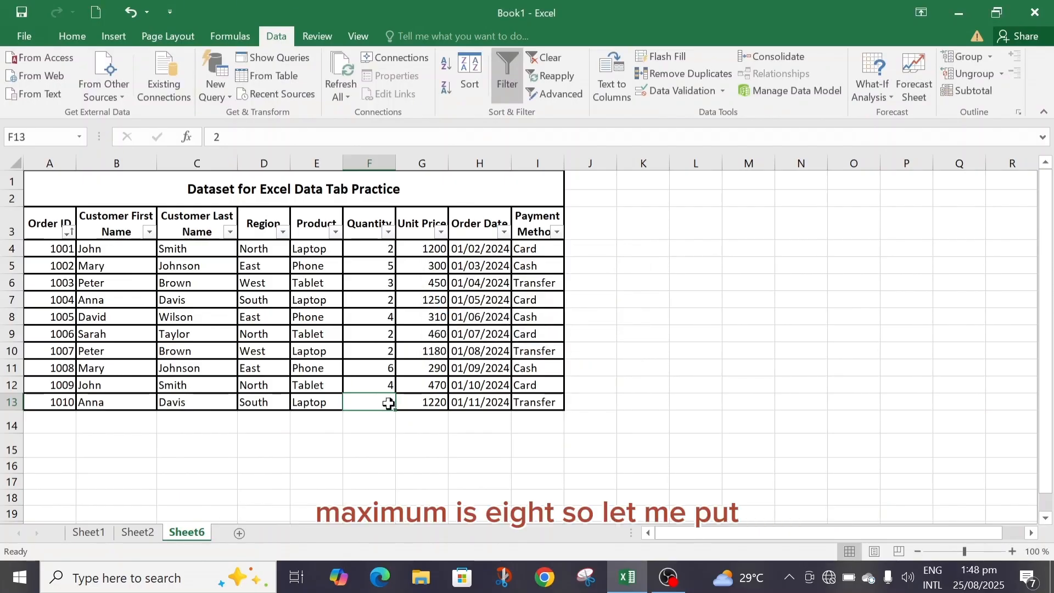
text(10)
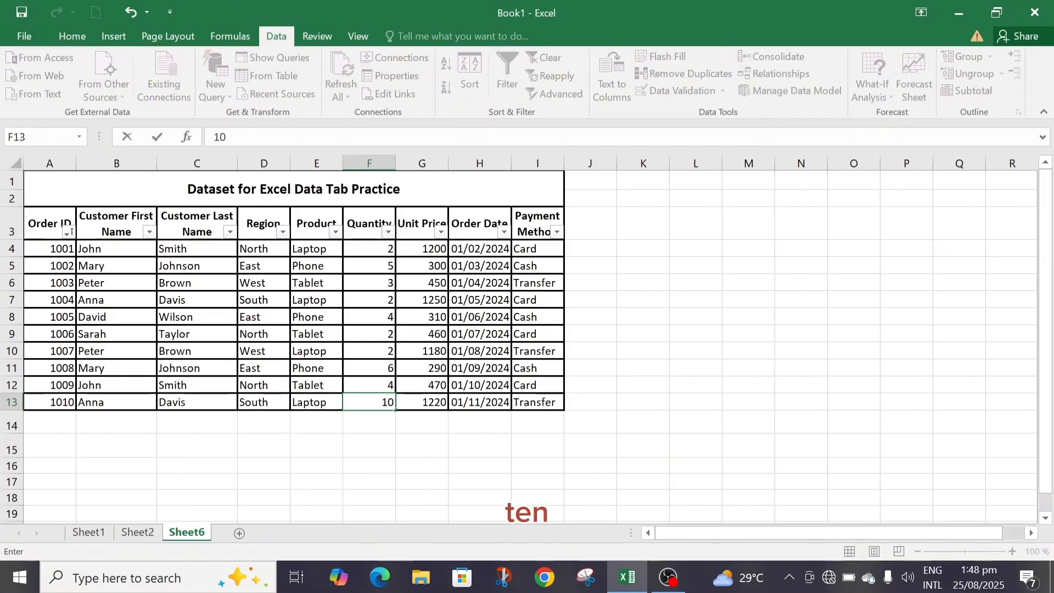
key(Return)
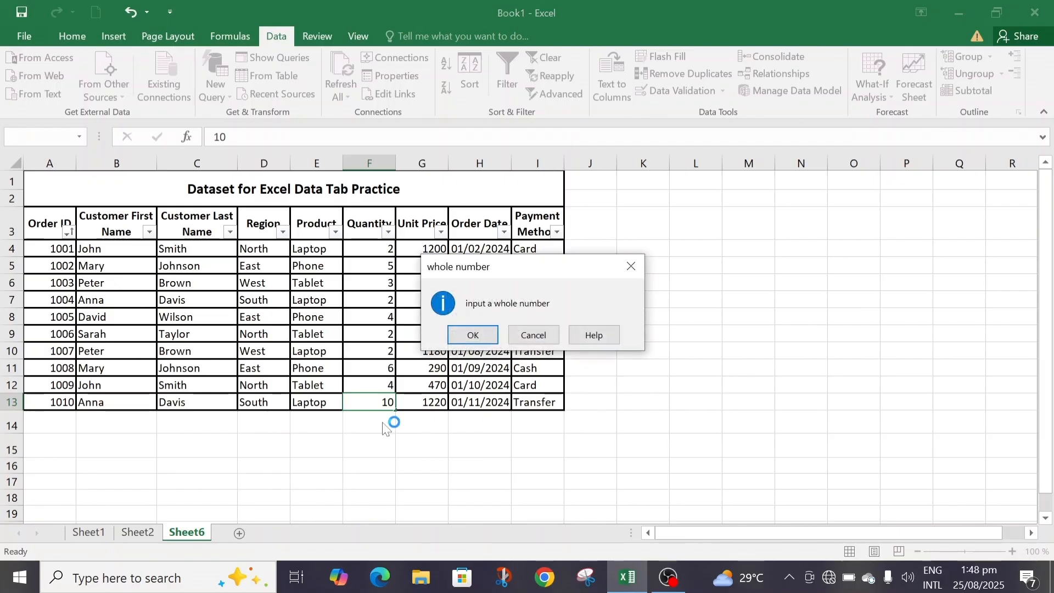
click(474, 336)
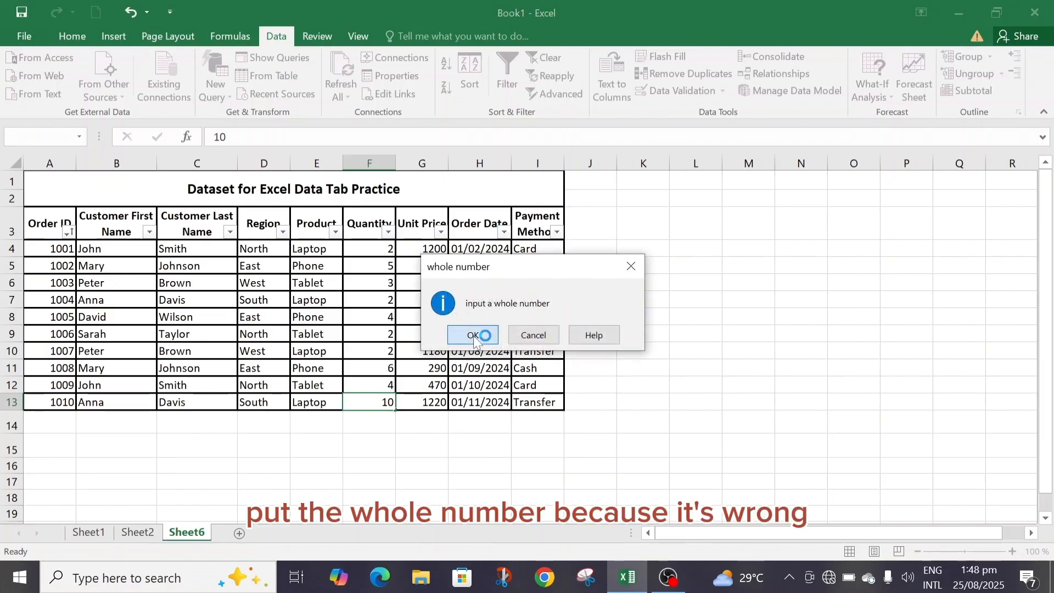
Set the quantity in cell F13 to 5.
click(387, 405)
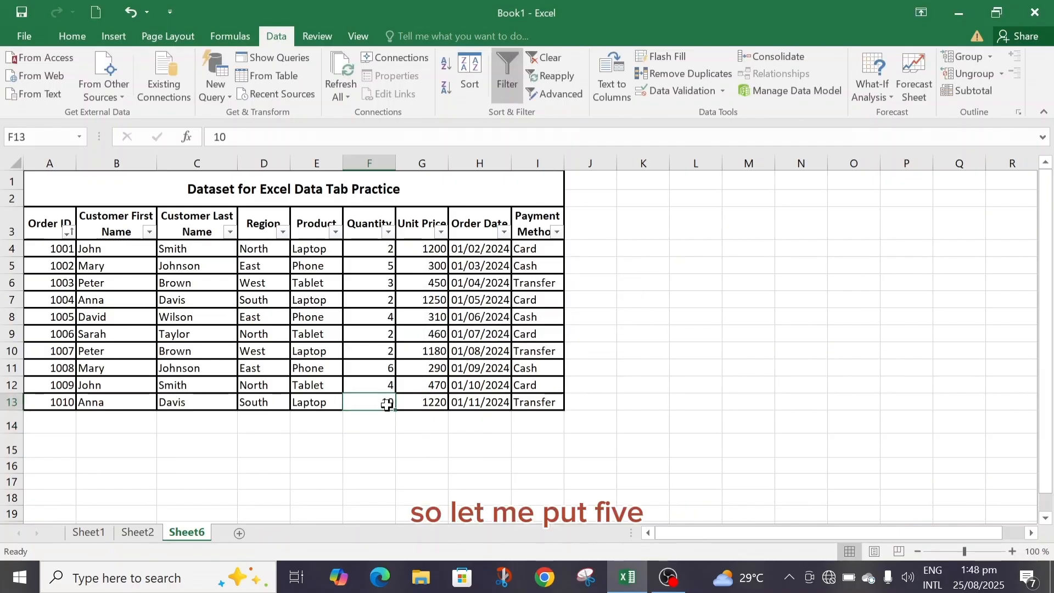
text(5)
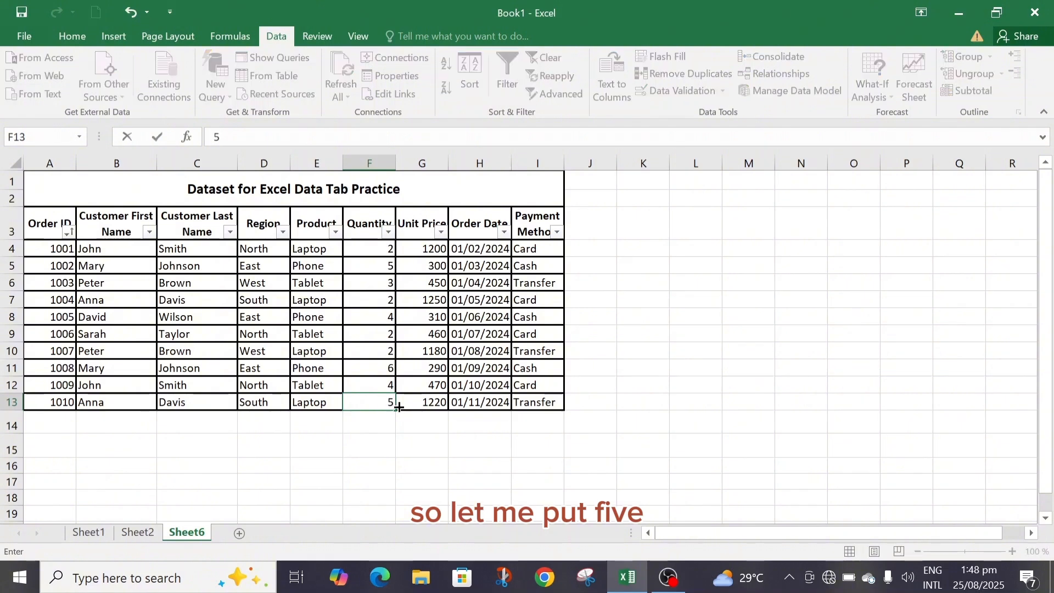
click(384, 421)
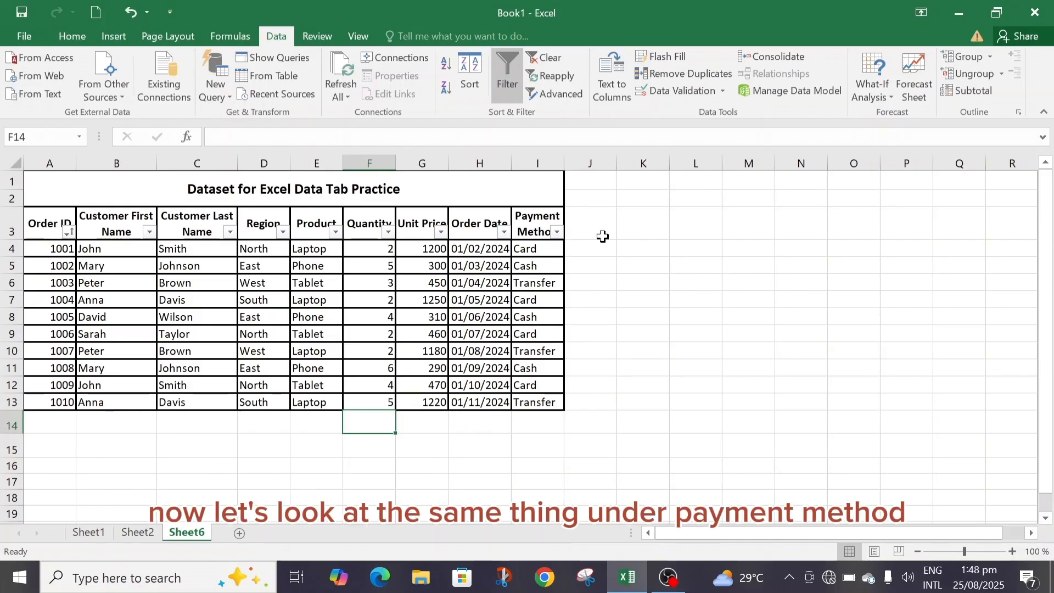
click(533, 221)
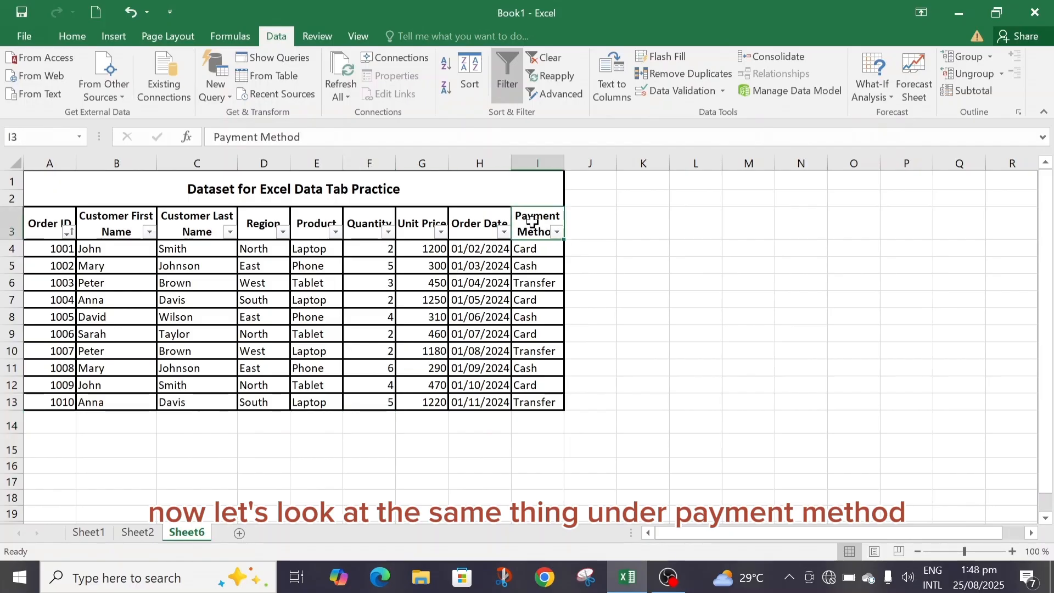
drag(537, 247, 537, 403)
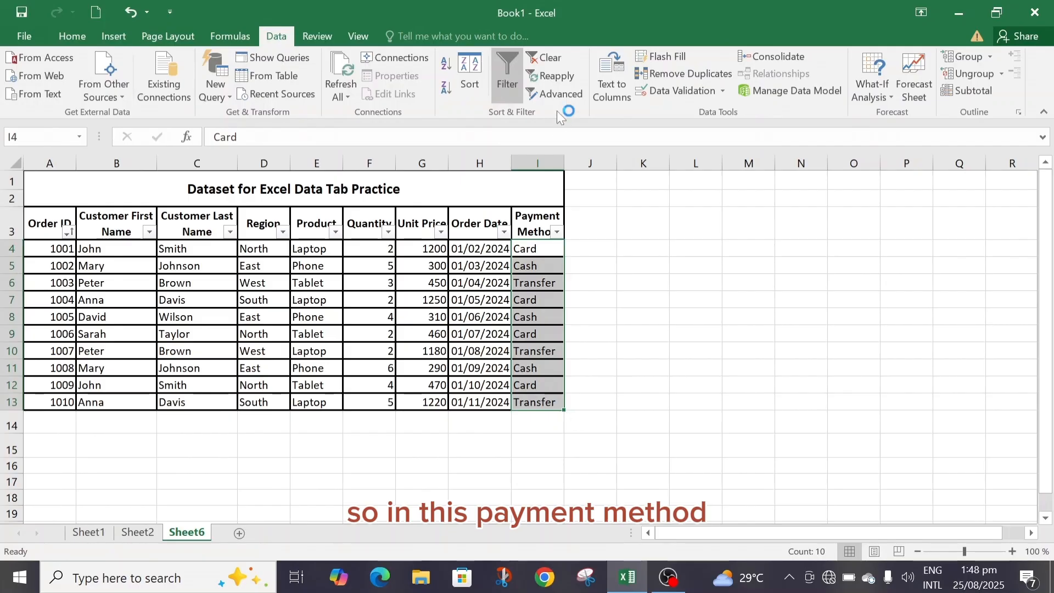
click(687, 95)
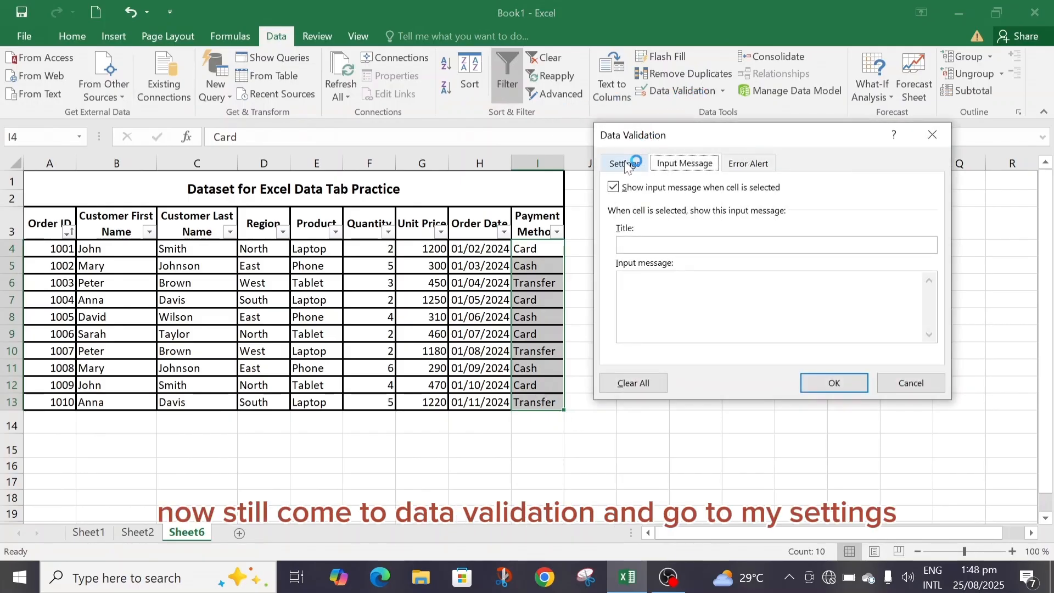
click(626, 164)
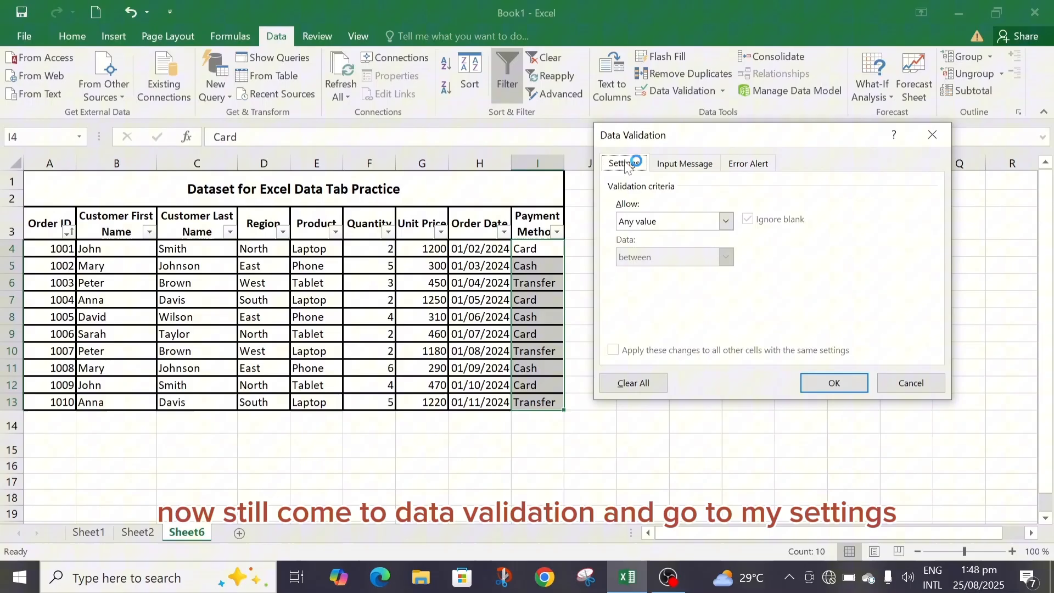
click(726, 222)
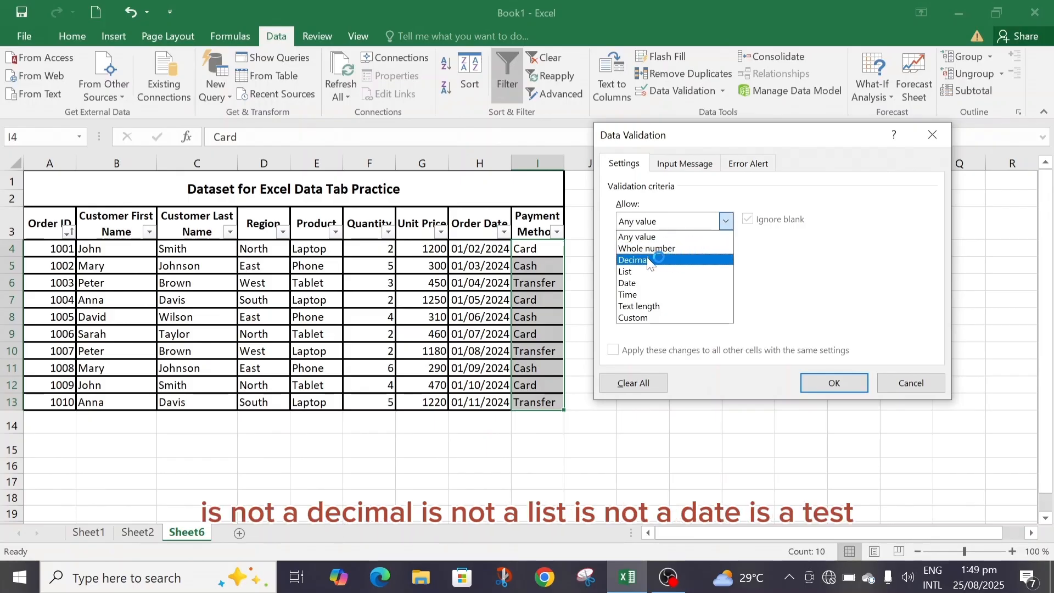
click(661, 310)
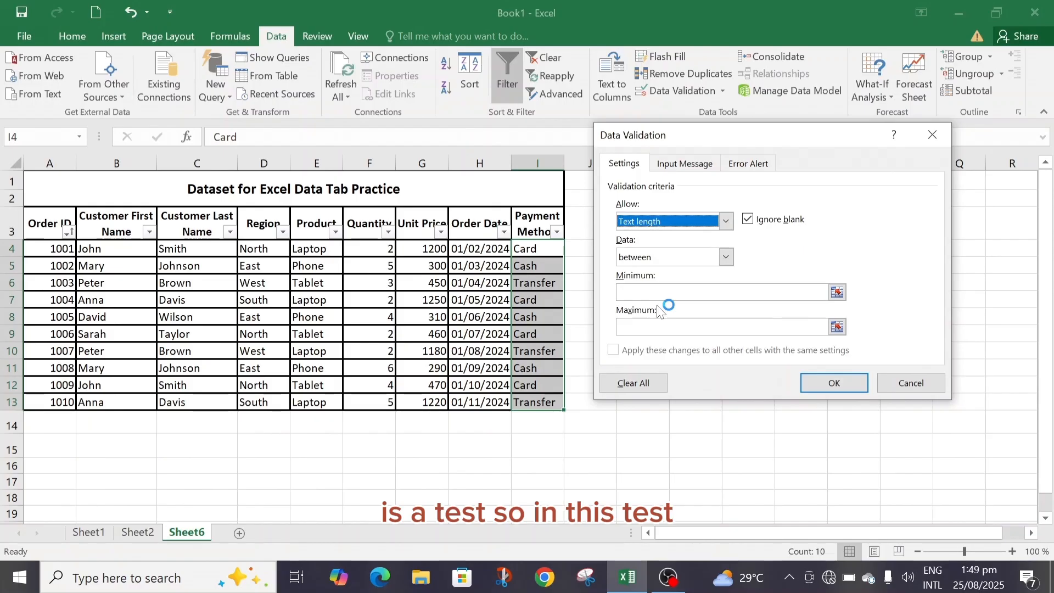
click(726, 257)
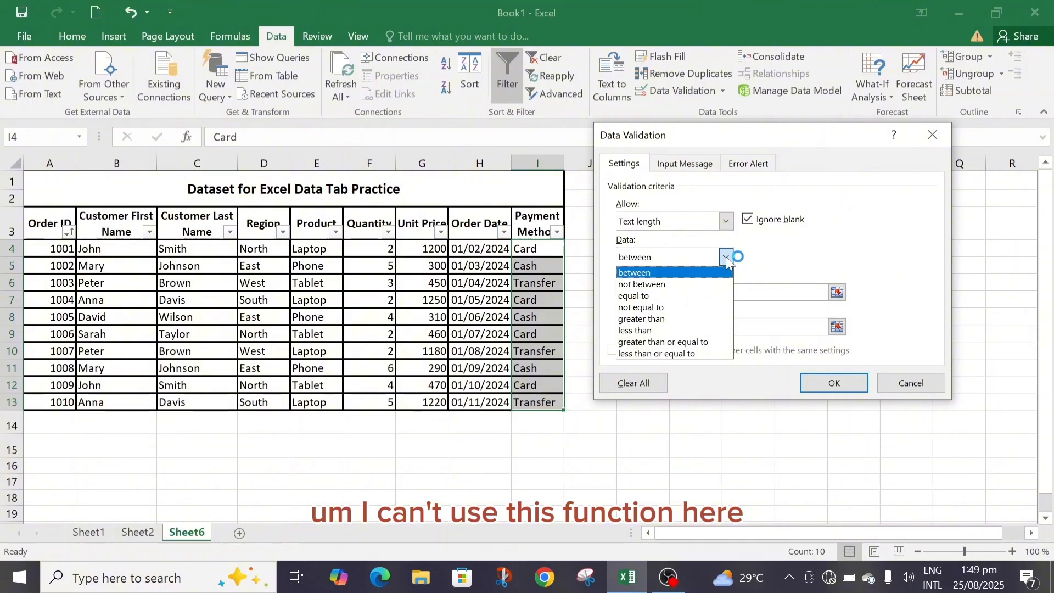
click(726, 256)
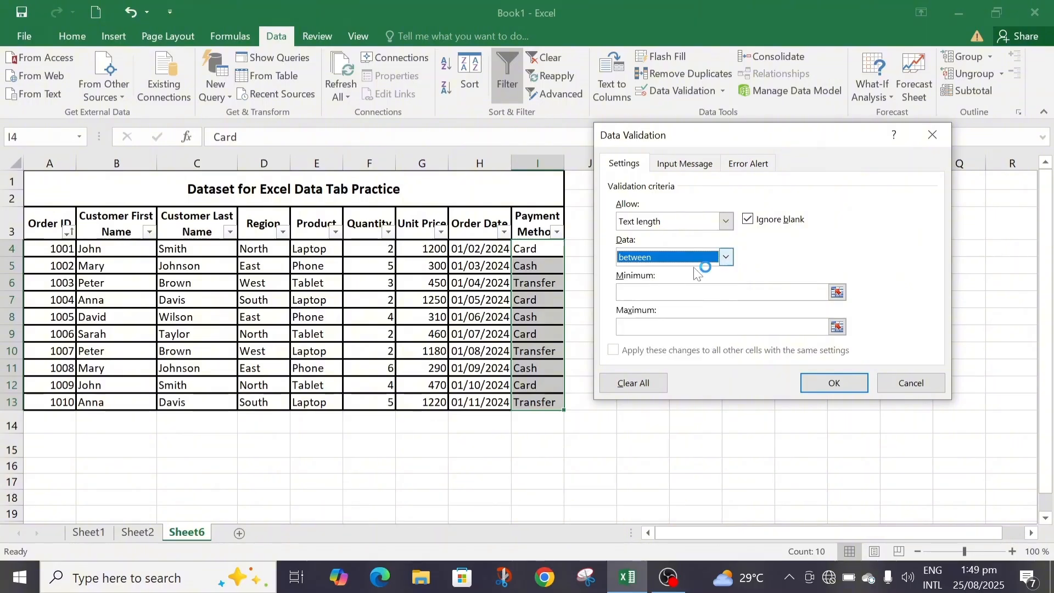
click(723, 292)
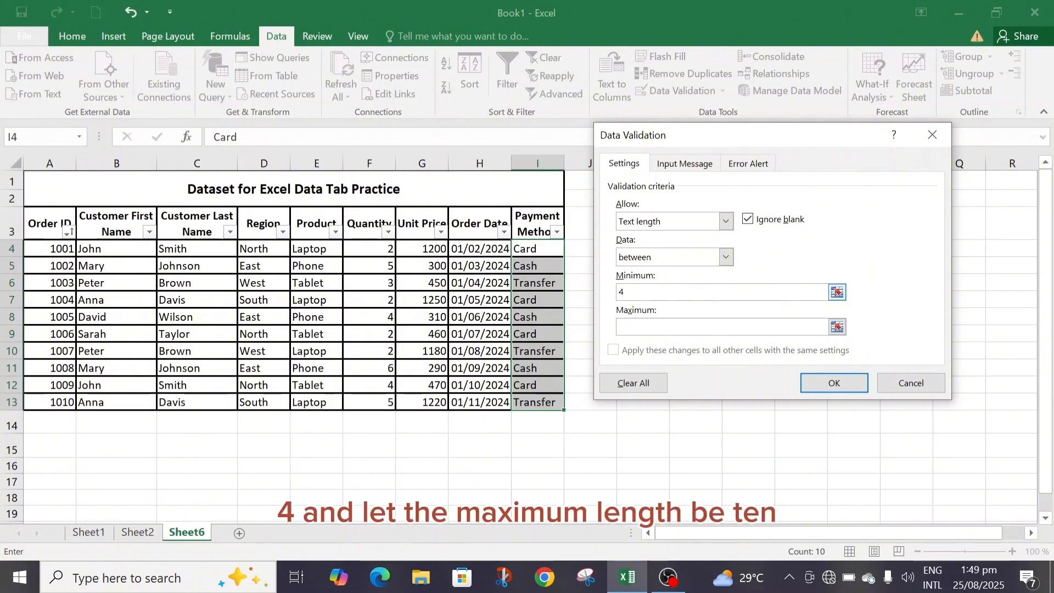
click(656, 326)
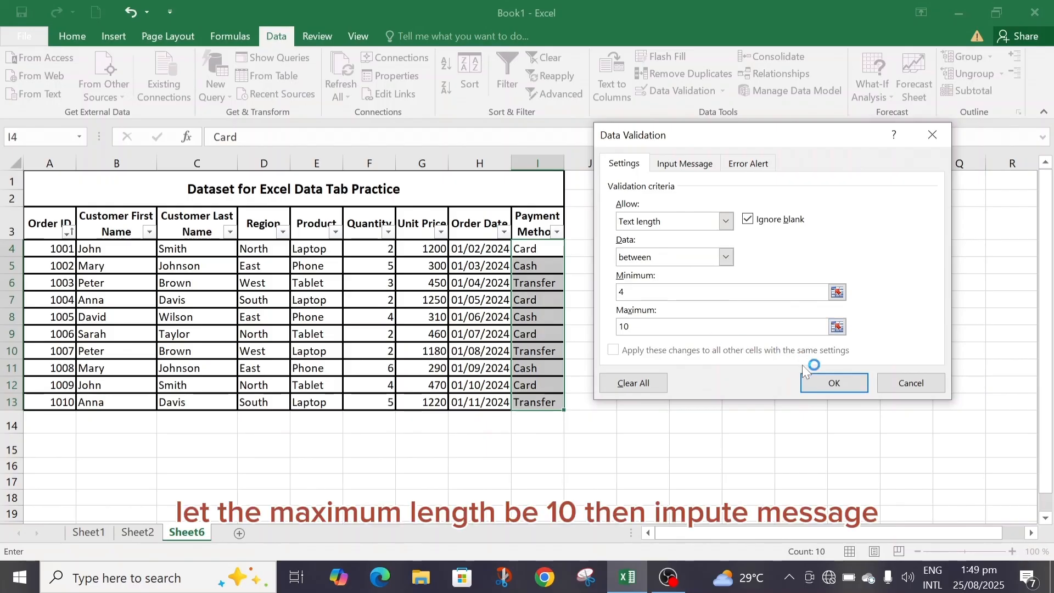
click(700, 163)
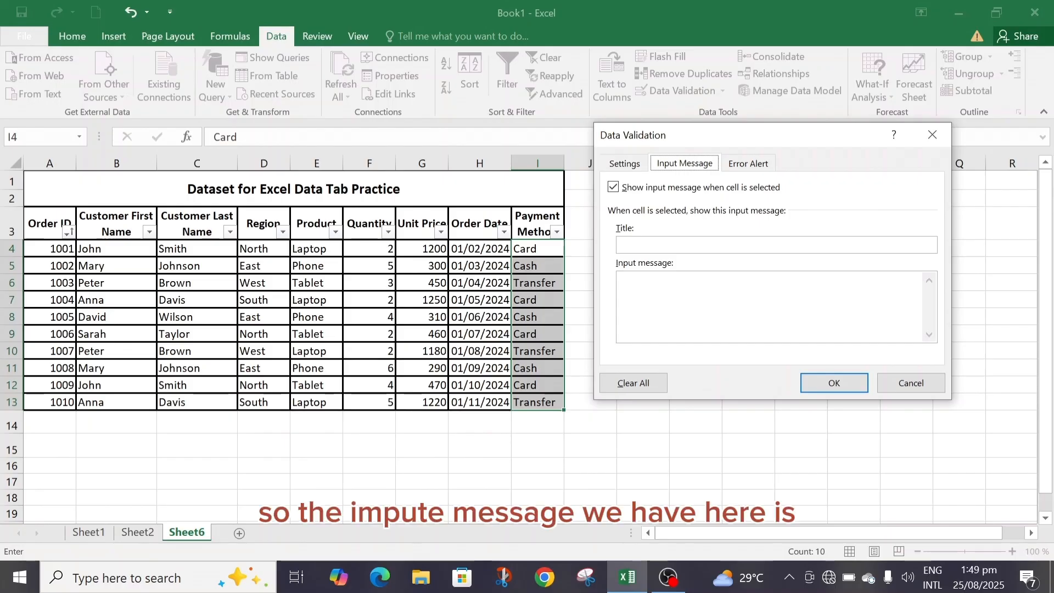
click(647, 245)
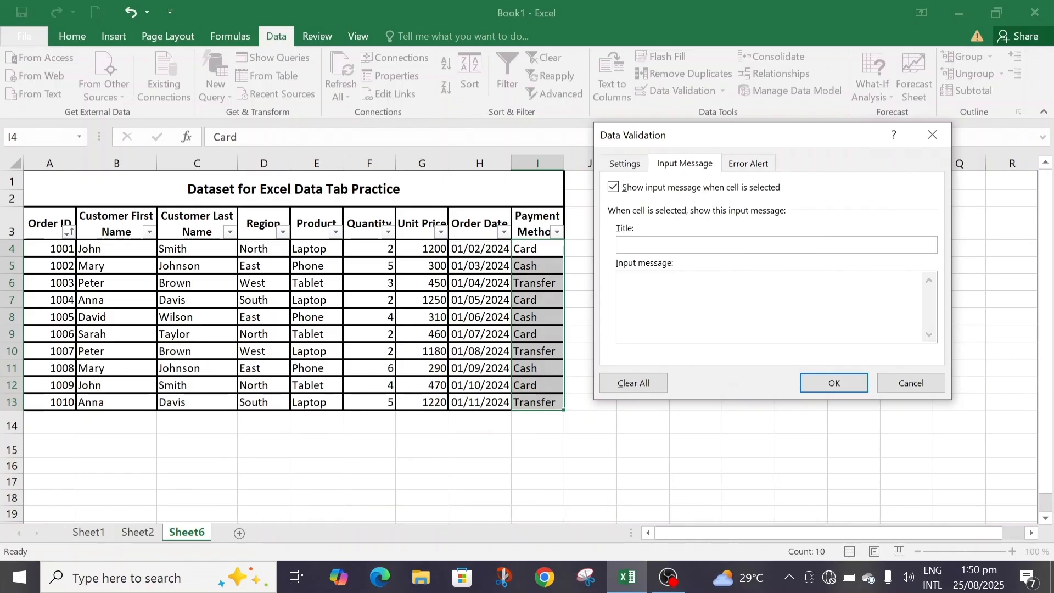
click(652, 281)
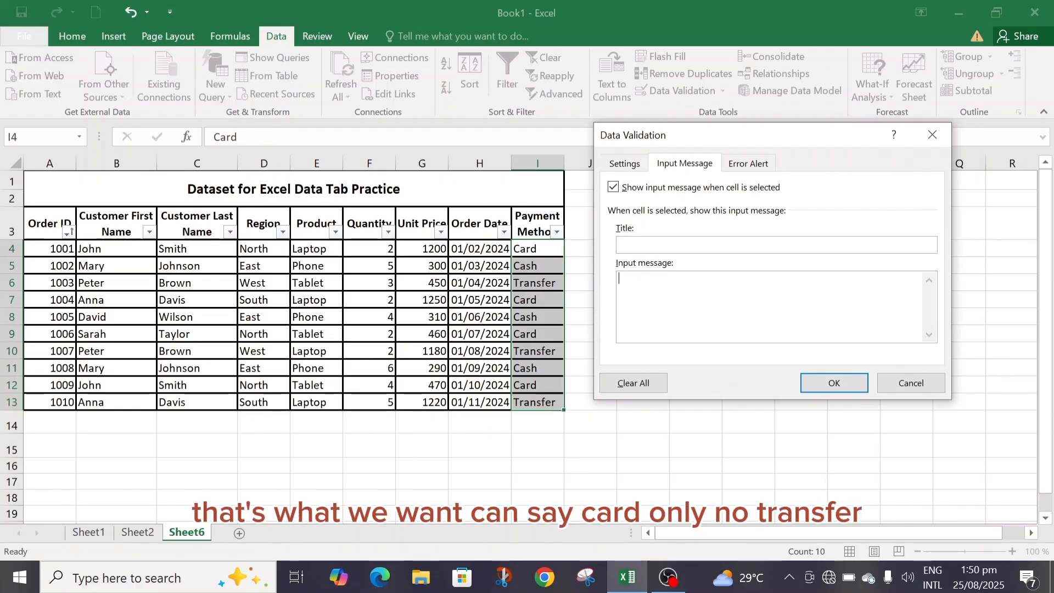
click(913, 384)
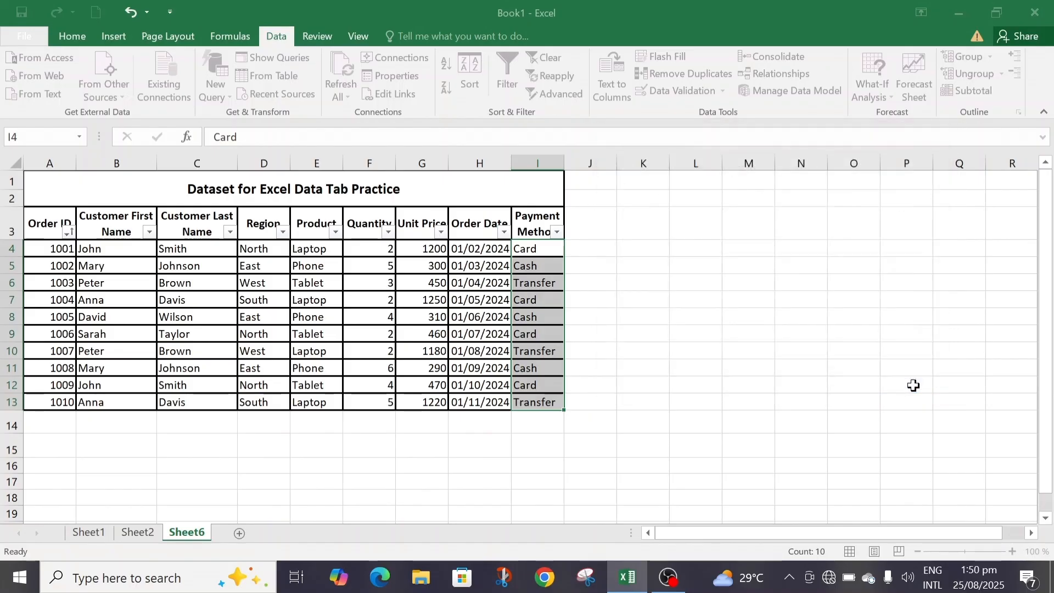
Filter the Payment Method column to keep only Card, excluding Cash and Transfer.
click(559, 233)
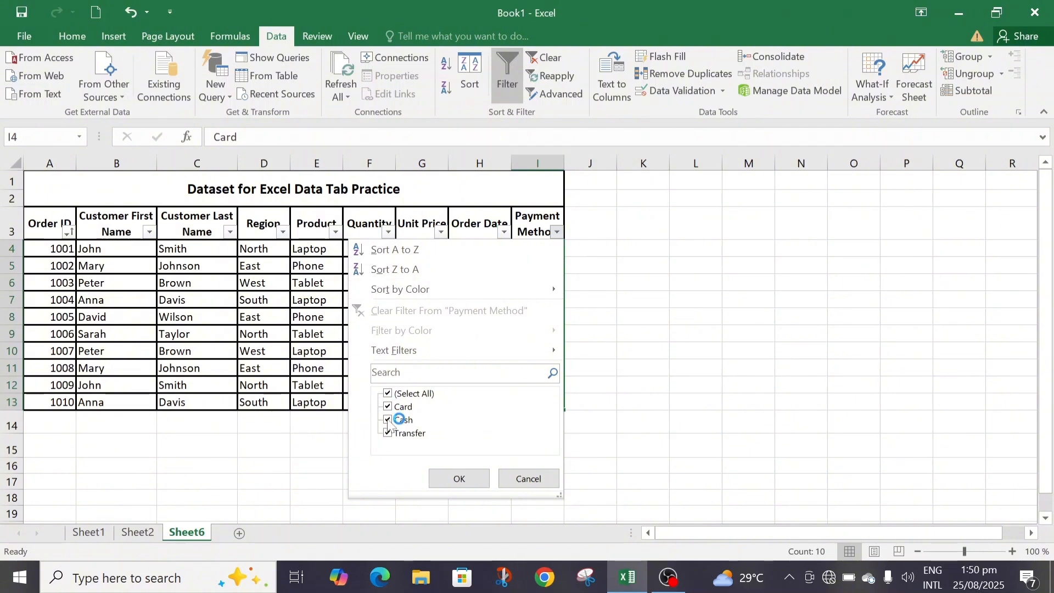
click(388, 420)
click(388, 433)
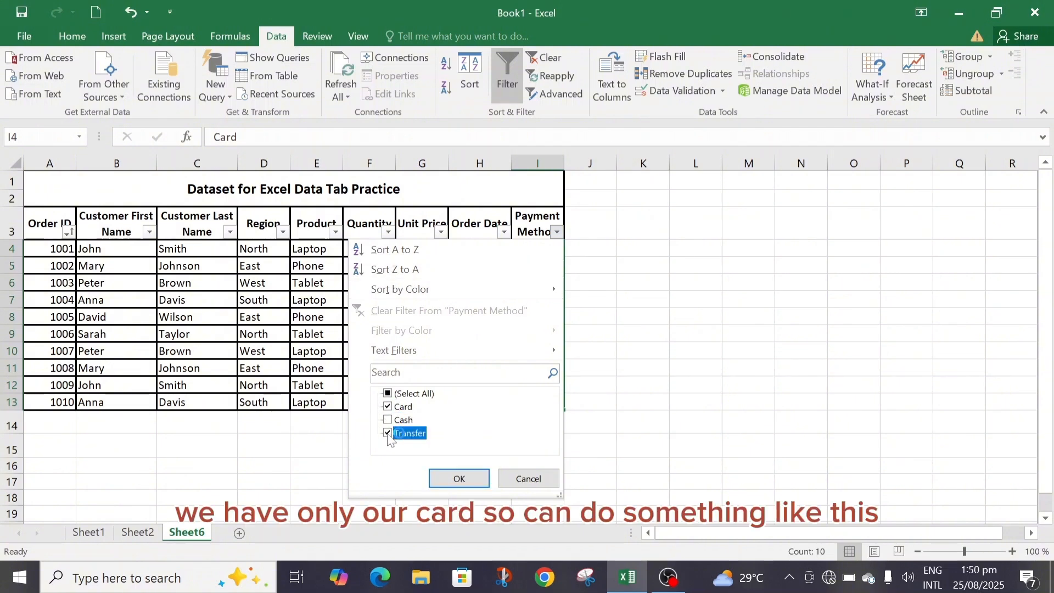
click(454, 479)
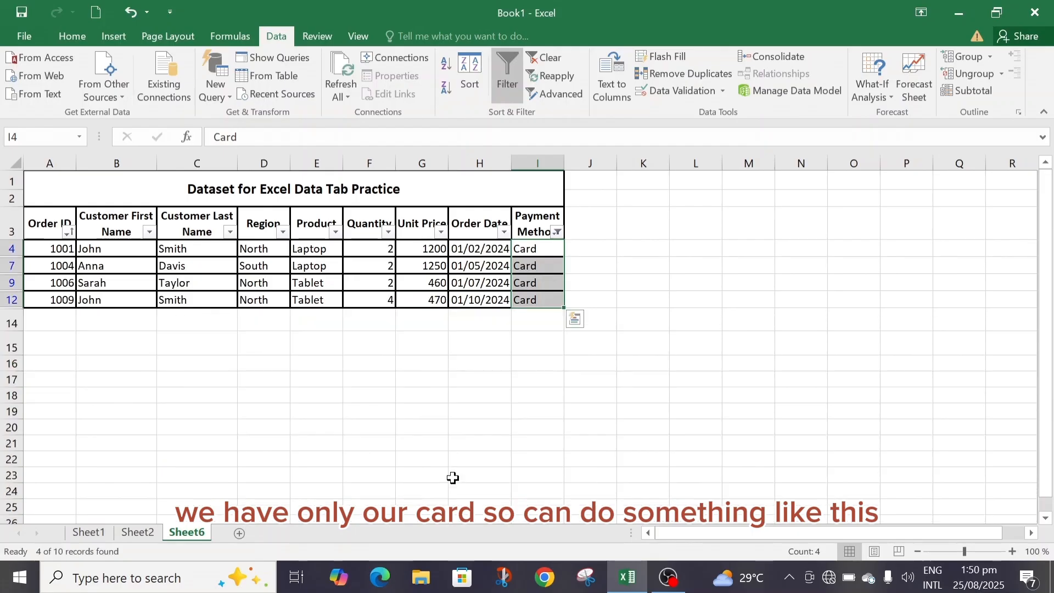
Give the filtered Payment Method cells a validation input message titled "Card" reading "Cards only no Transfer".
click(696, 91)
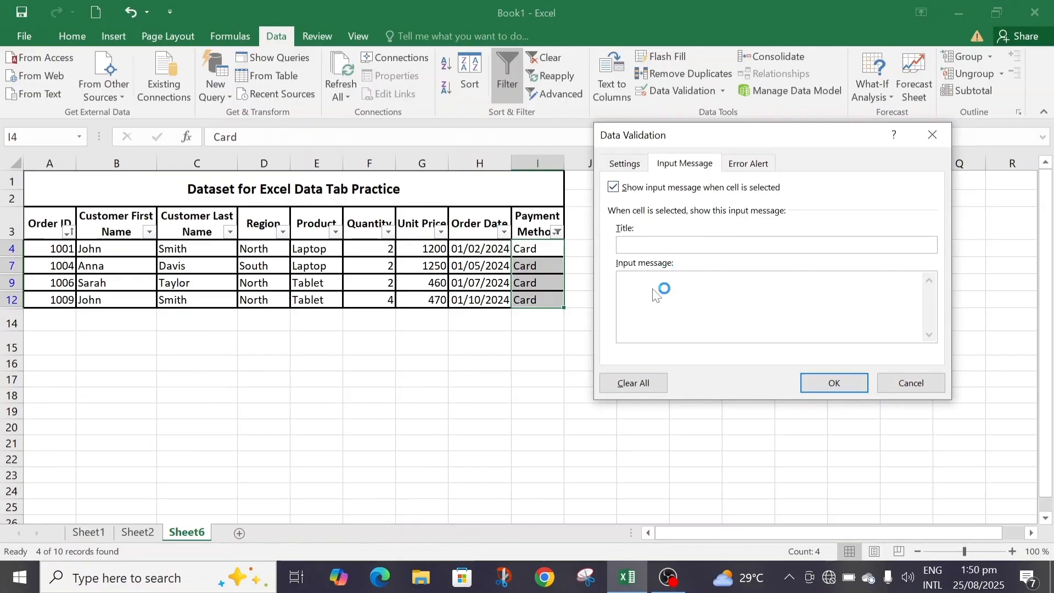
click(652, 245)
text(Card)
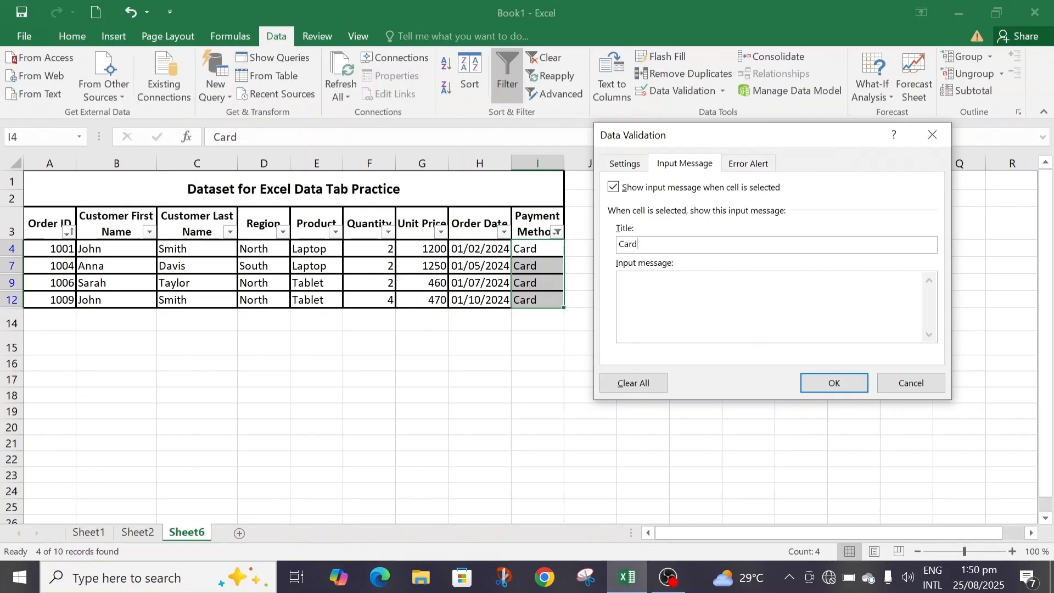
click(651, 294)
text(Cardd)
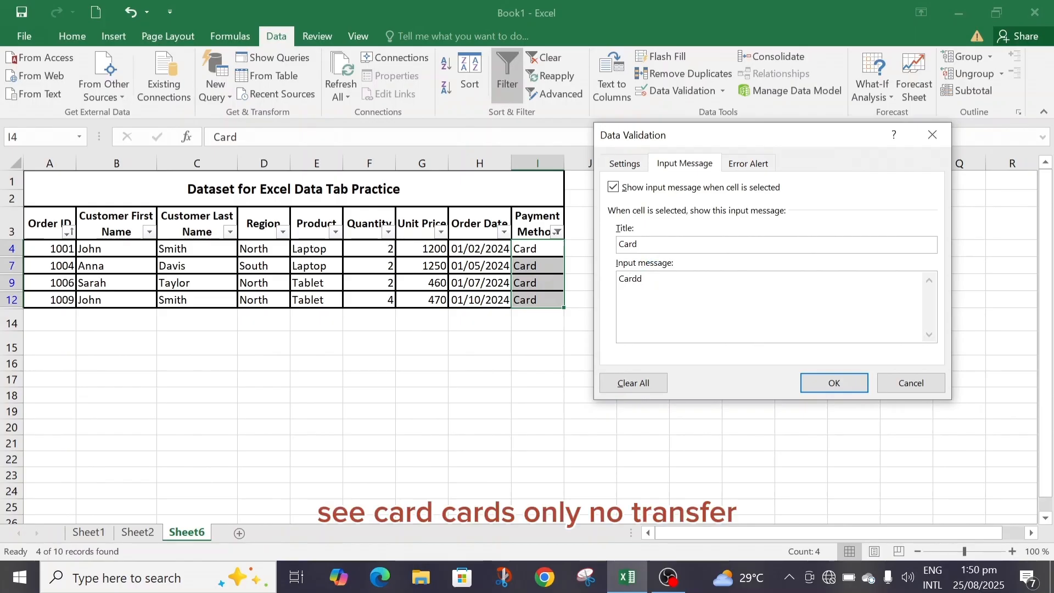
key(BackSpace)
text(s only no Transfe)
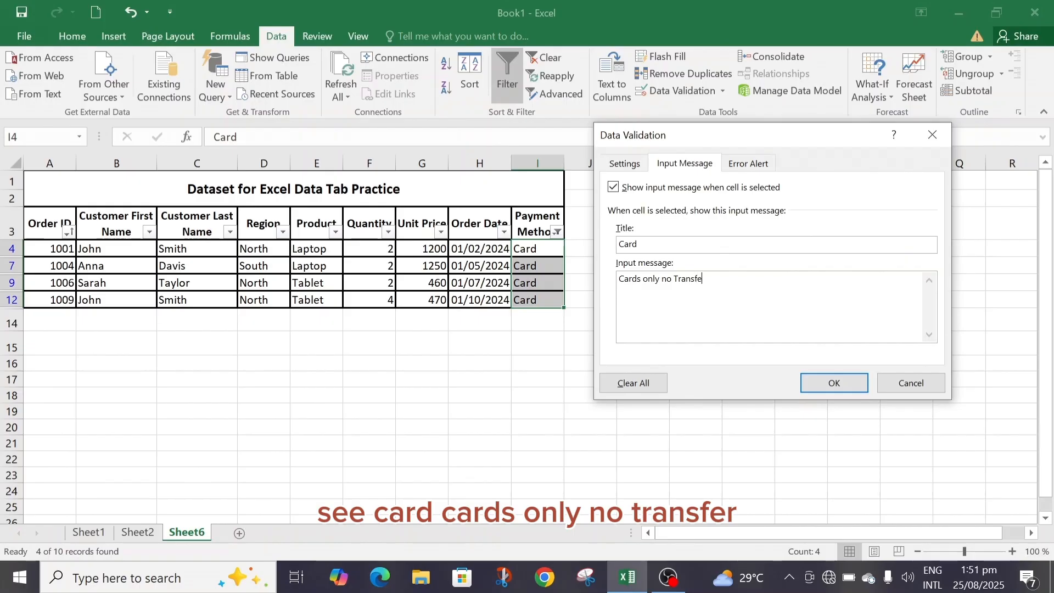
text(r)
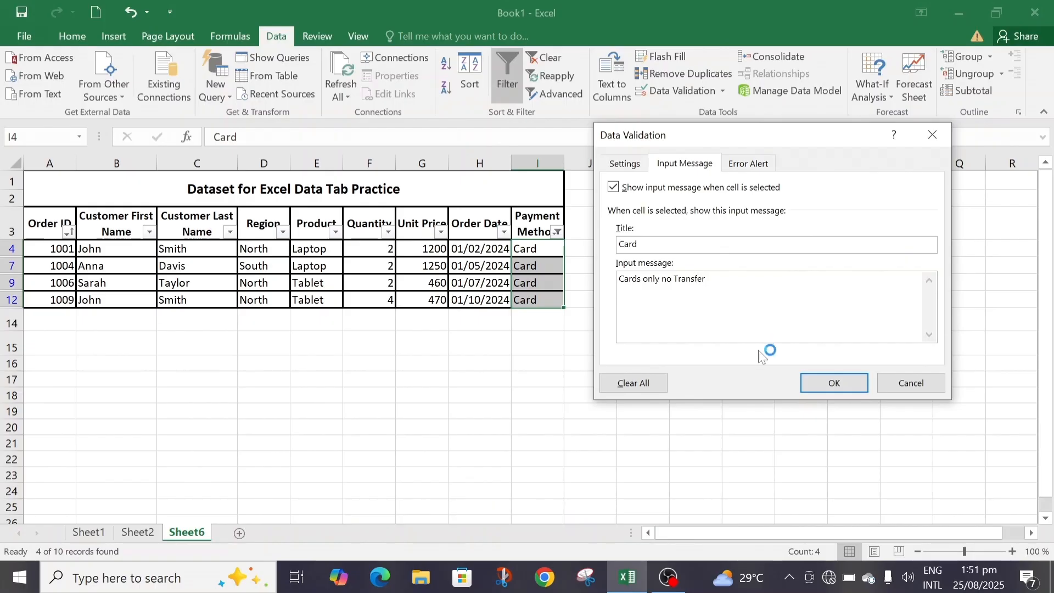
Set the validation's error alert to the Warning style with the title "no transfer".
click(741, 165)
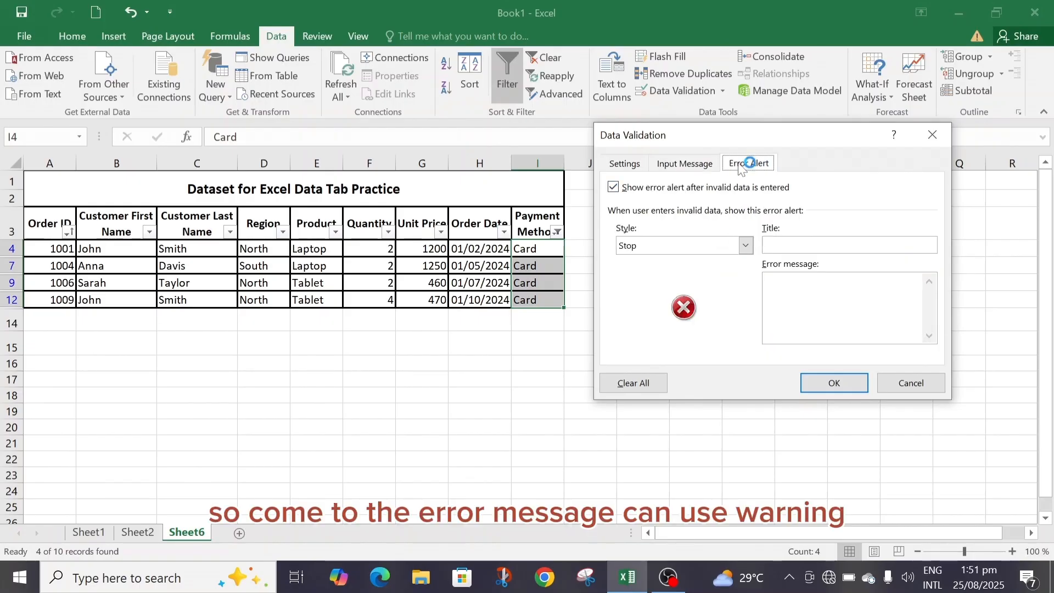
click(747, 246)
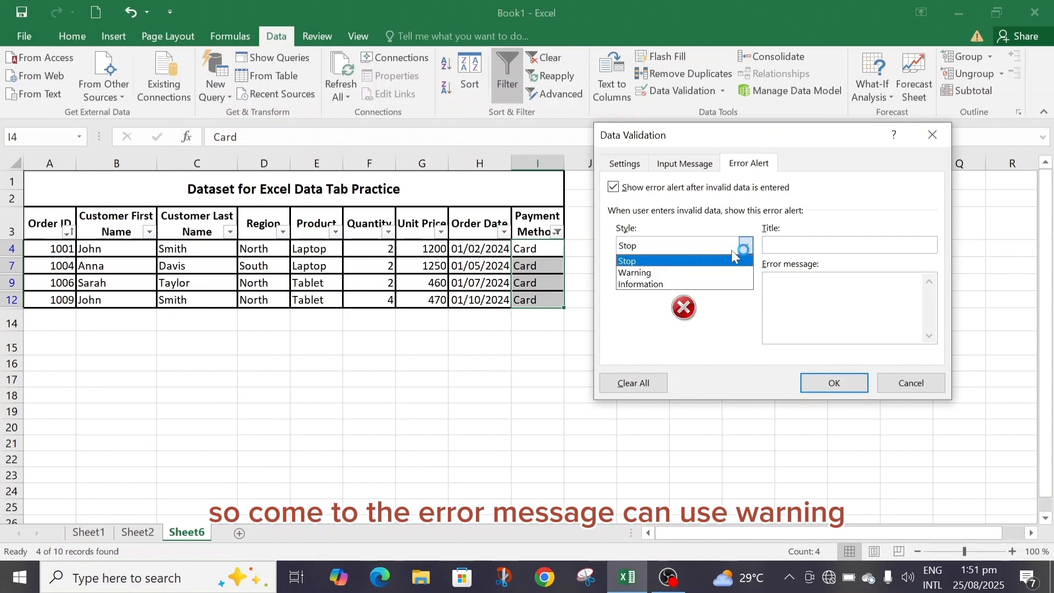
click(731, 270)
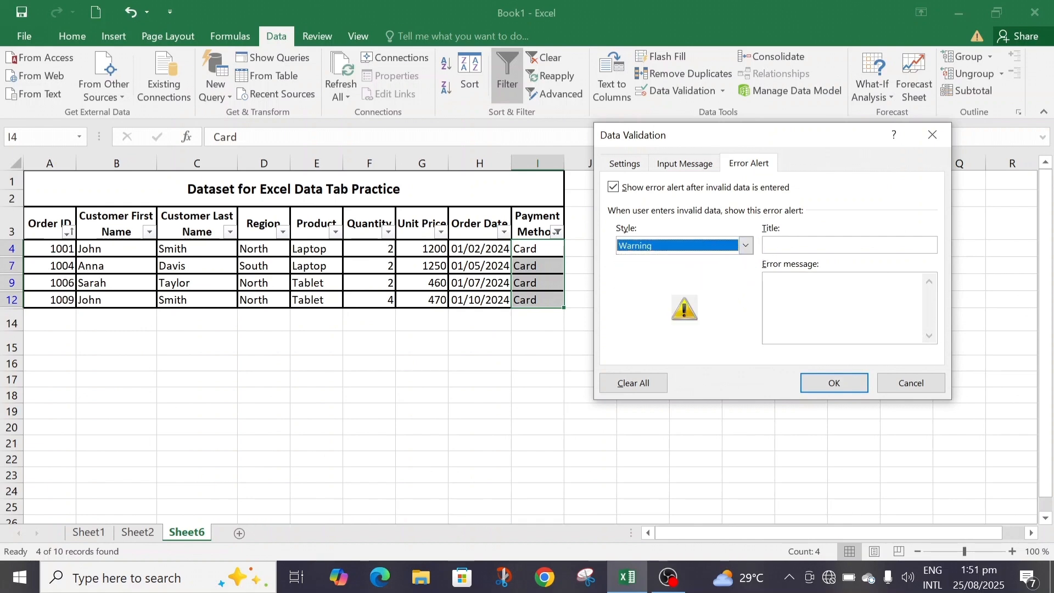
click(789, 244)
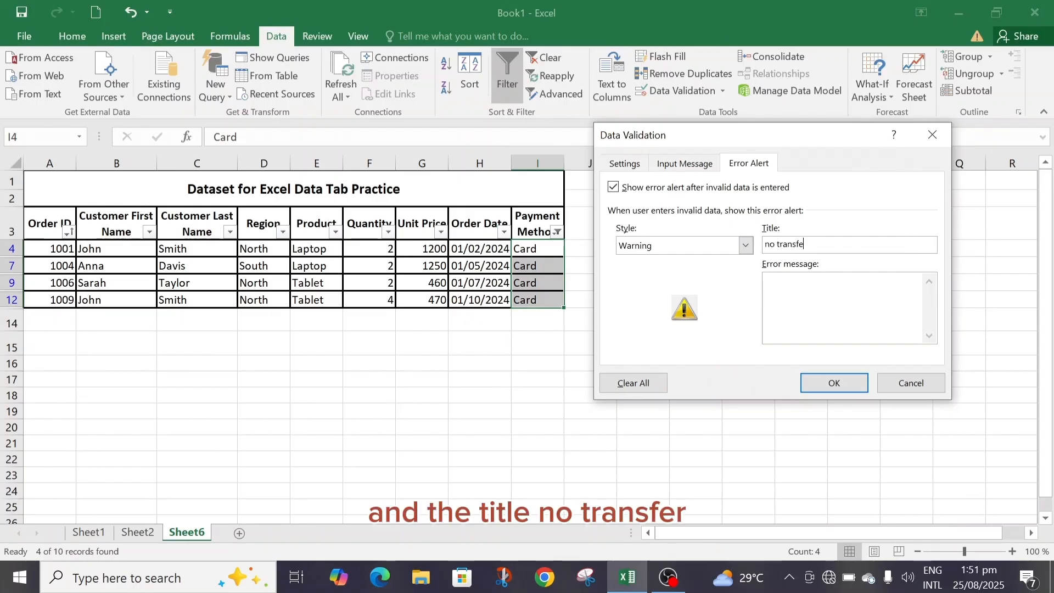
text(r)
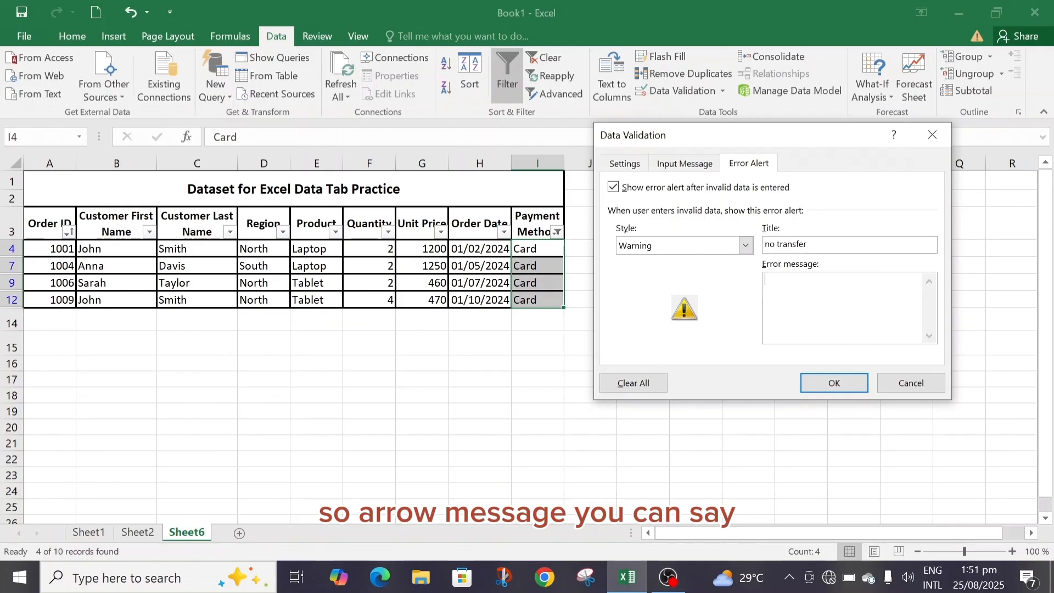
Set the error alert's message to "Use only card for your payment" and apply the validation to the Payment Method cells.
click(768, 280)
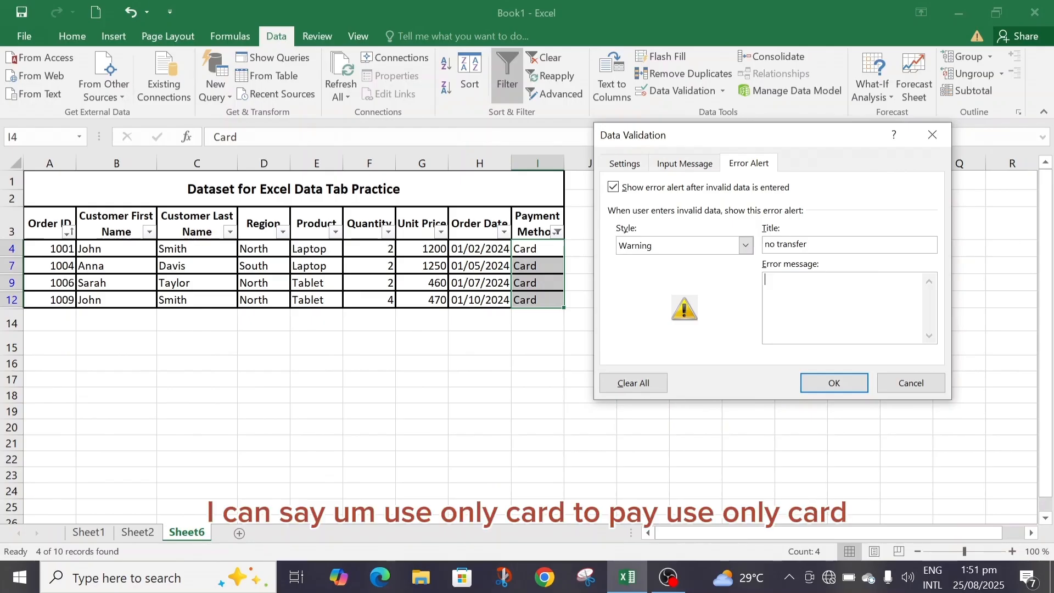
text(se only card for )
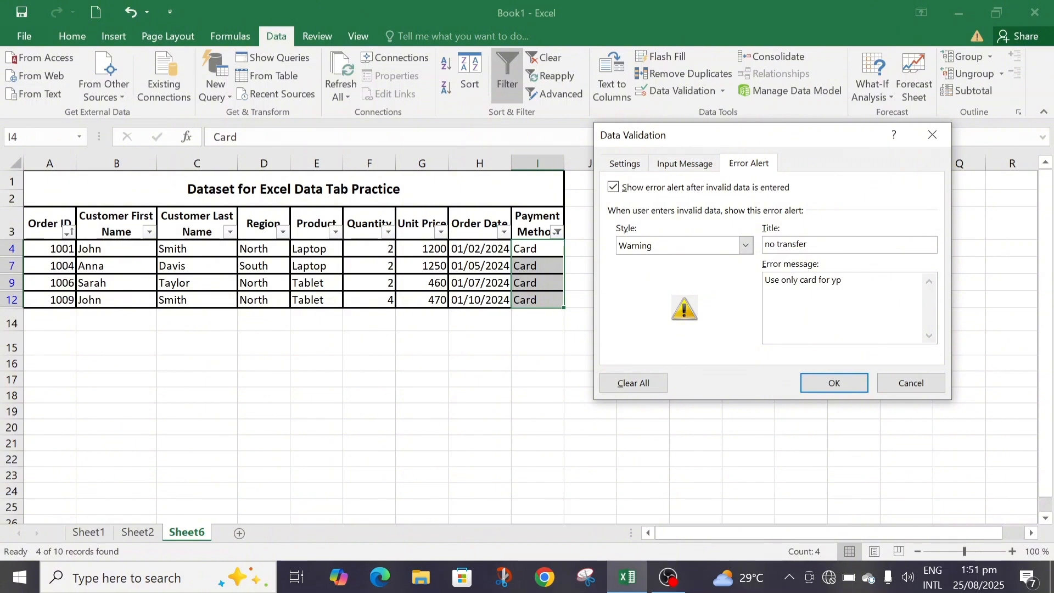
text(your )
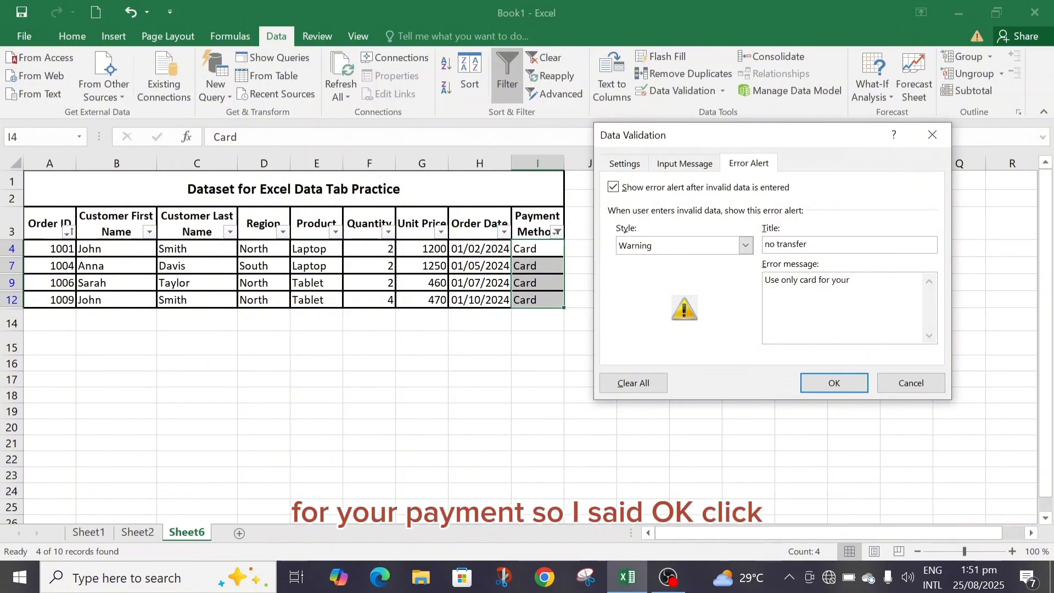
text(payment)
click(836, 383)
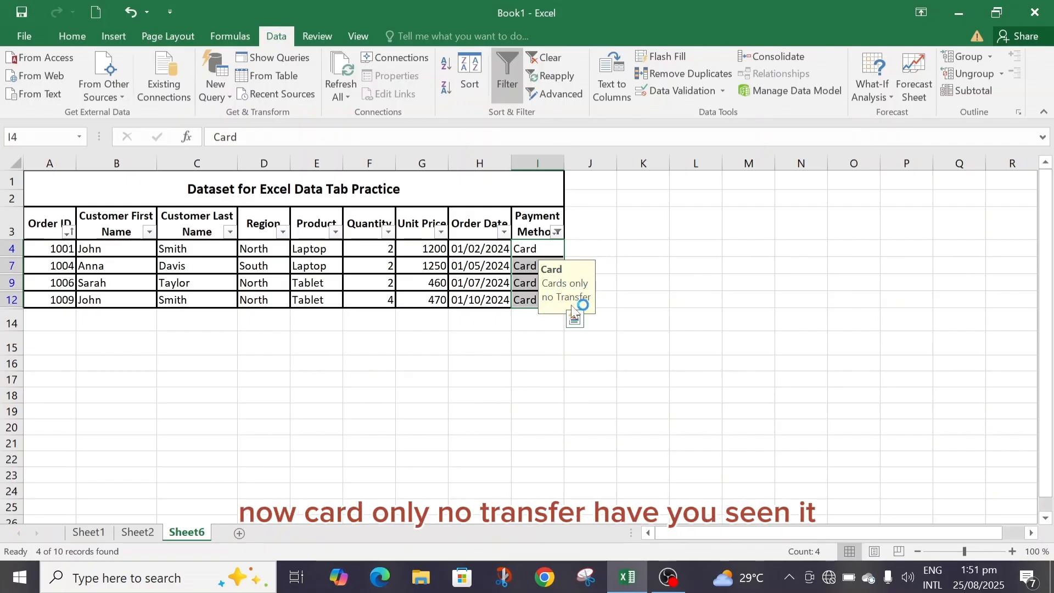
Test the Payment Method validation by entering Transfer in cell I4.
click(540, 247)
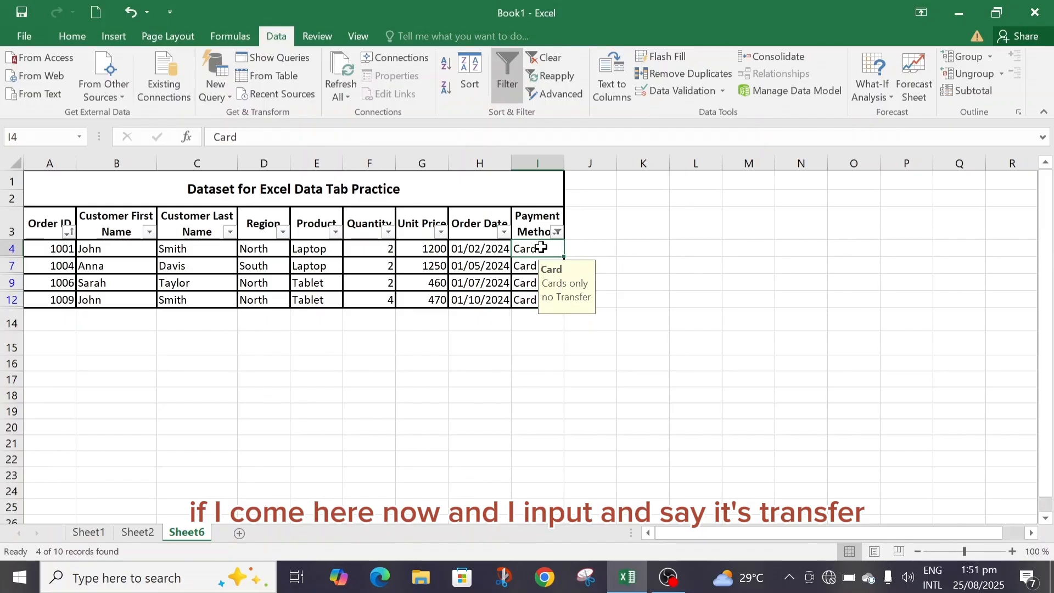
text(transfer)
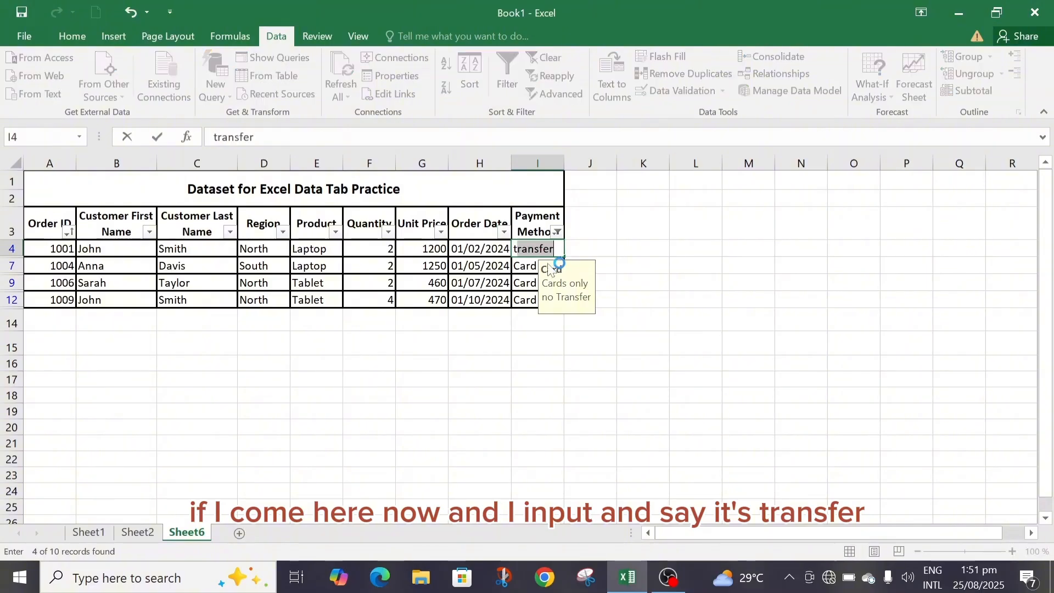
click(544, 330)
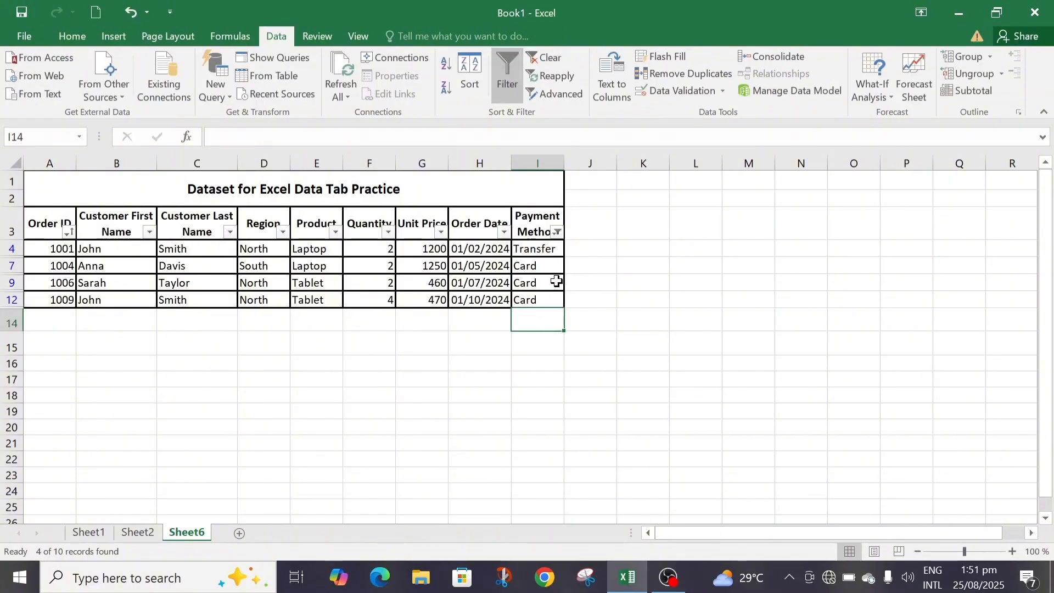
Test the validation with a longer text by changing cell I4 to "cardTransfer".
click(557, 250)
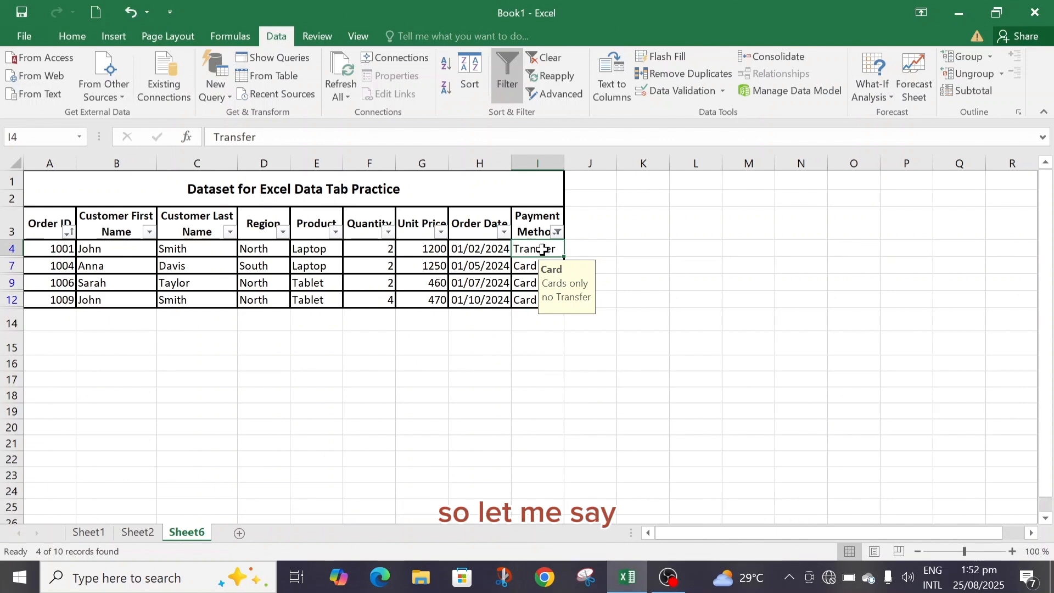
double_click(519, 249)
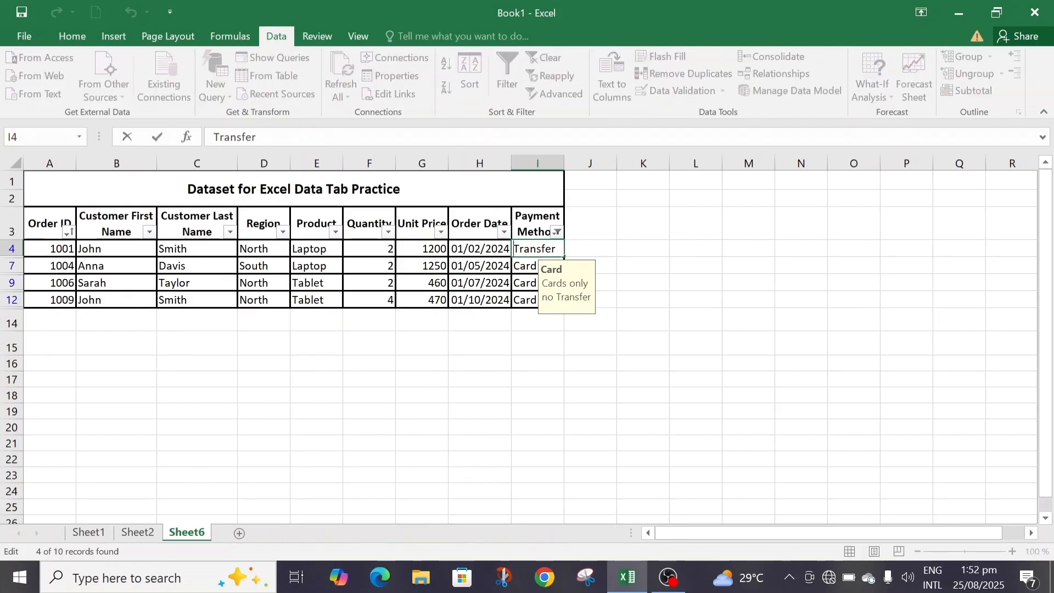
text(car)
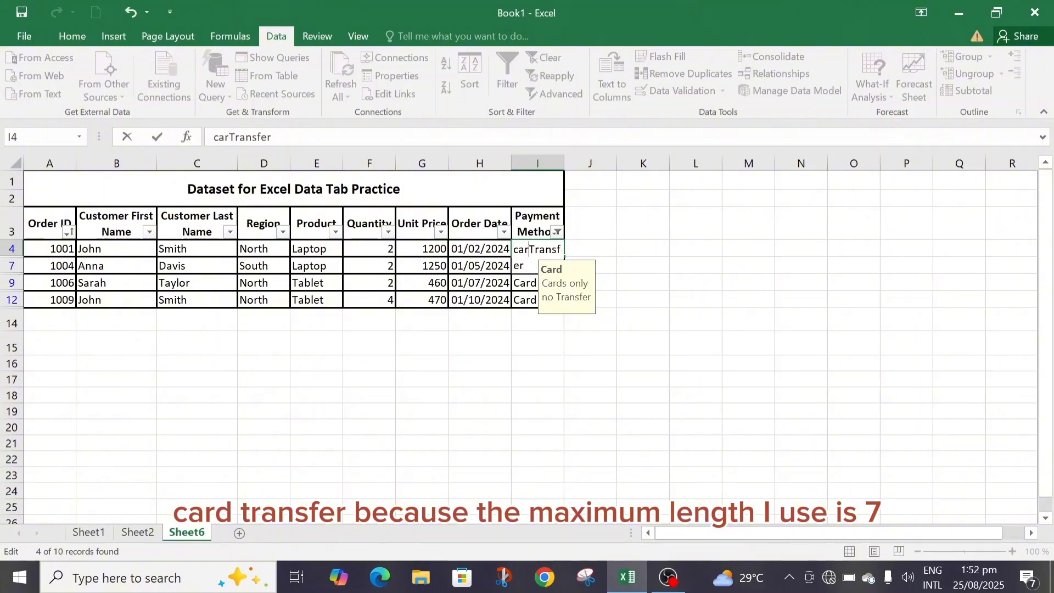
text(d)
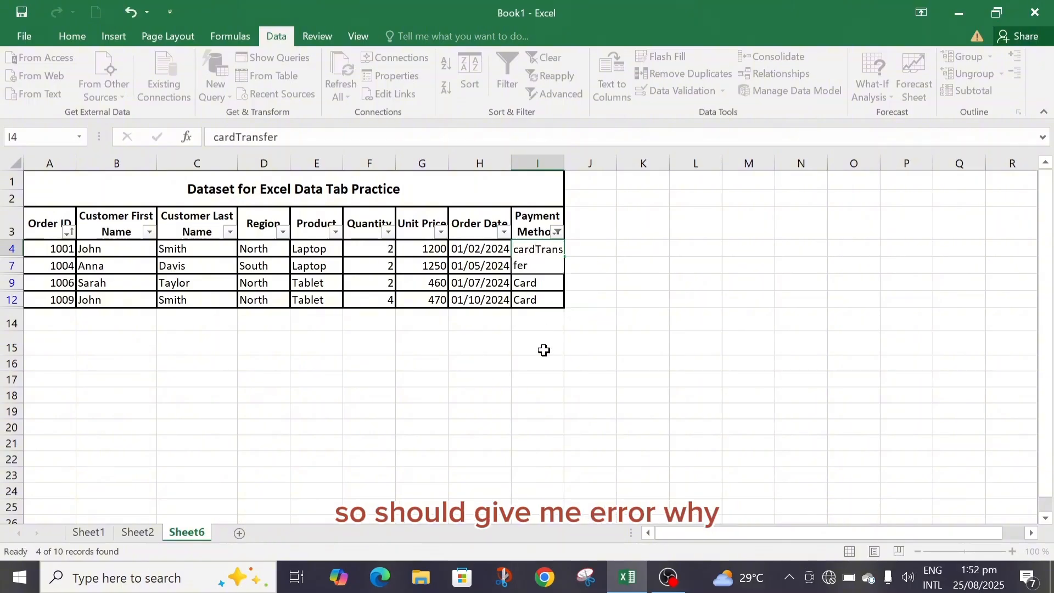
click(544, 350)
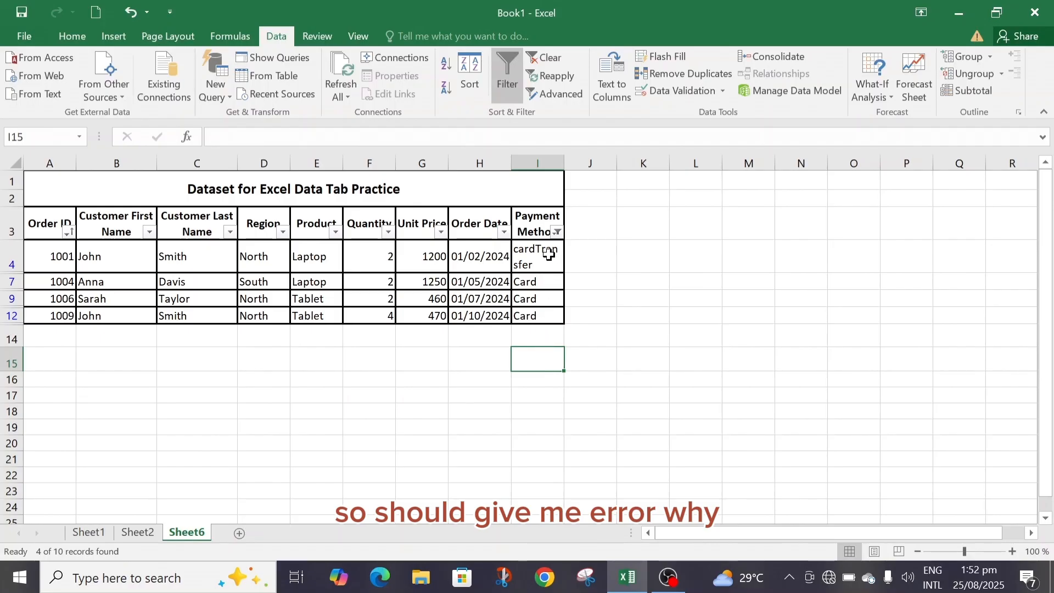
Delete the whole text in cell I4 and leave the cell empty.
double_click(549, 254)
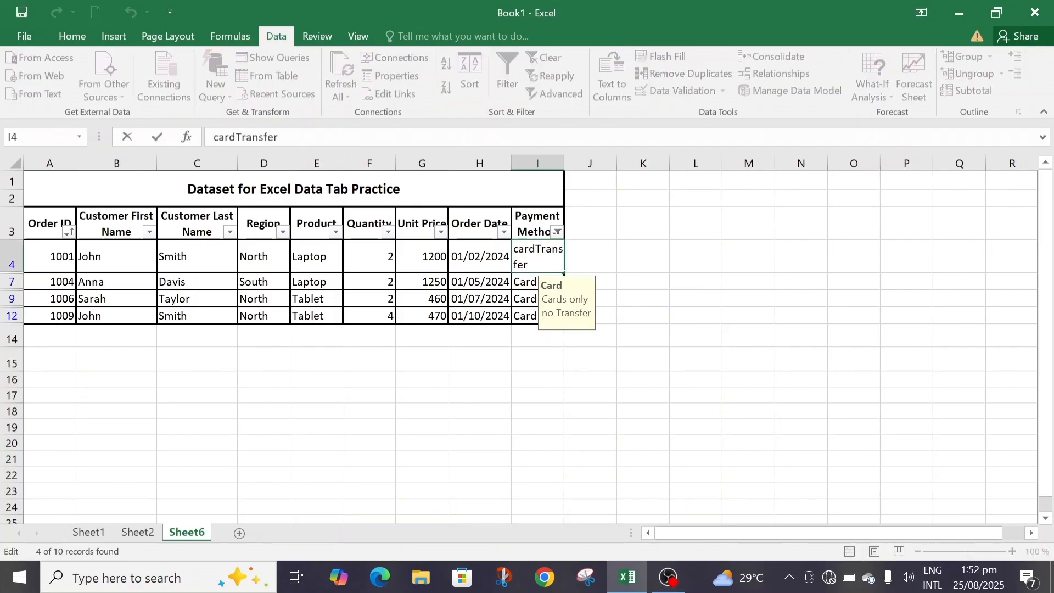
key(BackSpace)
key(BackSpace)
key(BackSpace)
key(BackSpace)
key(BackSpace)
key(BackSpace)
key(BackSpace)
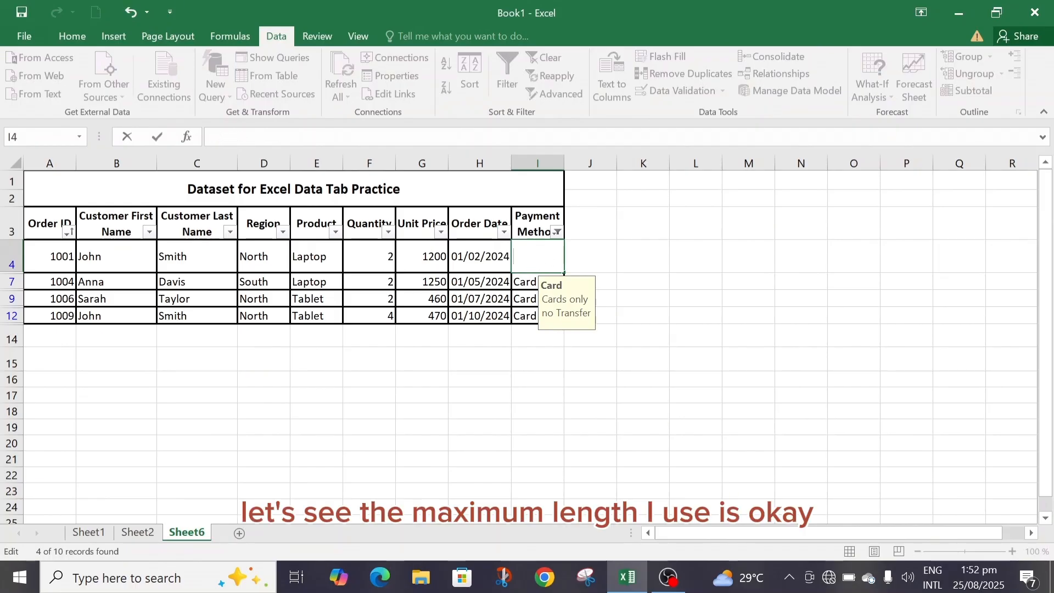
click(579, 254)
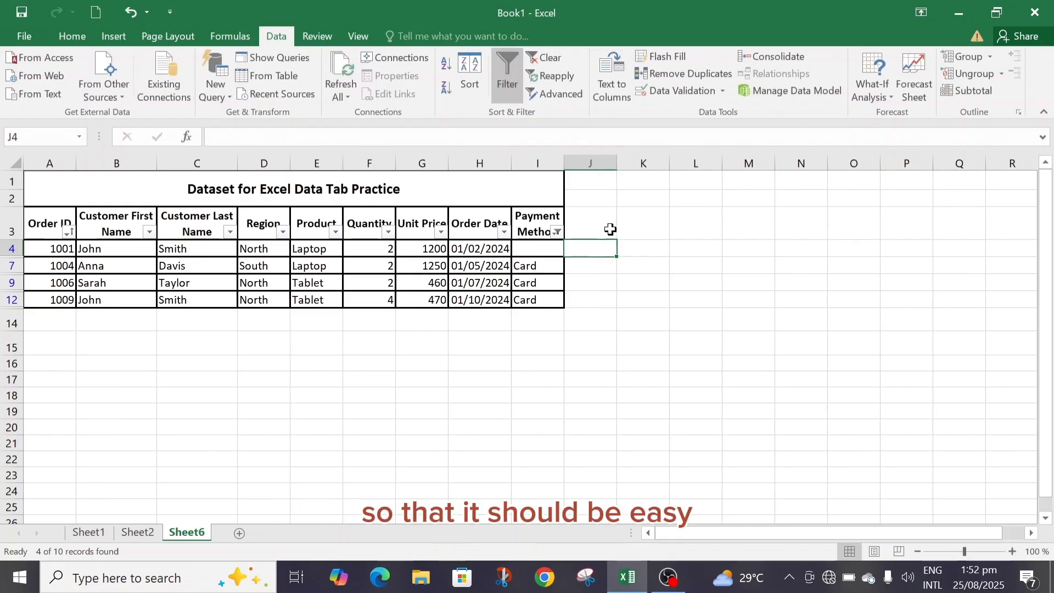
Undo the last three edits to cell I4.
key(ctrl+z)
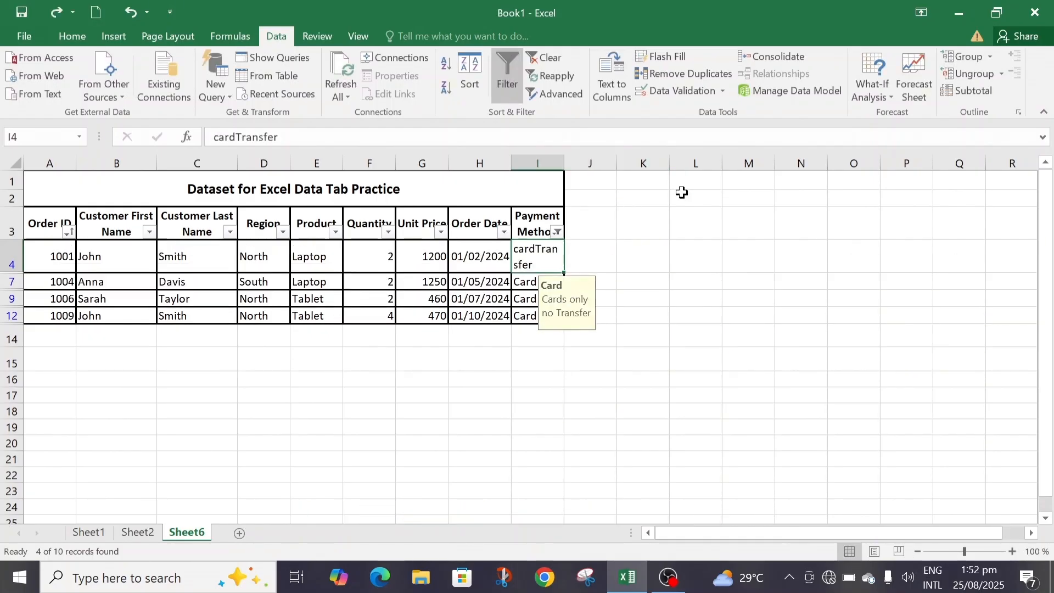
key(ctrl+z)
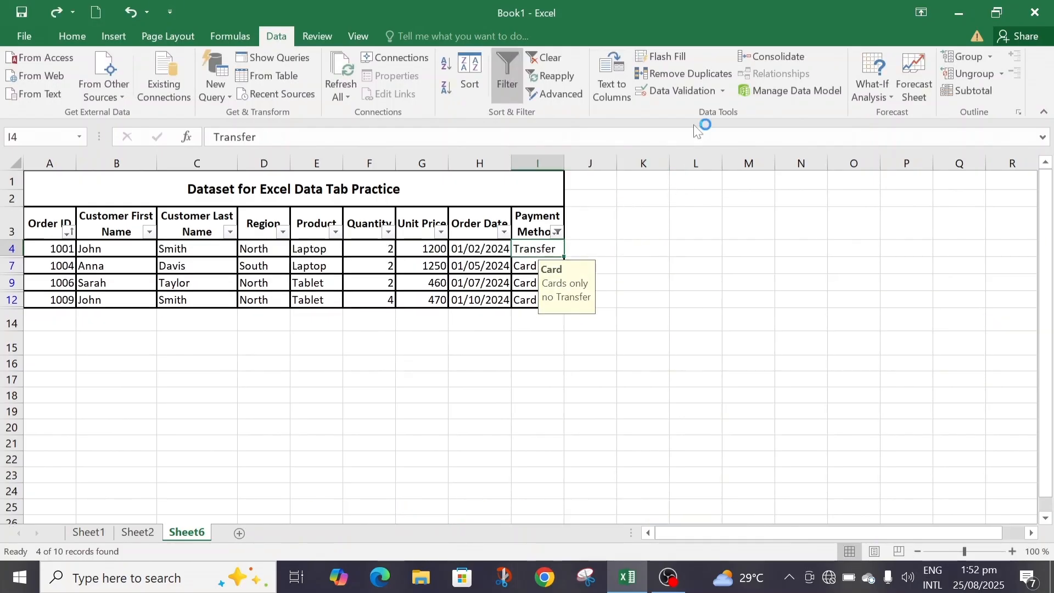
key(ctrl+z)
click(707, 90)
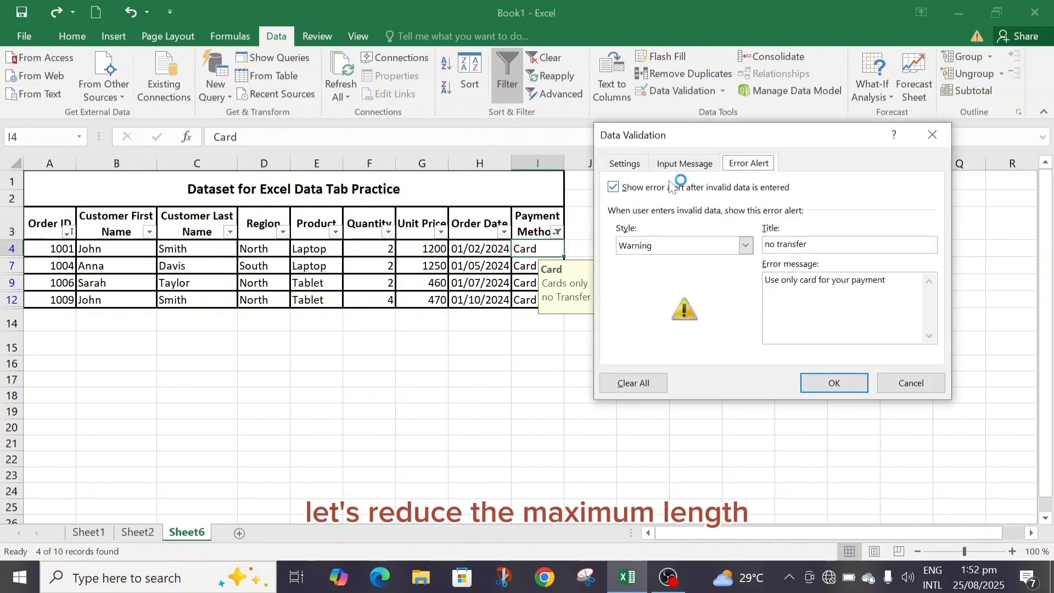
click(671, 162)
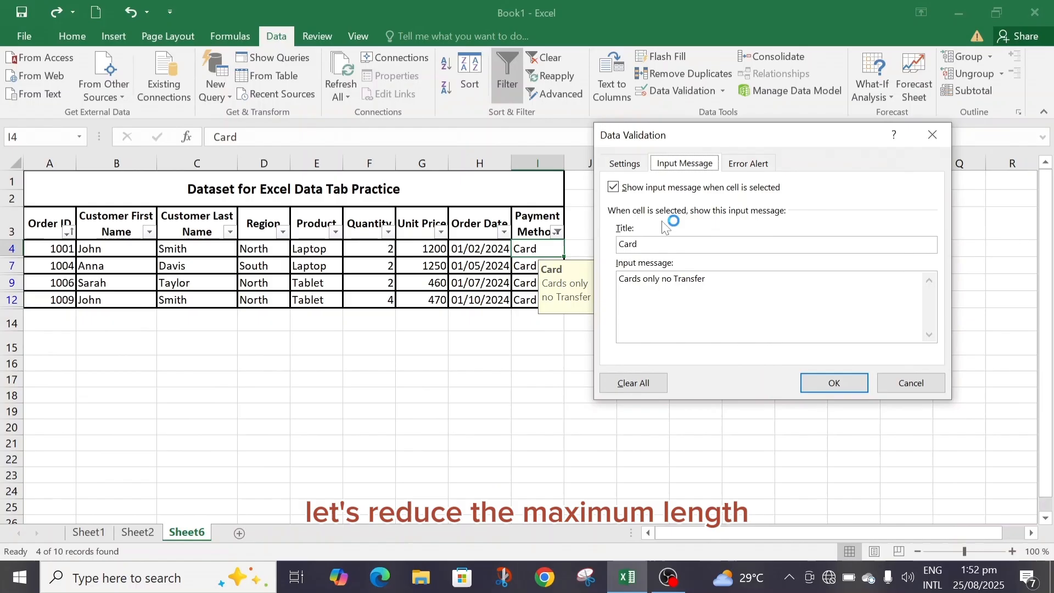
click(624, 163)
click(681, 164)
click(634, 164)
click(525, 251)
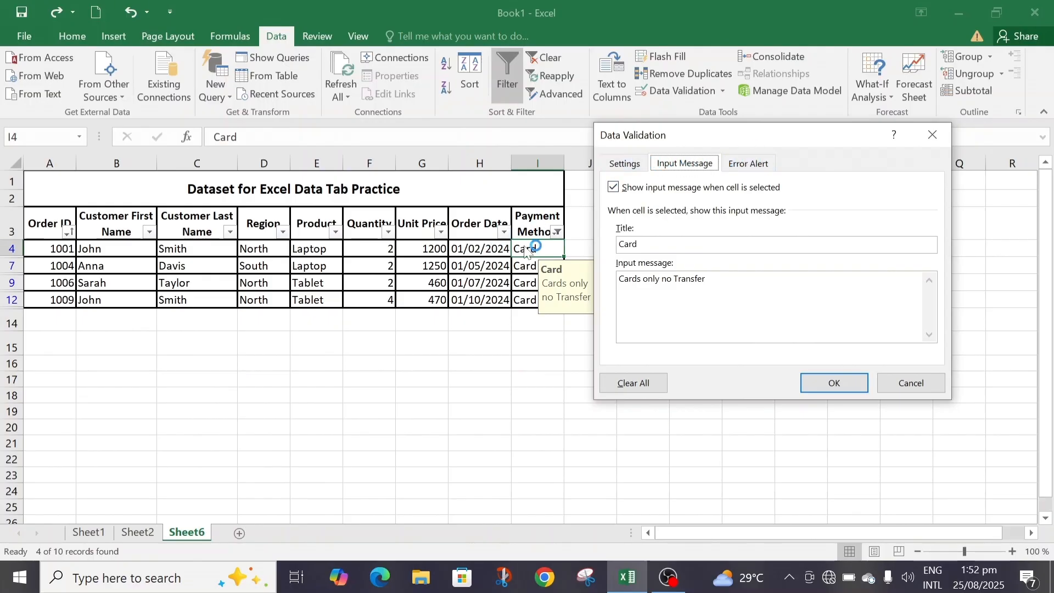
click(910, 384)
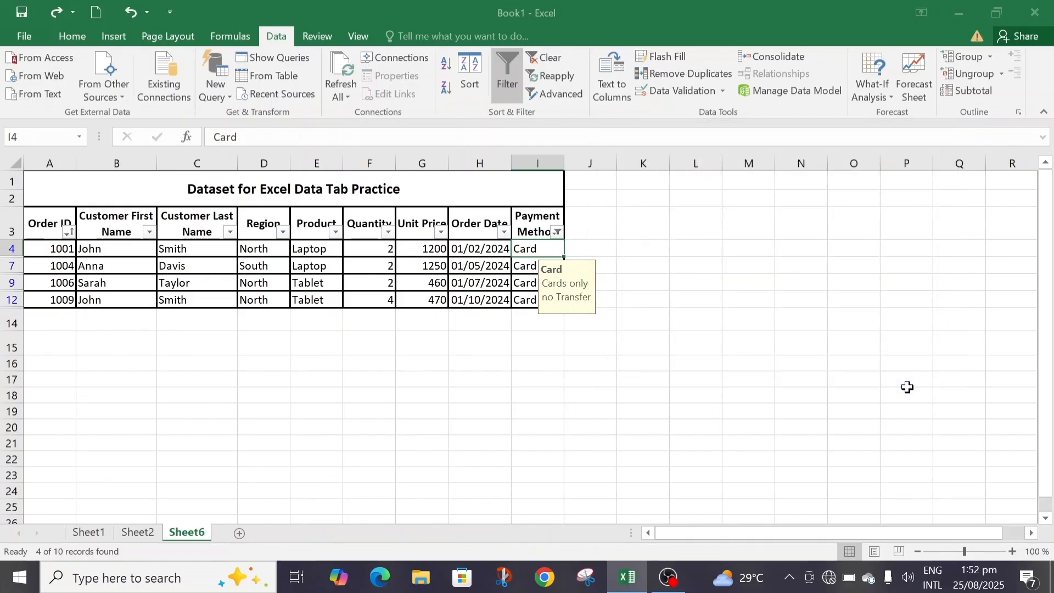
Open the Data Validation settings for the visible Payment Method cells I4 to I12.
drag(536, 248, 536, 298)
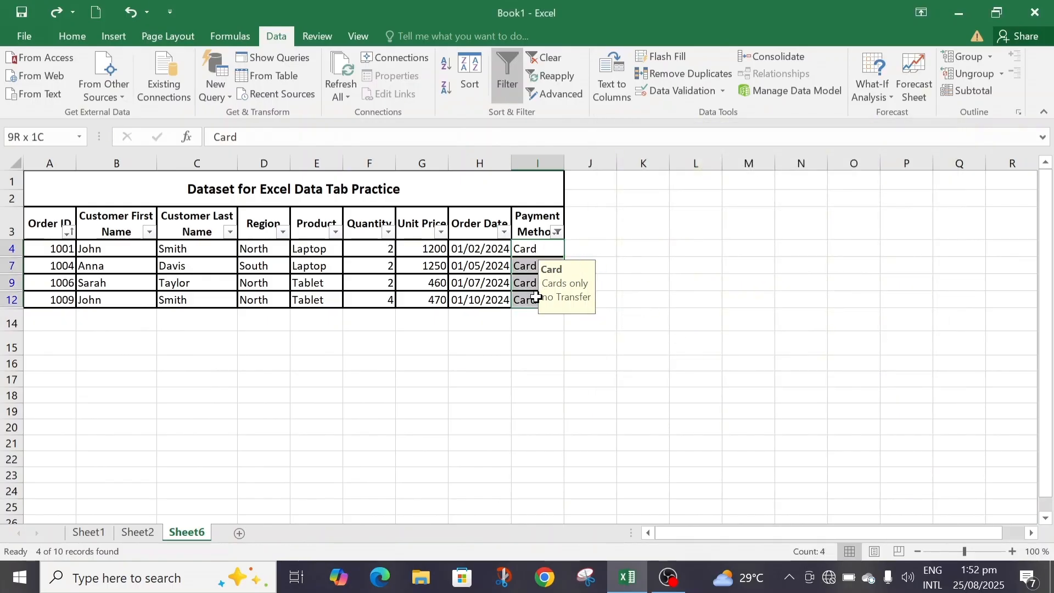
click(668, 92)
click(625, 163)
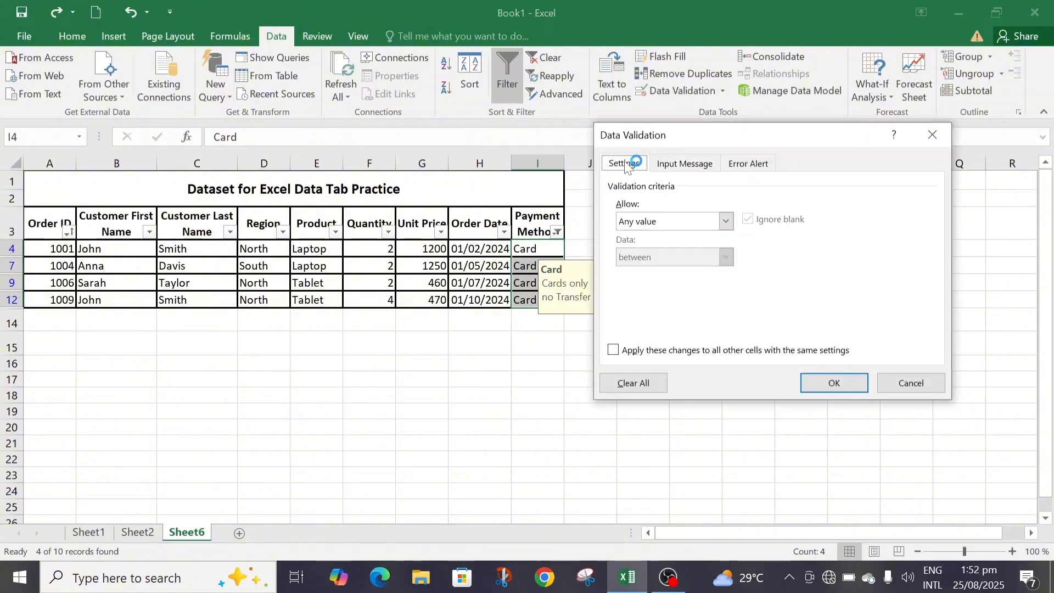
click(727, 221)
click(666, 306)
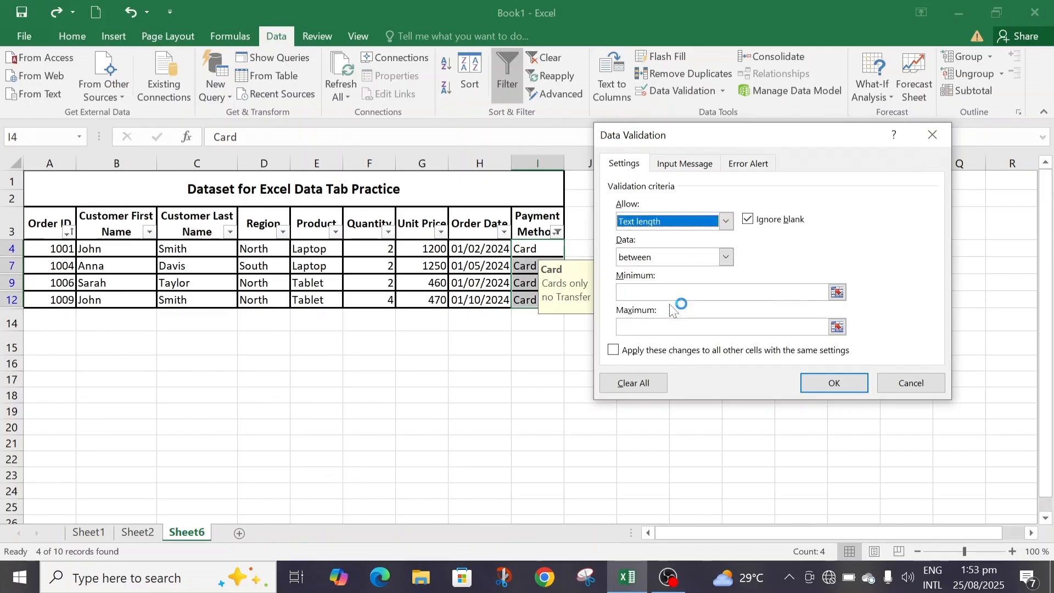
click(664, 293)
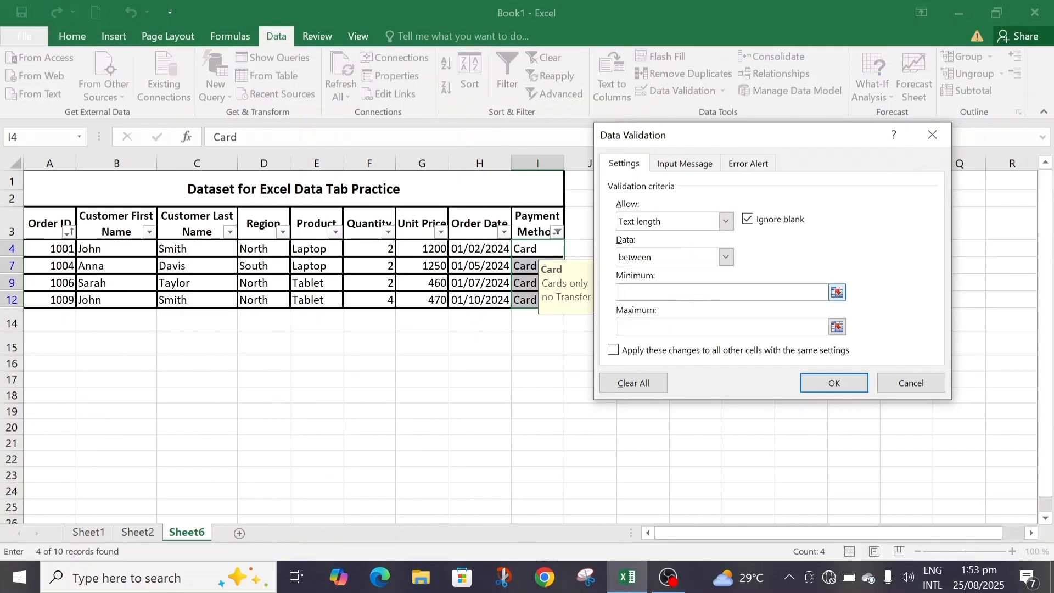
Clear all validation settings and messages from the selected Payment Method cells and reselect cell I4.
click(637, 383)
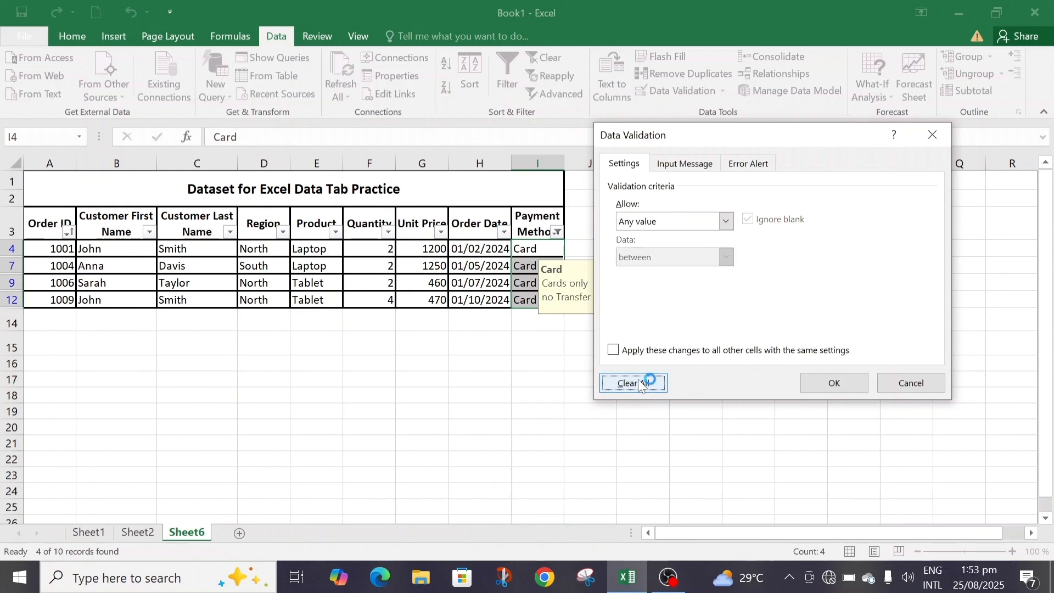
click(837, 384)
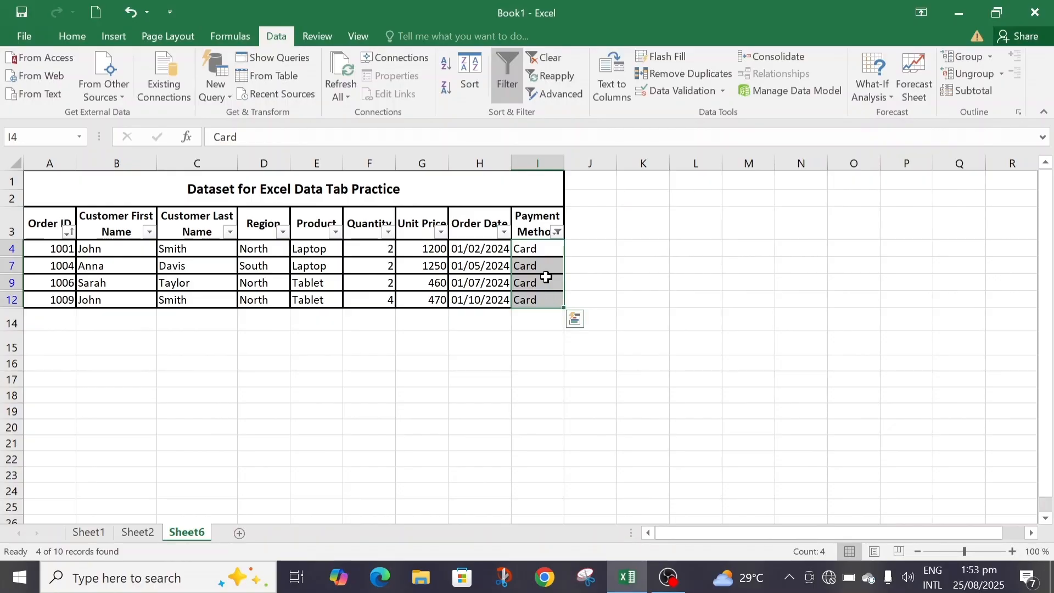
click(546, 277)
click(543, 242)
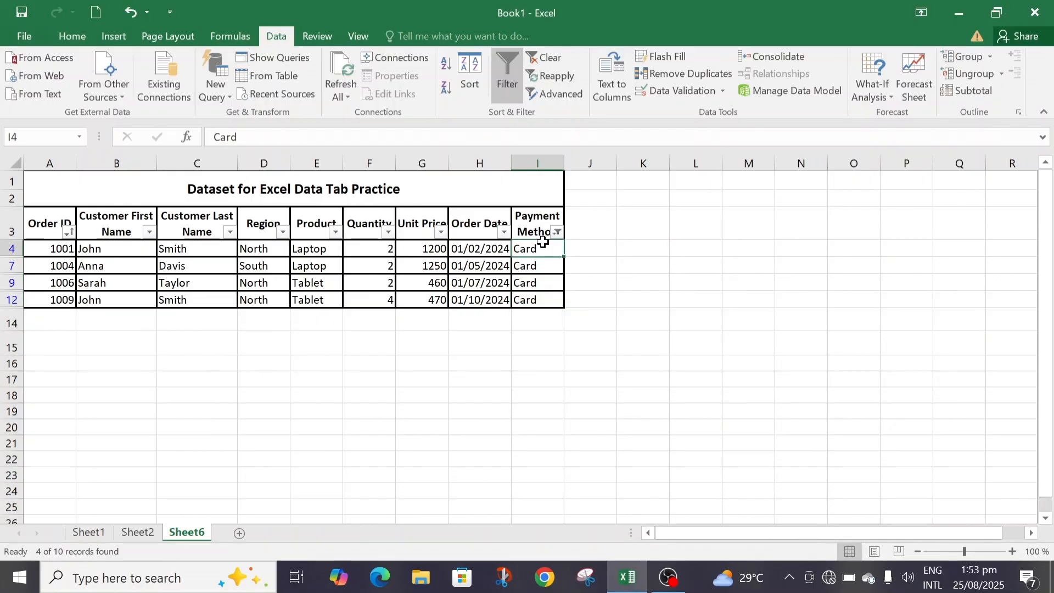
Set a text-length validation between a minimum of 4 and a maximum of 6 for Payment Method cells I4 to I12.
drag(543, 249, 545, 299)
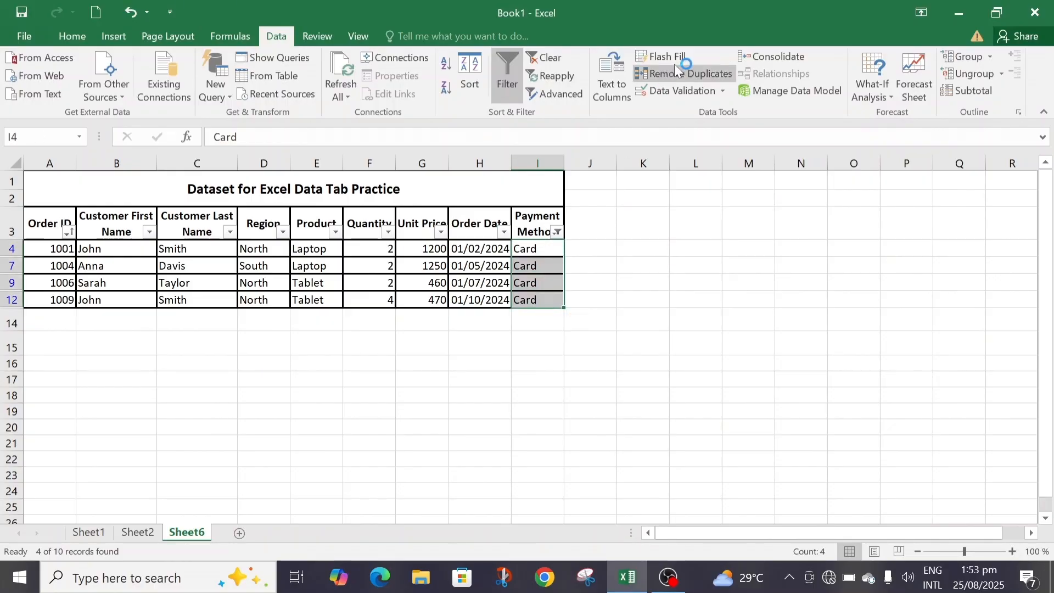
click(682, 92)
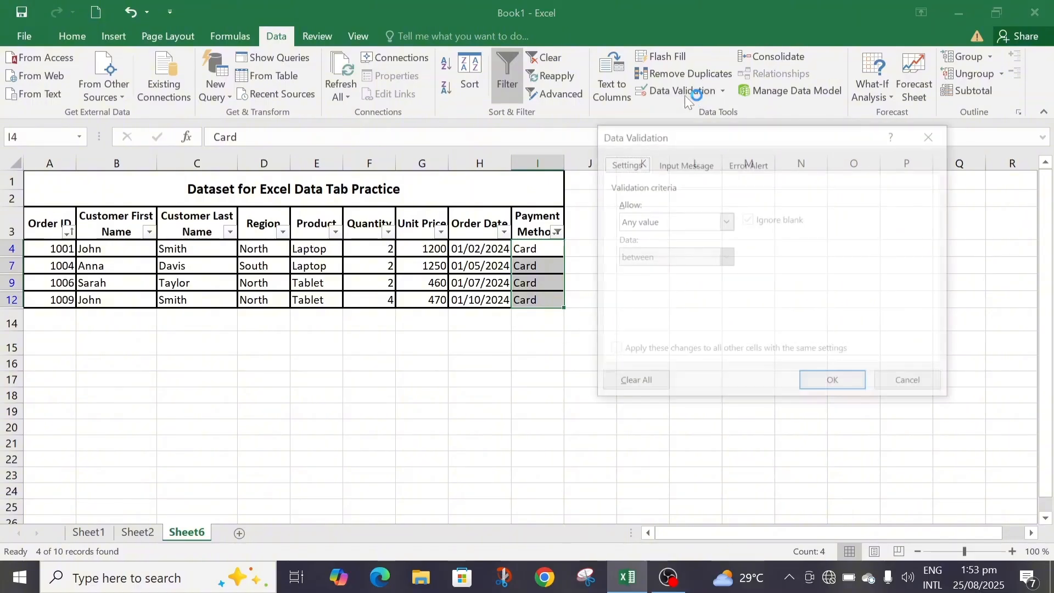
click(726, 221)
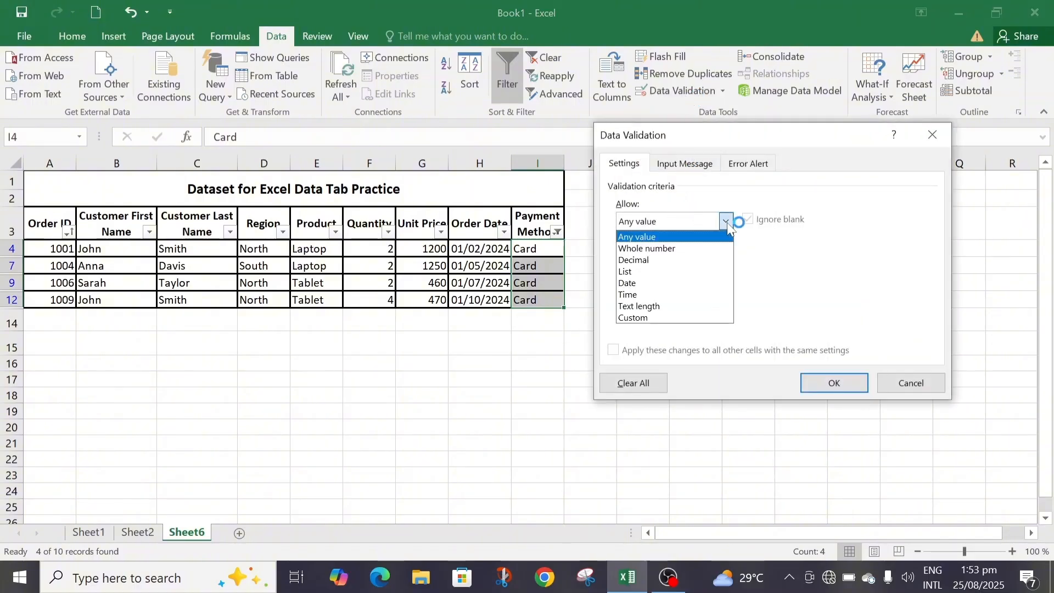
click(668, 308)
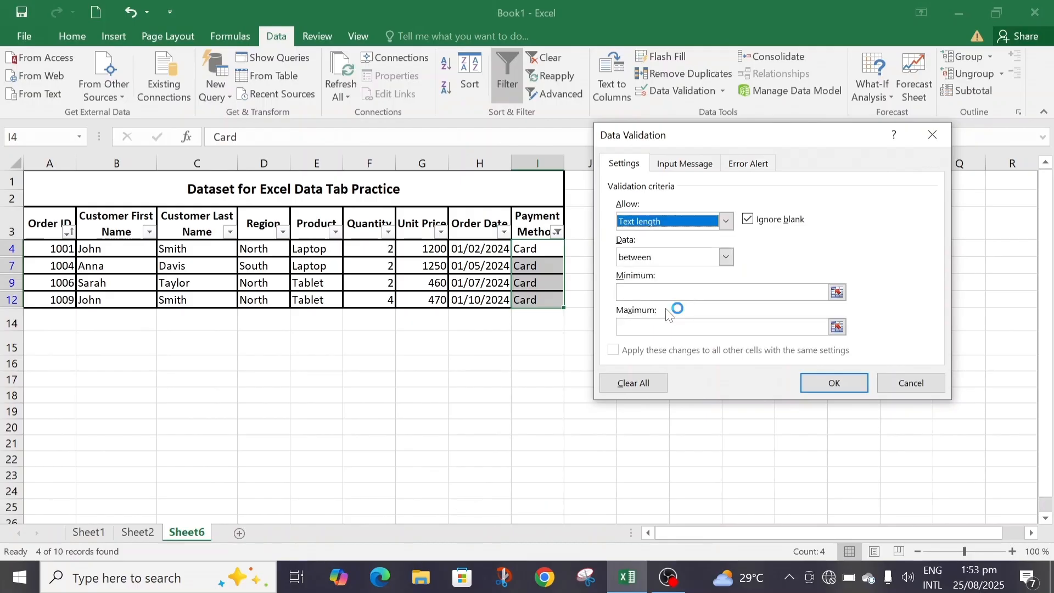
click(662, 292)
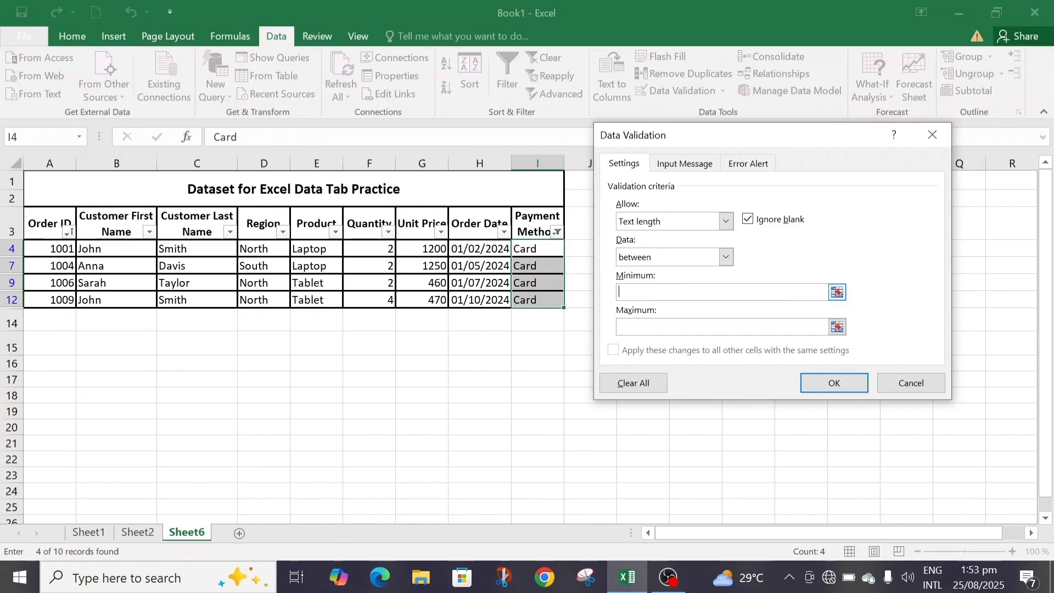
text(6)
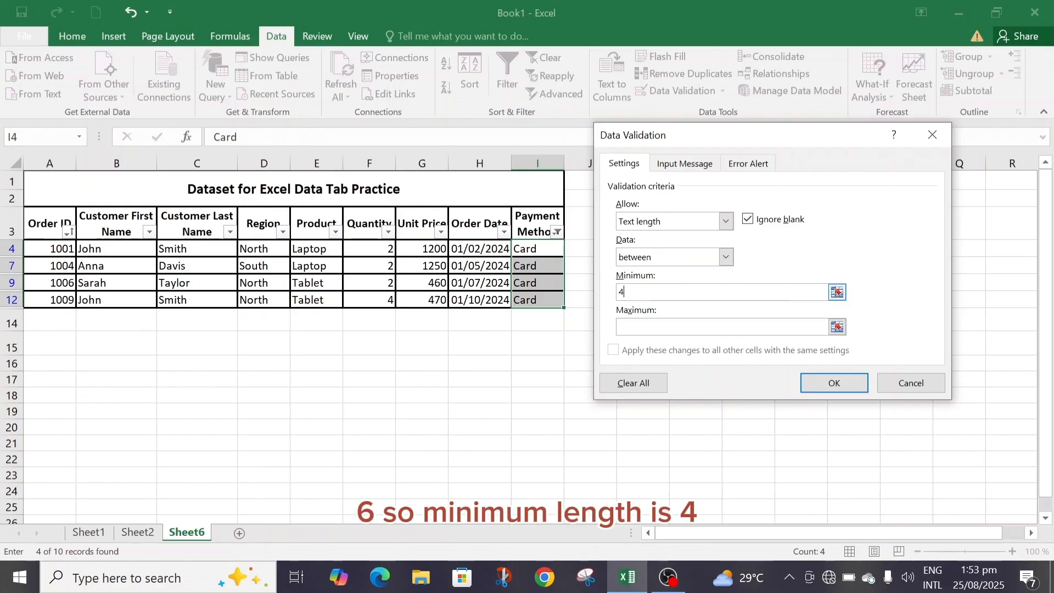
click(640, 325)
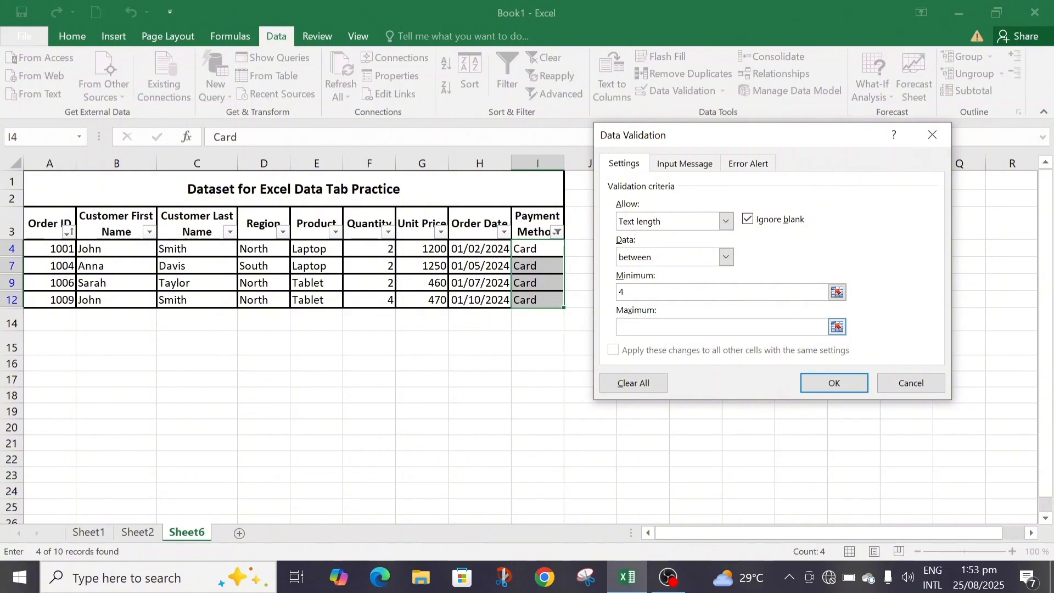
text(6)
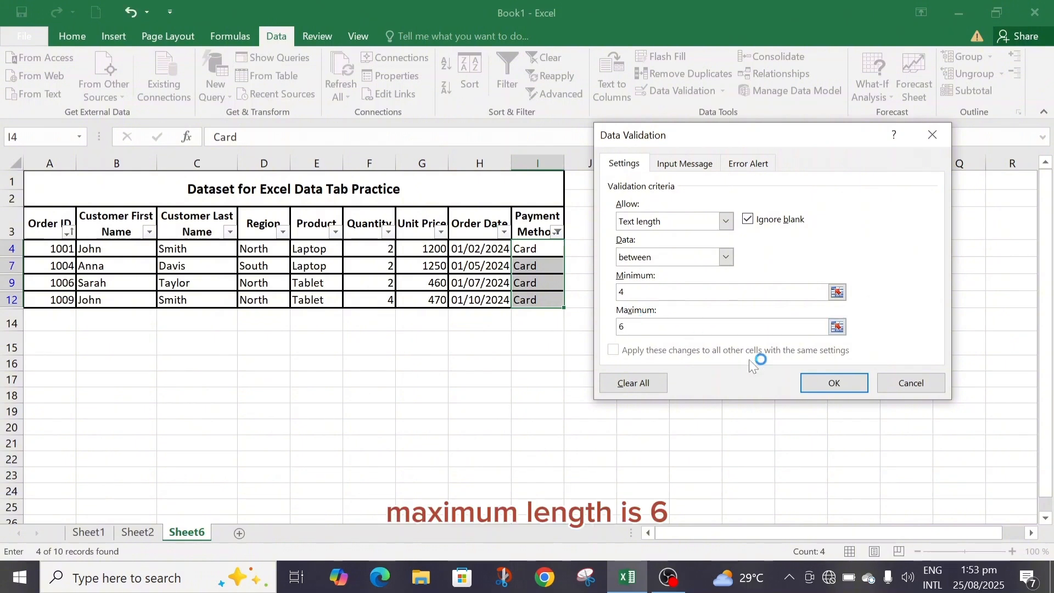
click(826, 383)
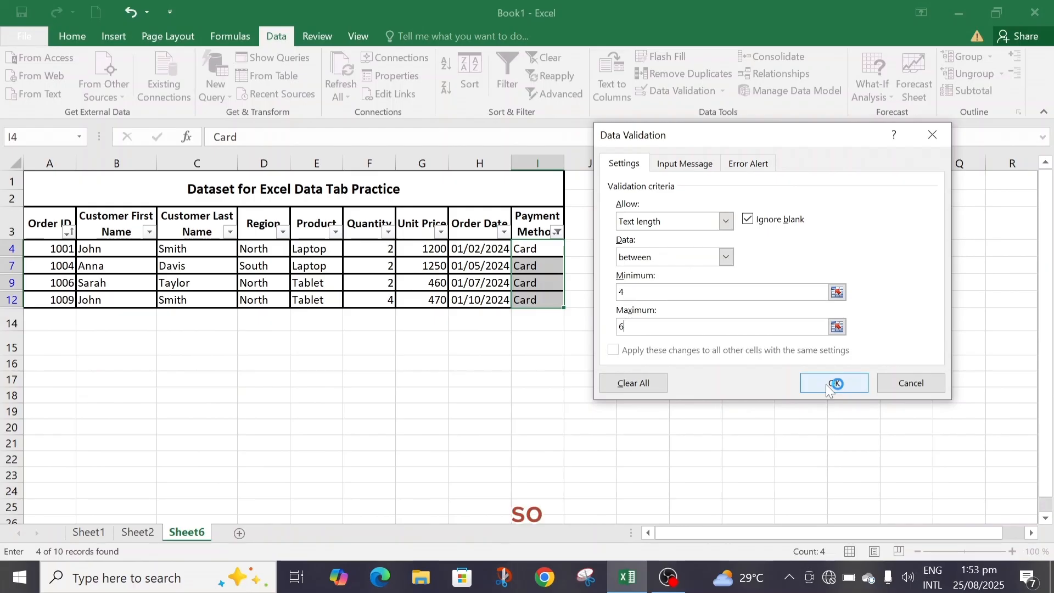
Open the input message settings of the Payment Method validation.
click(700, 168)
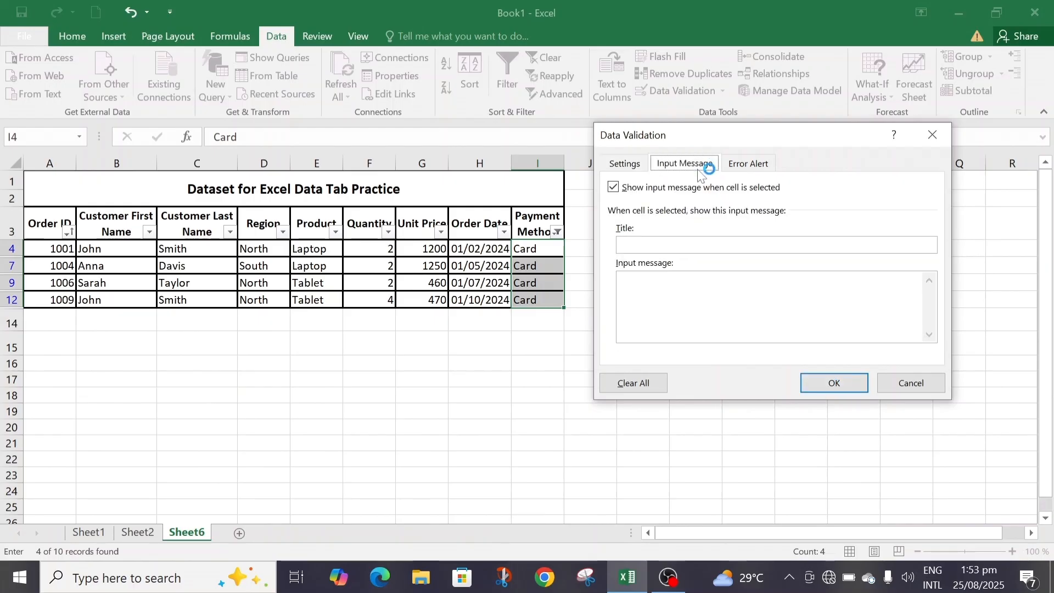
Give the selected Payment Method cells the data validation input message "card only".
click(747, 165)
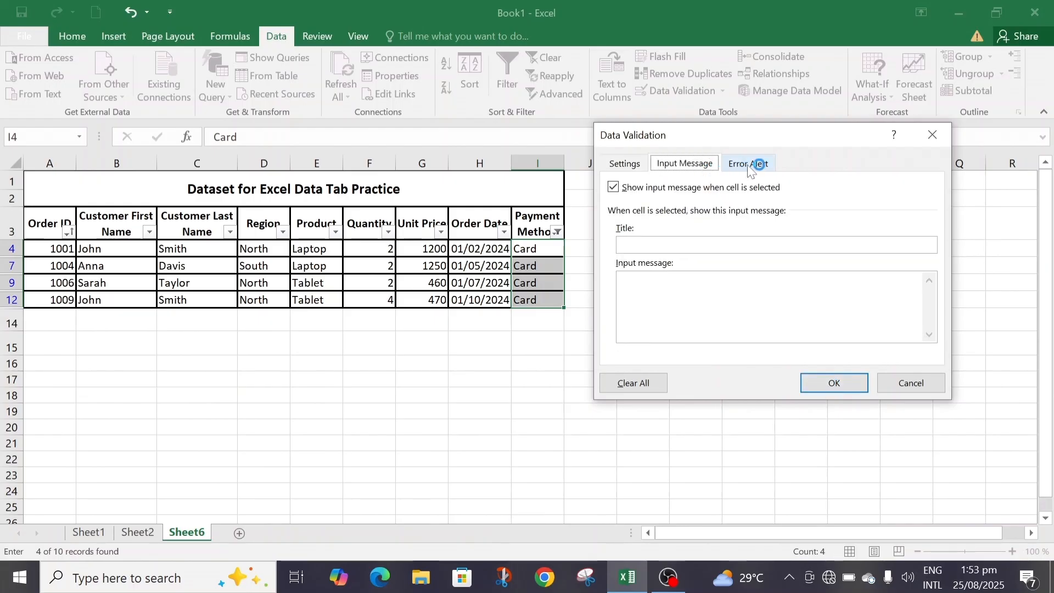
click(686, 165)
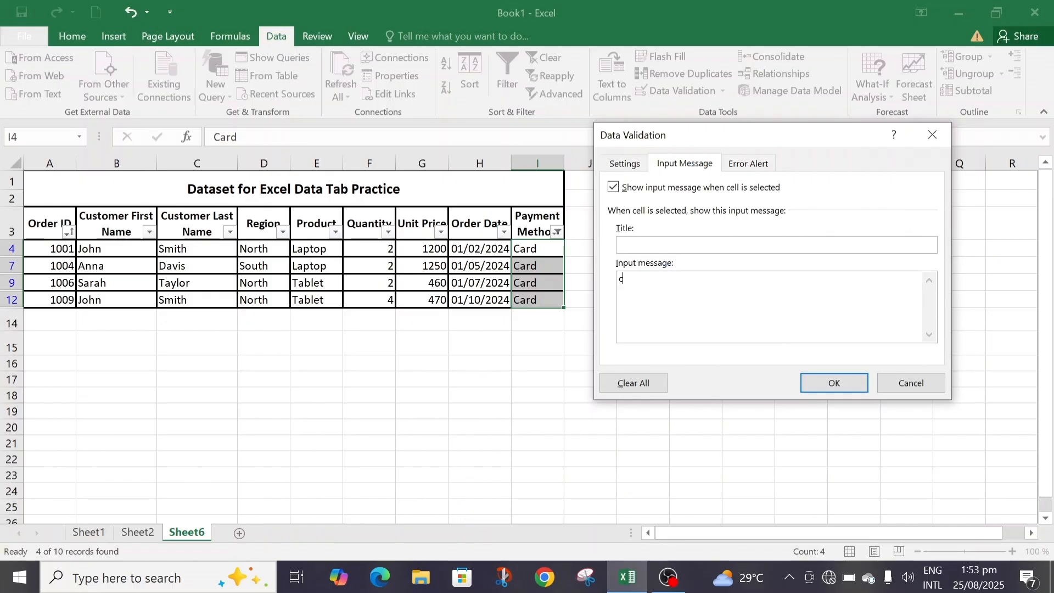
text(card)
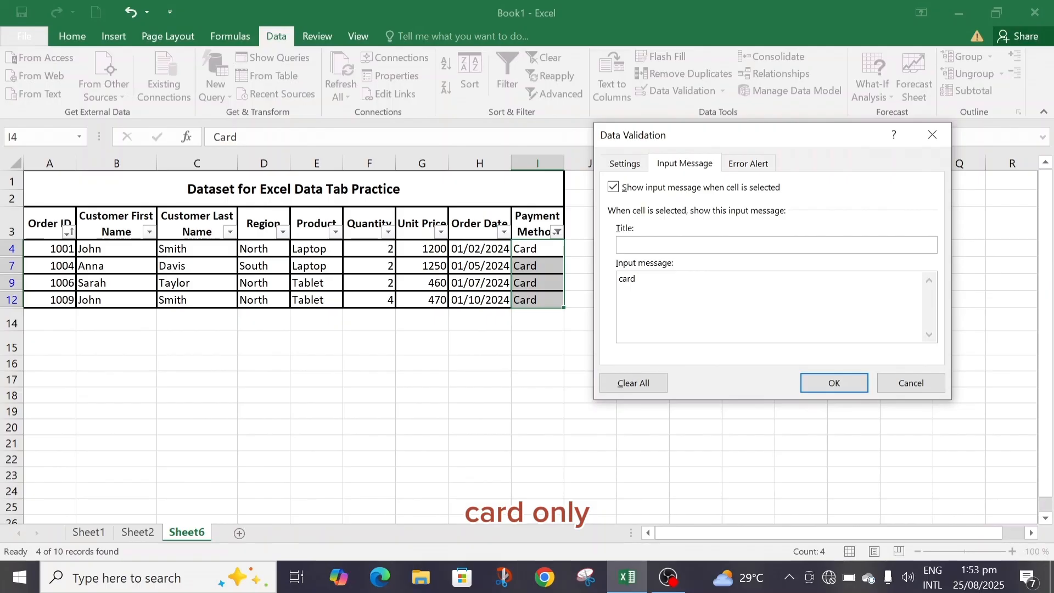
text( only)
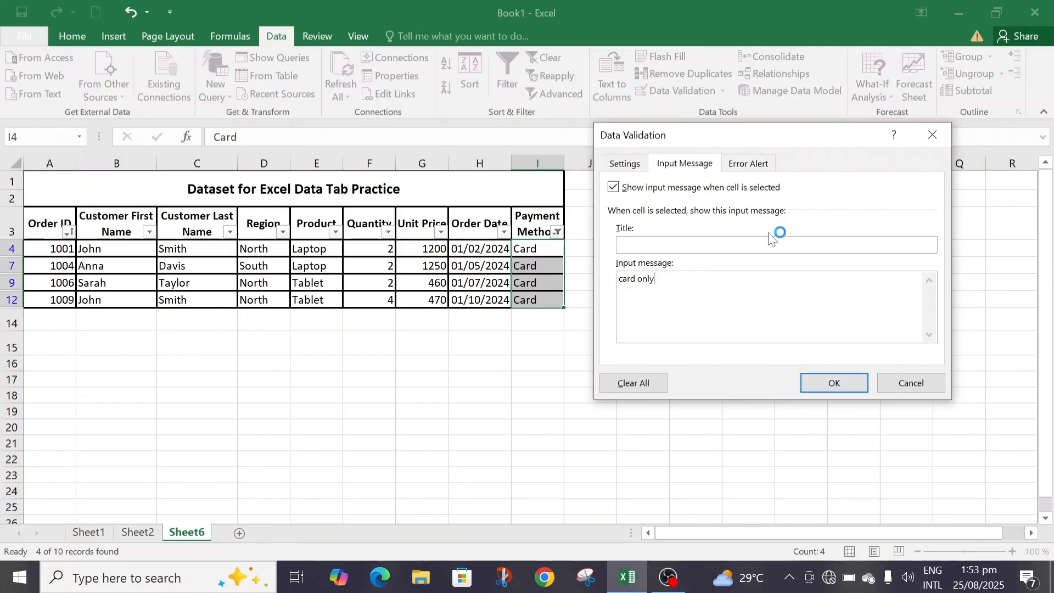
Set the validation error message to "use onlt card for payment" and apply the rule.
click(750, 163)
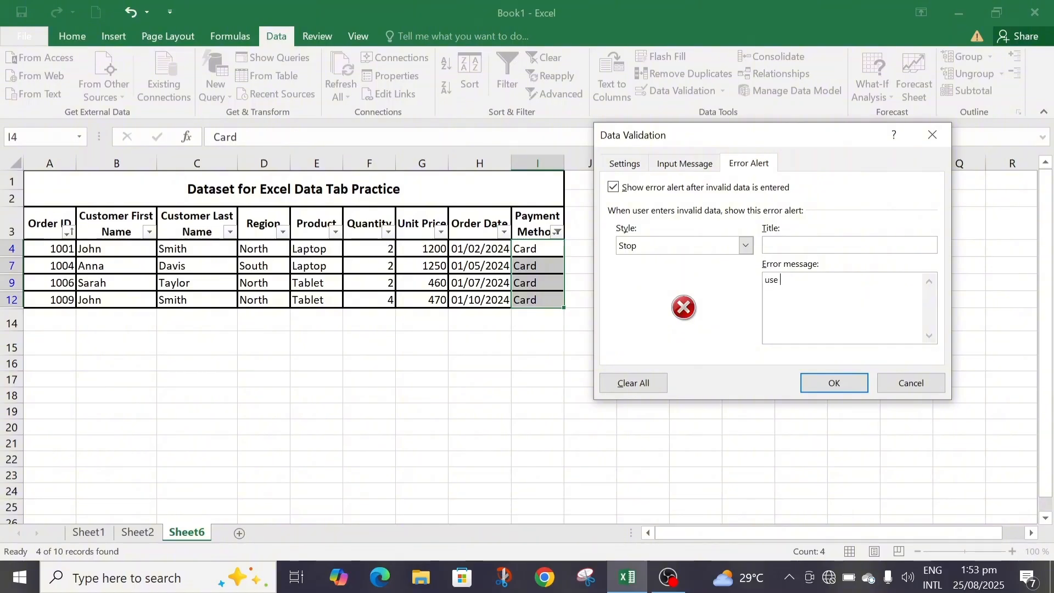
text(onlt ca)
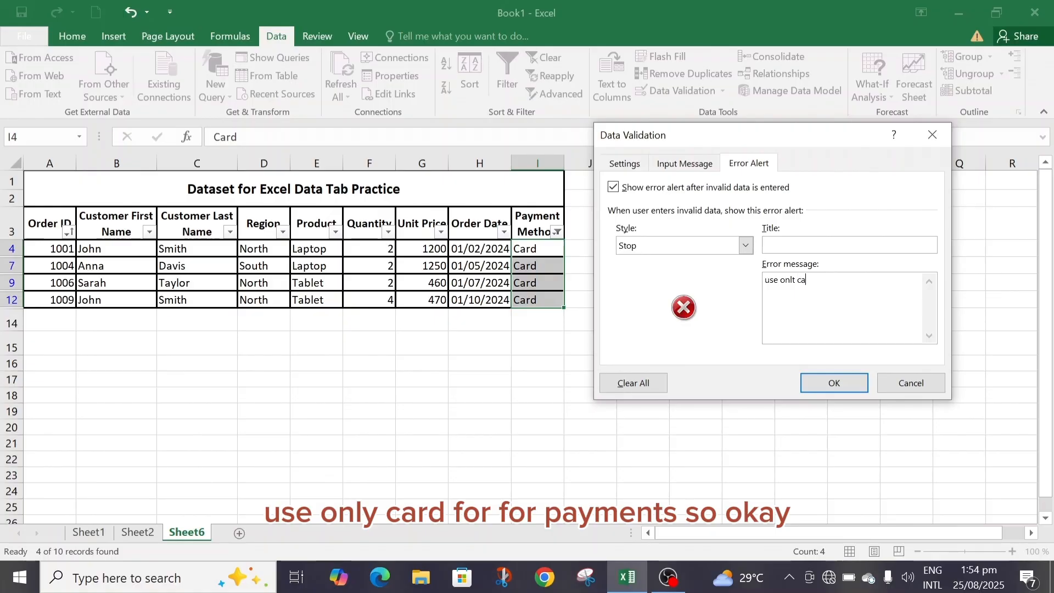
text(rd for payment)
click(833, 379)
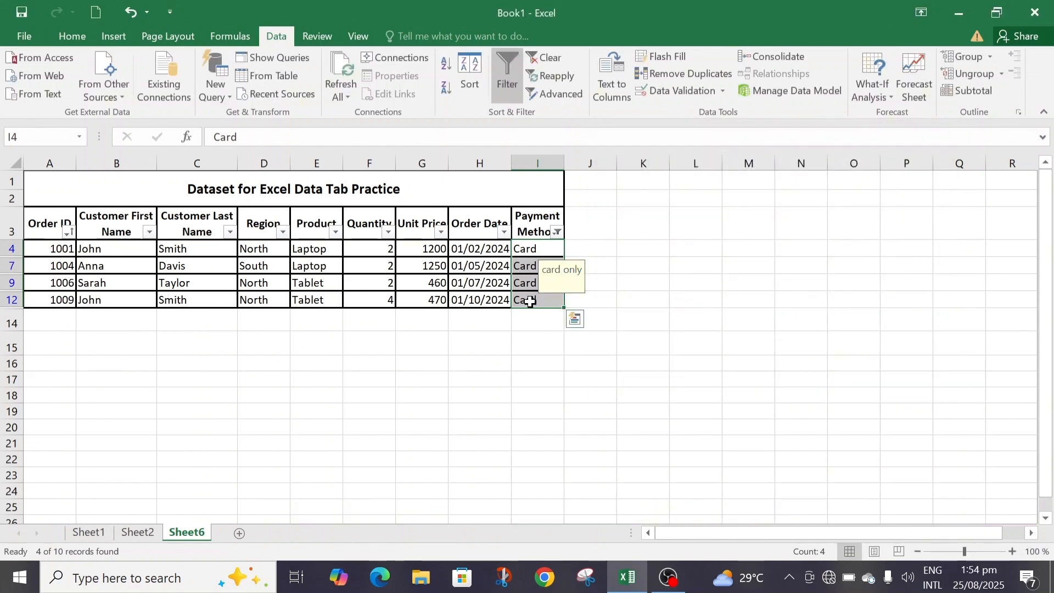
Test the validation by changing the payment method in I12 to "Cards".
click(532, 318)
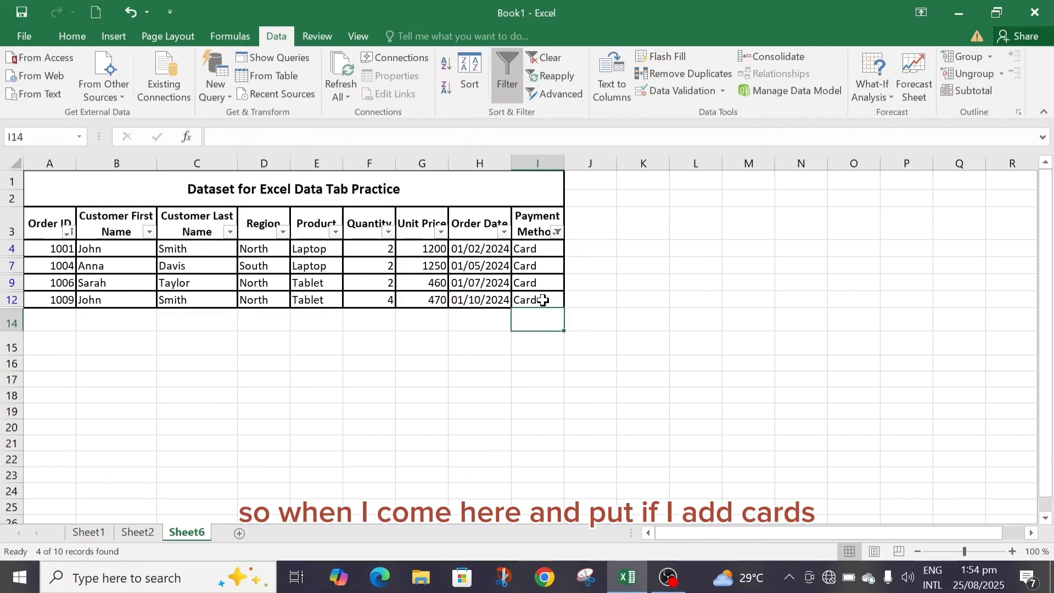
click(541, 300)
key(F2)
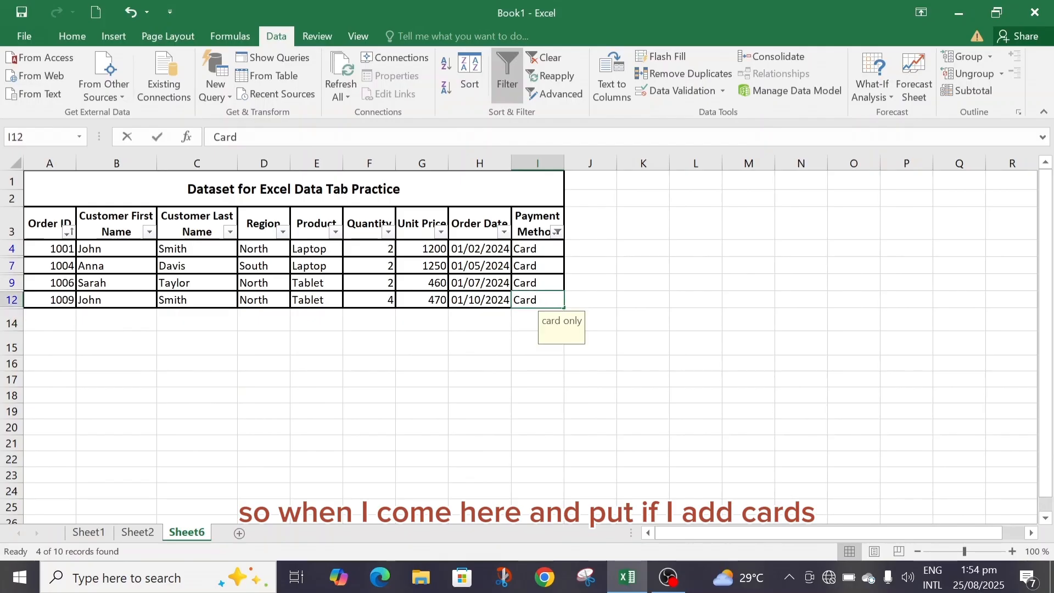
text(s)
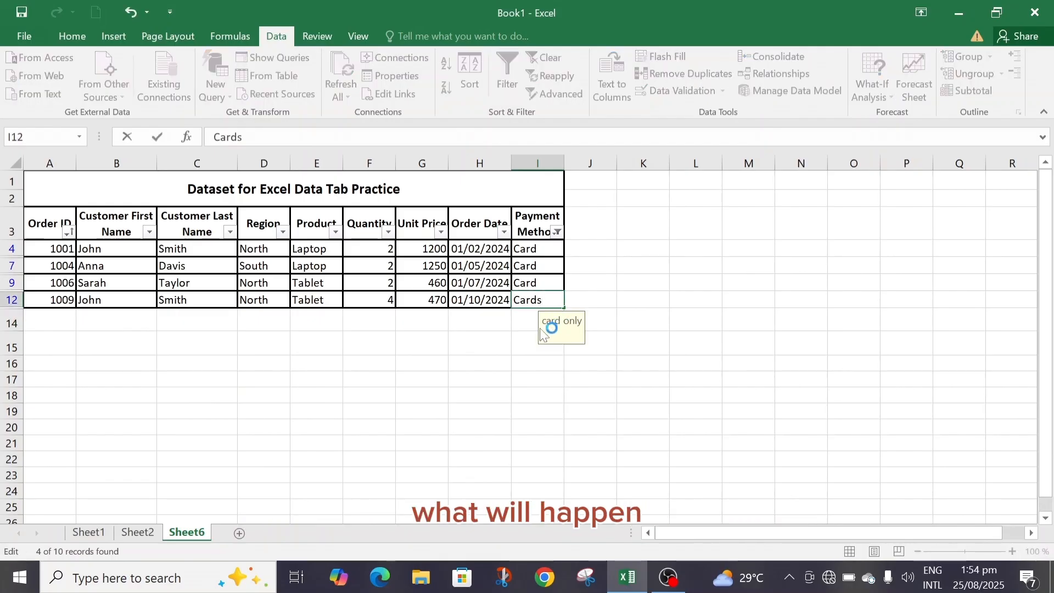
click(533, 327)
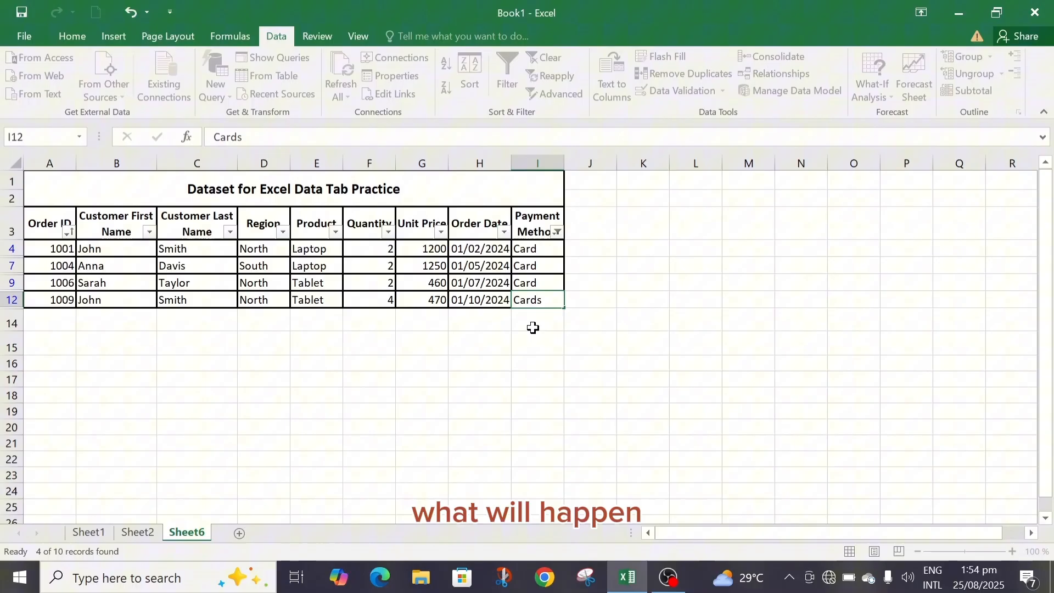
Try to enter "Cardstre" as the payment method in I12, discarding the entry at the error alert.
click(544, 301)
key(F2)
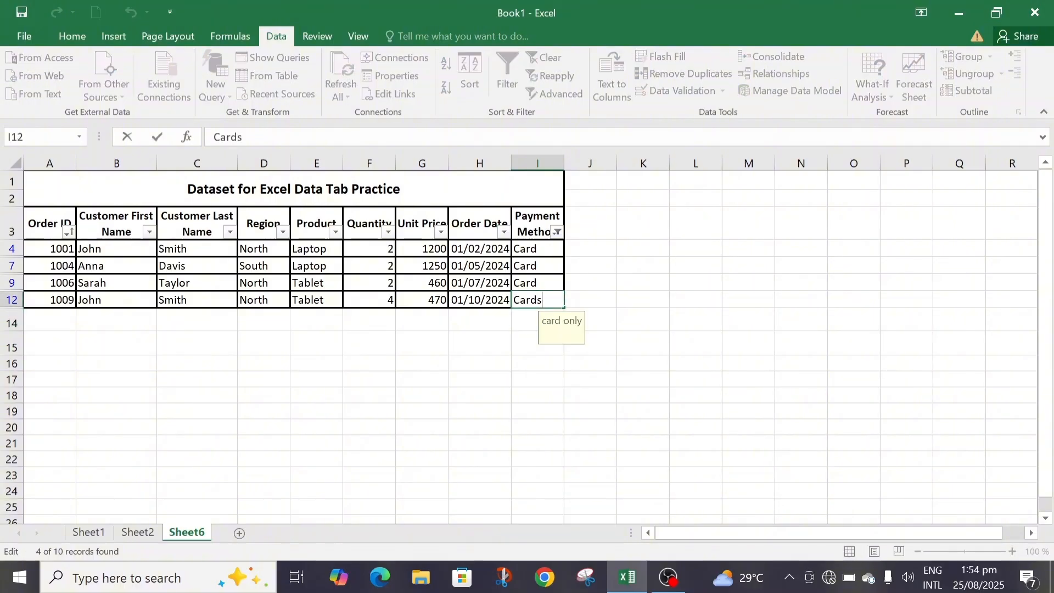
text(tre)
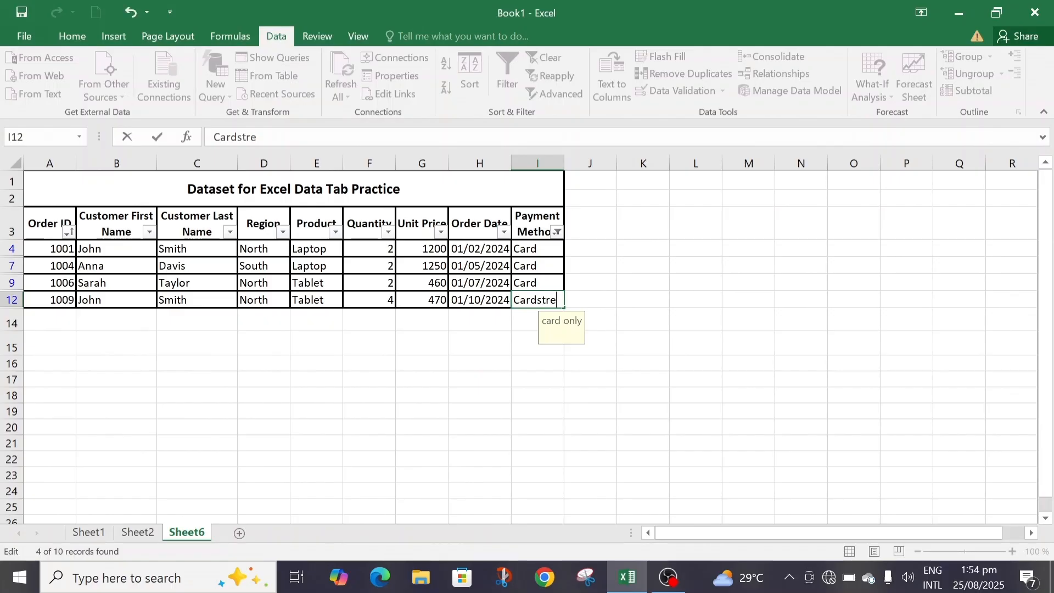
click(548, 329)
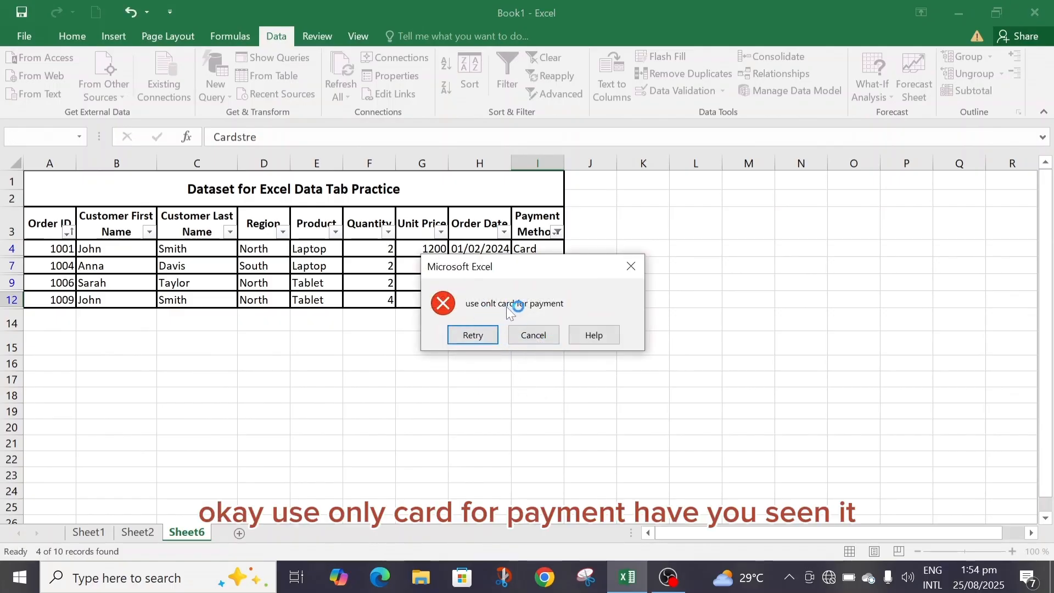
click(529, 334)
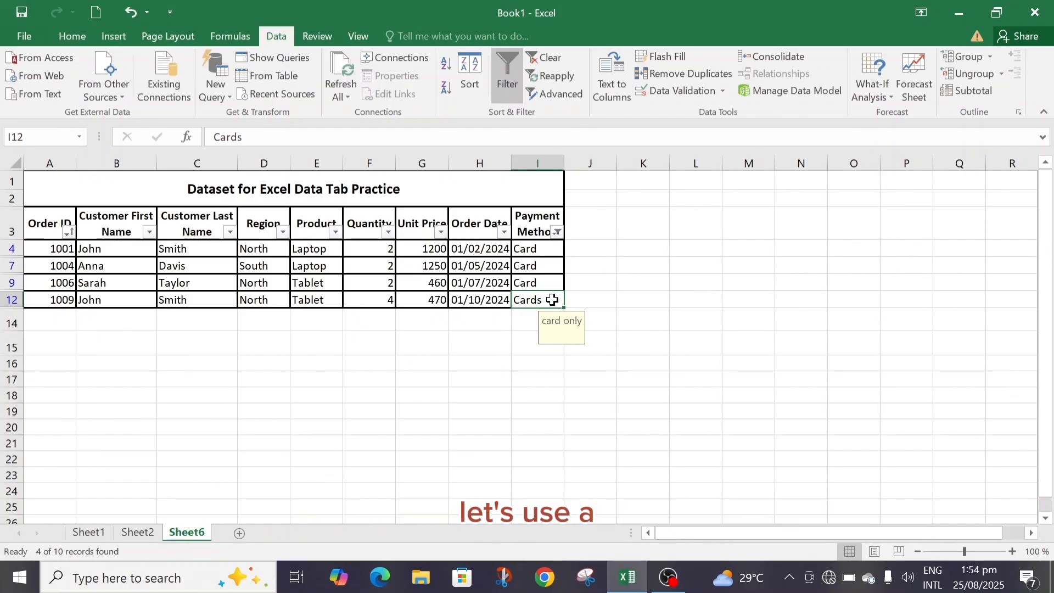
Try to replace the payment method in I12 with "transfer", discarding the entry at the error alert.
key(F2)
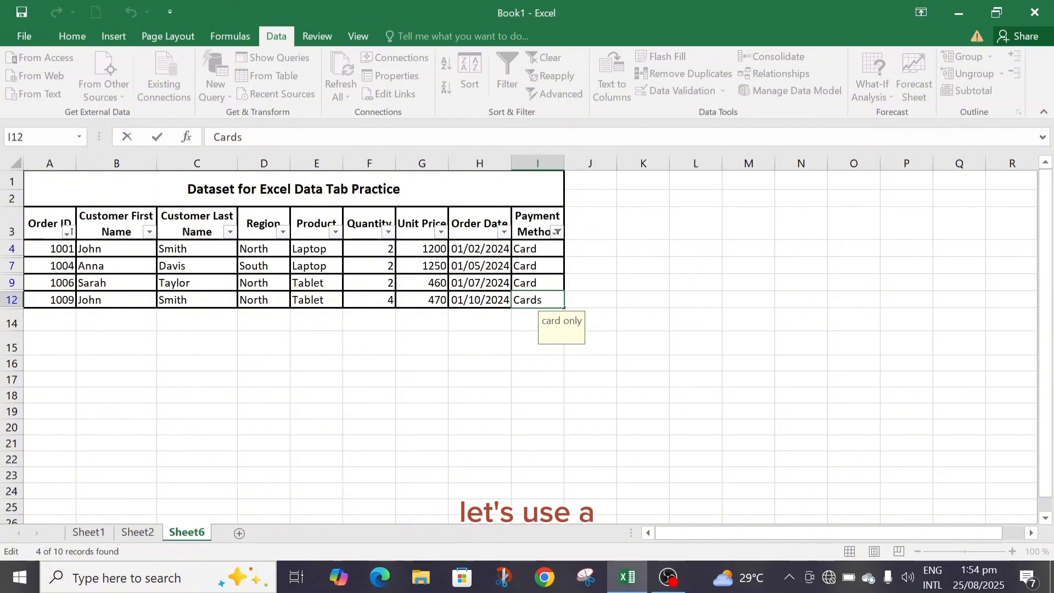
key(BackSpace)
key(BackSpace)
key(BackSpace)
key(BackSpace)
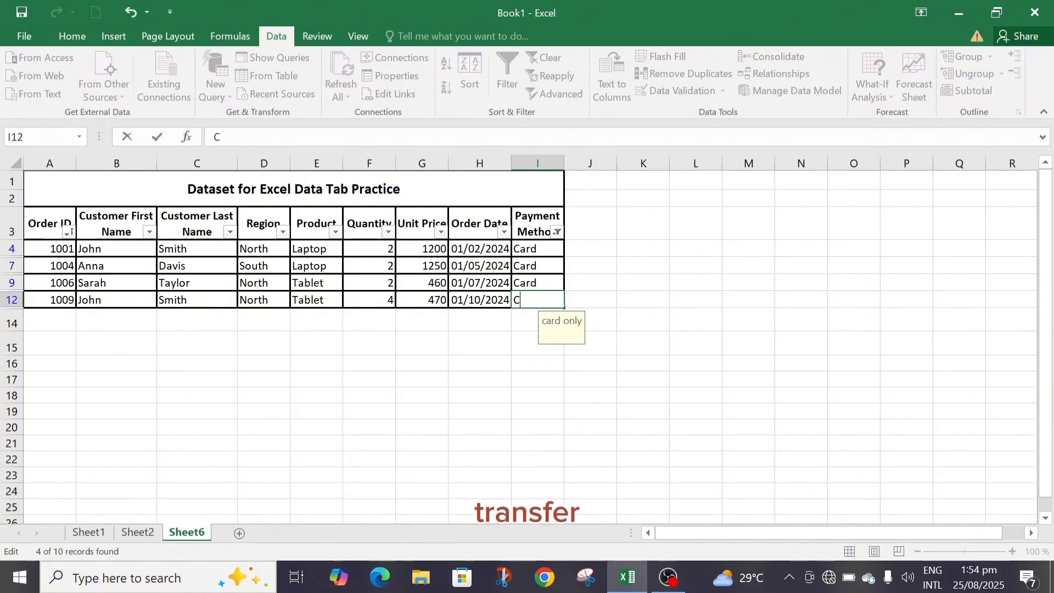
text(transfer)
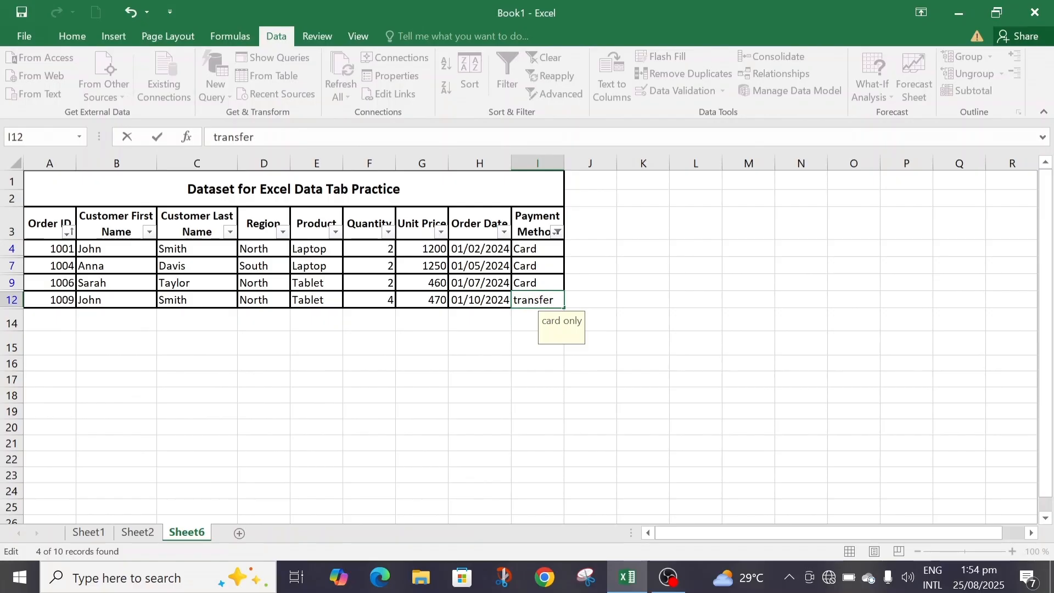
key(Return)
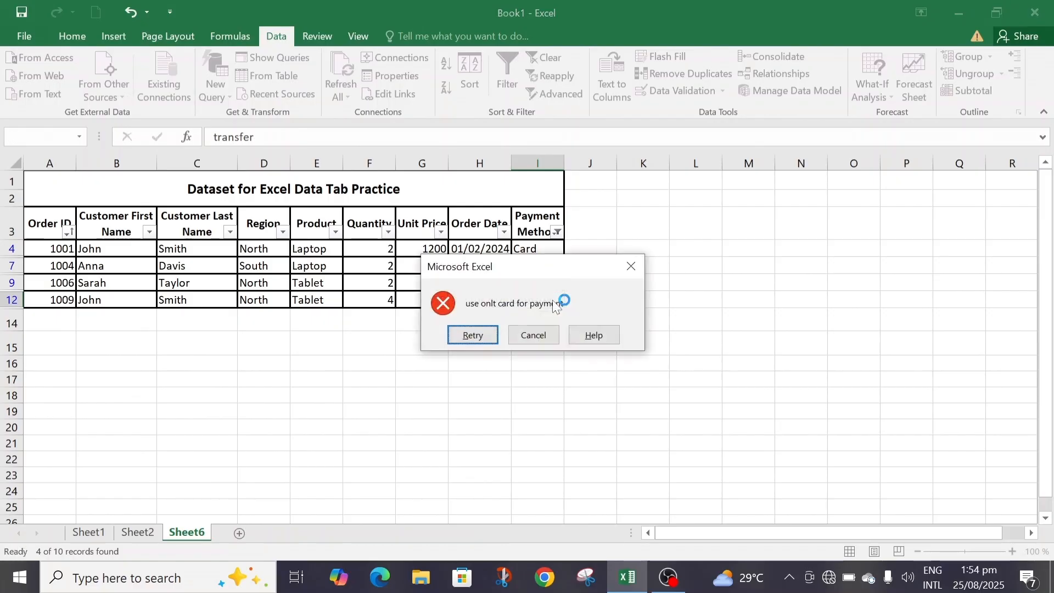
click(535, 334)
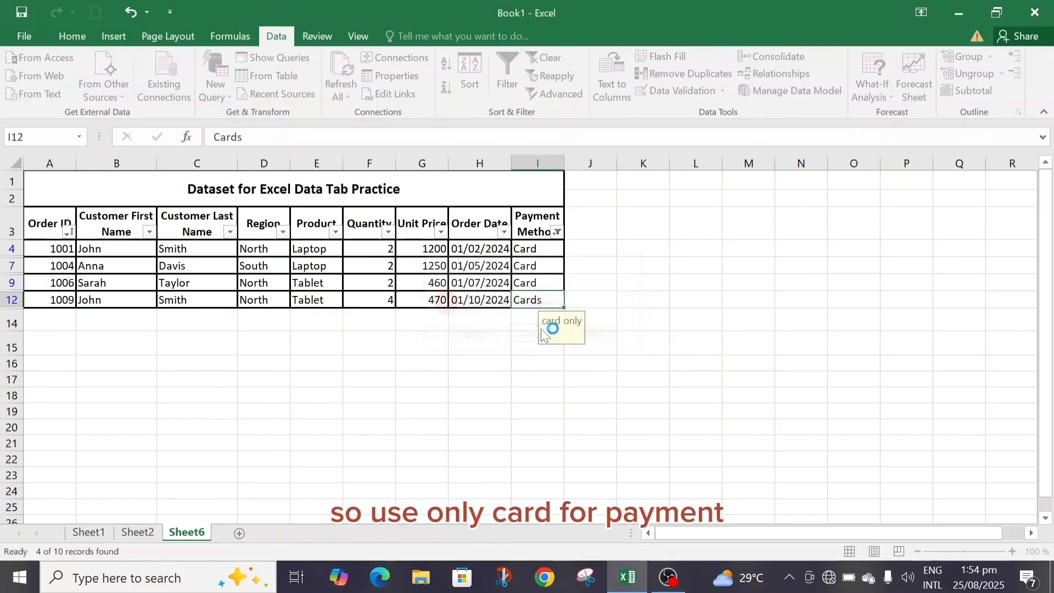
Try to shorten the payment method in I12 to "Car", discarding the entry at the error alert.
key(F2)
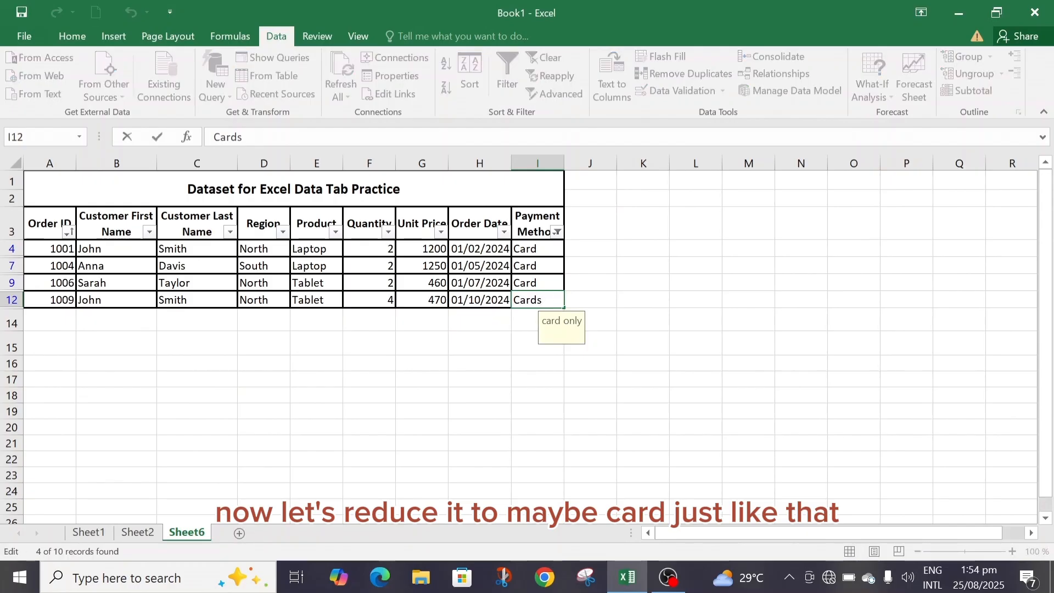
key(BackSpace)
key(BackSpace)
click(529, 317)
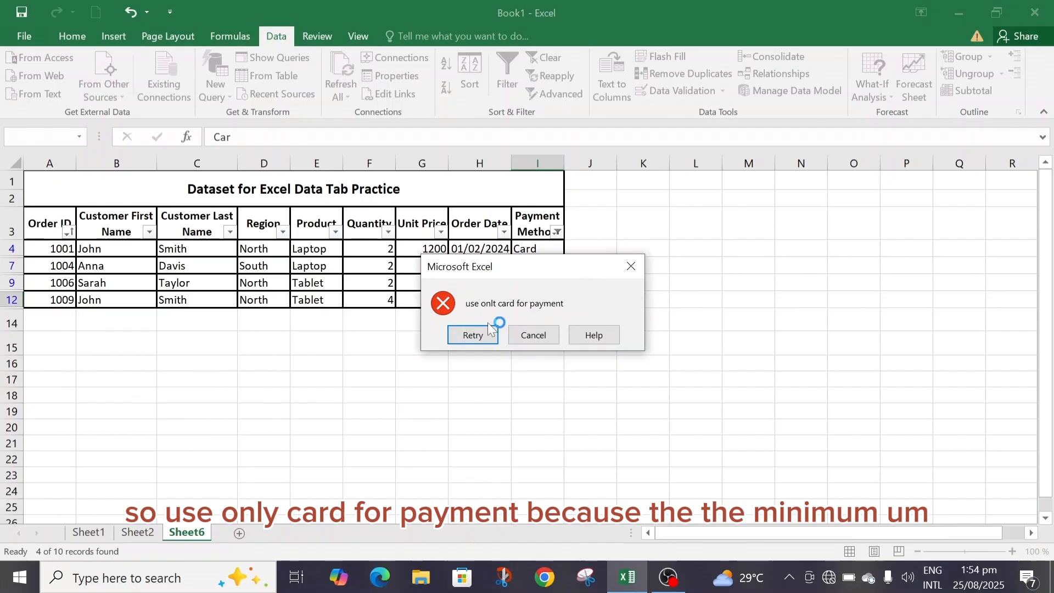
click(534, 334)
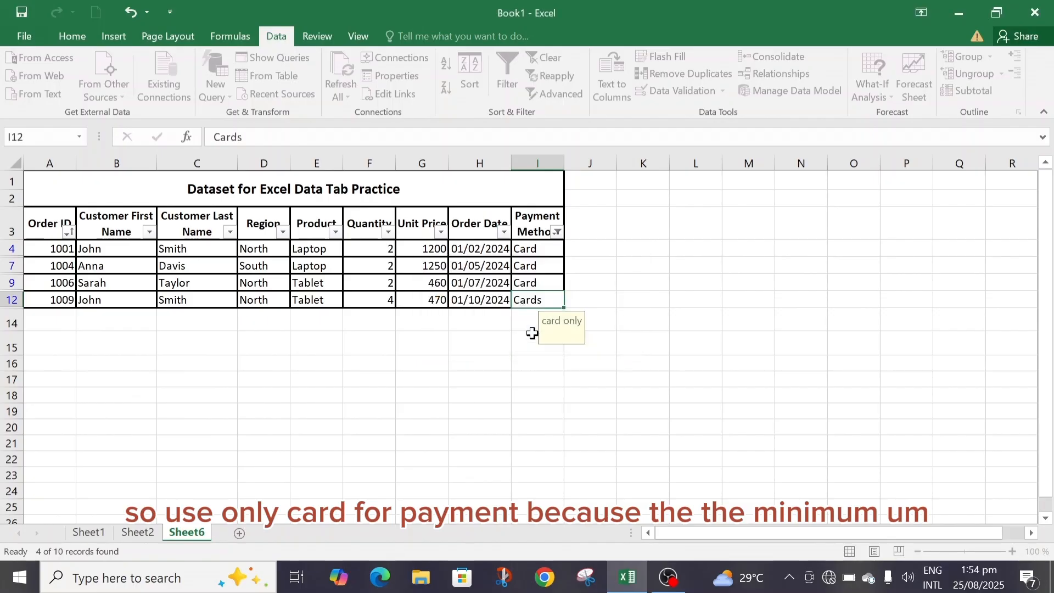
Change the payment method in I12 to "Card".
double_click(548, 300)
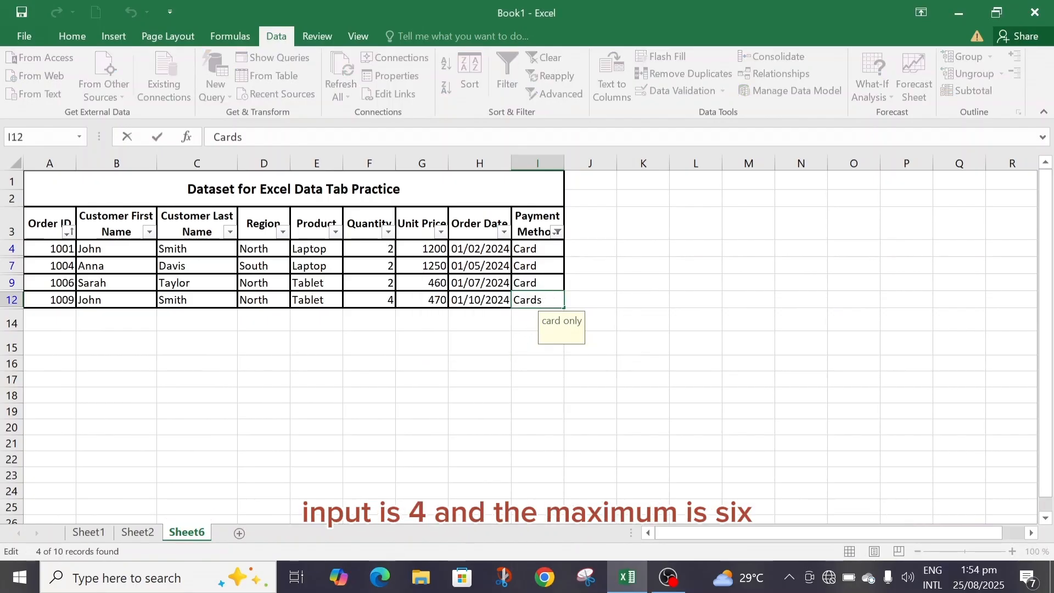
key(BackSpace)
Include Cash and Transfer in the Payment Method filter alongside Card.
click(557, 232)
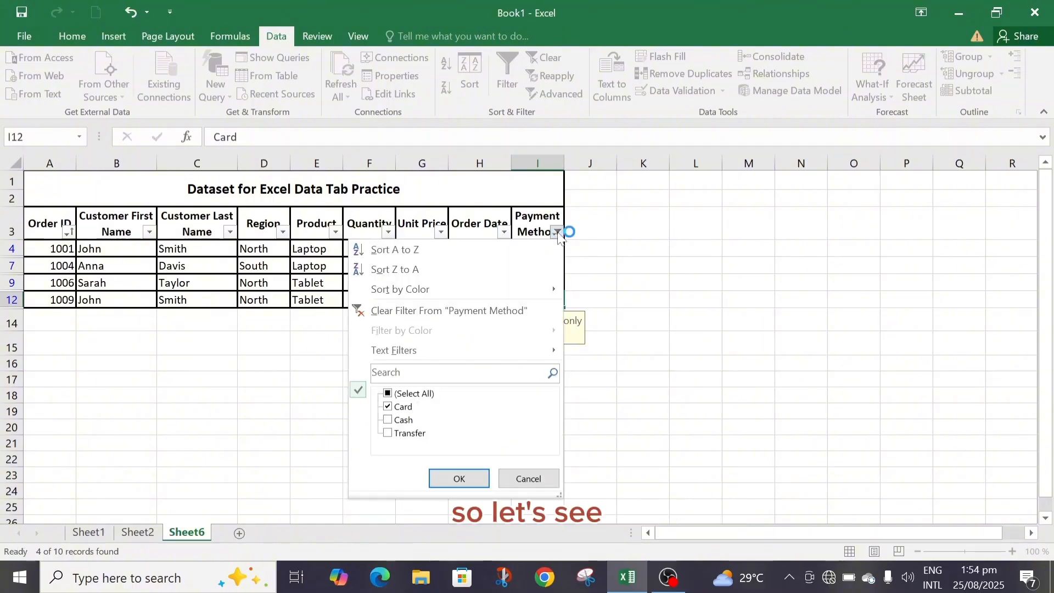
click(388, 420)
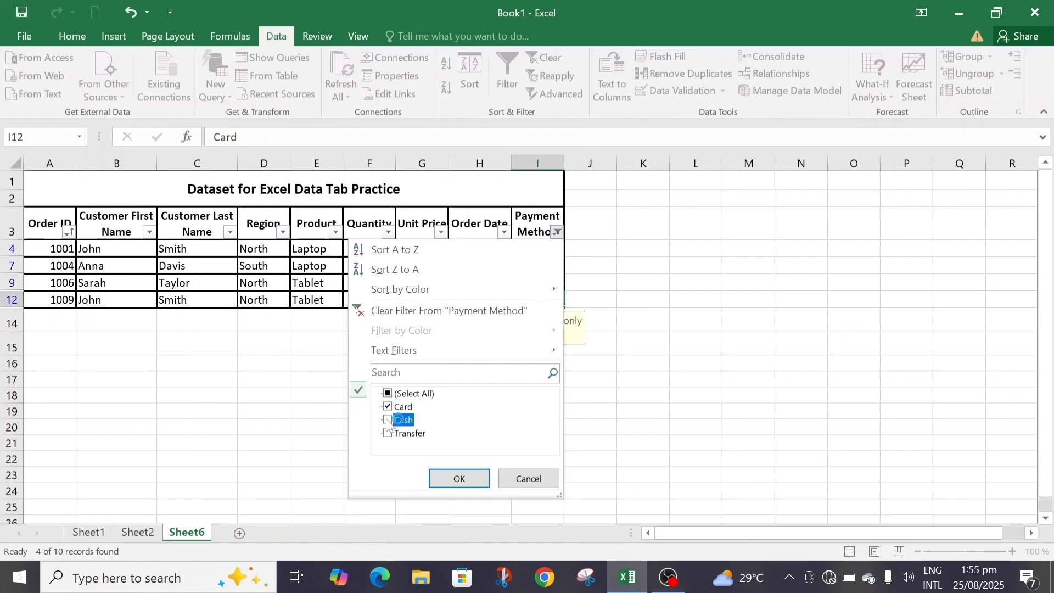
click(389, 433)
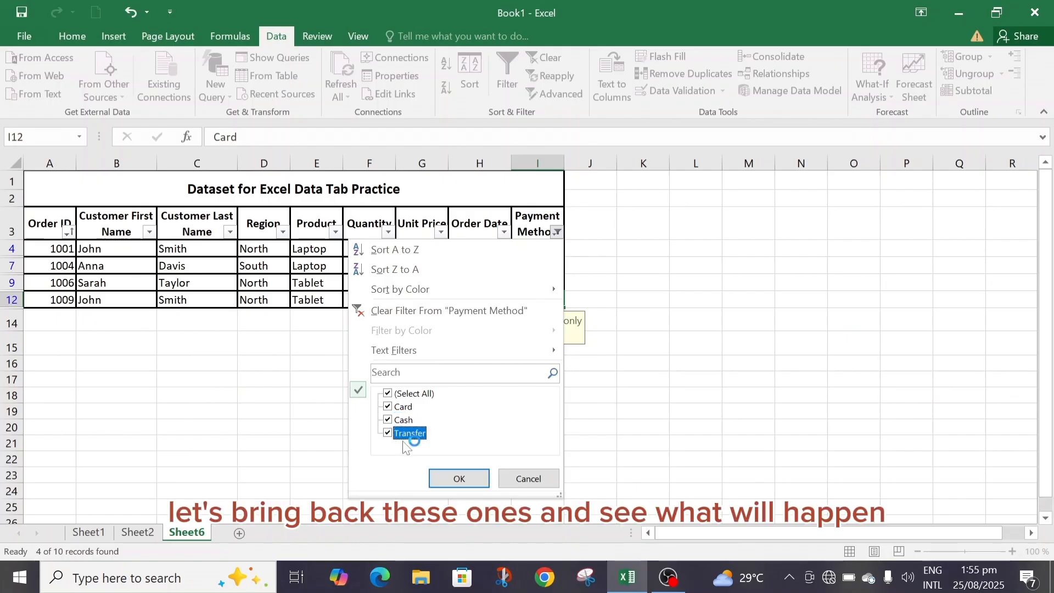
click(452, 480)
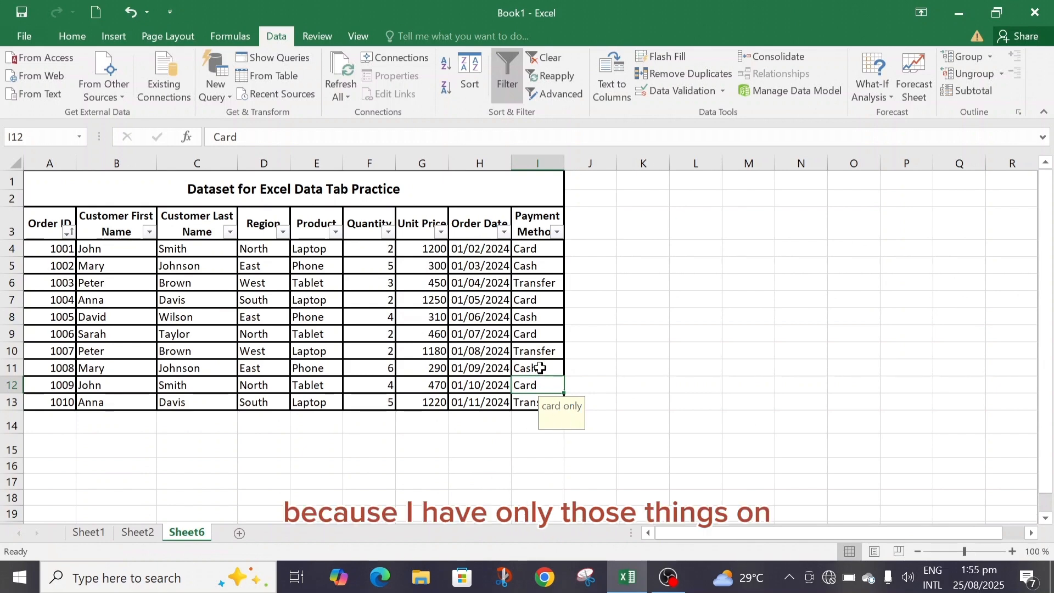
Check several Payment Method cells, including Card, Cash and Transfer rows, for the validation input message.
click(537, 251)
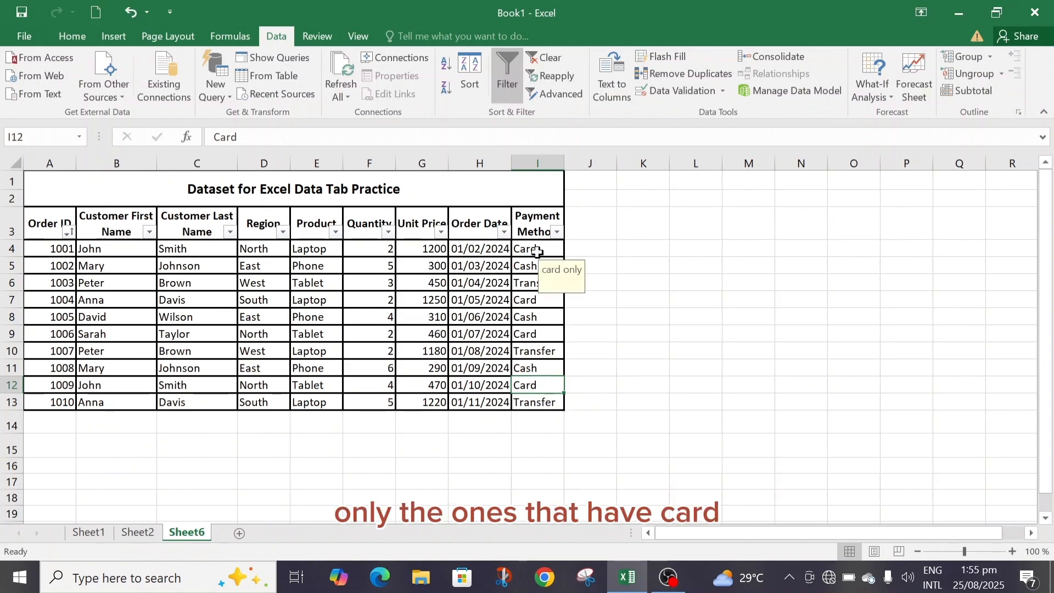
click(535, 266)
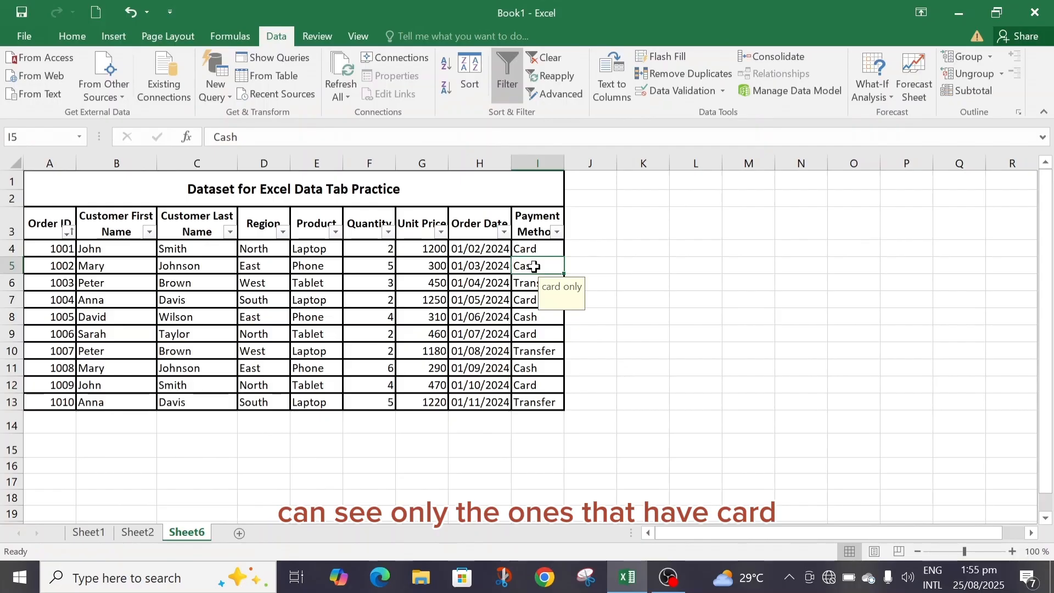
click(532, 335)
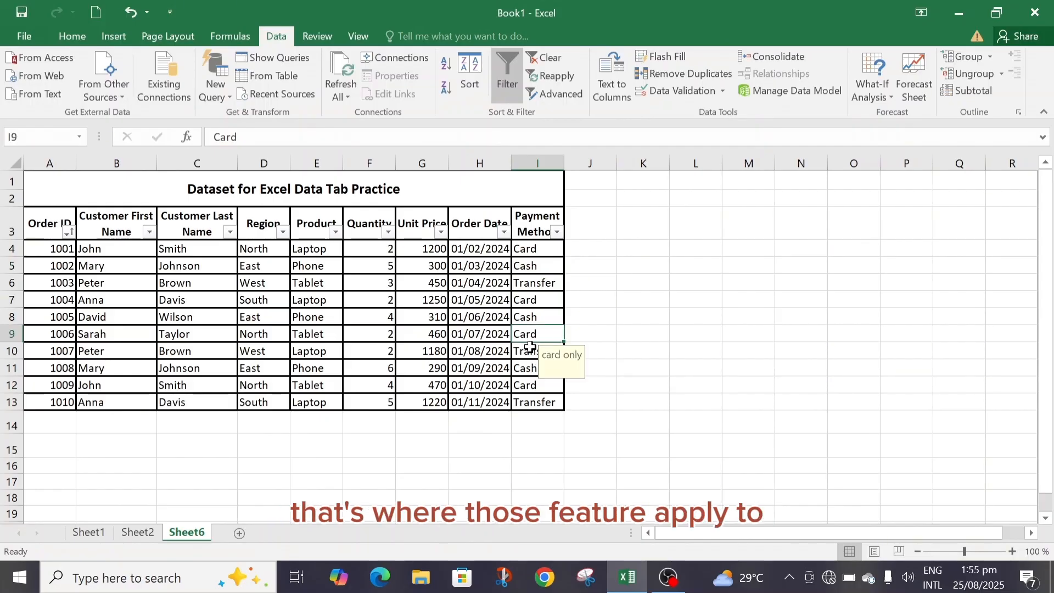
click(531, 351)
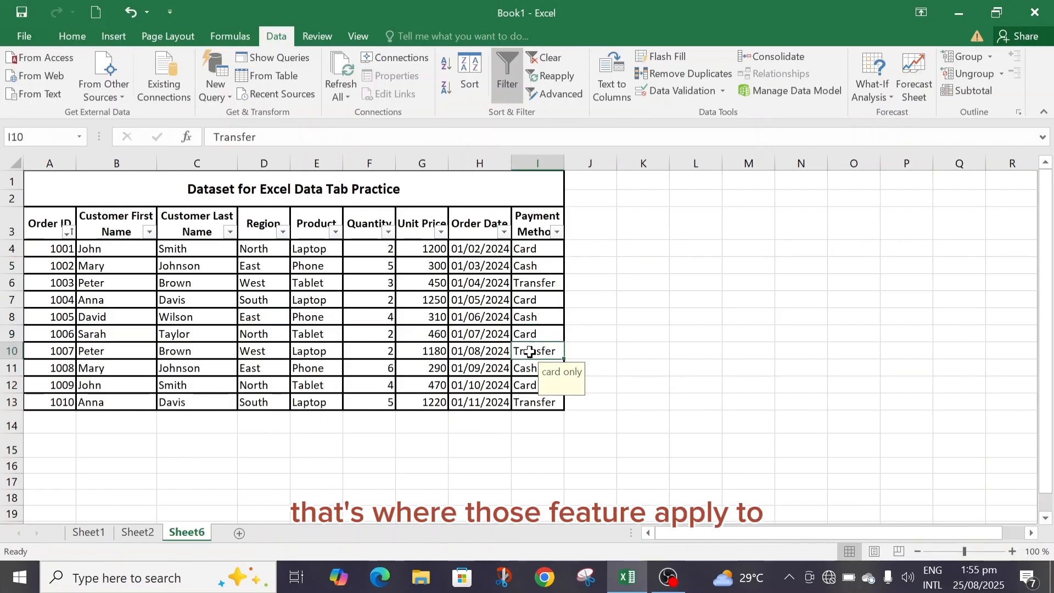
Clear the validation circles with cell I12 selected.
click(530, 386)
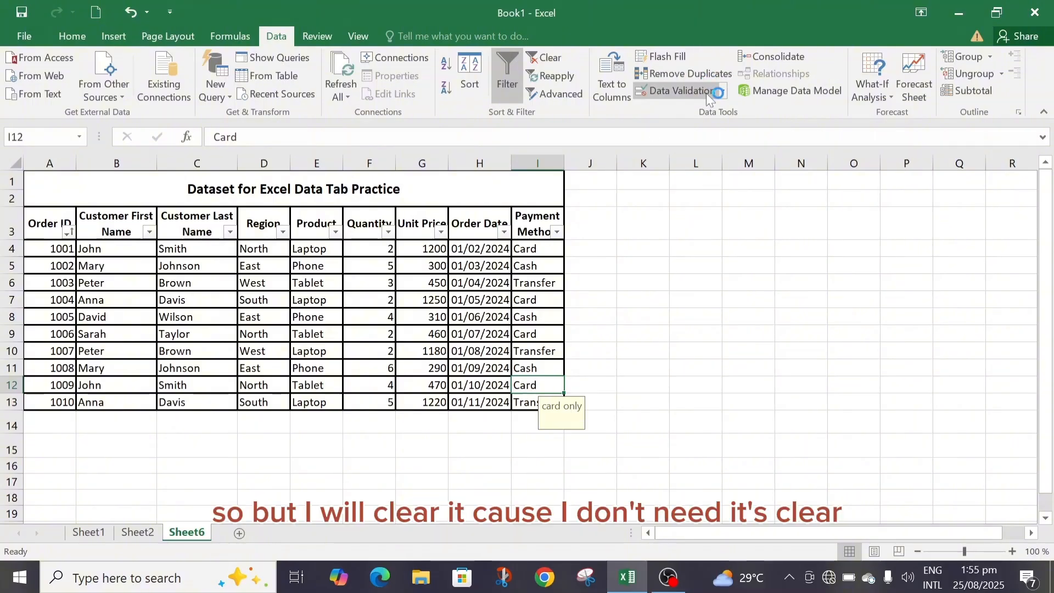
click(721, 92)
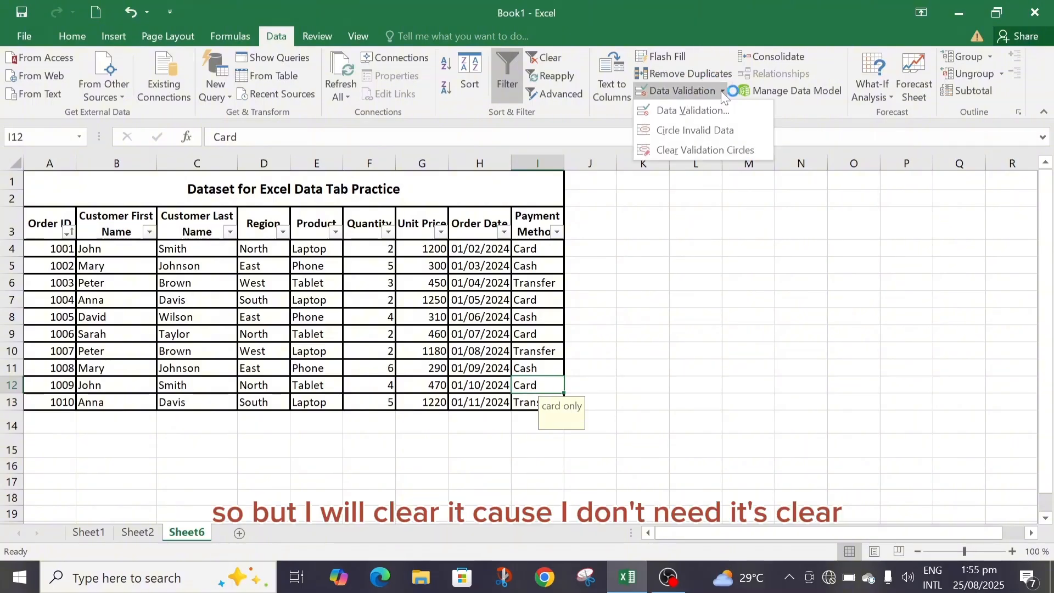
click(716, 150)
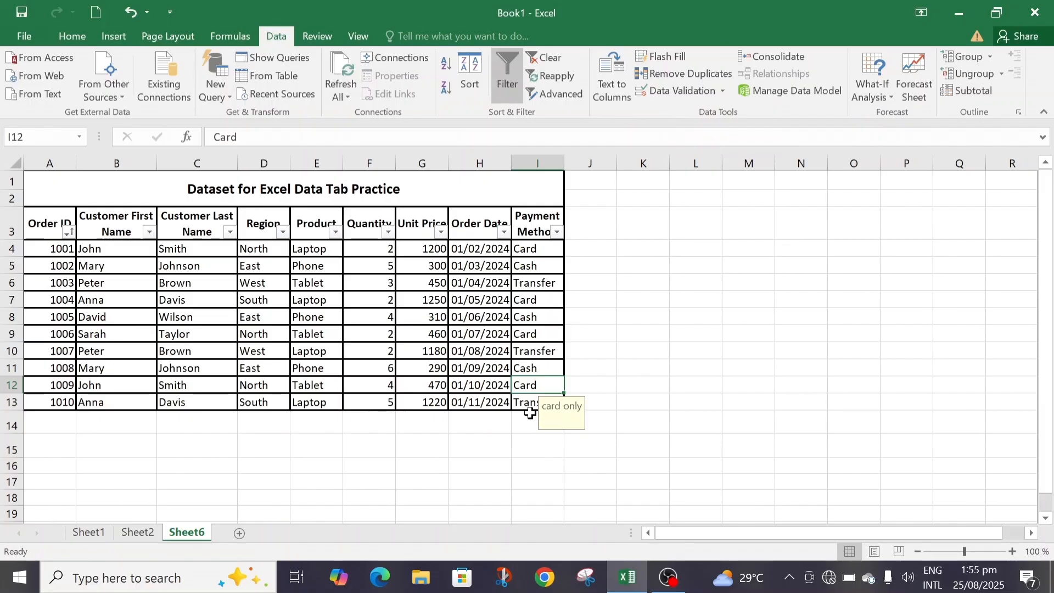
Clear all data validation settings from the Payment Method cells I4:I13, erasing the mixed validation types.
drag(541, 247, 554, 407)
click(691, 94)
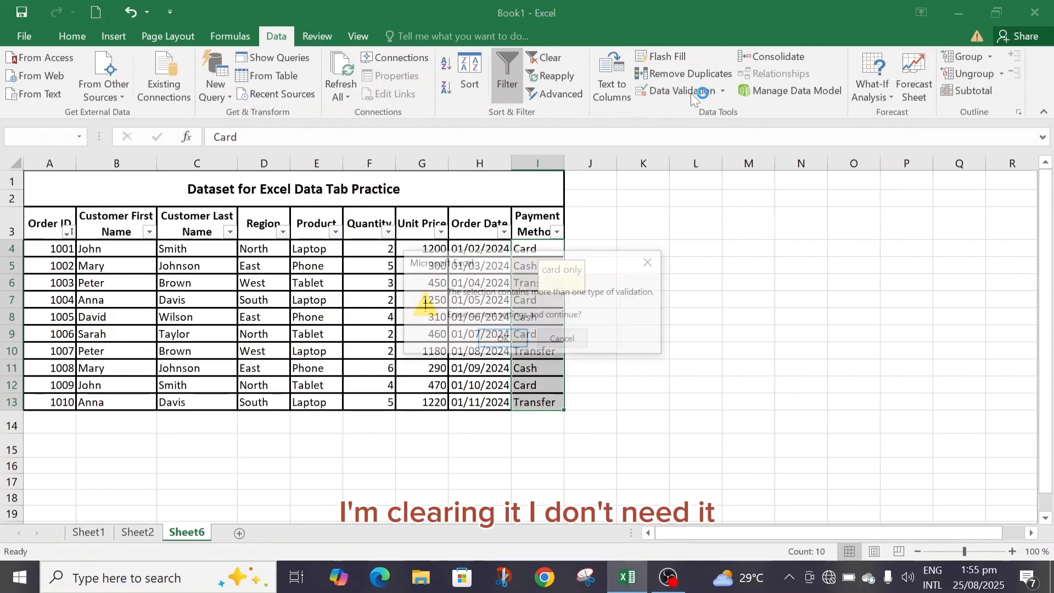
click(505, 334)
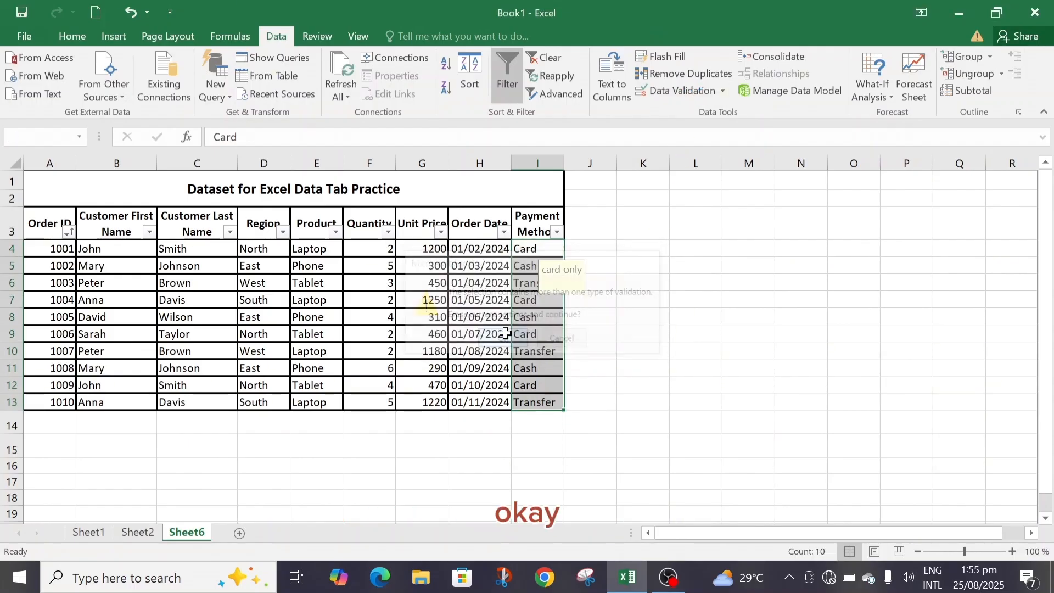
click(633, 383)
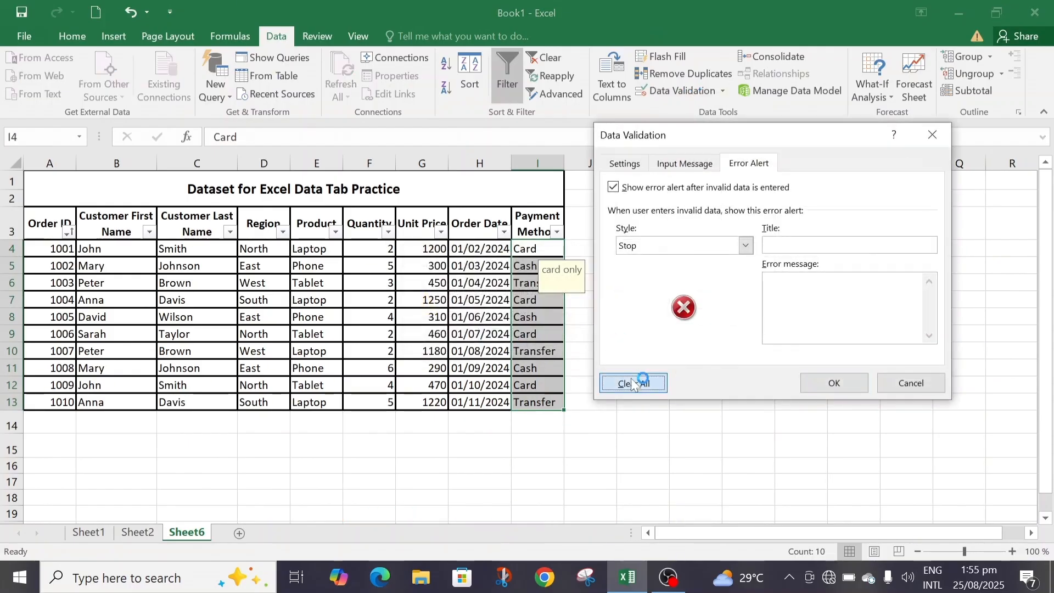
click(826, 385)
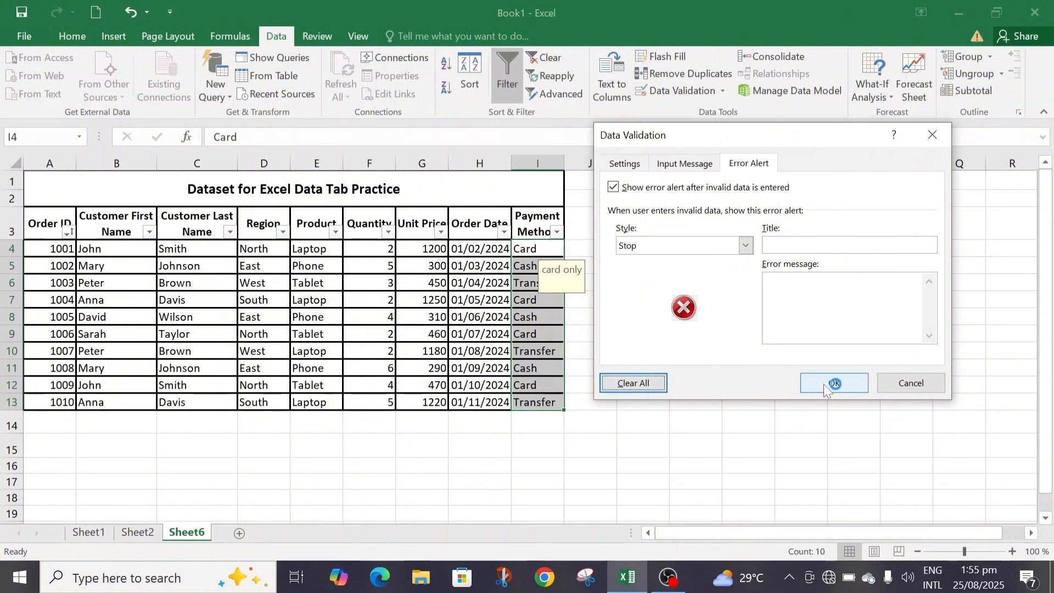
click(636, 384)
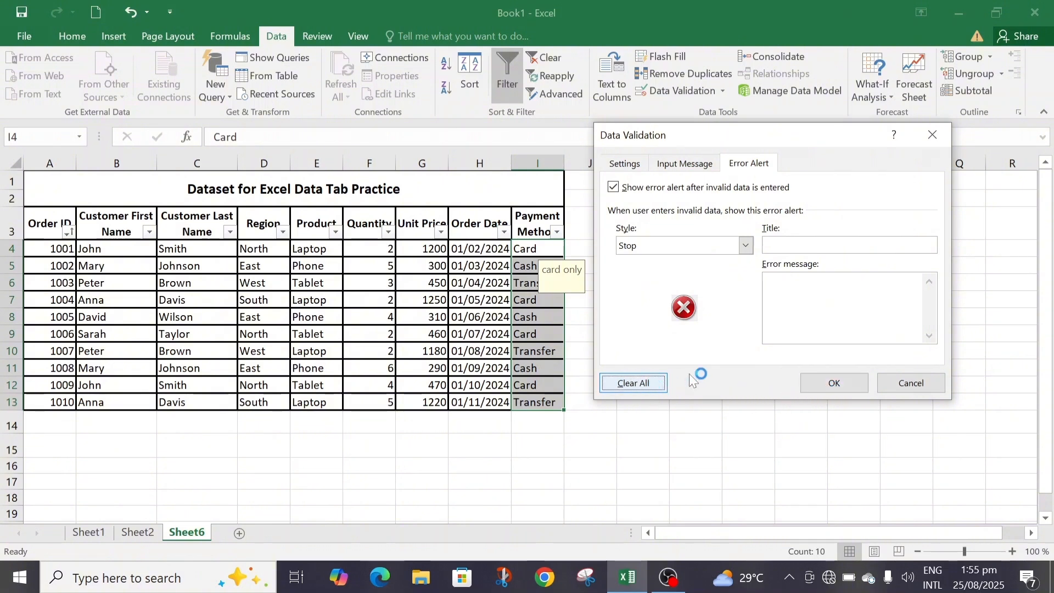
click(852, 383)
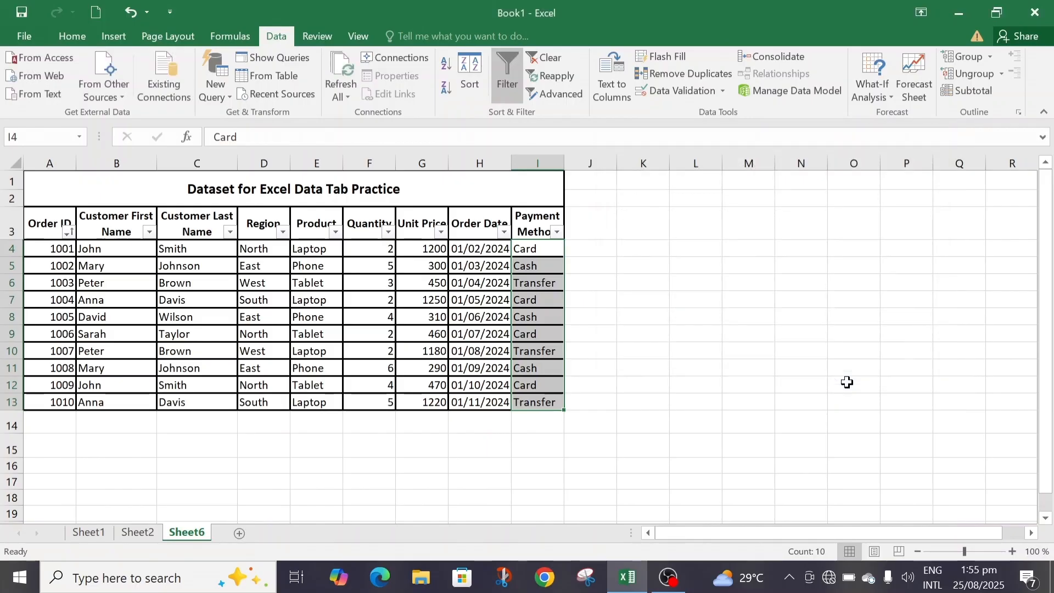
click(684, 270)
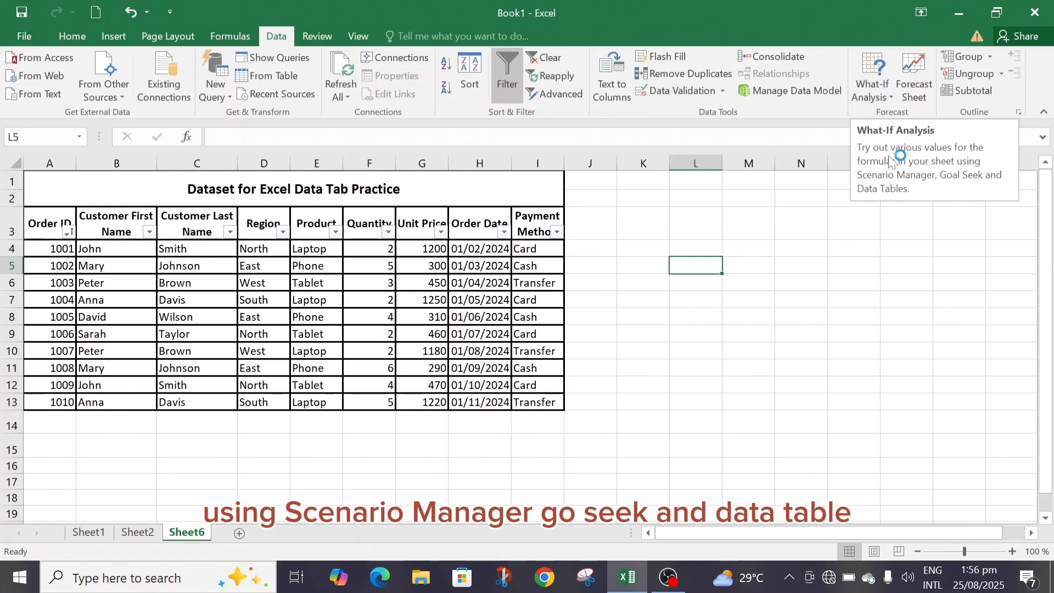
click(891, 100)
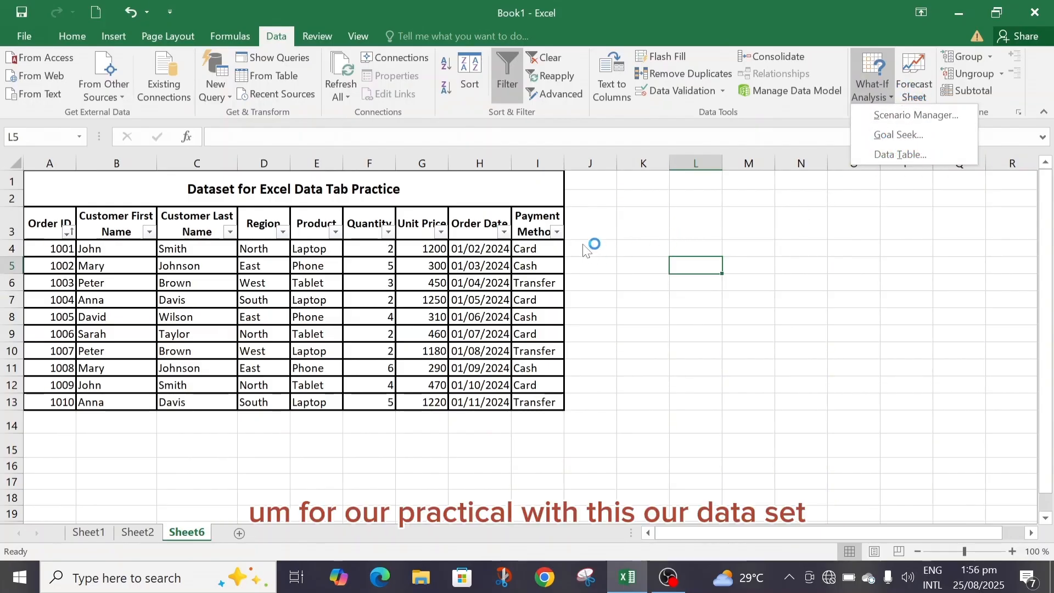
click(416, 252)
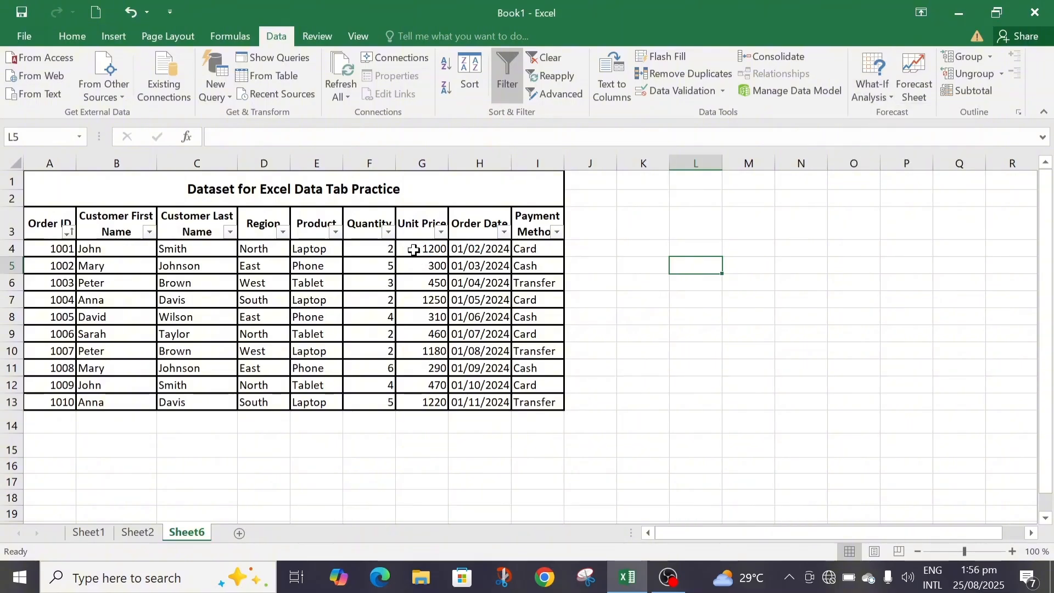
Insert a new column between Unit Price and Order Date and head it "Total Sales" in H3.
click(413, 250)
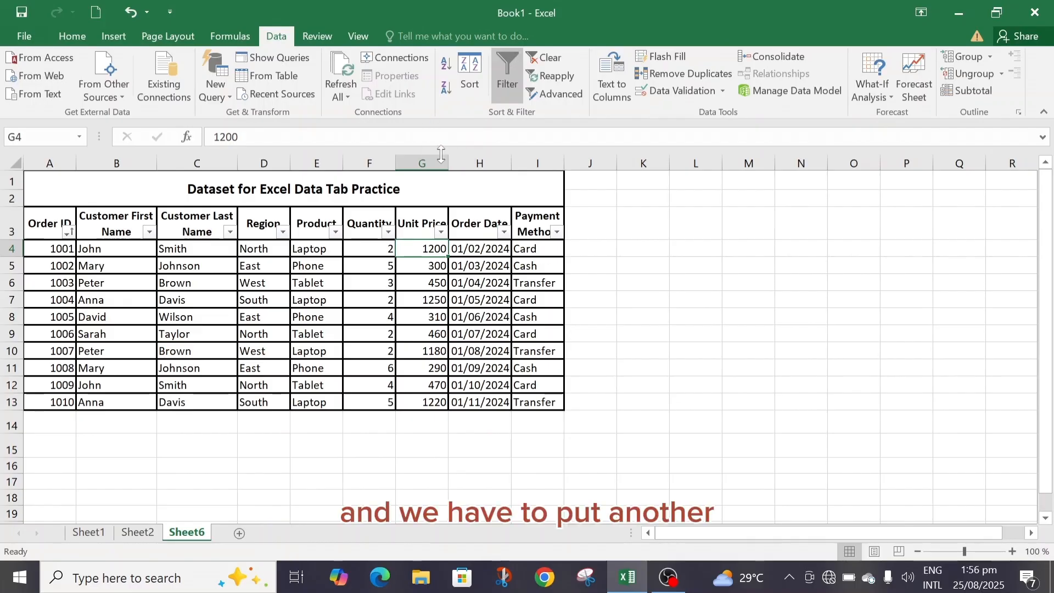
click(458, 159)
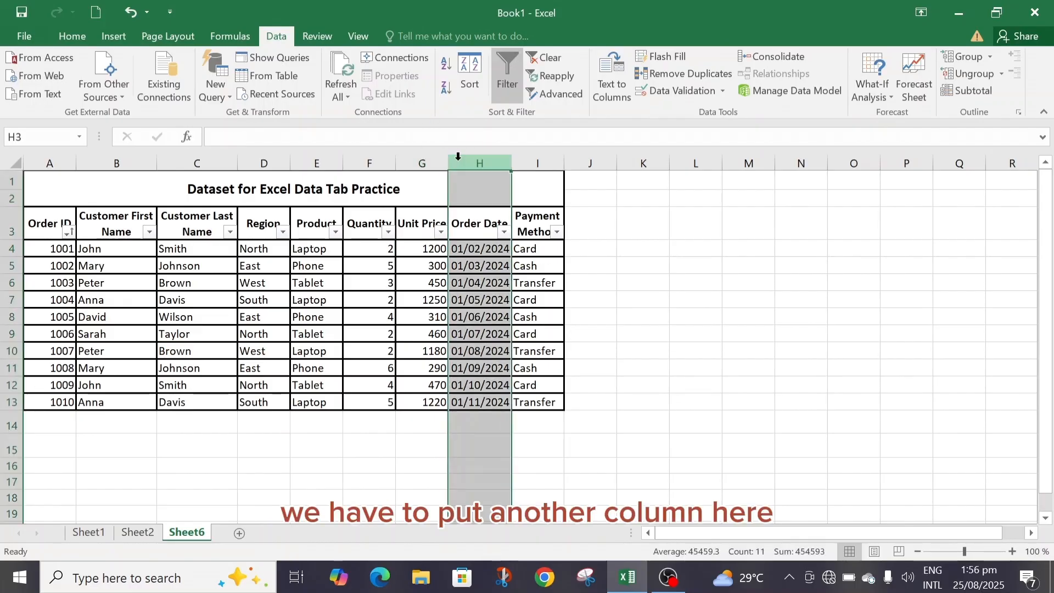
right_click(459, 161)
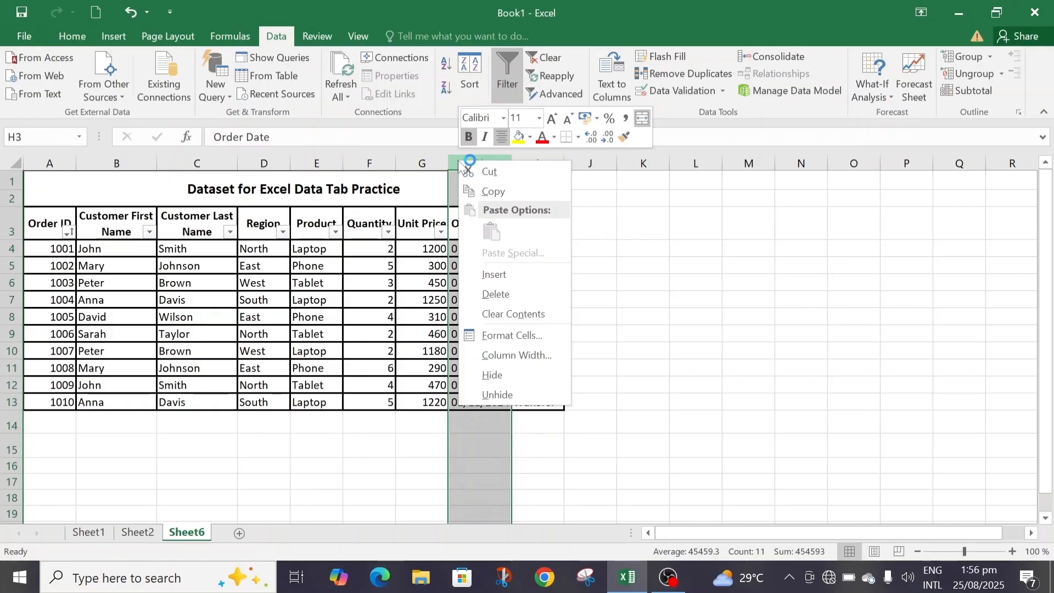
click(492, 273)
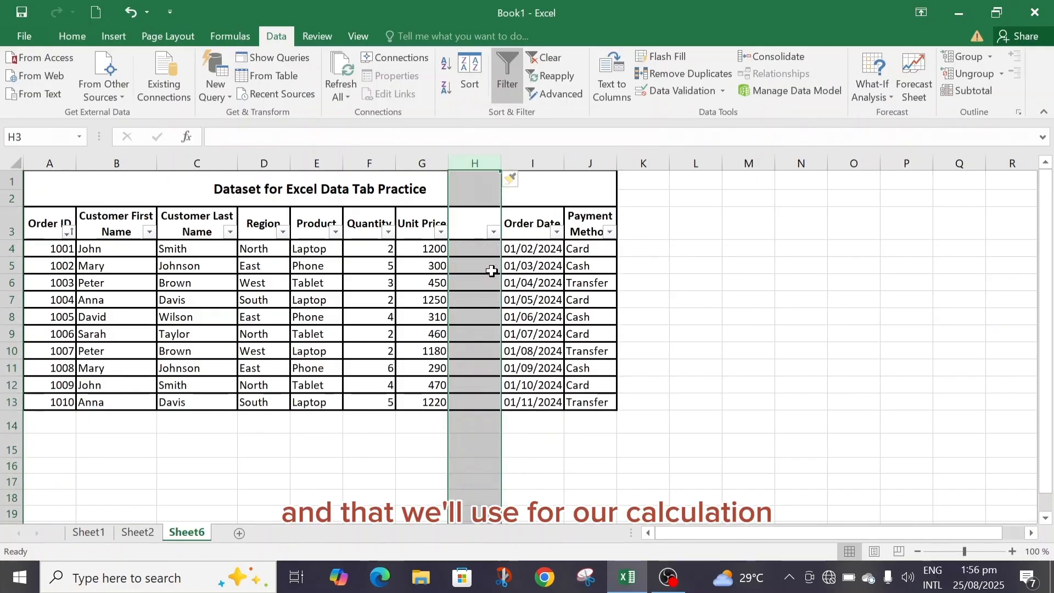
click(475, 216)
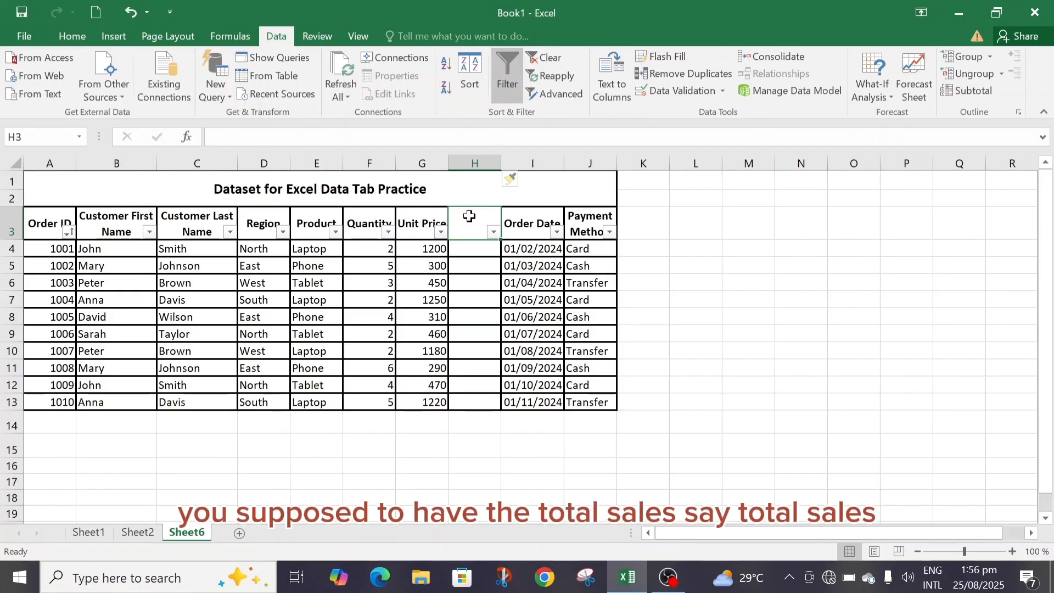
text(T)
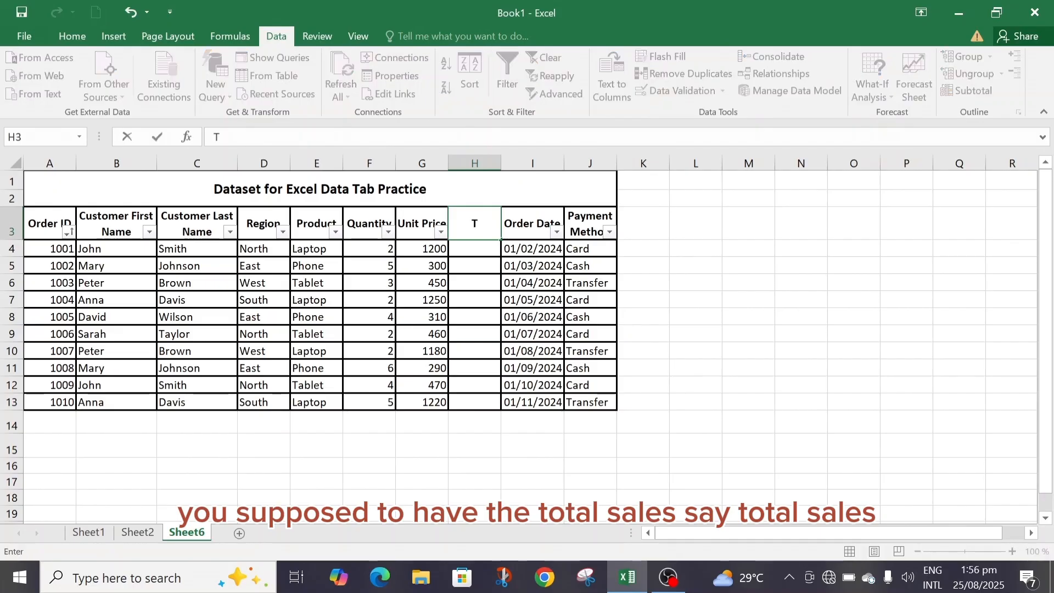
text(otal Sales)
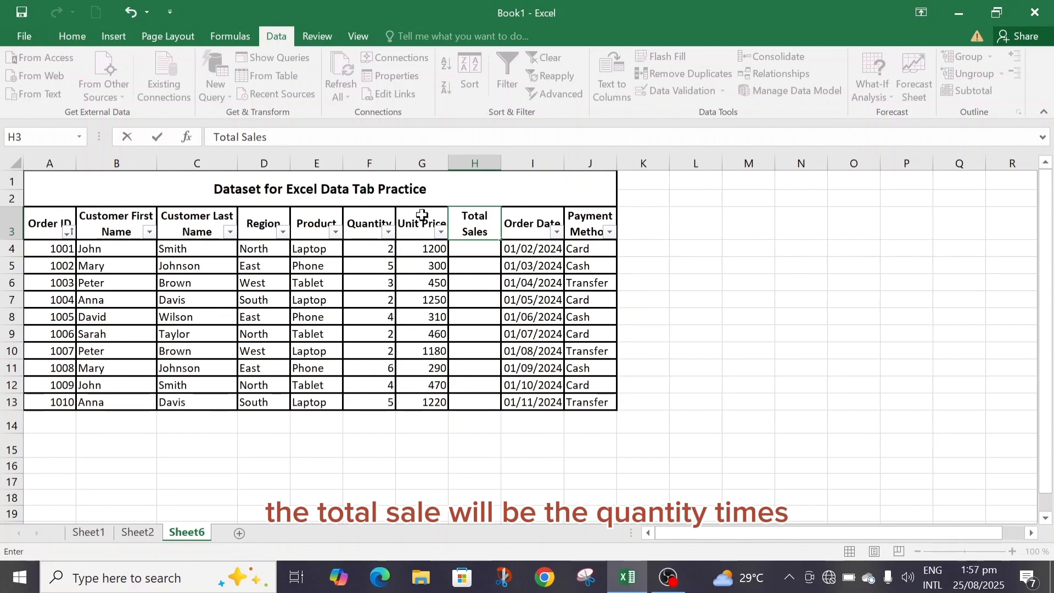
Calculate the first row's total sales in H4 with the formula =F4*G4.
click(470, 250)
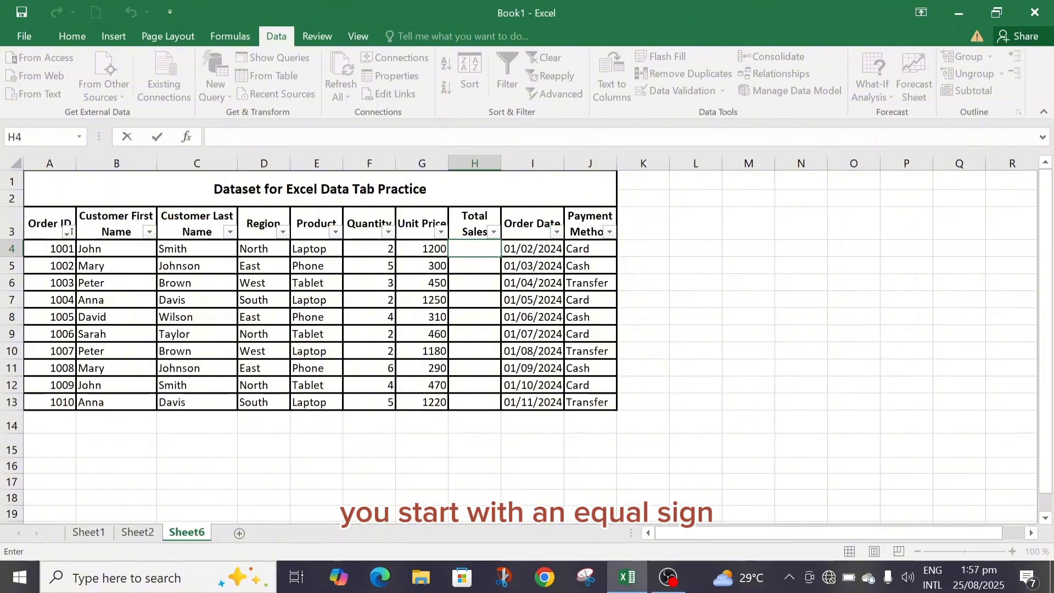
text(=)
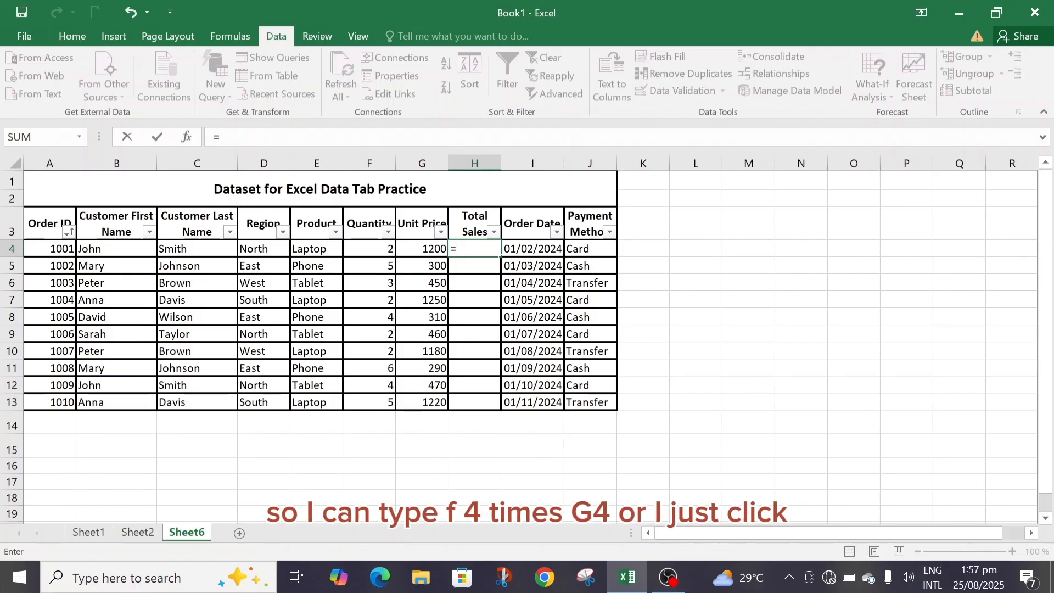
click(376, 248)
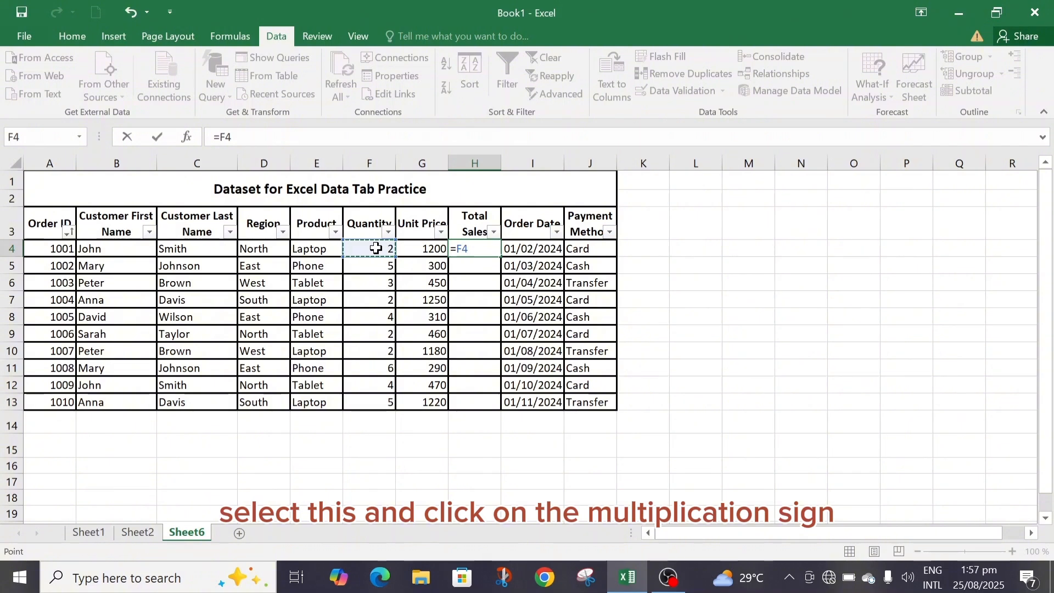
text(*)
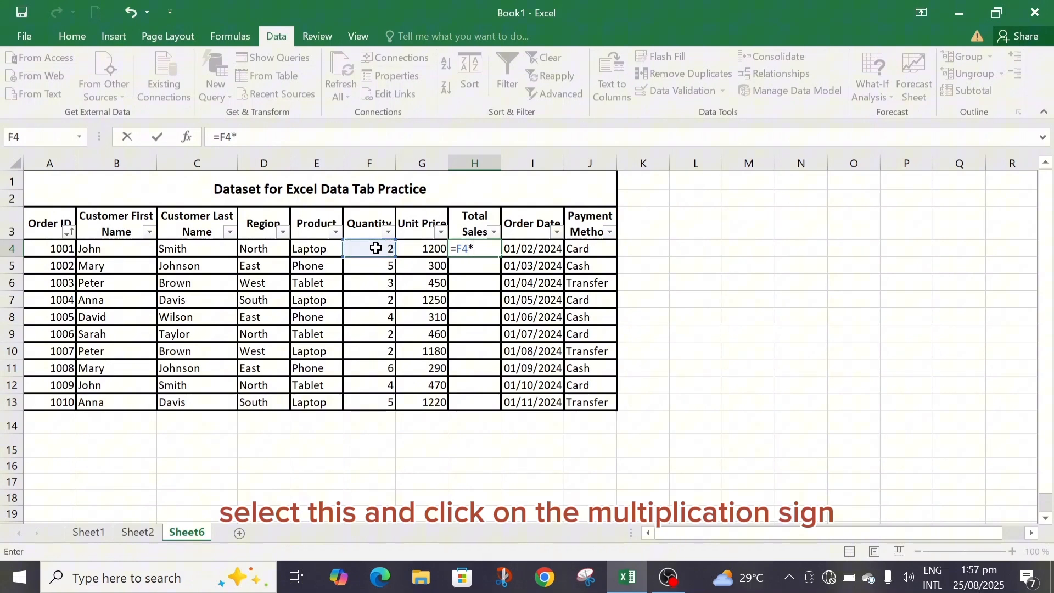
click(428, 251)
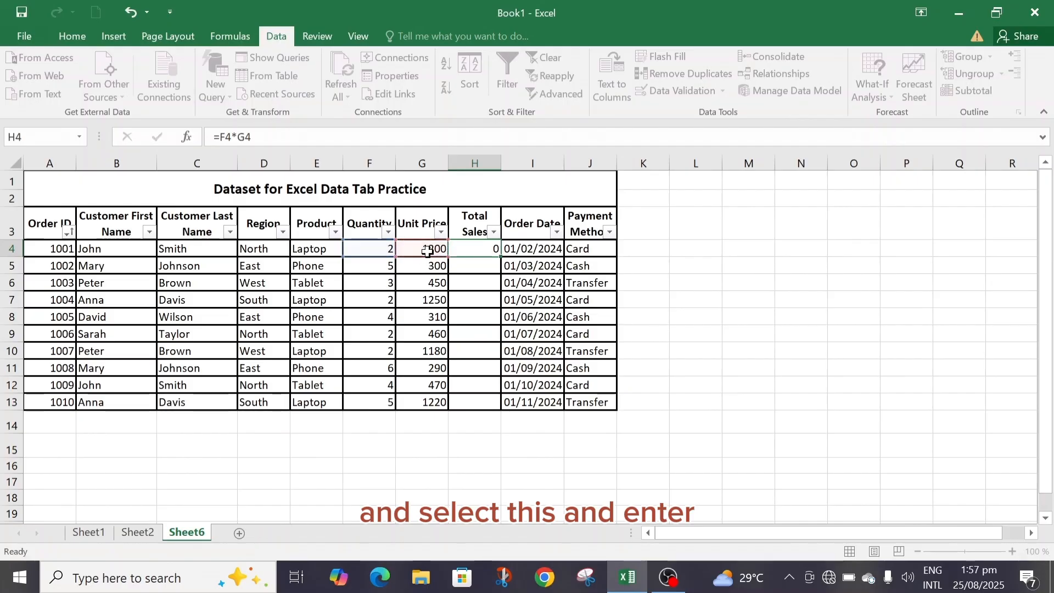
key(Return)
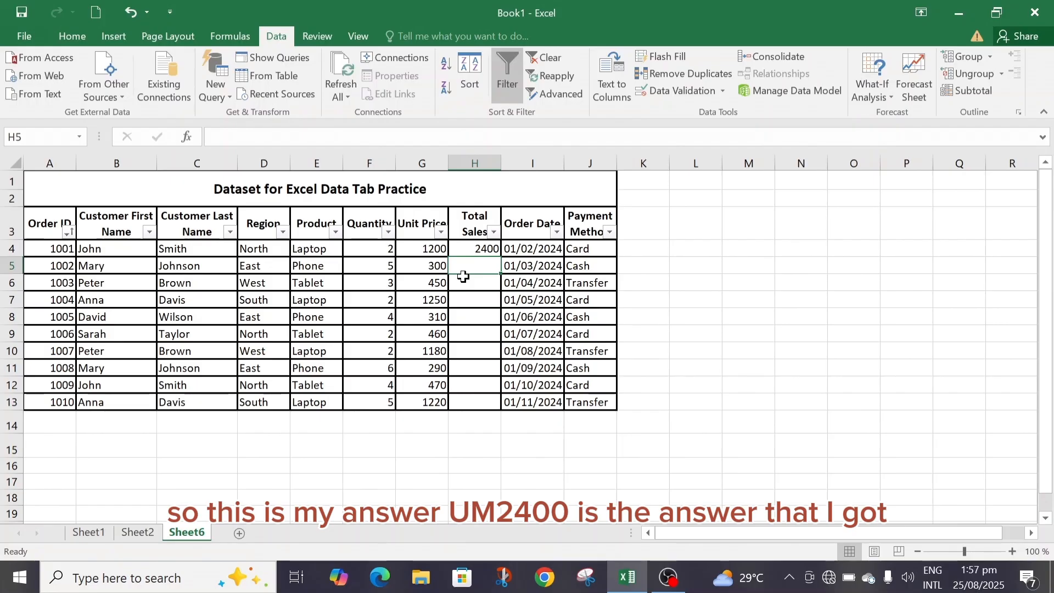
Fill the Total Sales formula from H4 down through H13.
click(484, 249)
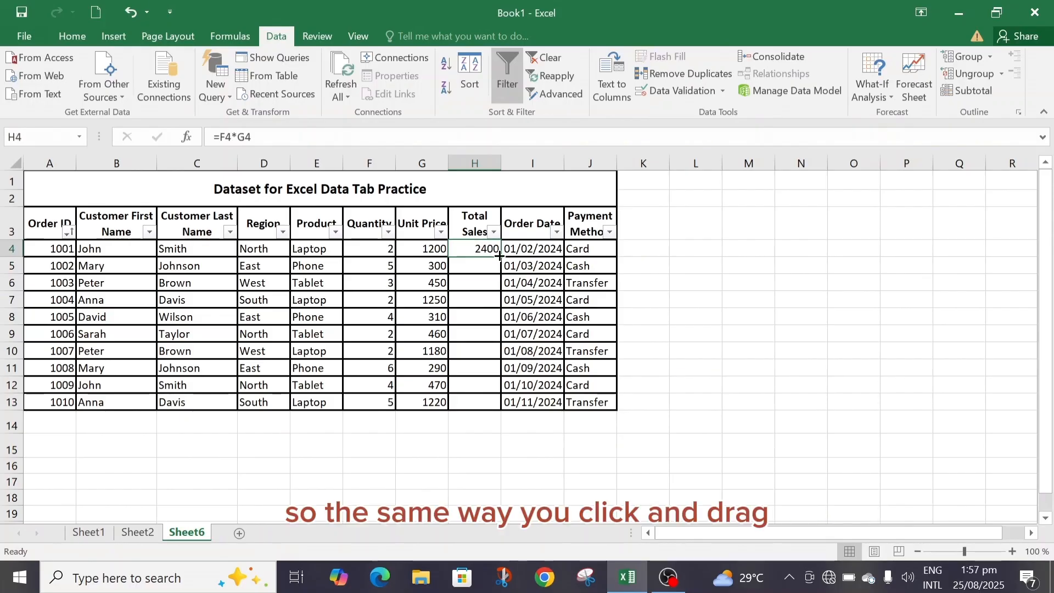
drag(499, 256, 504, 390)
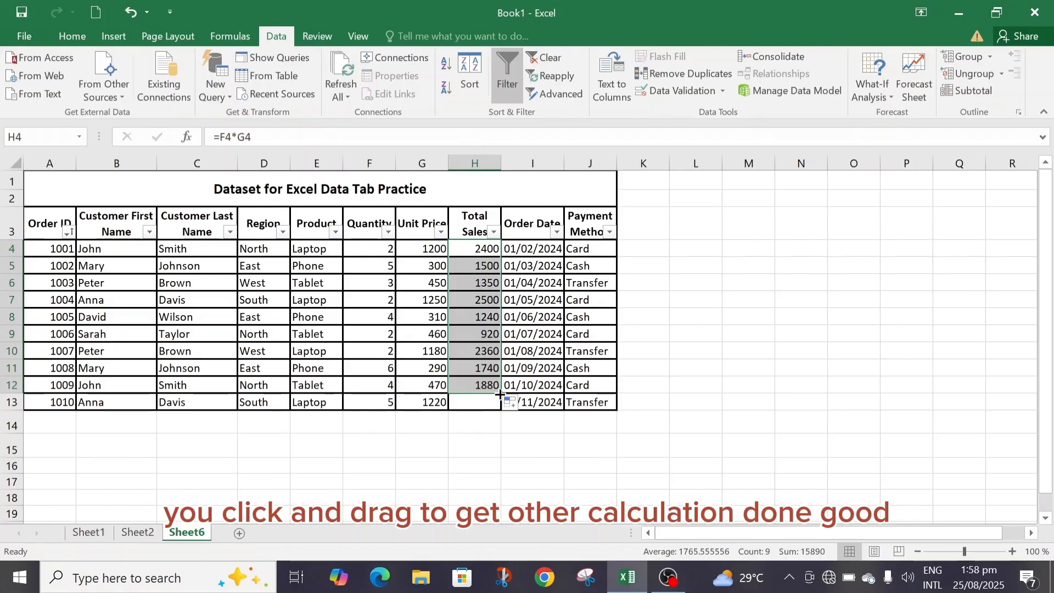
drag(500, 395, 499, 409)
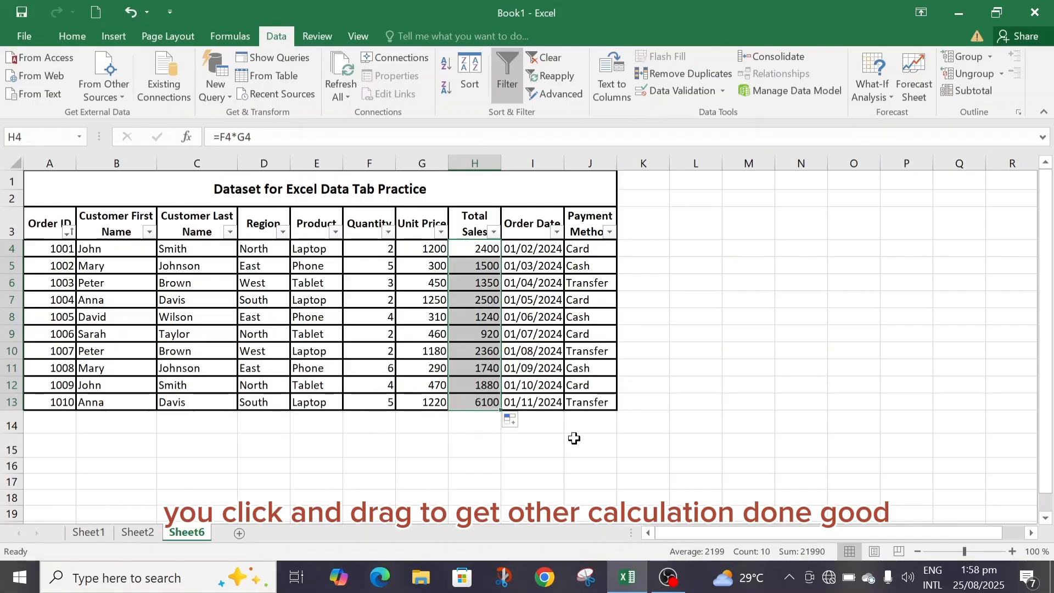
click(640, 220)
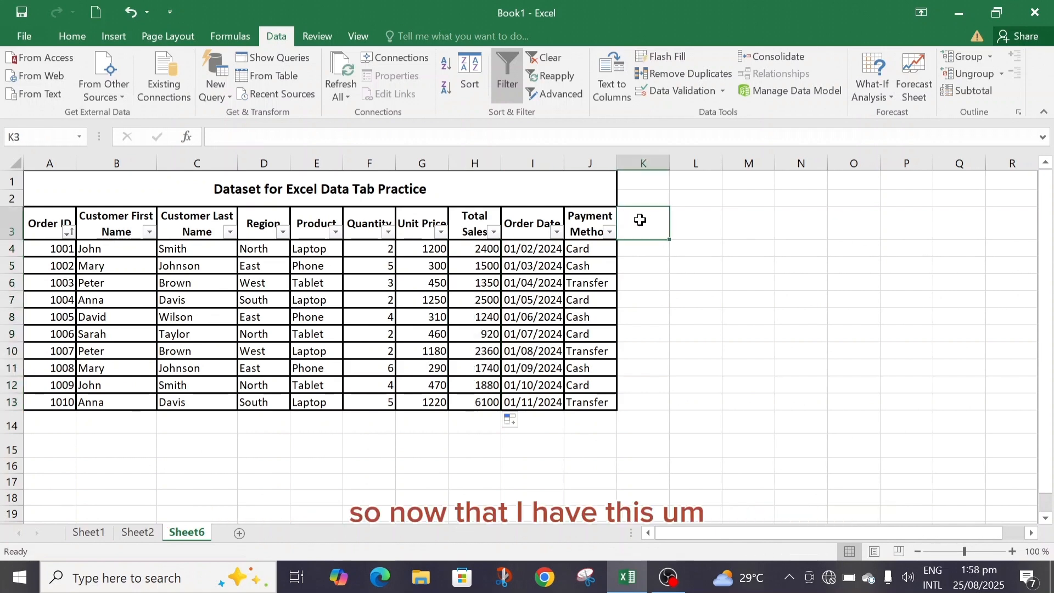
click(892, 94)
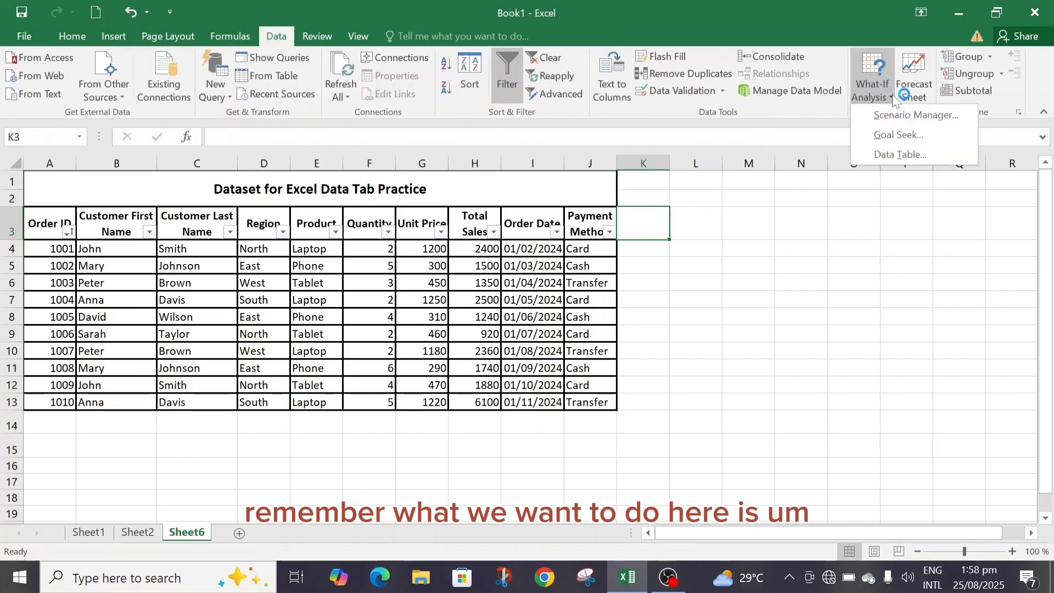
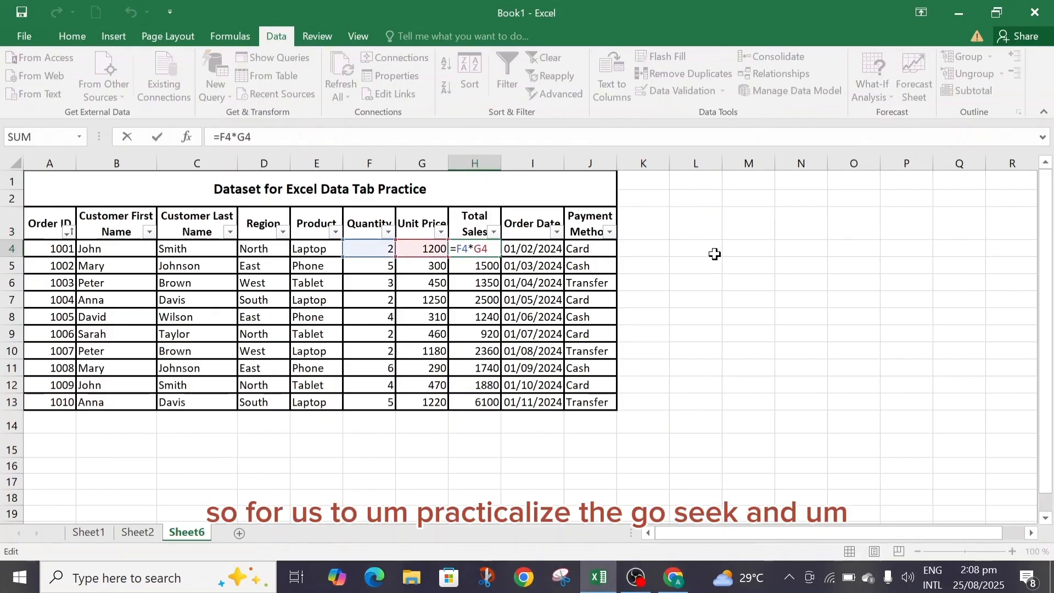
click(714, 253)
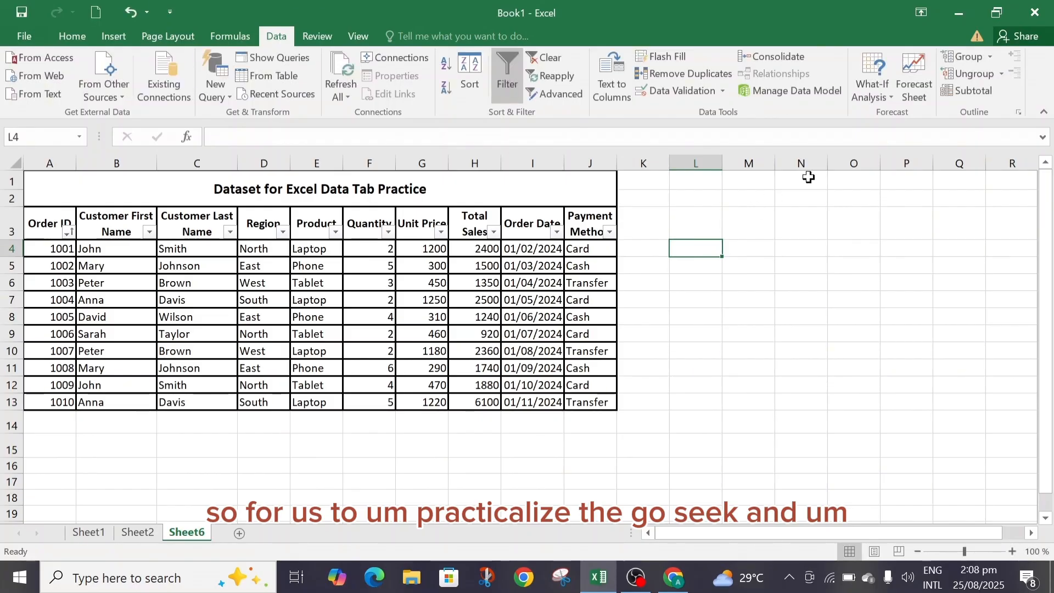
click(881, 97)
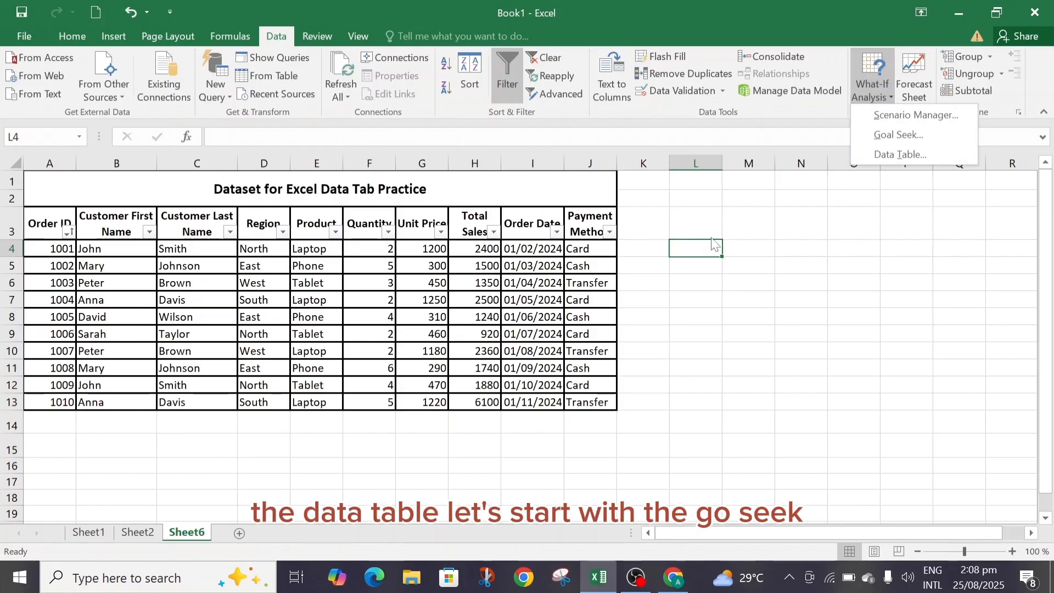
click(745, 244)
click(744, 249)
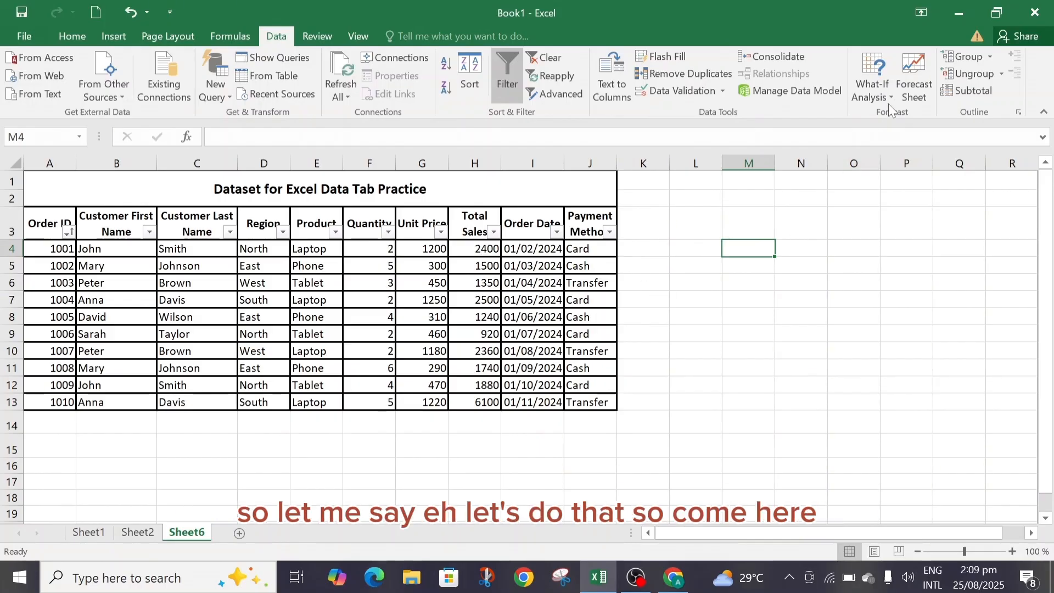
Inspect the Total Sales formula in H4 and its referenced cells without changing it.
click(471, 246)
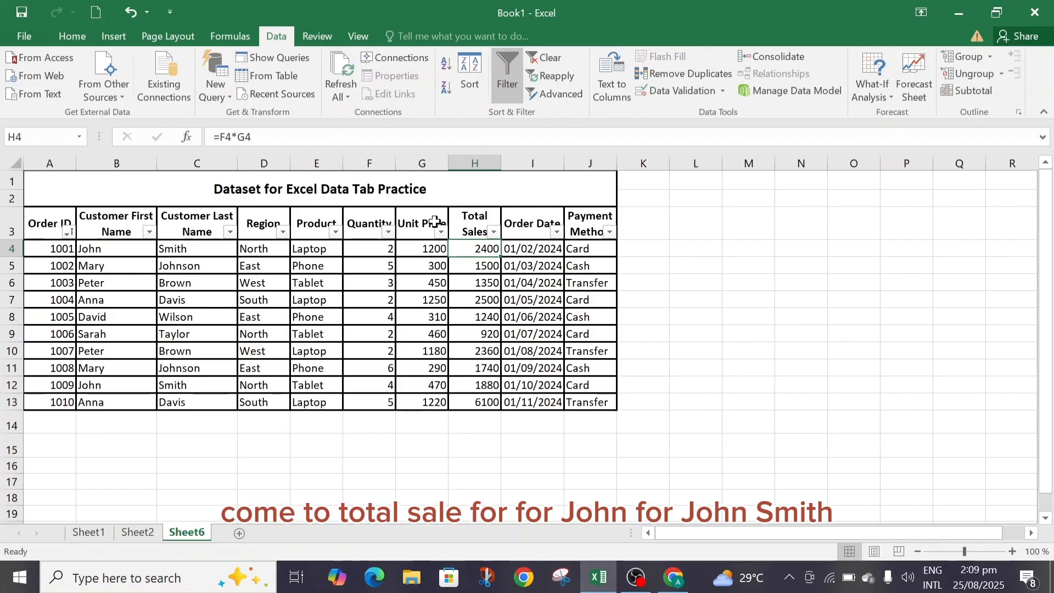
key(F2)
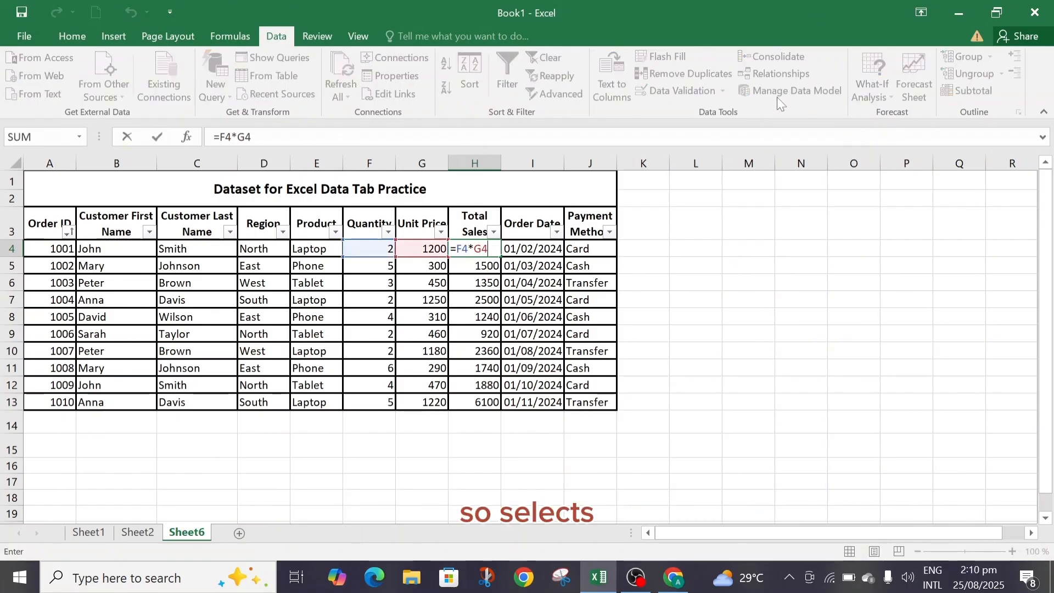
key(Escape)
click(698, 295)
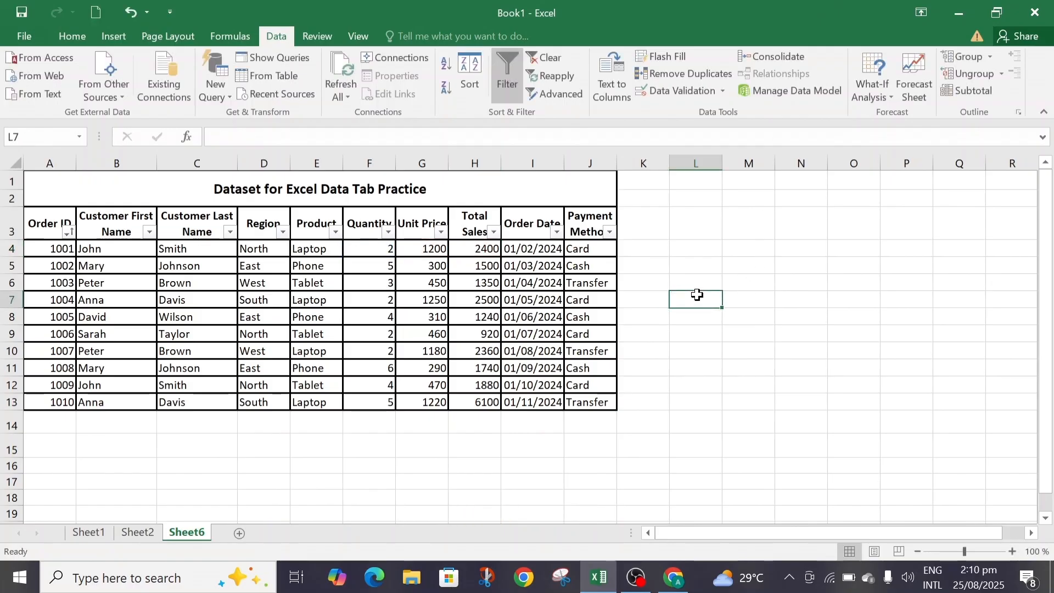
click(527, 249)
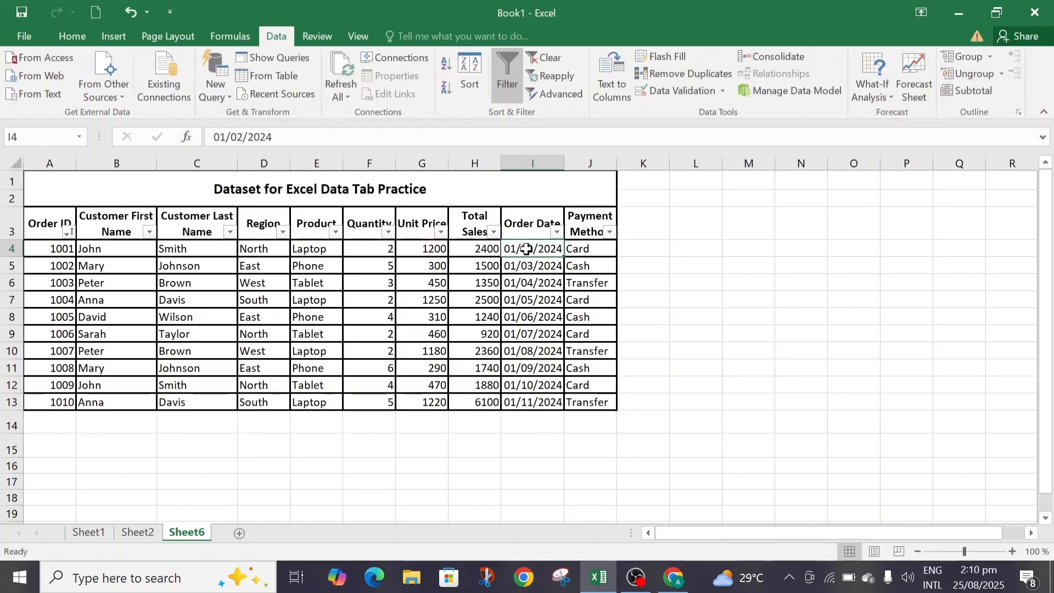
Run Goal Seek to bring total sales in H4 to 6000 by changing the quantity in F4, and keep the solution.
click(473, 249)
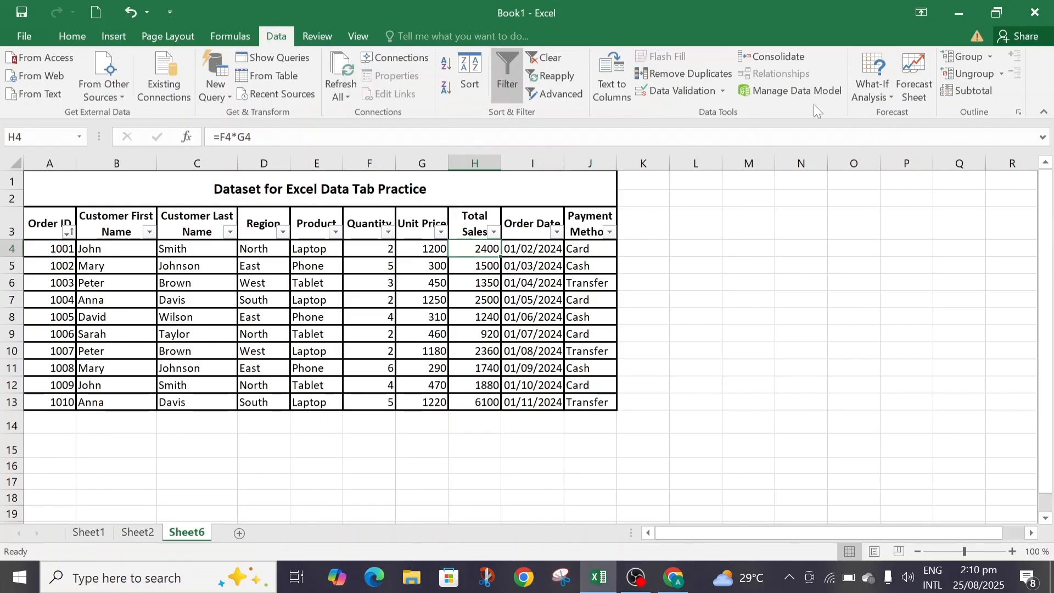
click(872, 97)
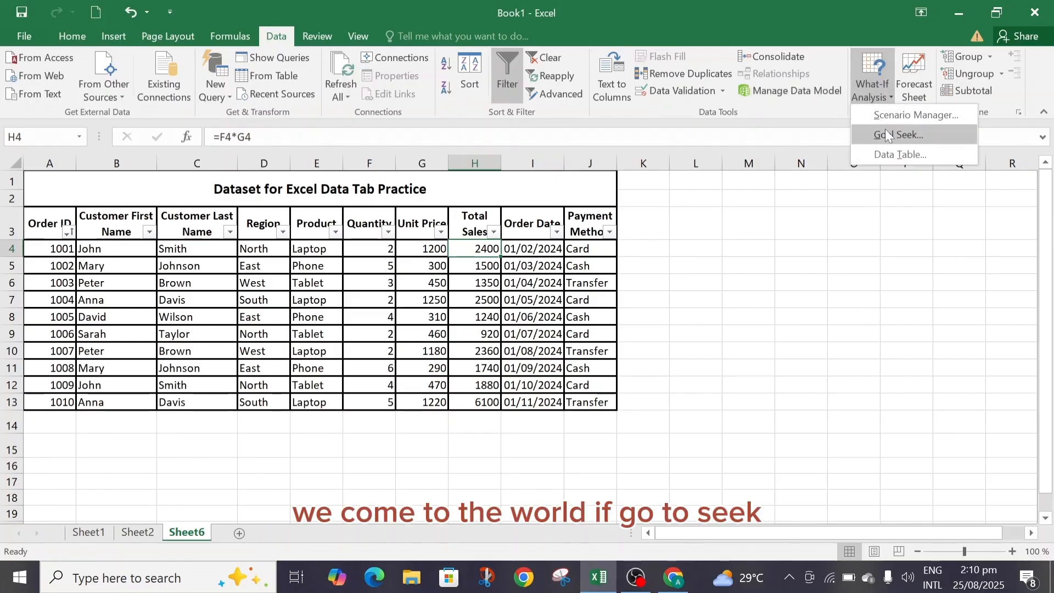
click(886, 135)
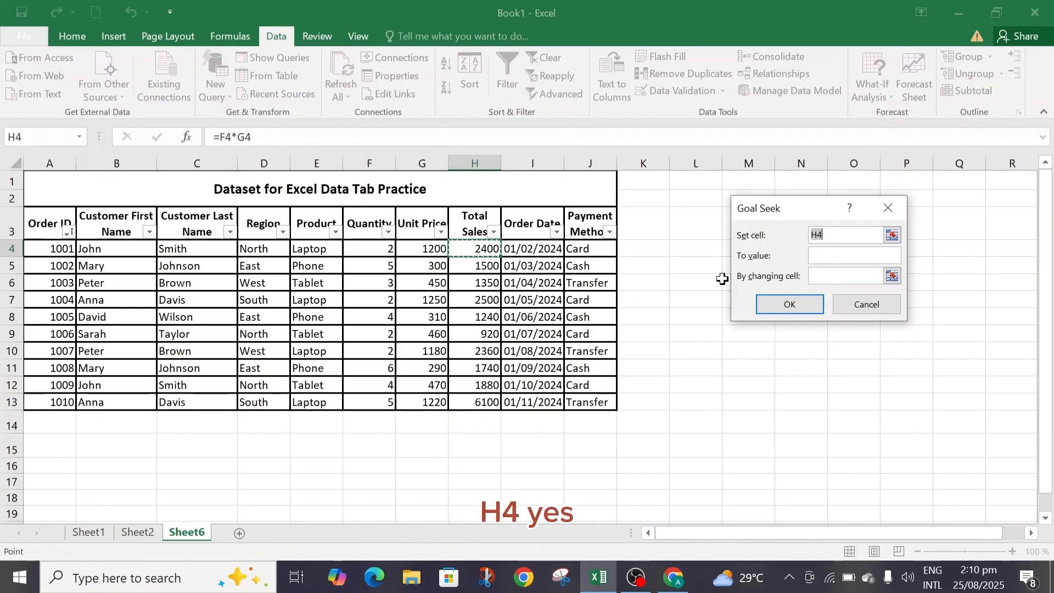
click(835, 258)
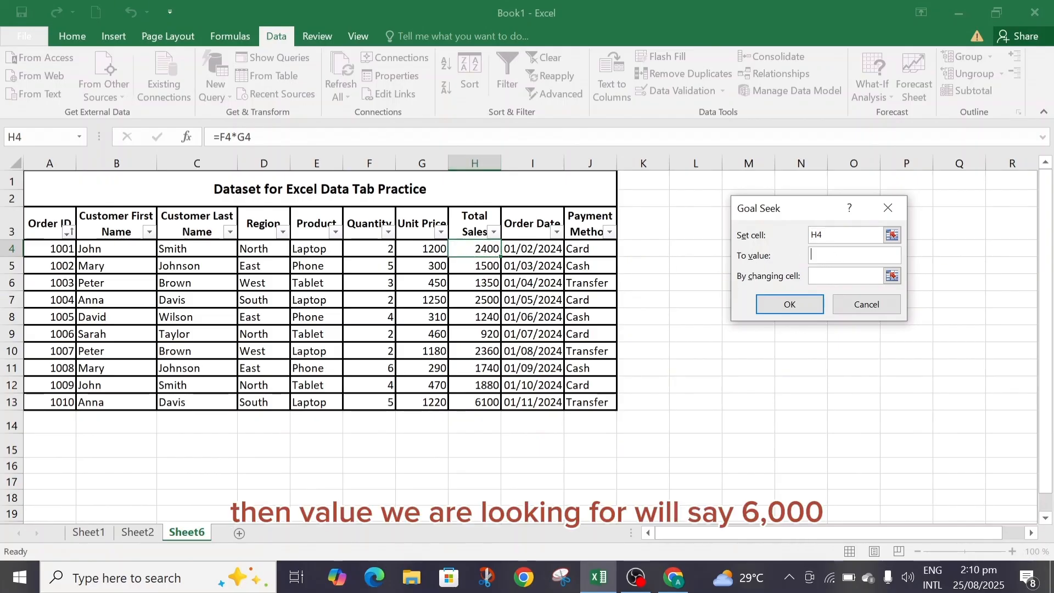
text(6000)
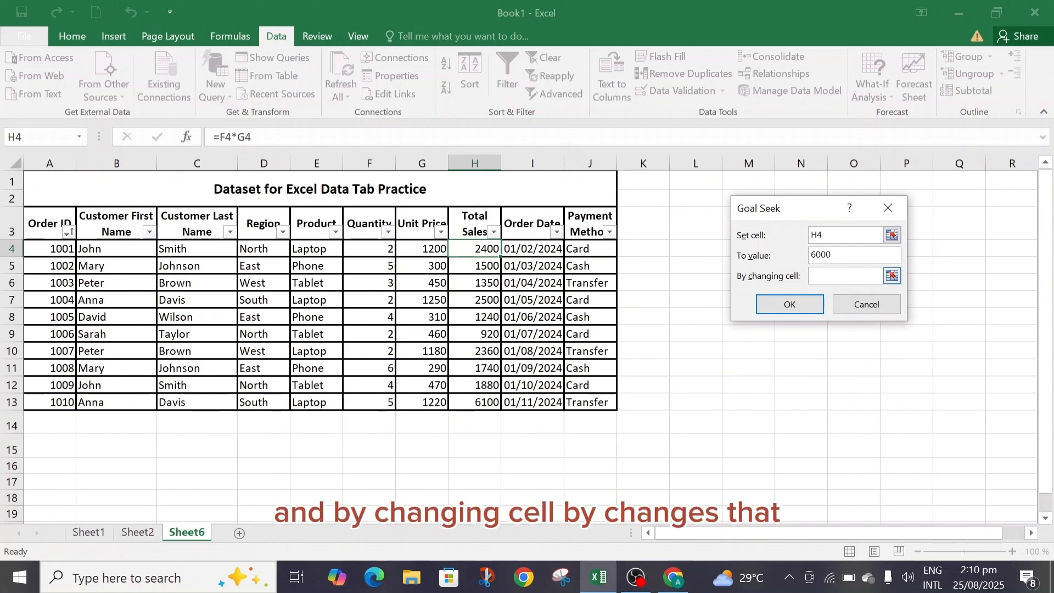
key(Tab)
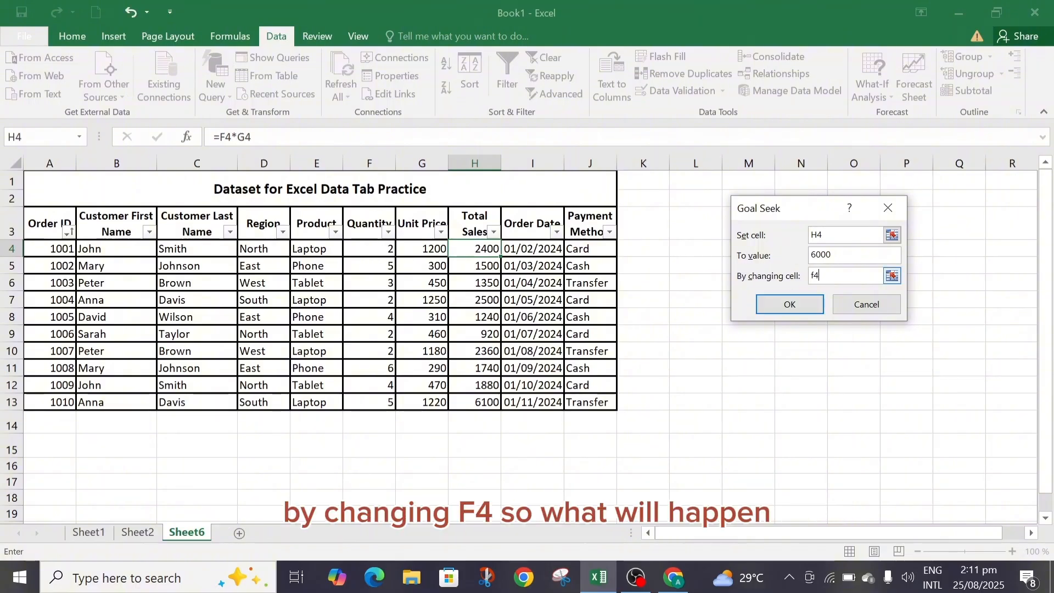
click(799, 297)
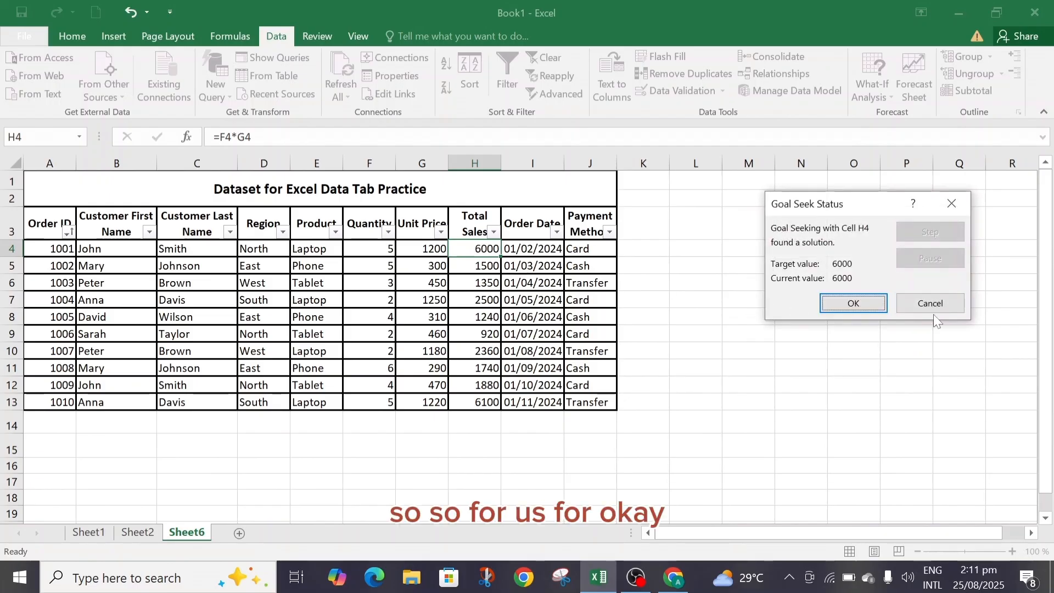
click(845, 304)
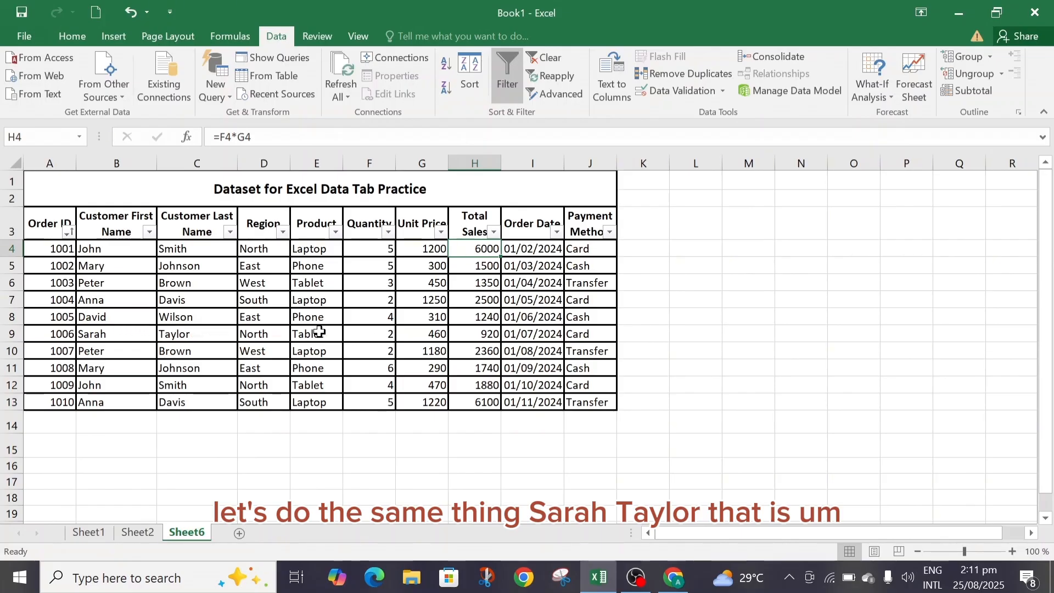
Run Goal Seek to bring total sales in H9 to 8000 by changing the quantity in F9, and keep the solution.
click(483, 336)
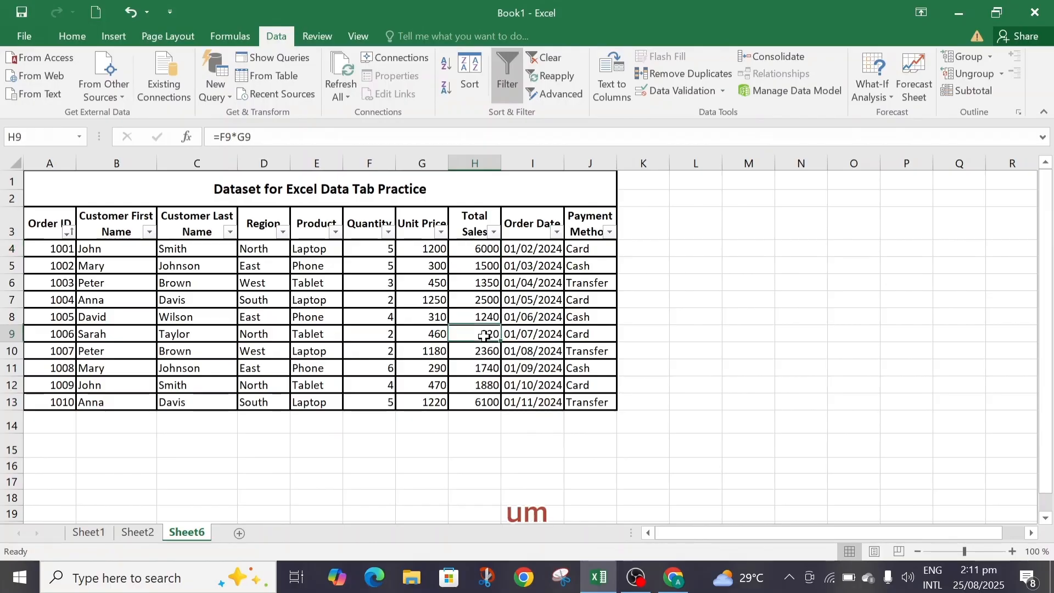
double_click(484, 336)
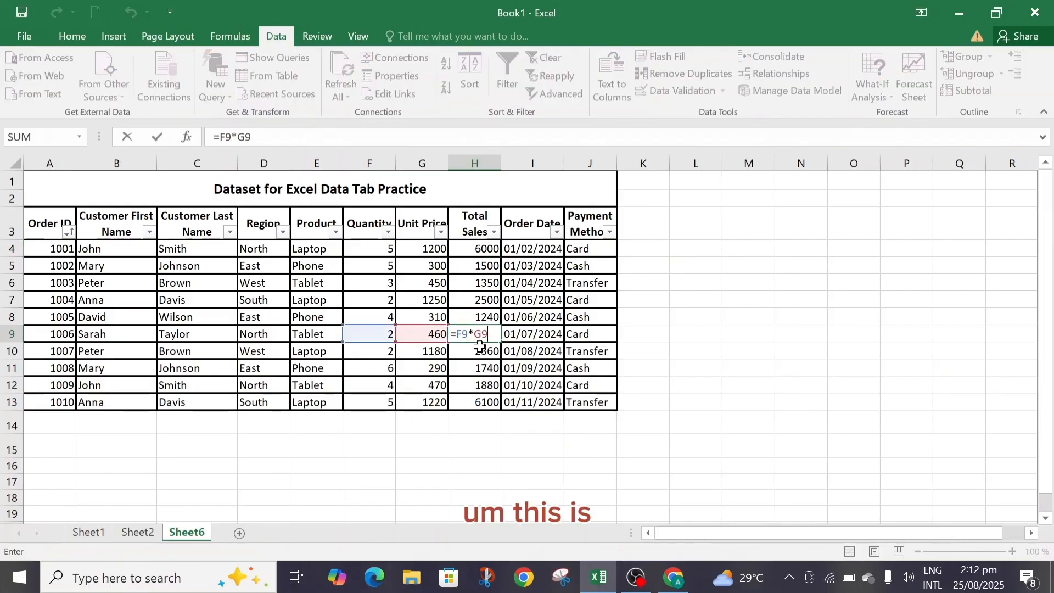
click(517, 334)
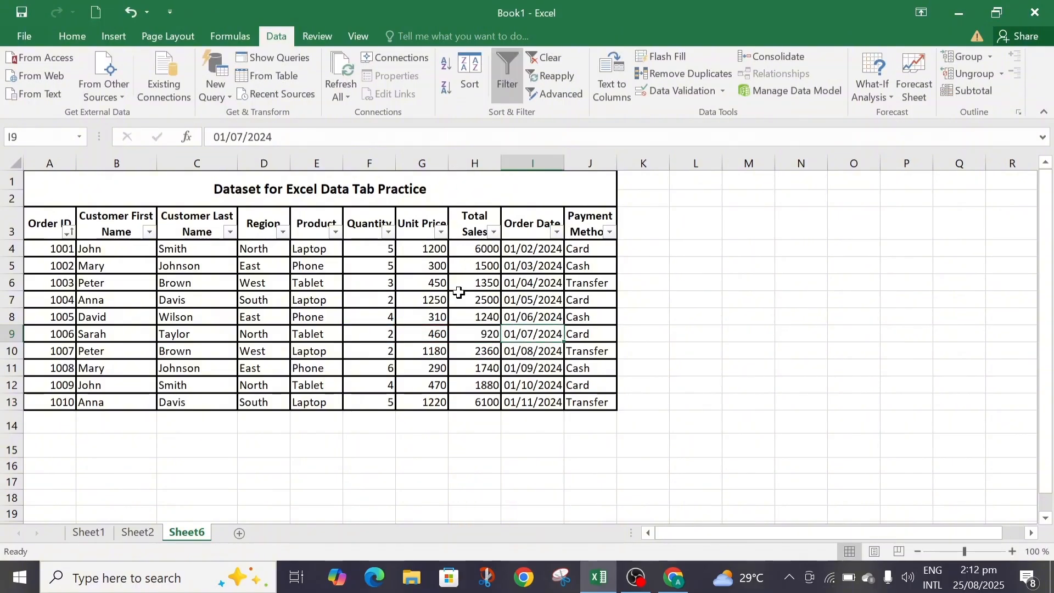
click(479, 334)
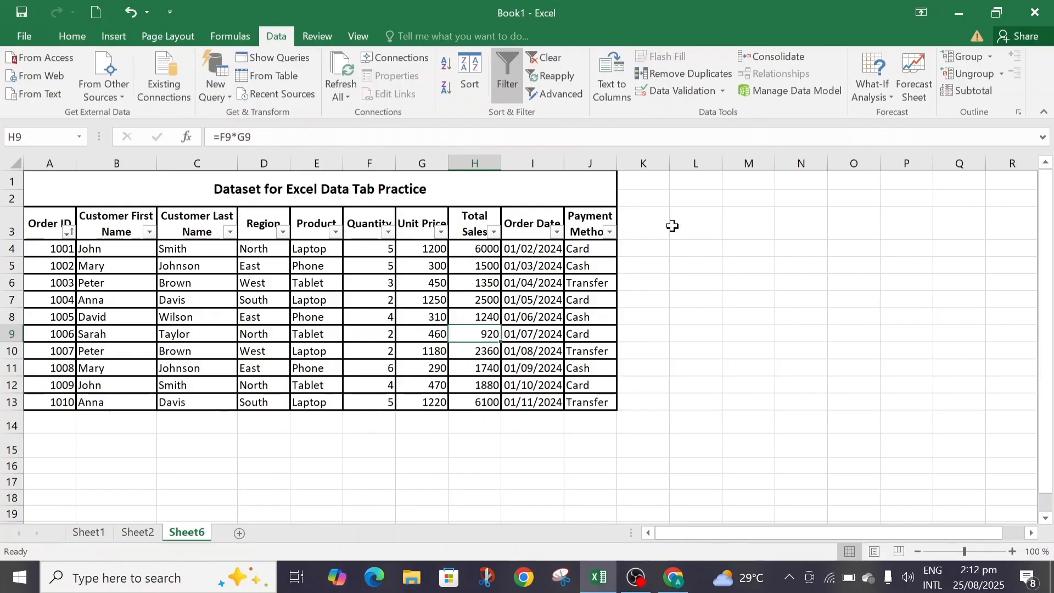
click(877, 95)
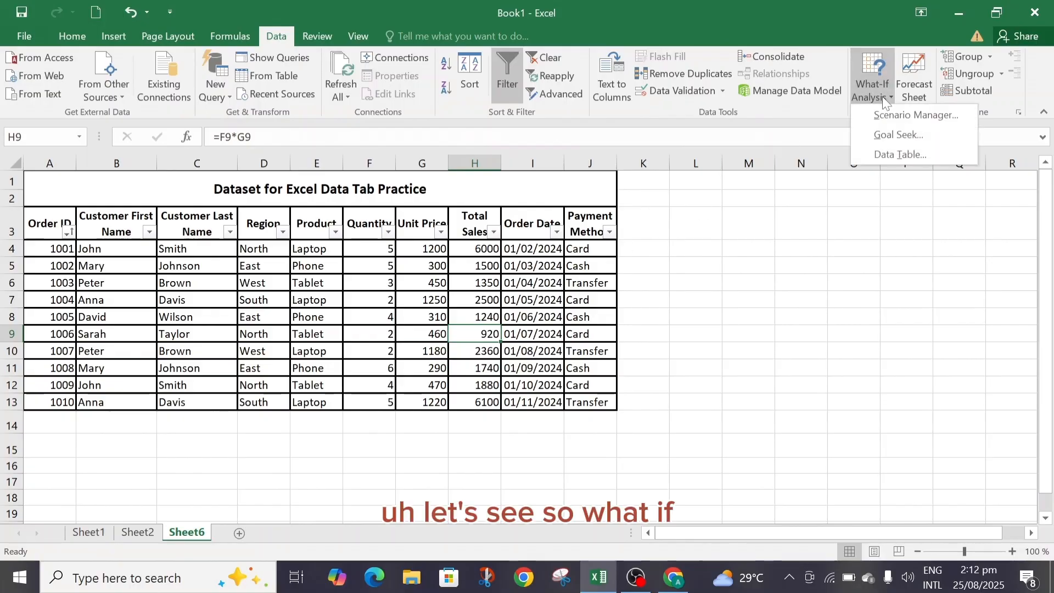
click(898, 135)
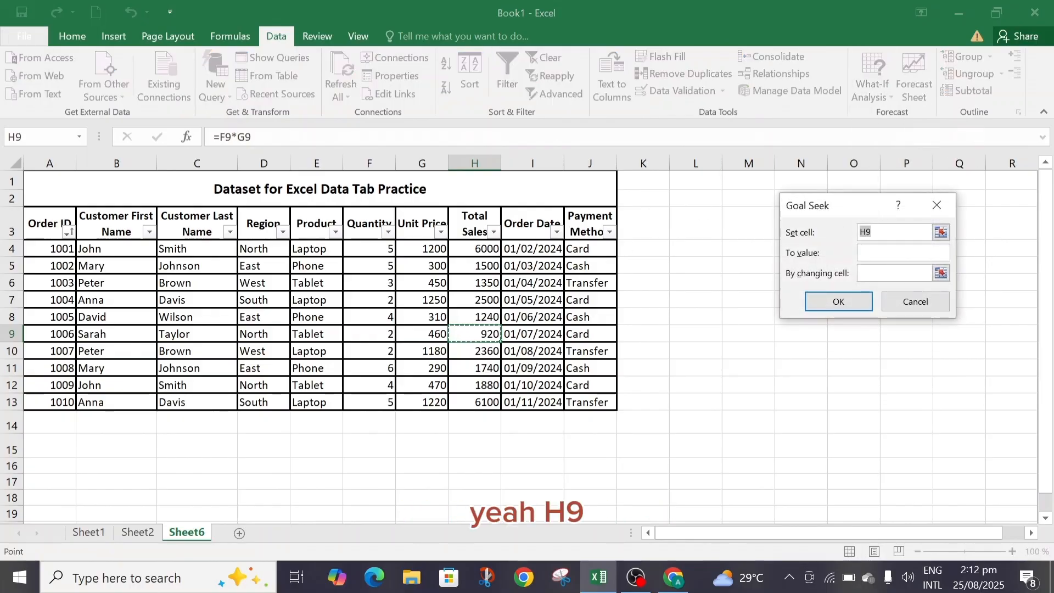
click(903, 252)
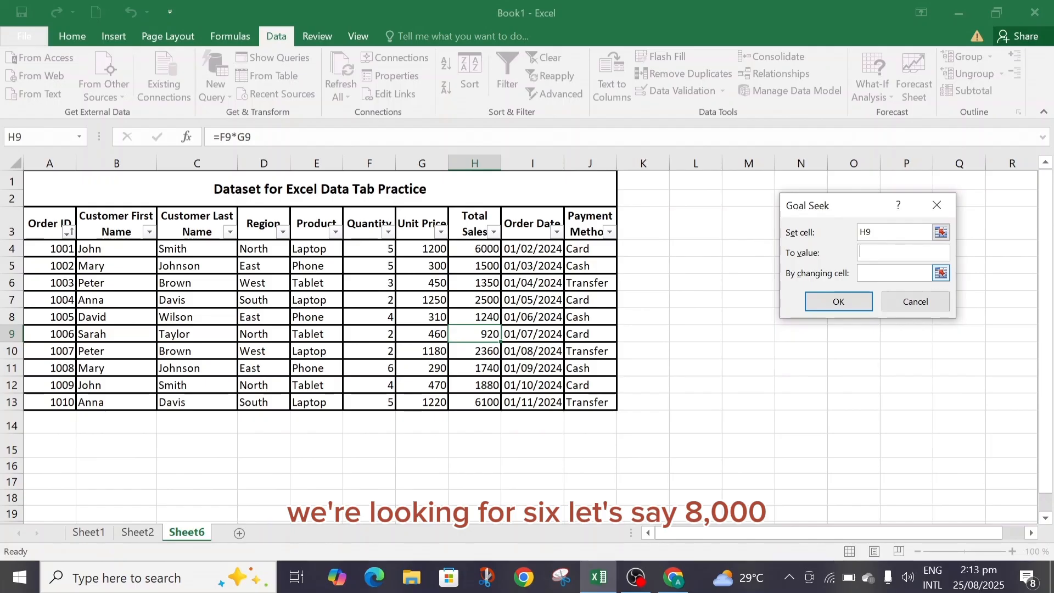
text(000)
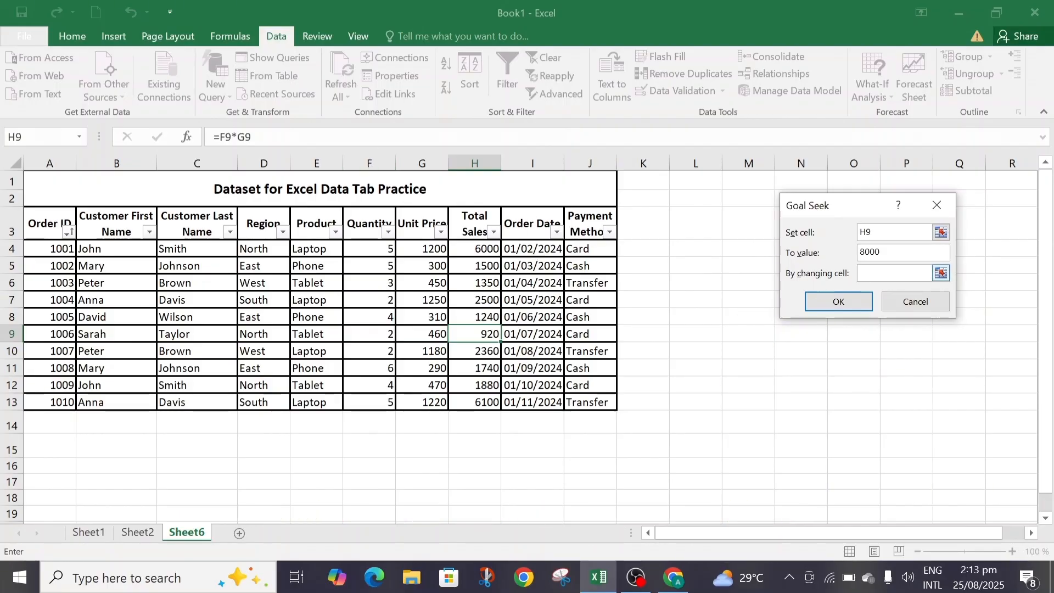
text(f9)
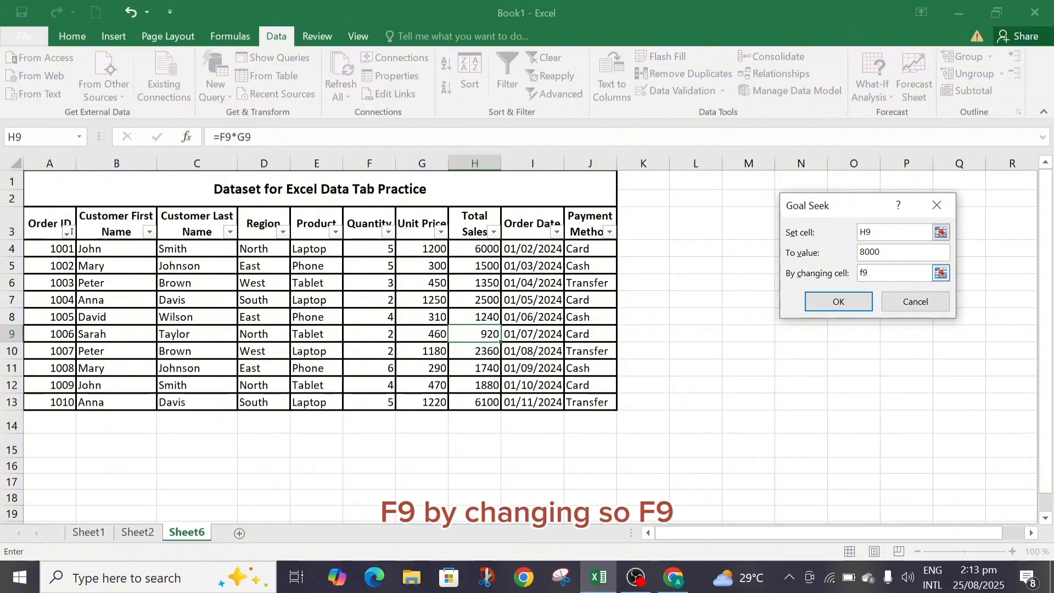
click(841, 304)
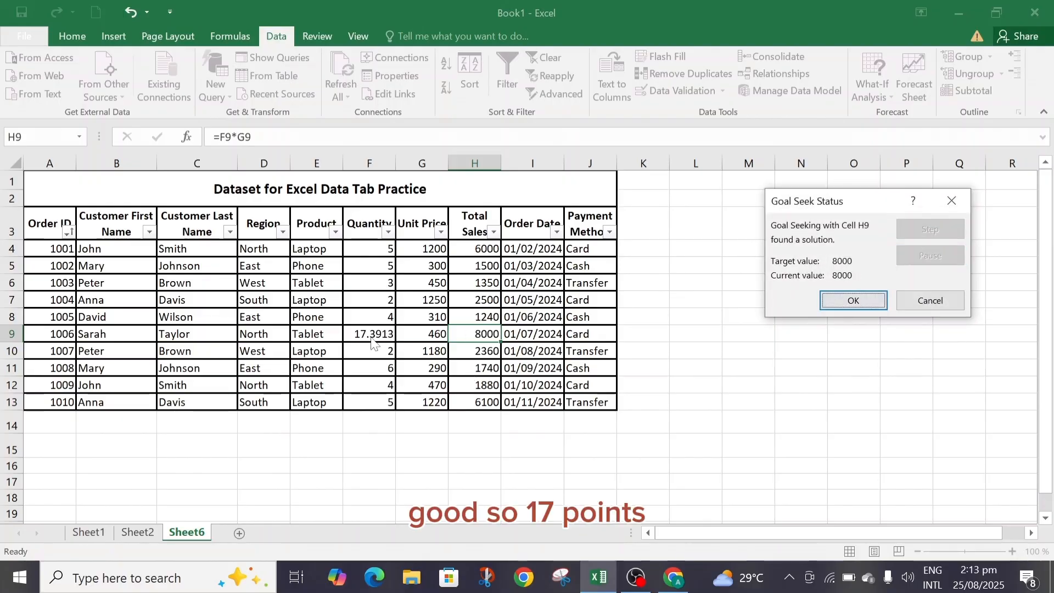
click(867, 301)
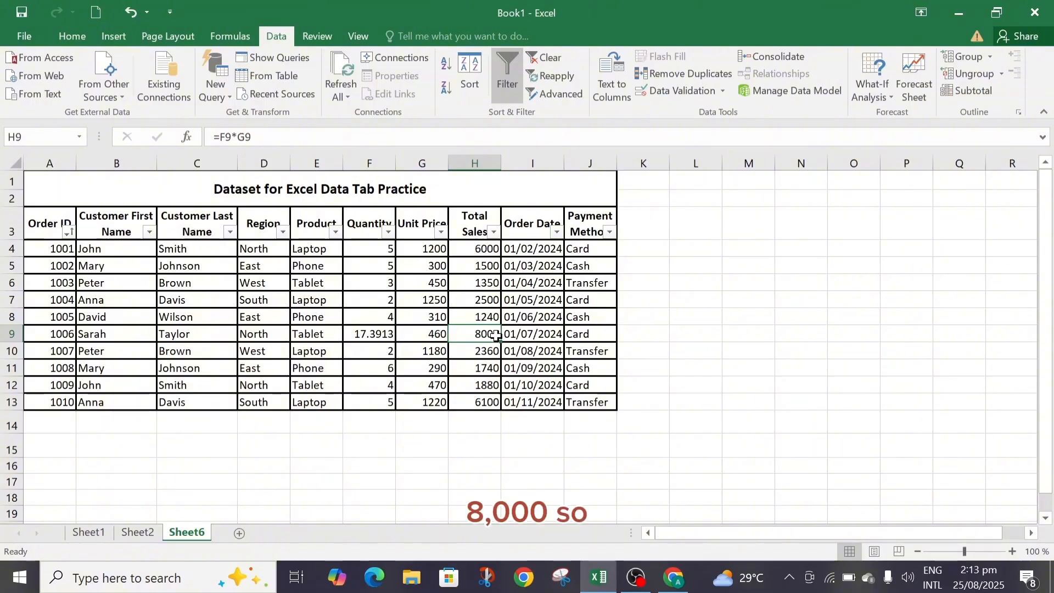
click(890, 99)
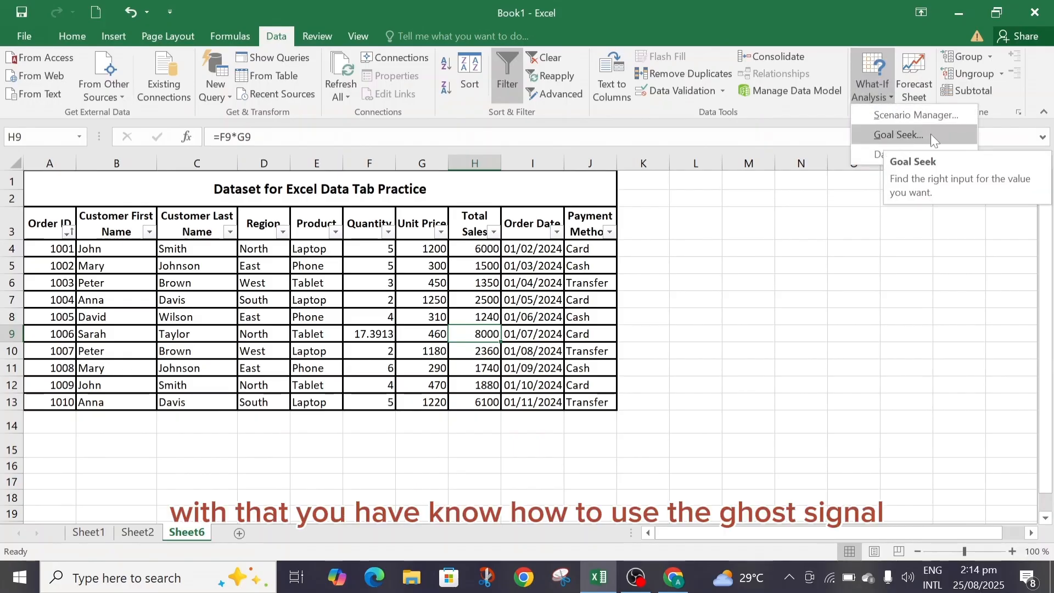
click(747, 254)
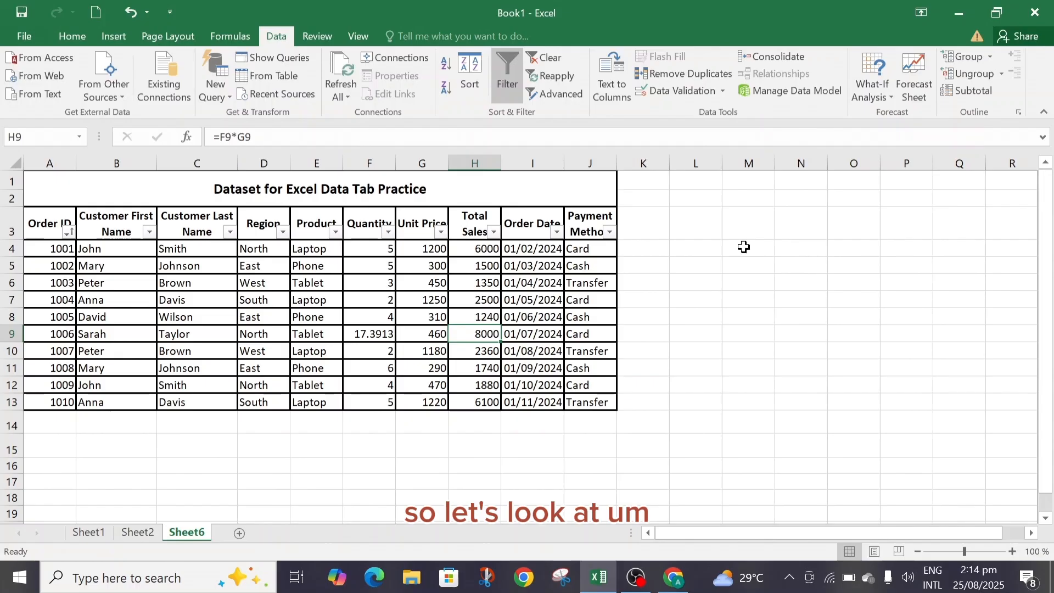
click(876, 94)
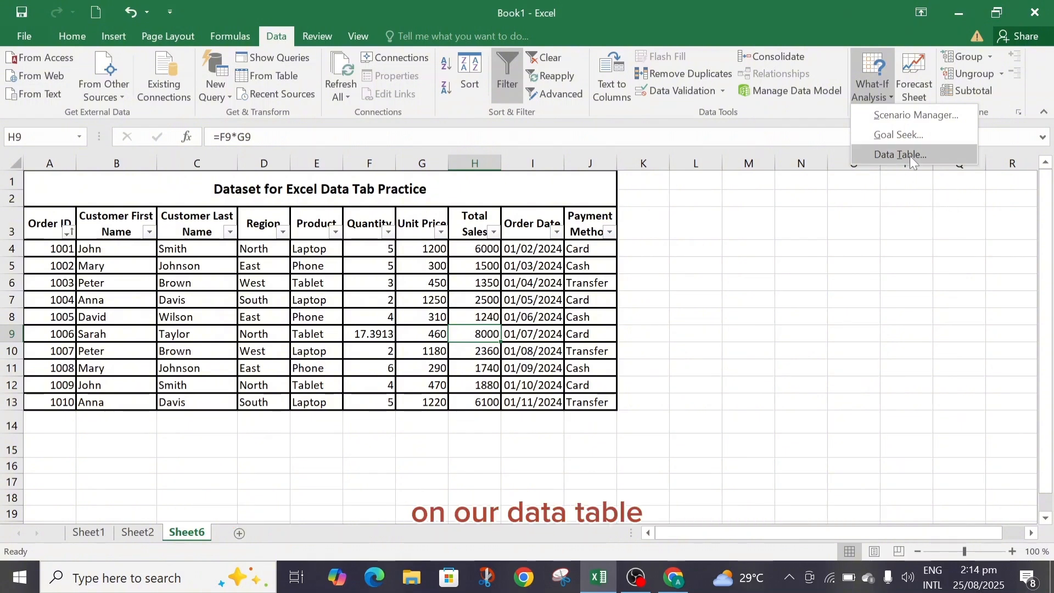
click(887, 190)
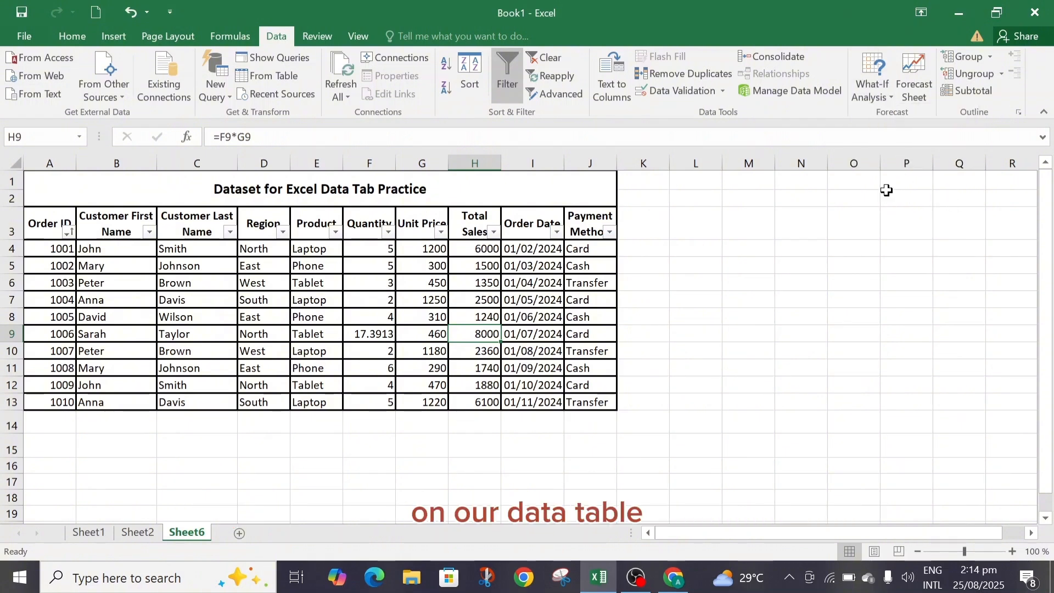
click(886, 96)
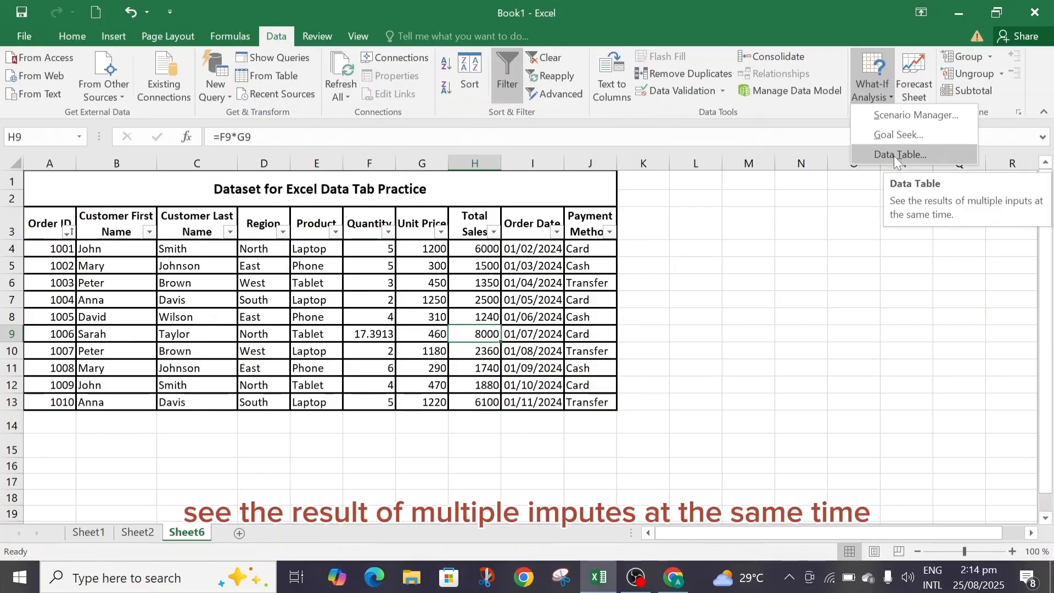
click(832, 241)
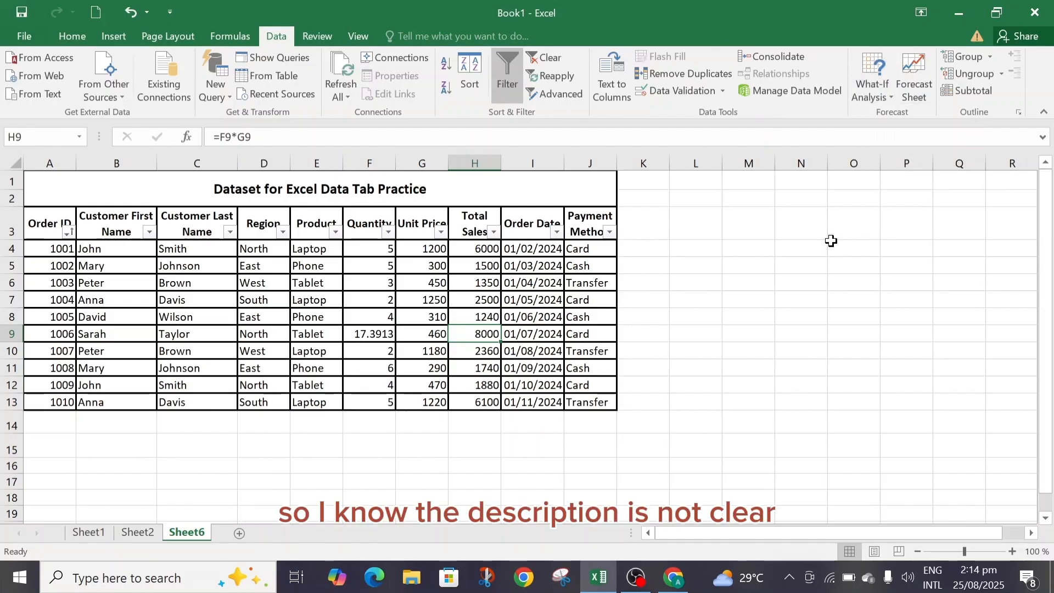
click(847, 247)
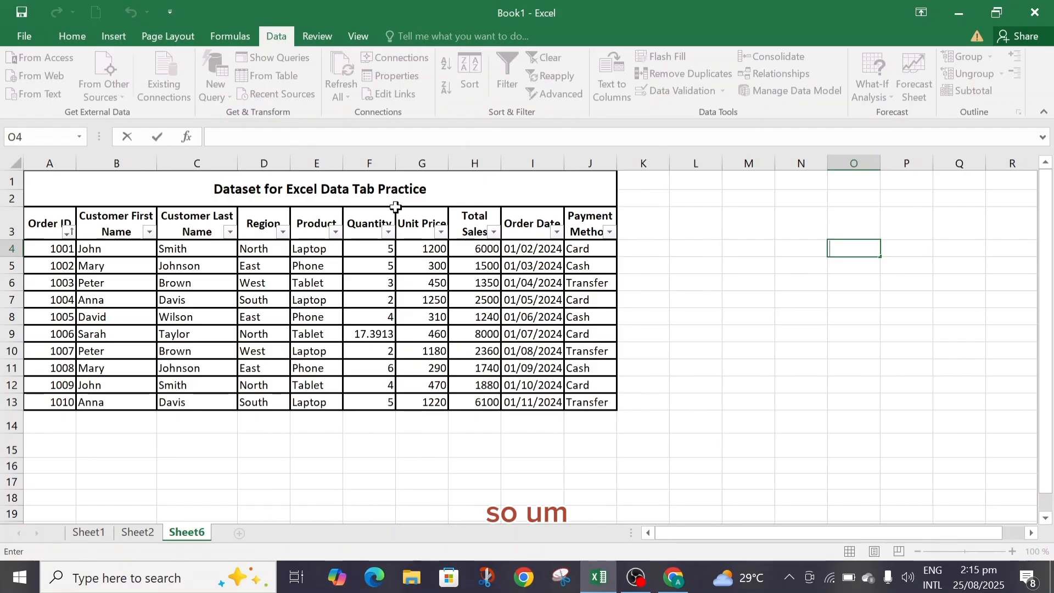
click(367, 225)
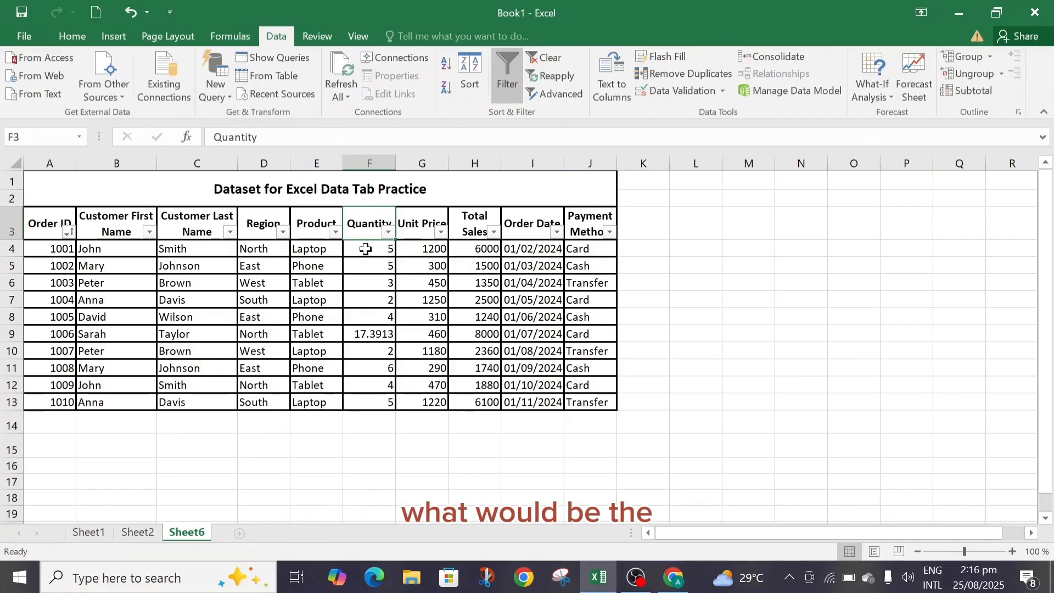
click(471, 250)
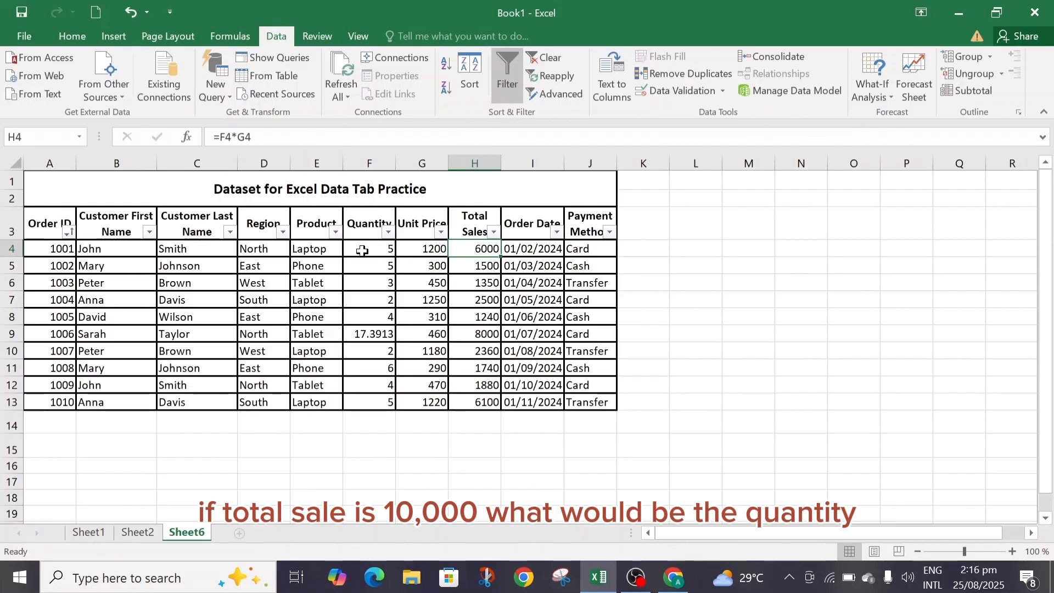
click(362, 247)
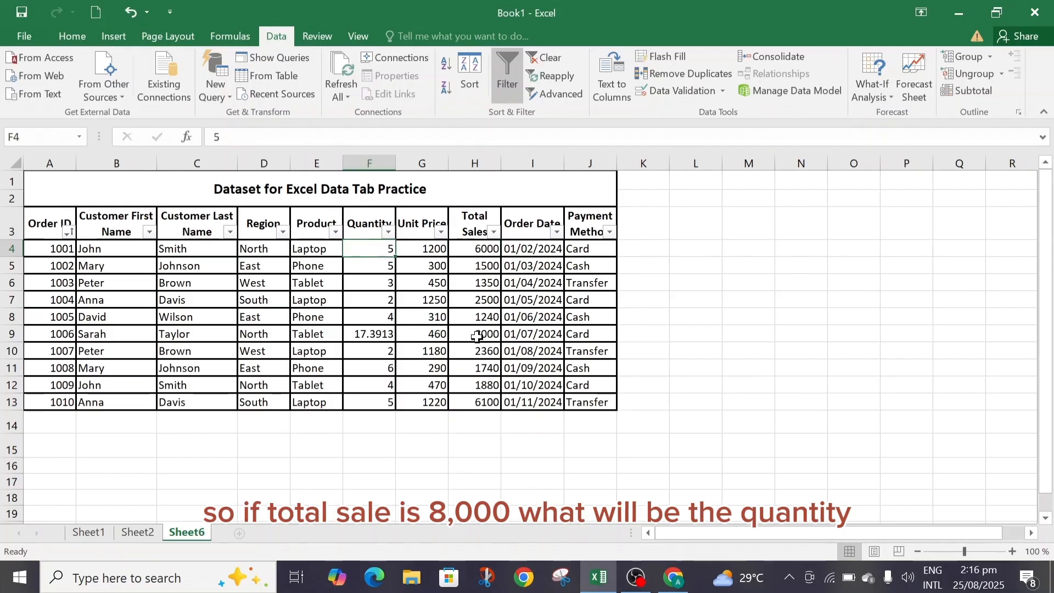
click(476, 335)
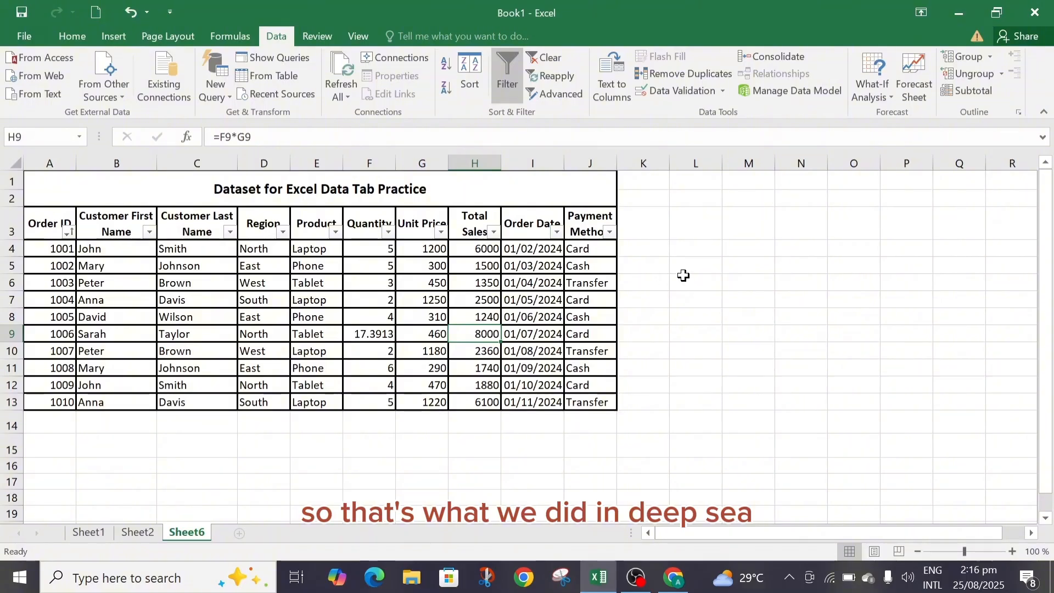
Enter the trial quantities 2, 4, 6, 8, 9, 10 and 12 down cells L5 to L11.
click(702, 264)
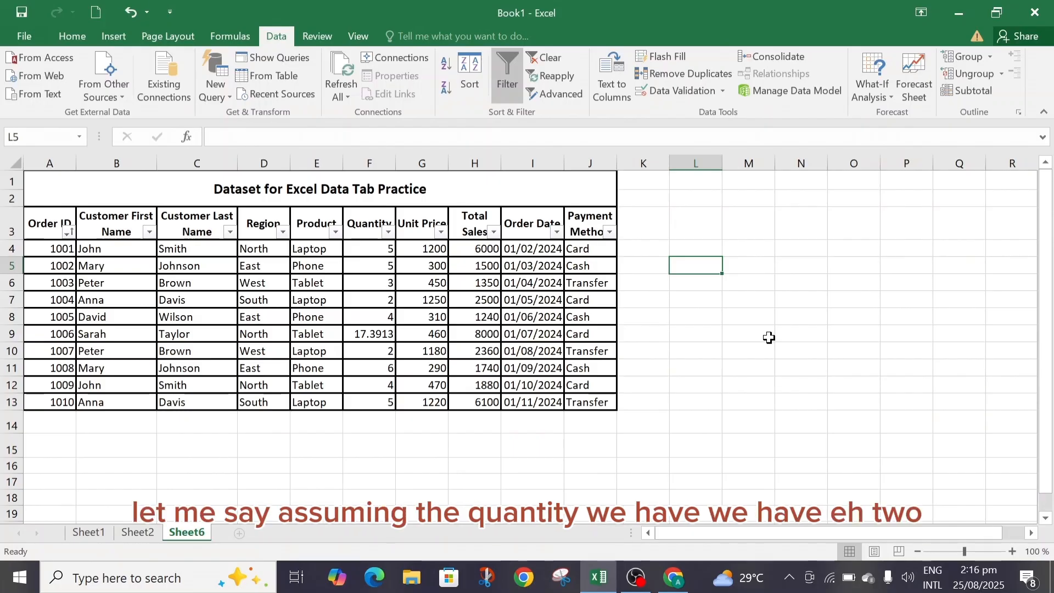
text(2)
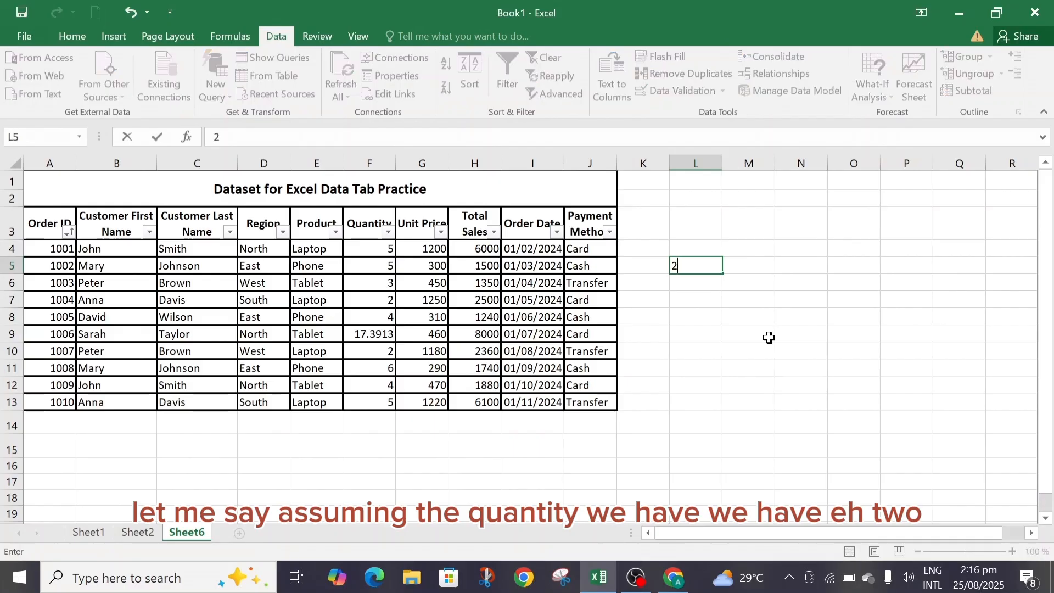
key(Return)
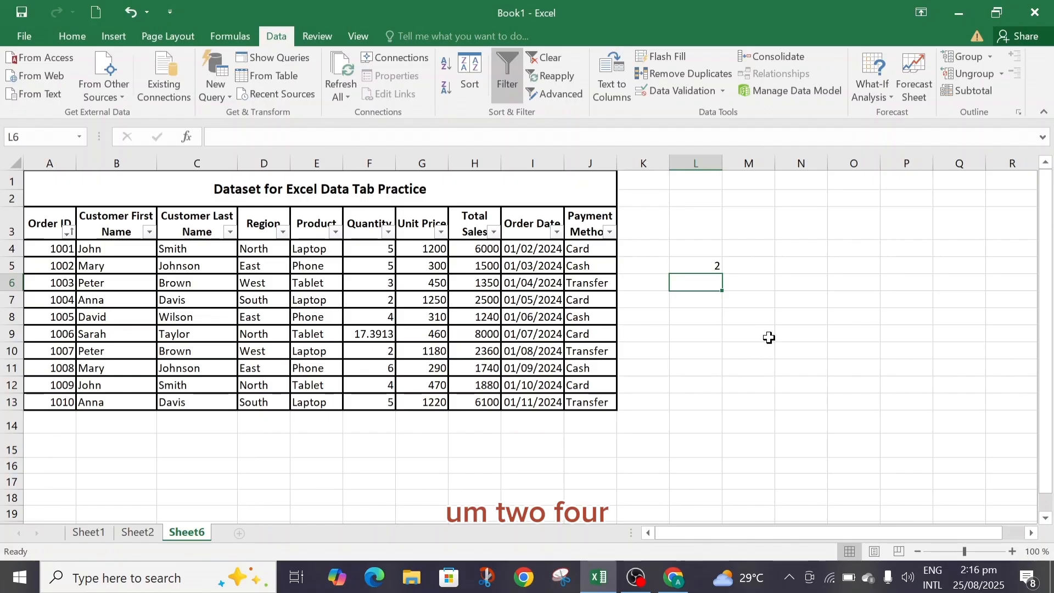
text(4)
key(Return)
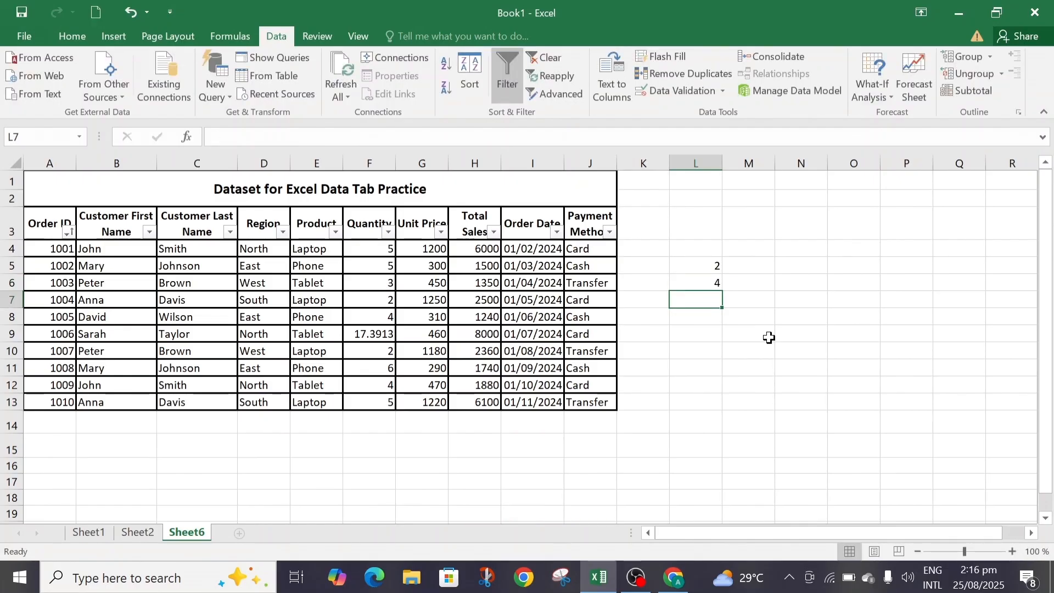
text(6)
key(Return)
text(8)
key(Return)
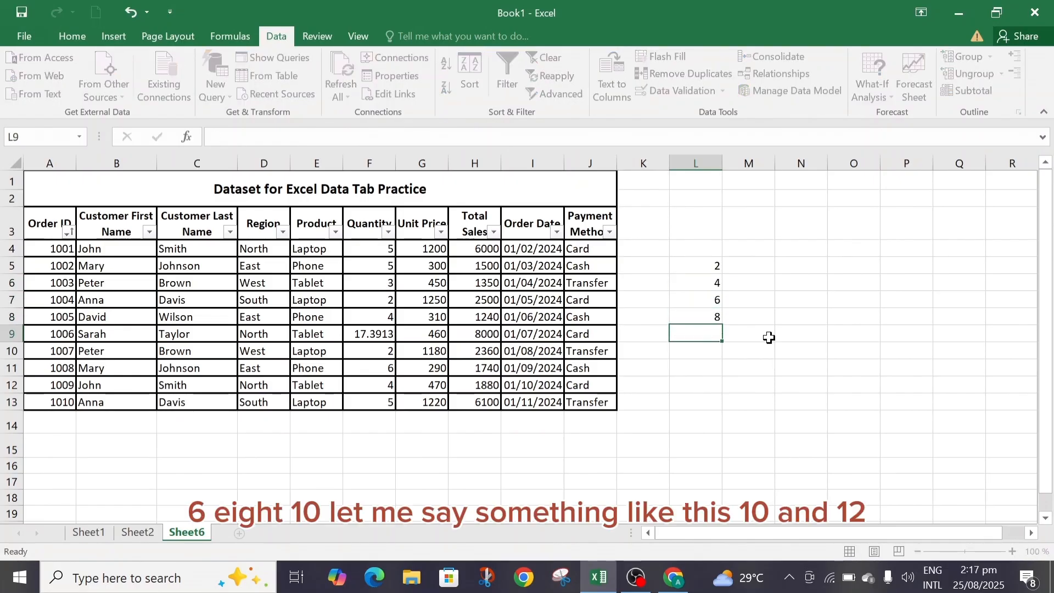
text(9)
key(Return)
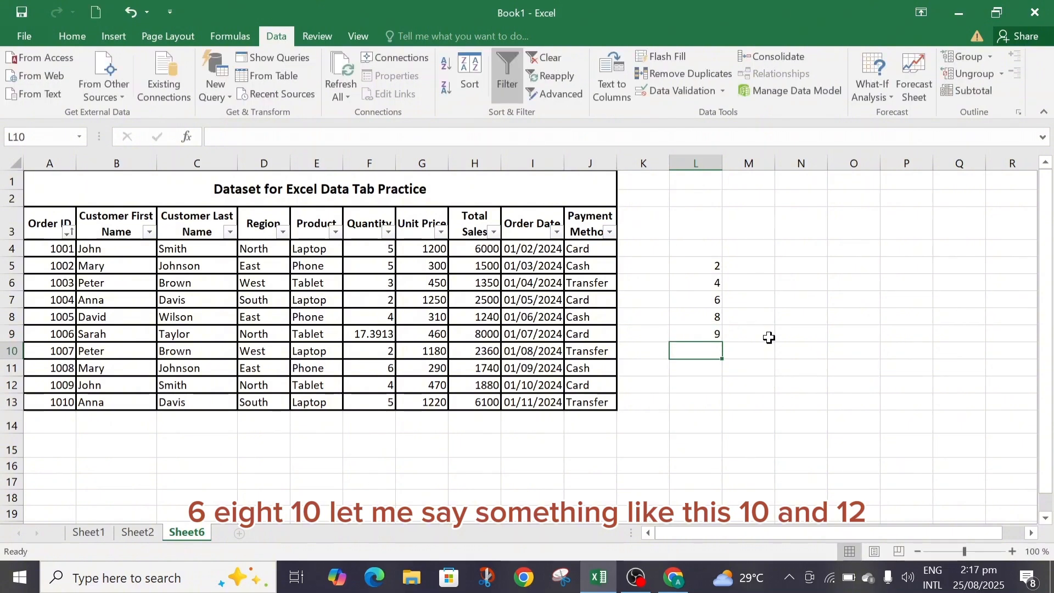
text(10)
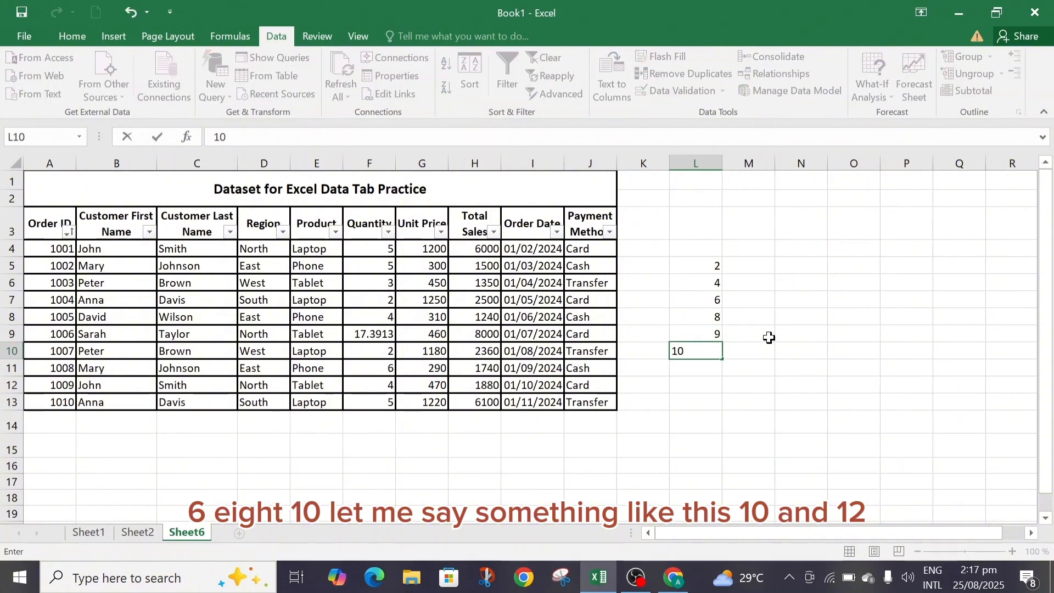
key(Return)
text(1)
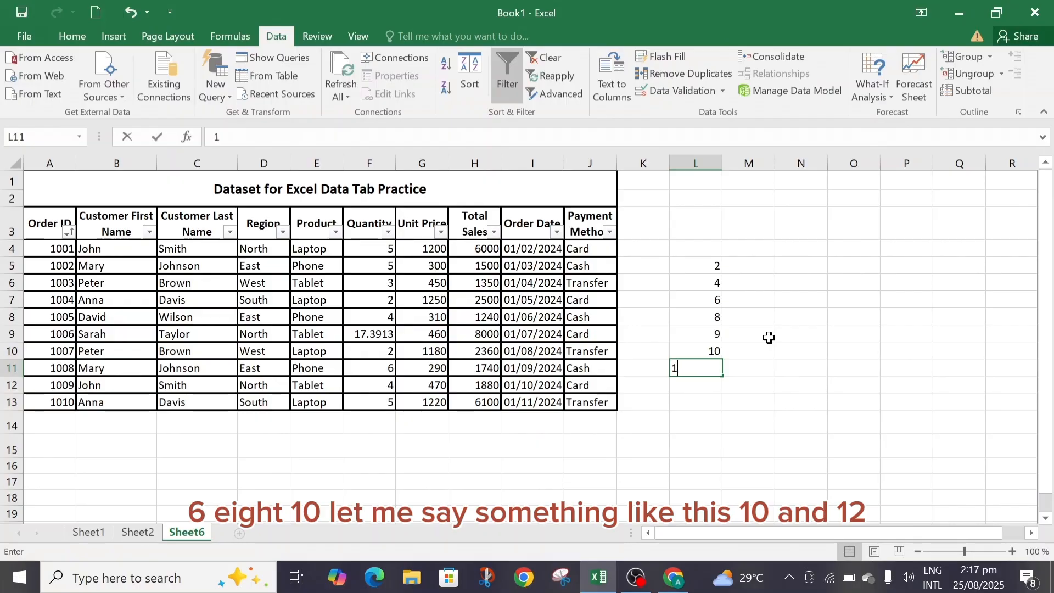
text(2)
key(Return)
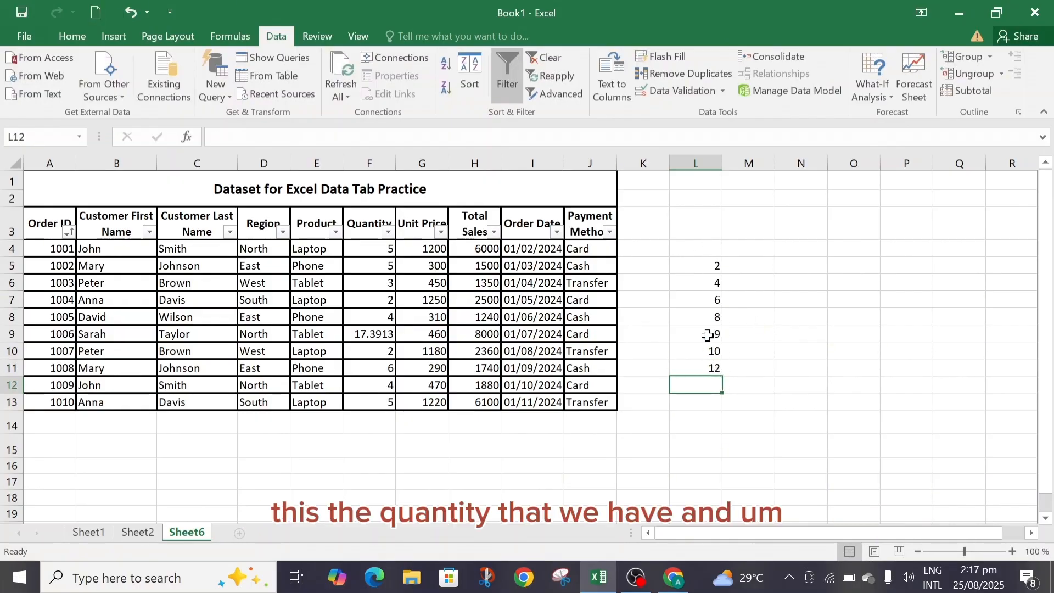
Begin a formula in cell M4, one column over and one row above the trial quantities.
click(747, 248)
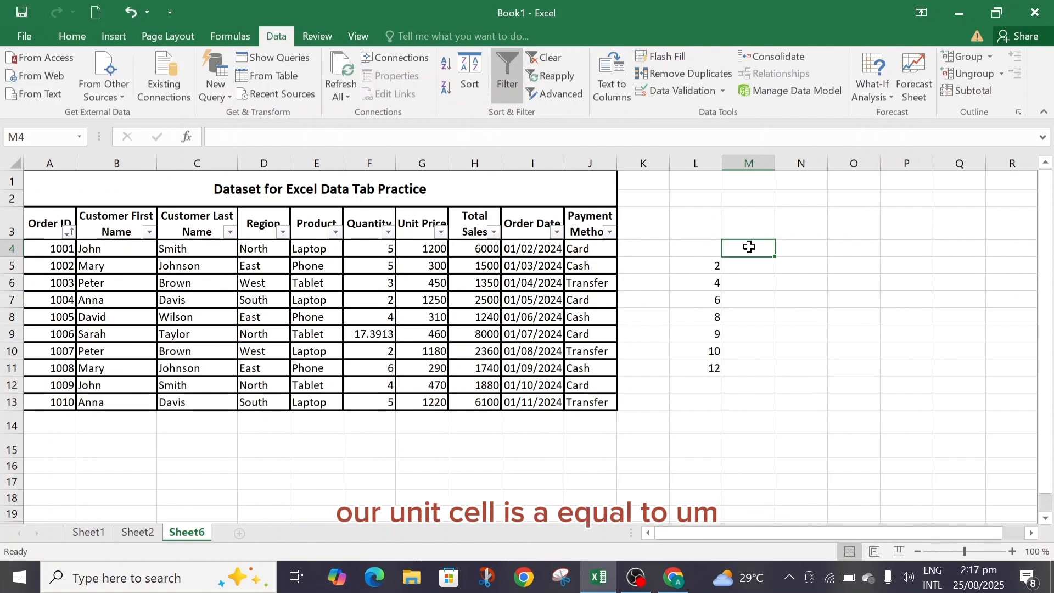
text(=)
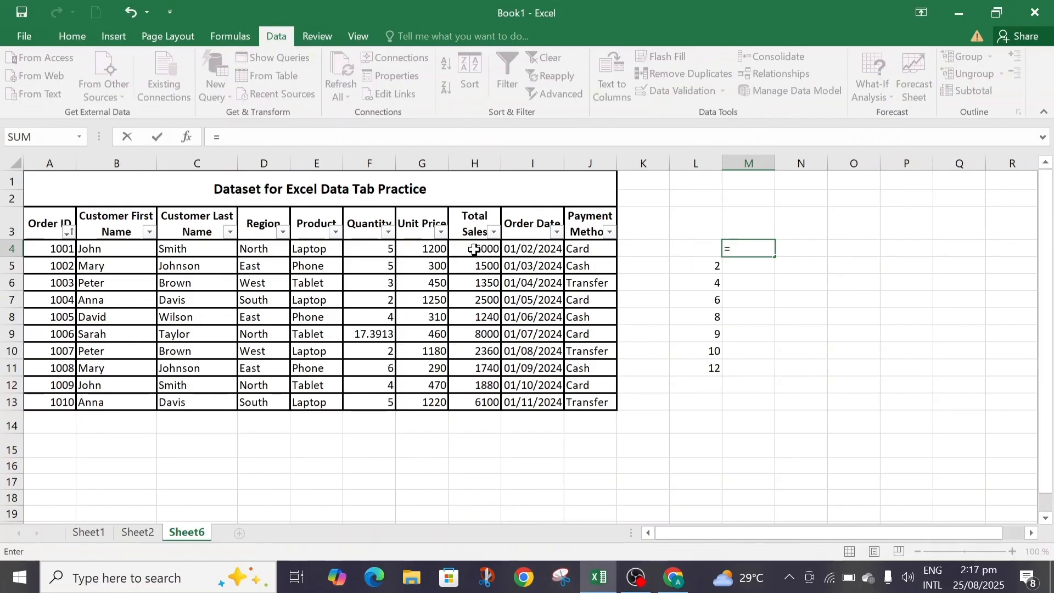
text(h)
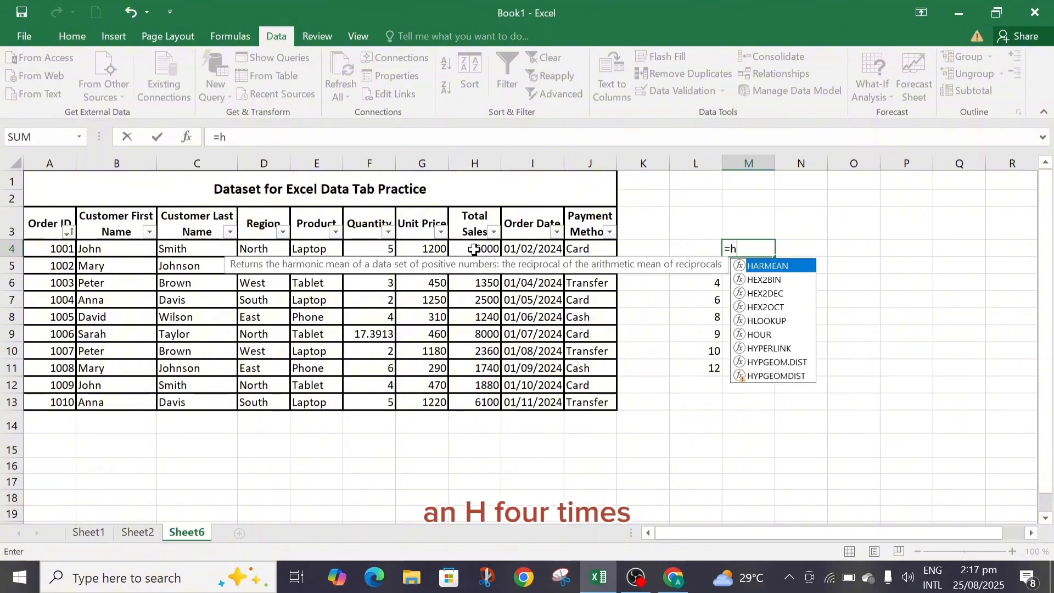
text(4)
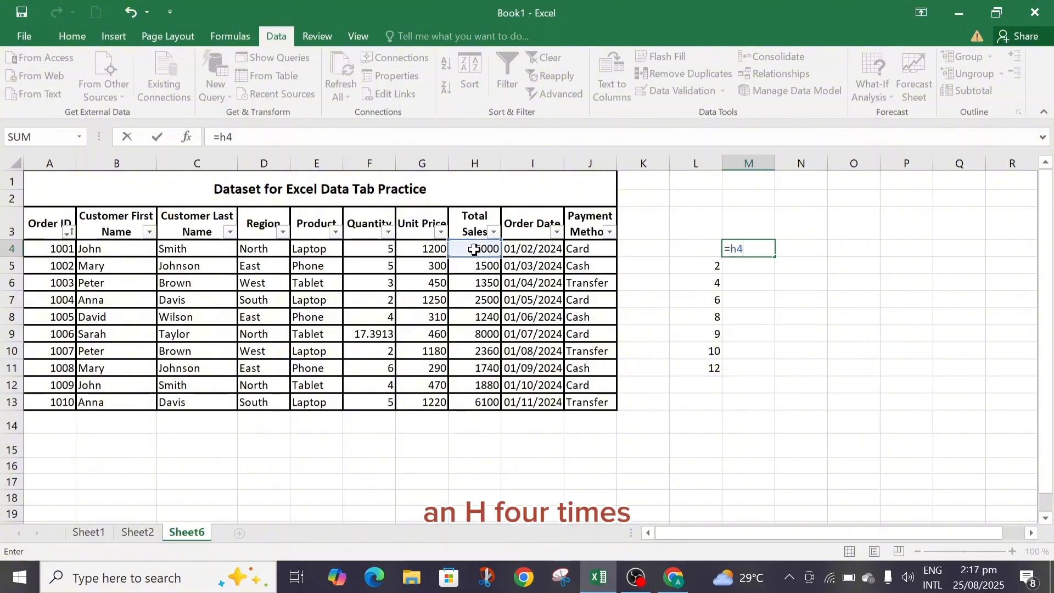
text(*)
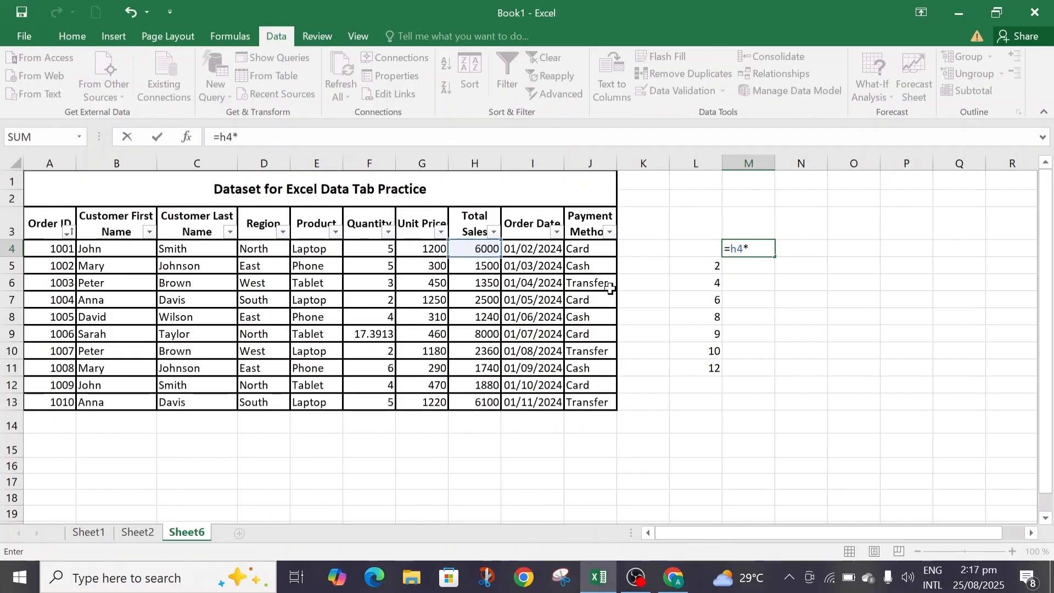
key(BackSpace)
key(BackSpace)
key(BackSpace)
key(F4)
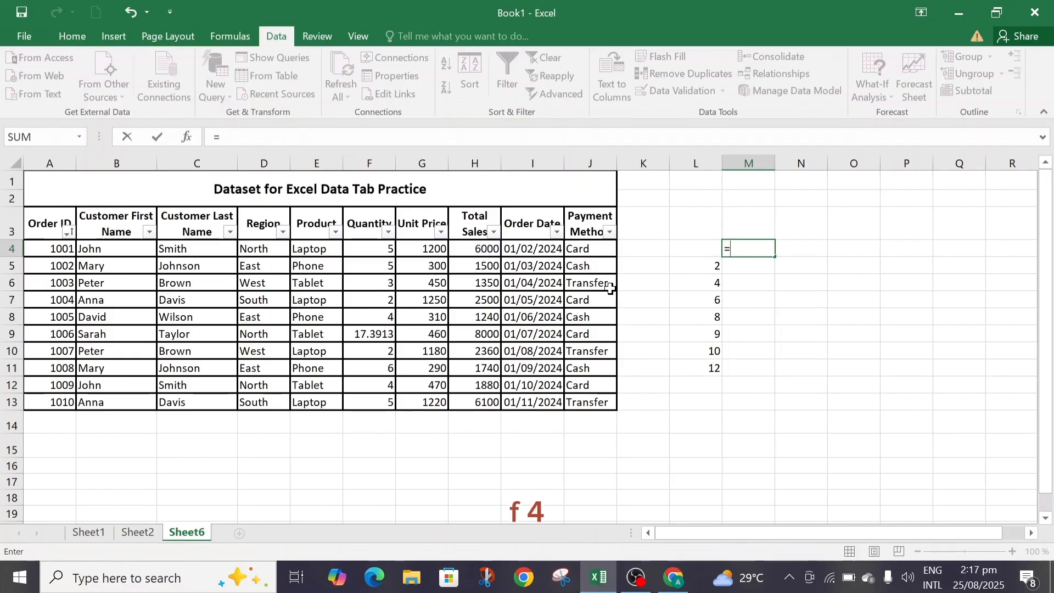
Complete the formula in M4 as =F4*G4 to multiply the first order's quantity by its unit price.
text(f)
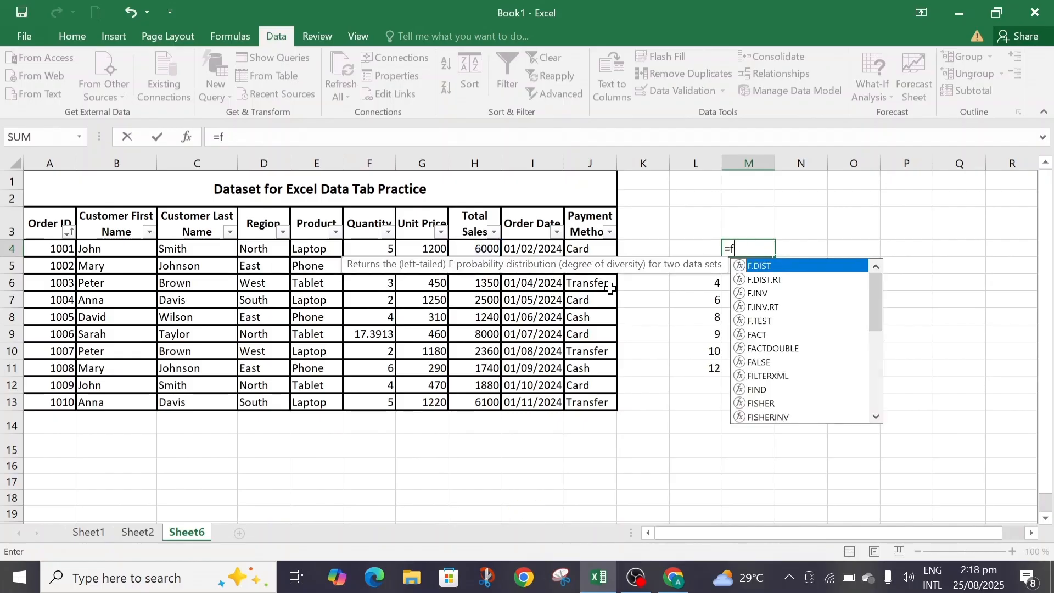
text(4)
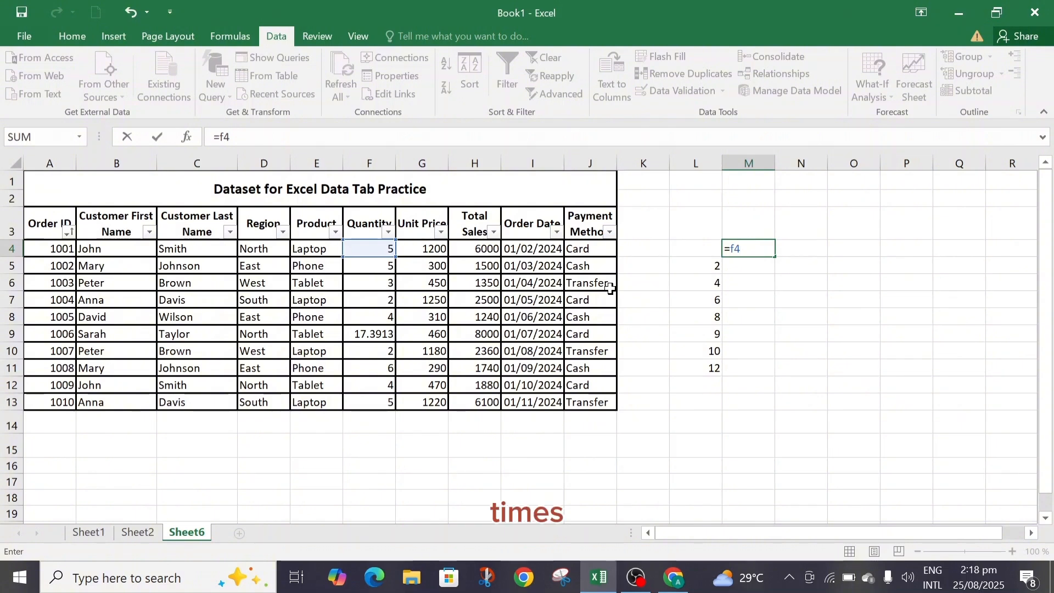
text(*)
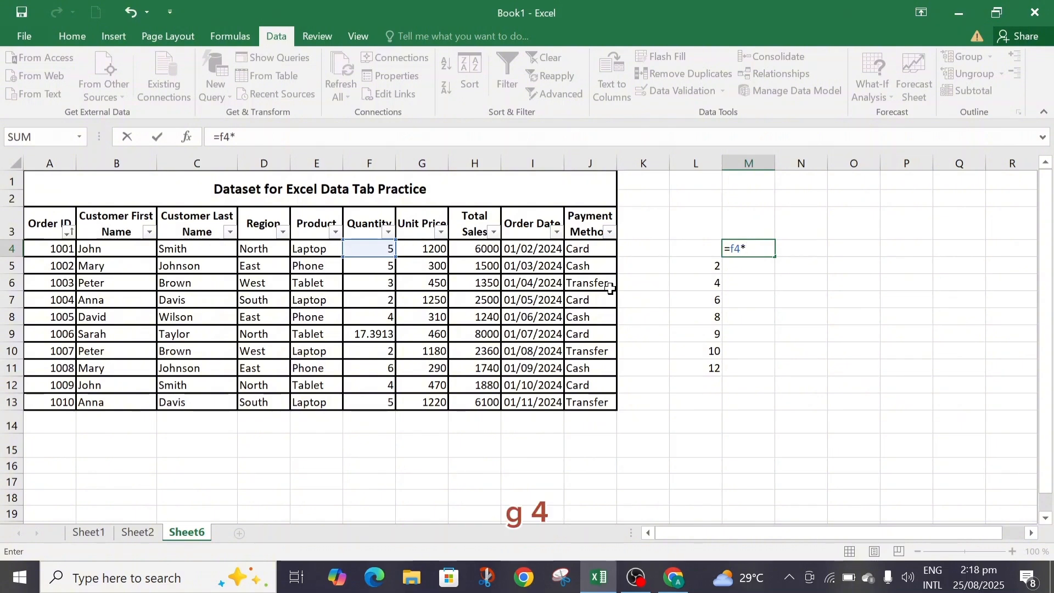
text(g)
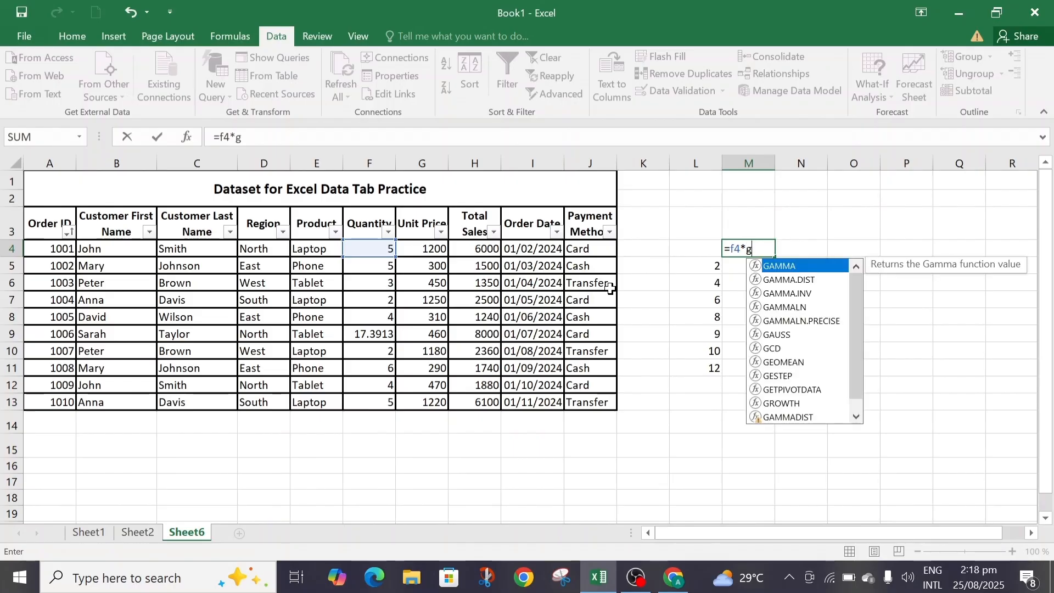
text(4)
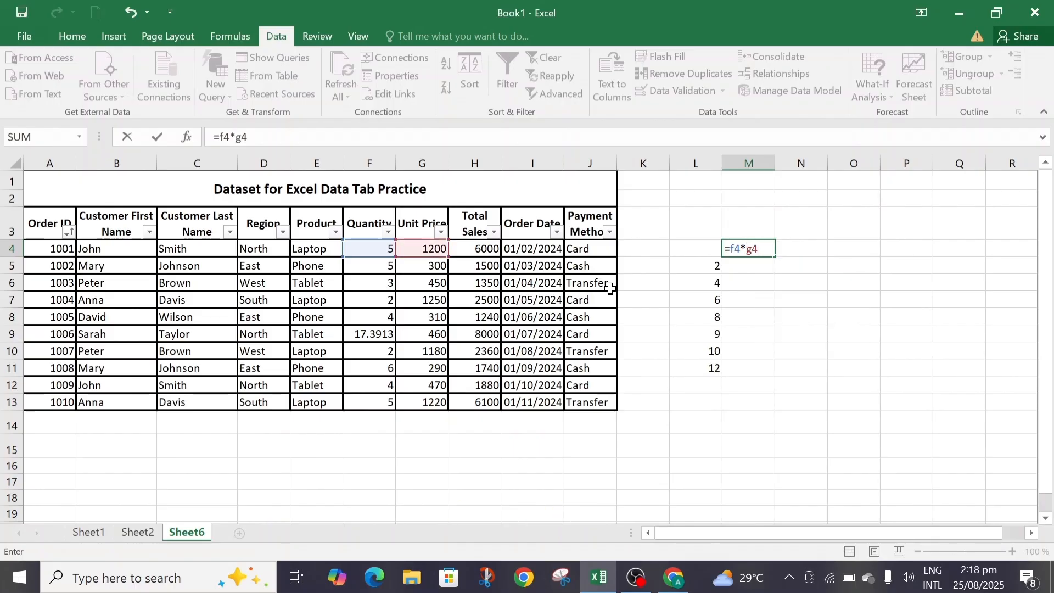
key(Return)
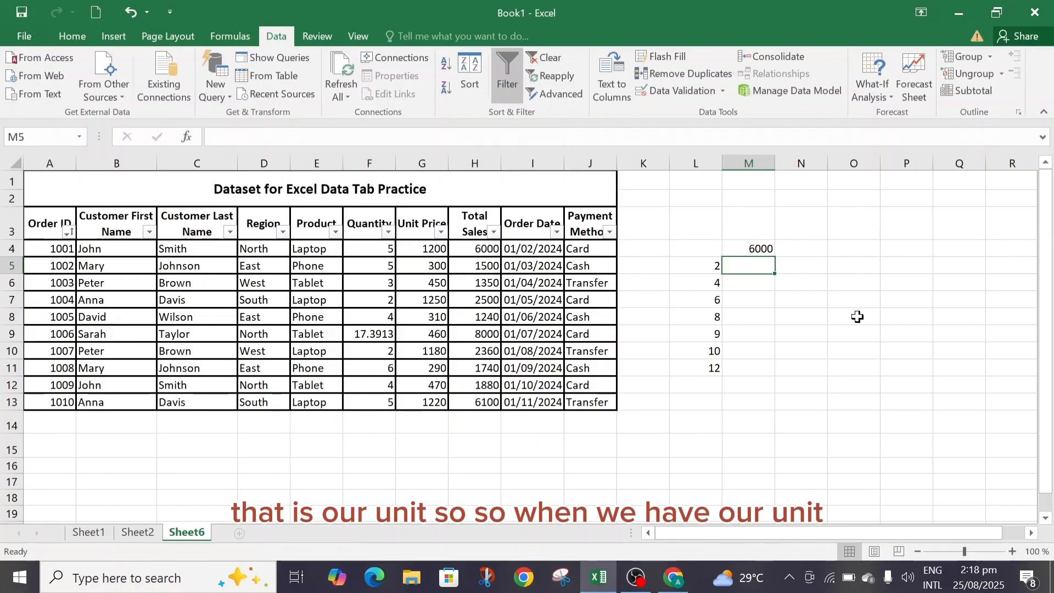
Create a one-variable What-If Data Table on L4:M11 with F4 as the column input cell.
click(753, 249)
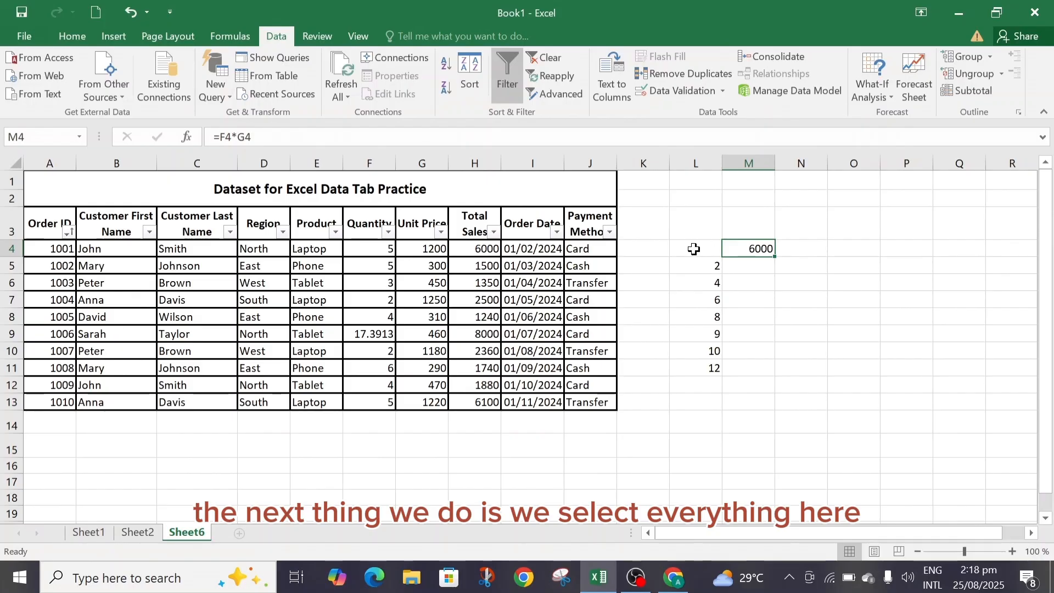
drag(685, 248, 769, 372)
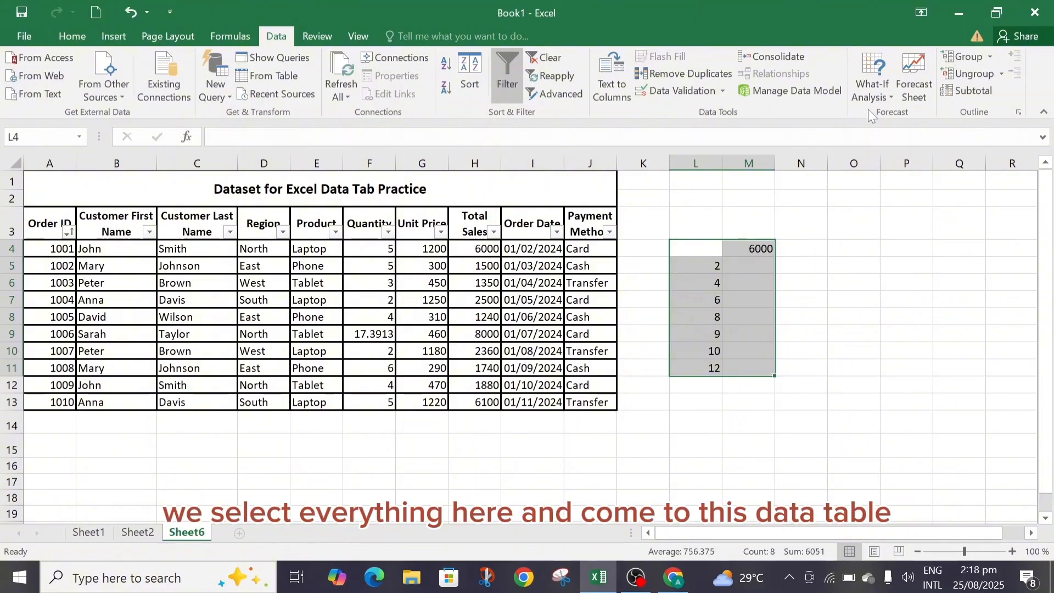
click(894, 94)
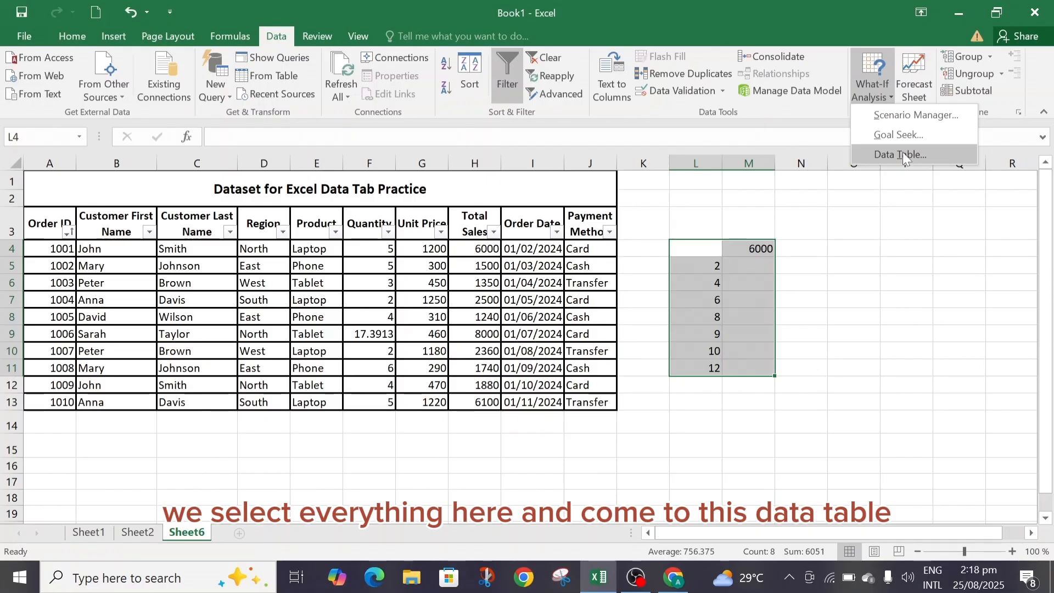
click(900, 154)
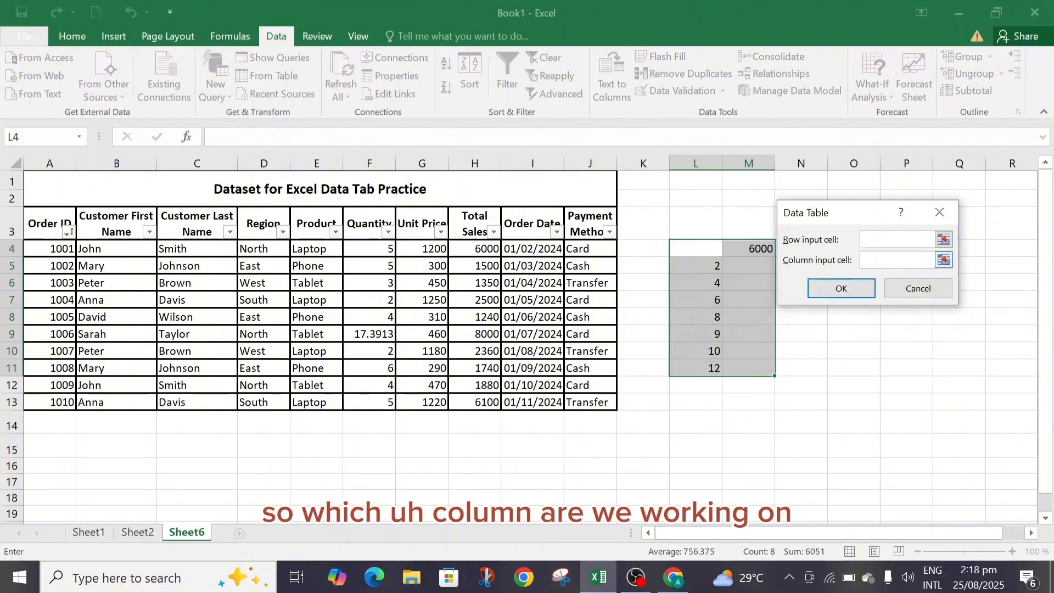
click(879, 261)
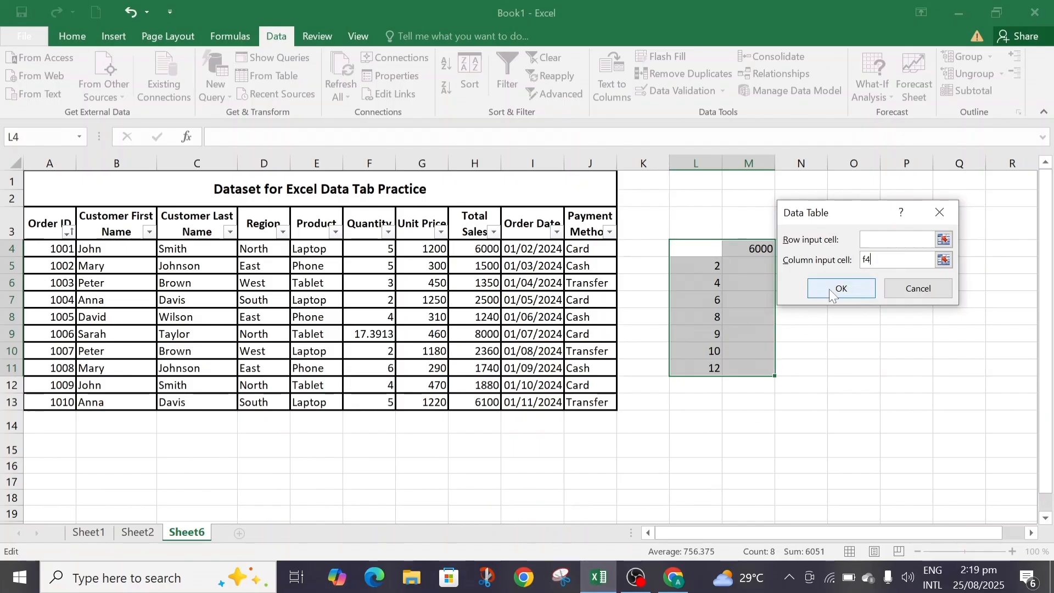
click(848, 287)
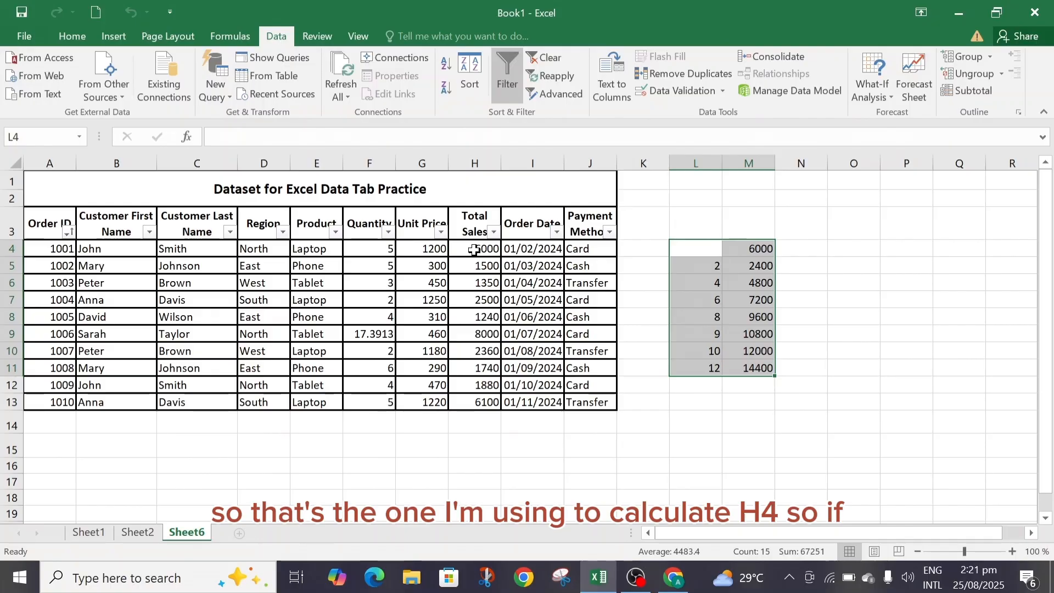
Try to set the quantity in F4 to 12, cancel the entry and re-enter 5.
click(378, 251)
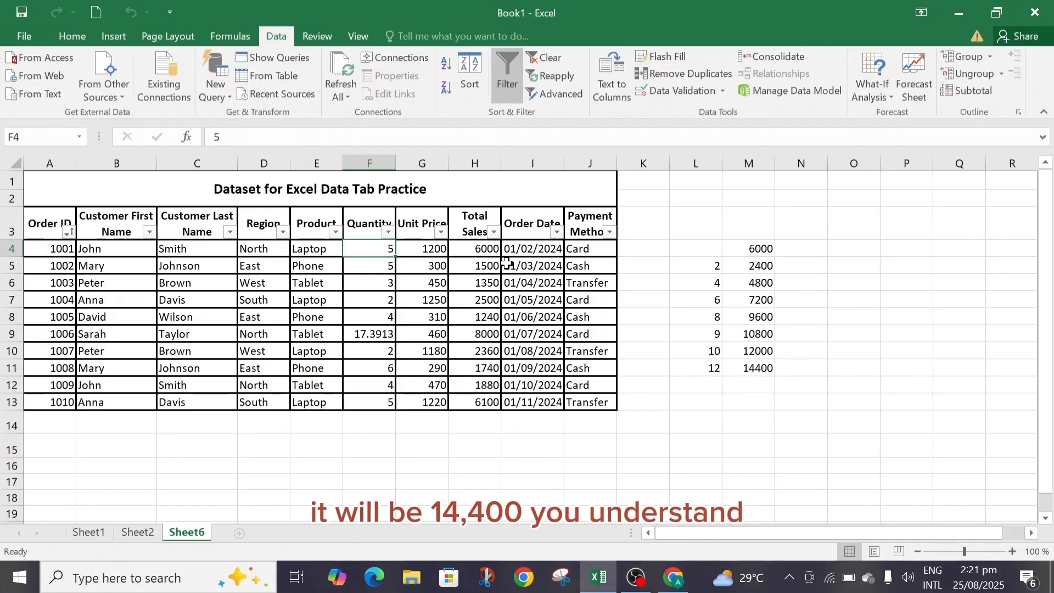
double_click(388, 248)
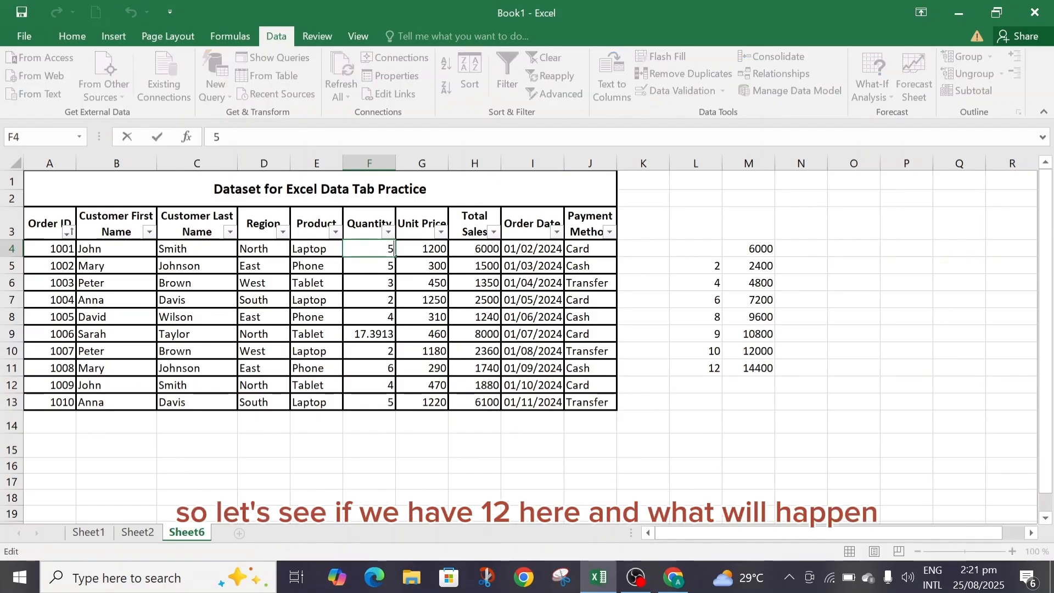
text(12)
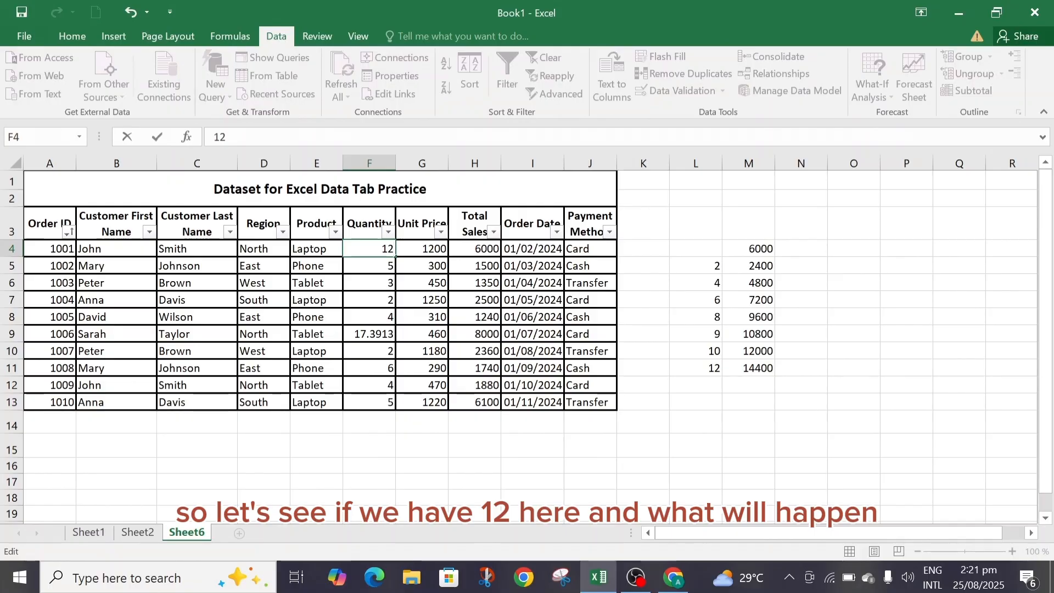
click(430, 264)
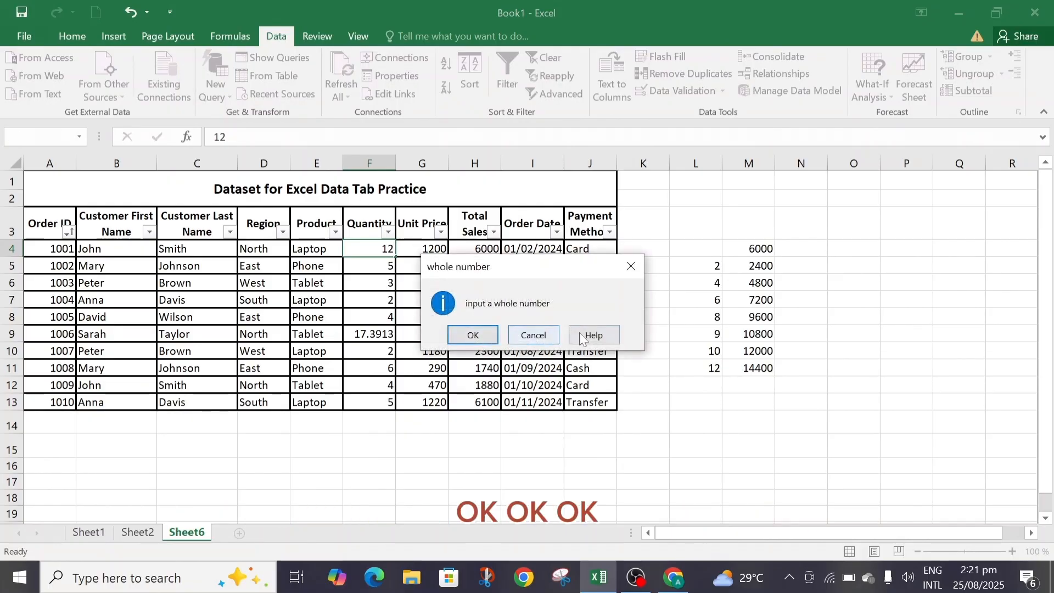
click(533, 335)
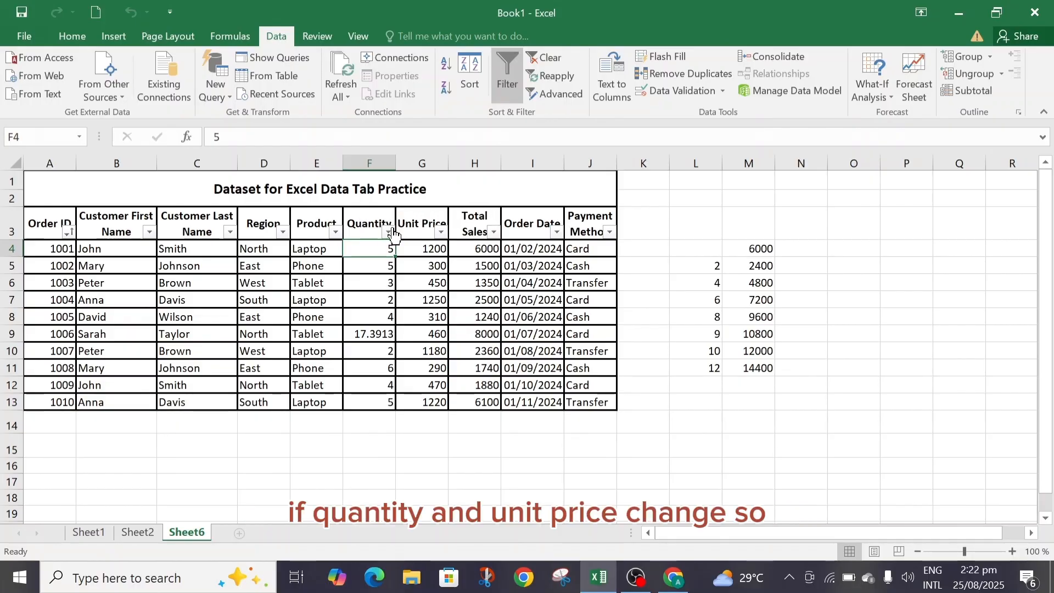
text(5)
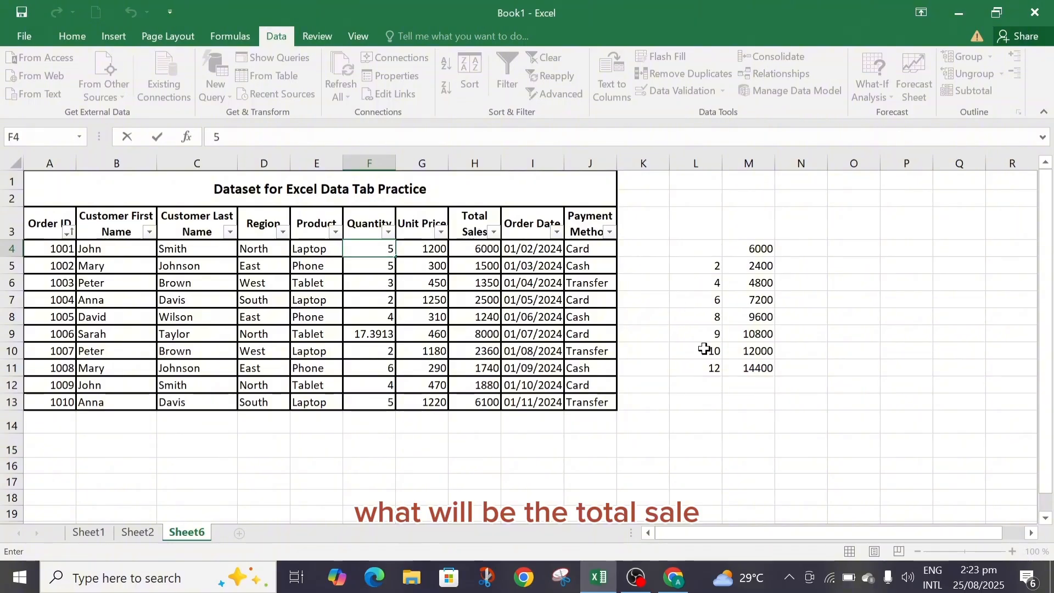
Enter the trial unit prices 300, 450, 1200 and 1500 down cells G17:G20 below the dataset.
drag(1049, 335, 1050, 413)
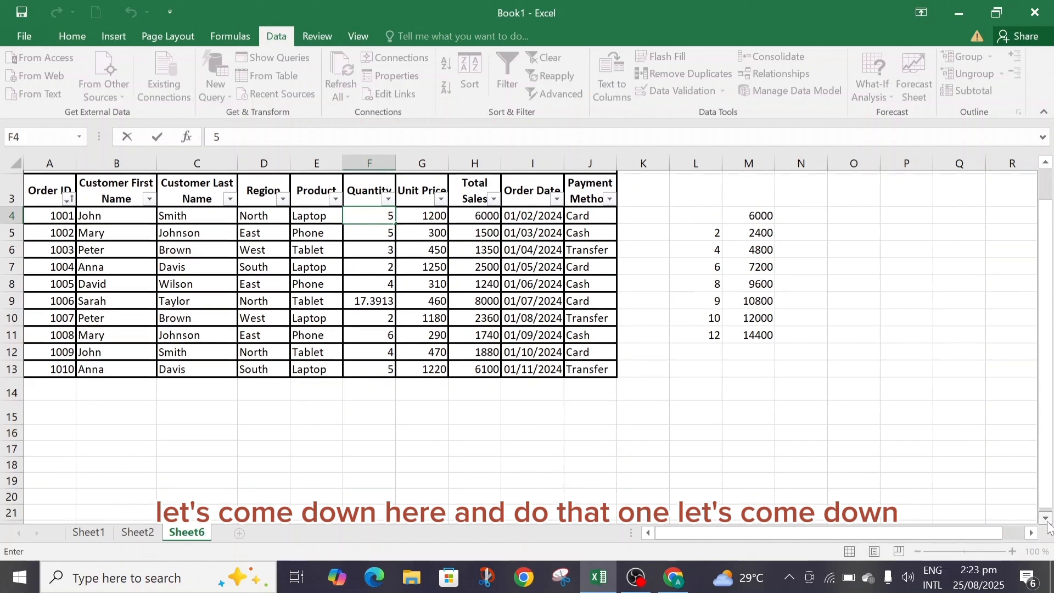
click(1046, 519)
click(1047, 519)
click(1046, 519)
click(1046, 519)
click(1046, 519)
click(1047, 519)
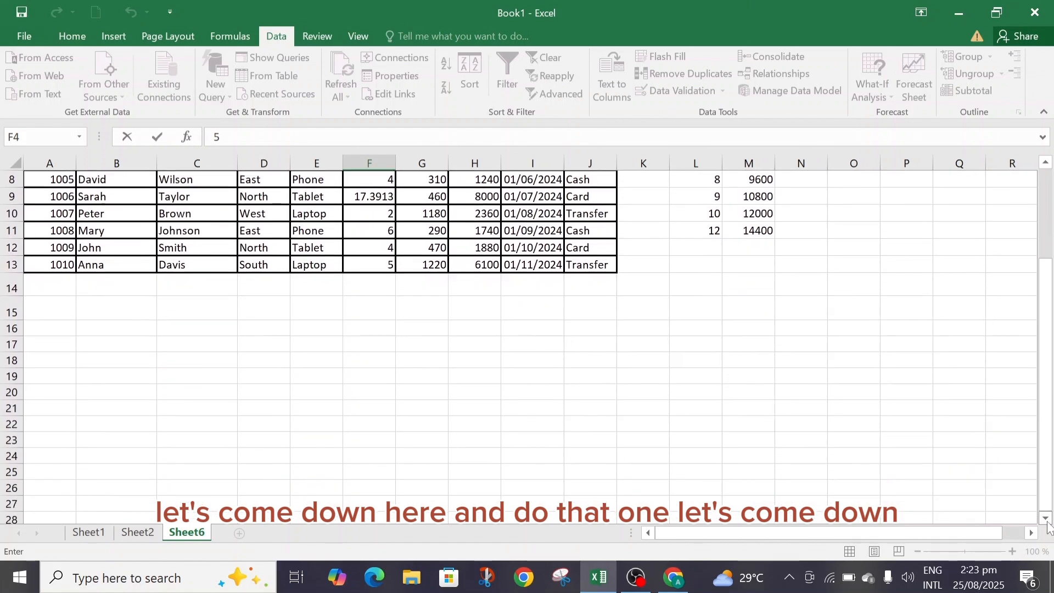
click(429, 346)
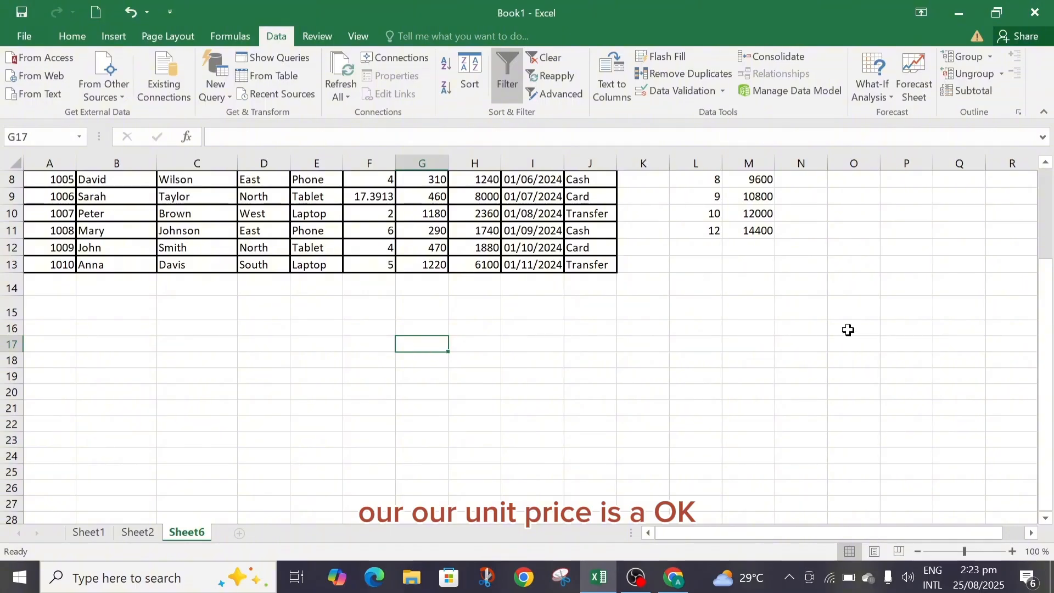
drag(1050, 393, 1050, 320)
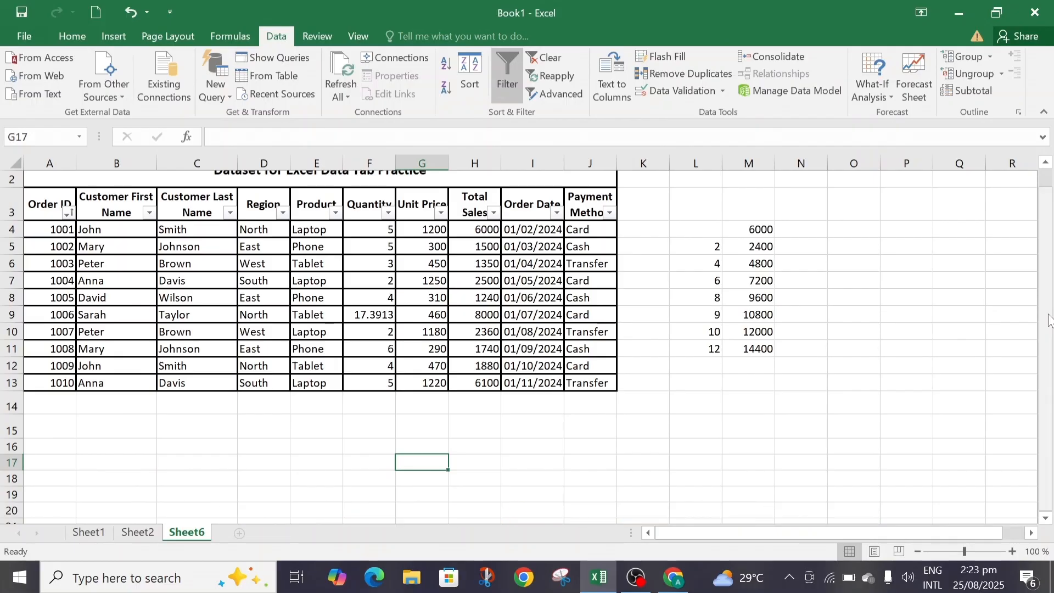
text(3)
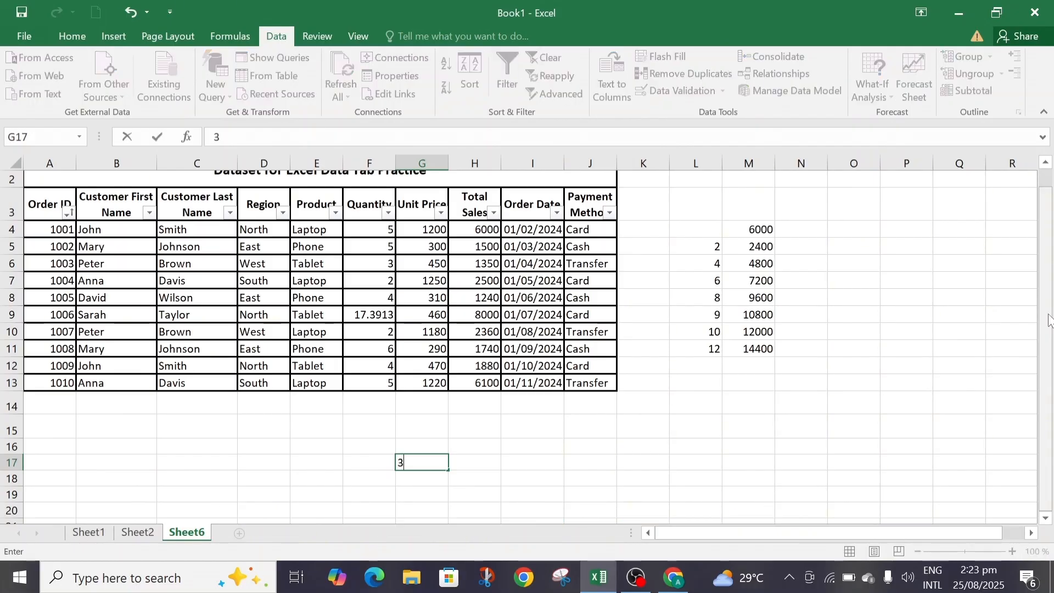
text(00)
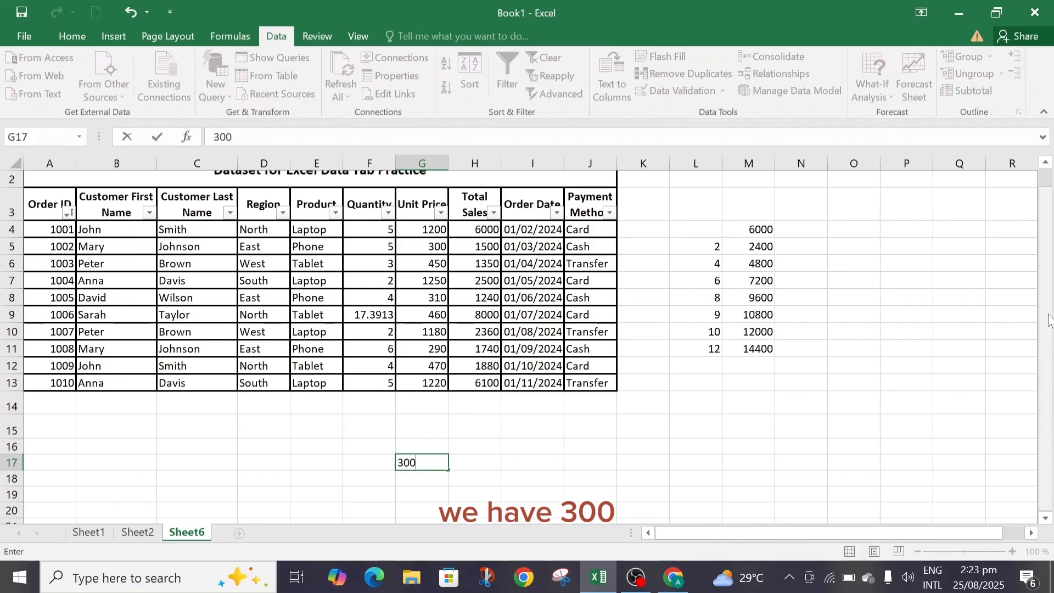
key(Return)
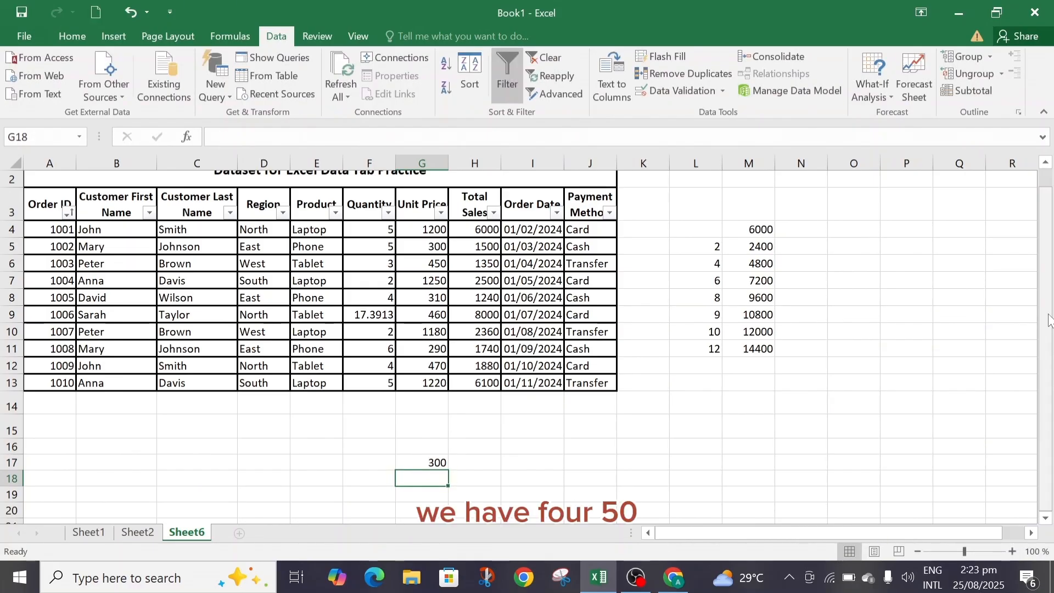
text(450)
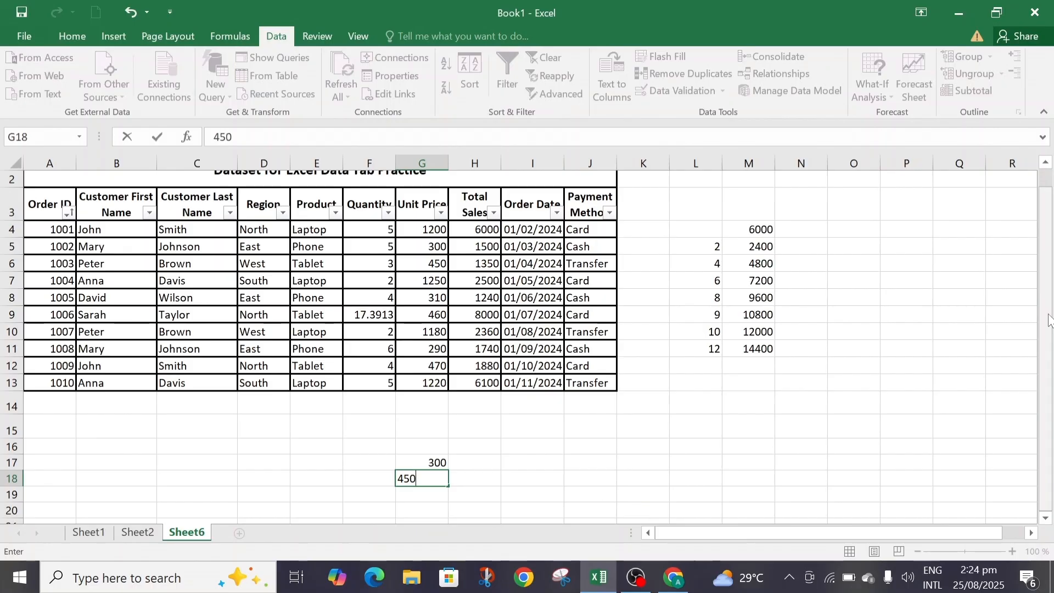
key(Return)
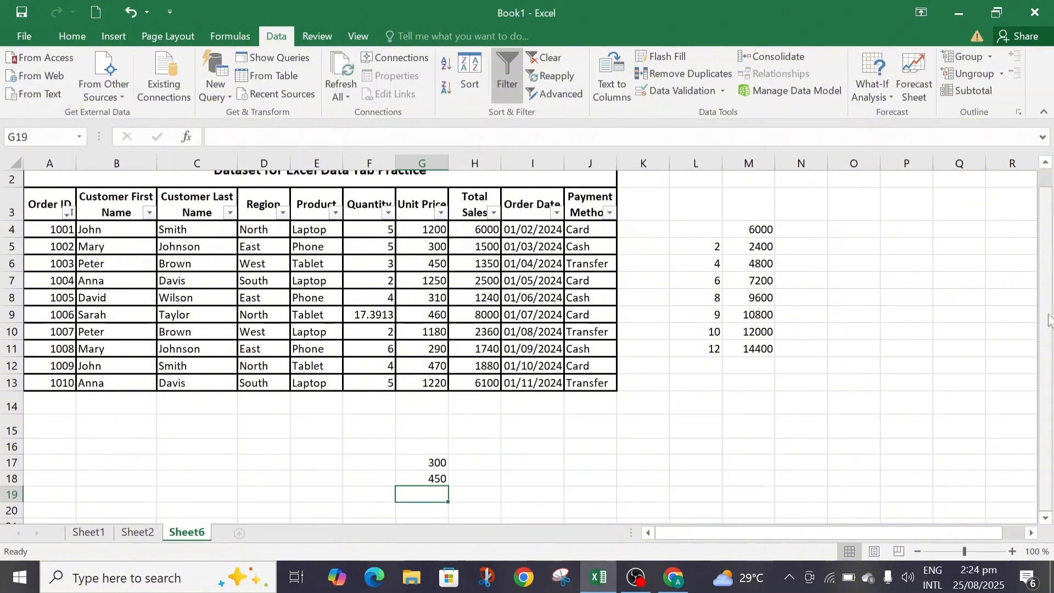
text(1)
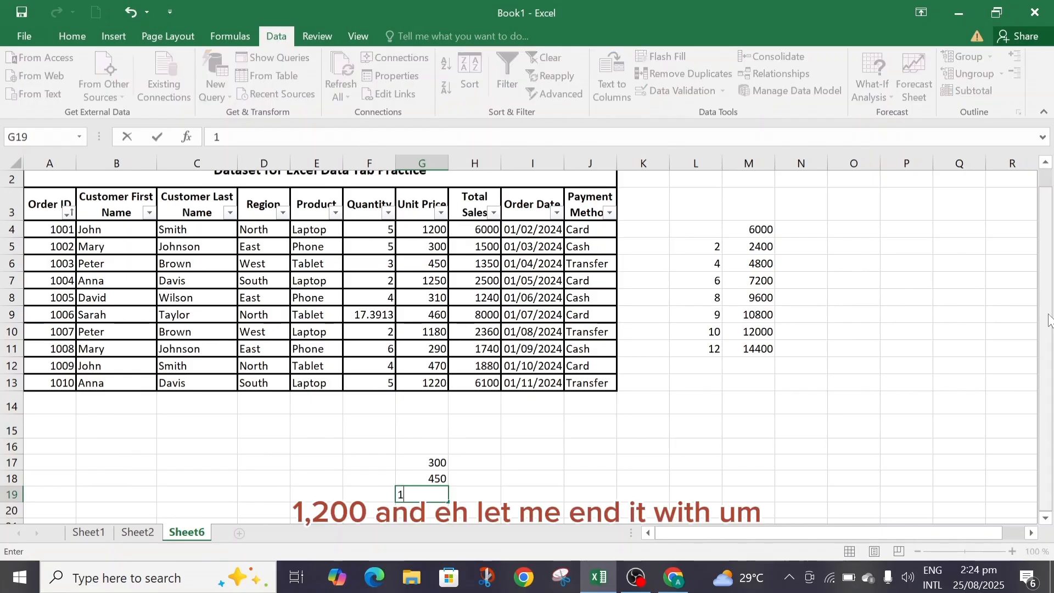
text(200)
key(Return)
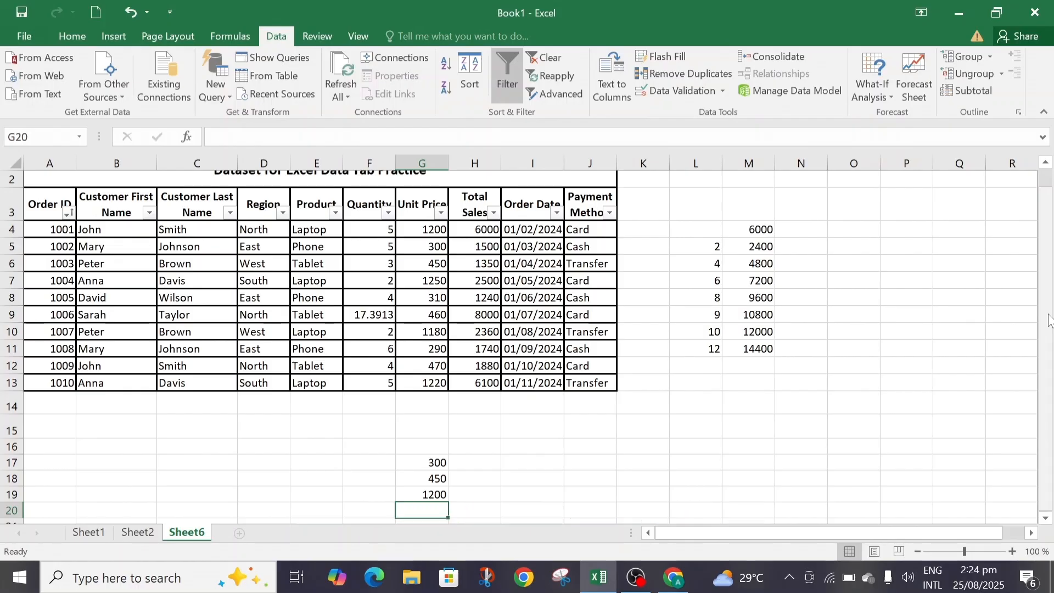
text(1500)
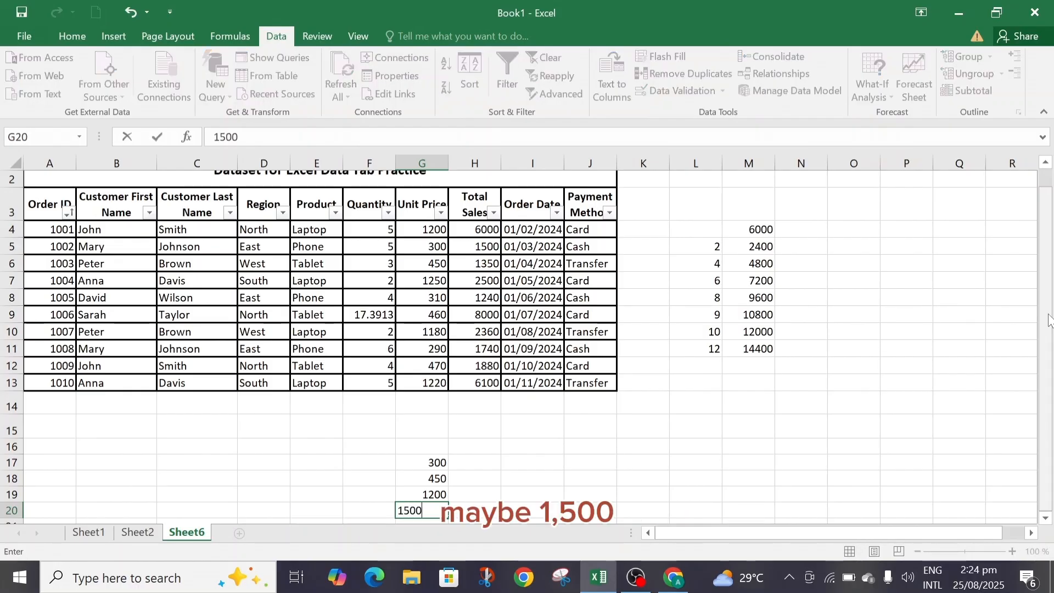
key(Return)
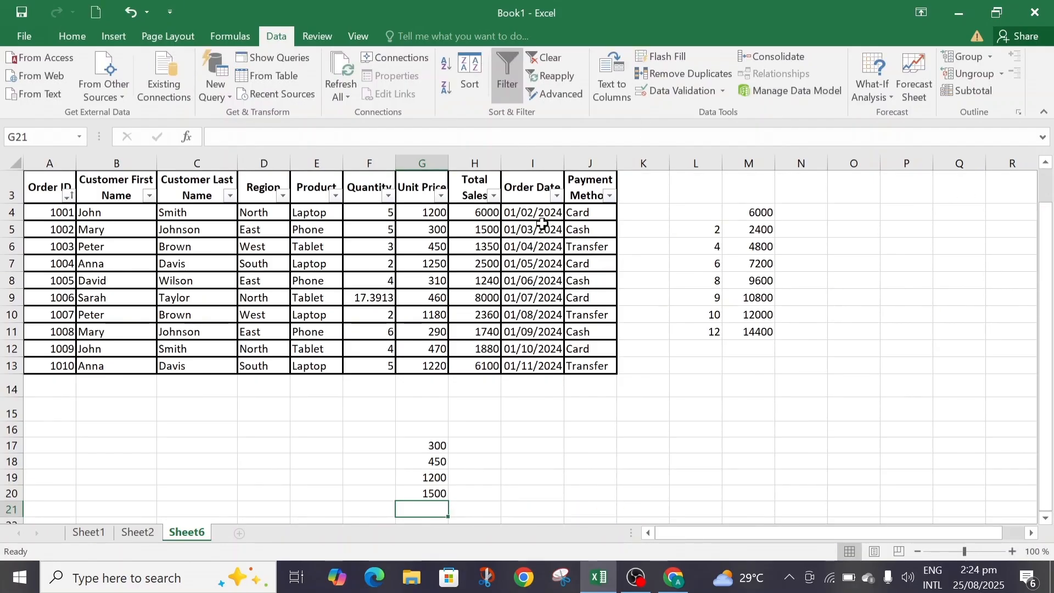
Copy the unit prices in G4:G13 and paste them down column G starting at G17.
key(ctrl+c)
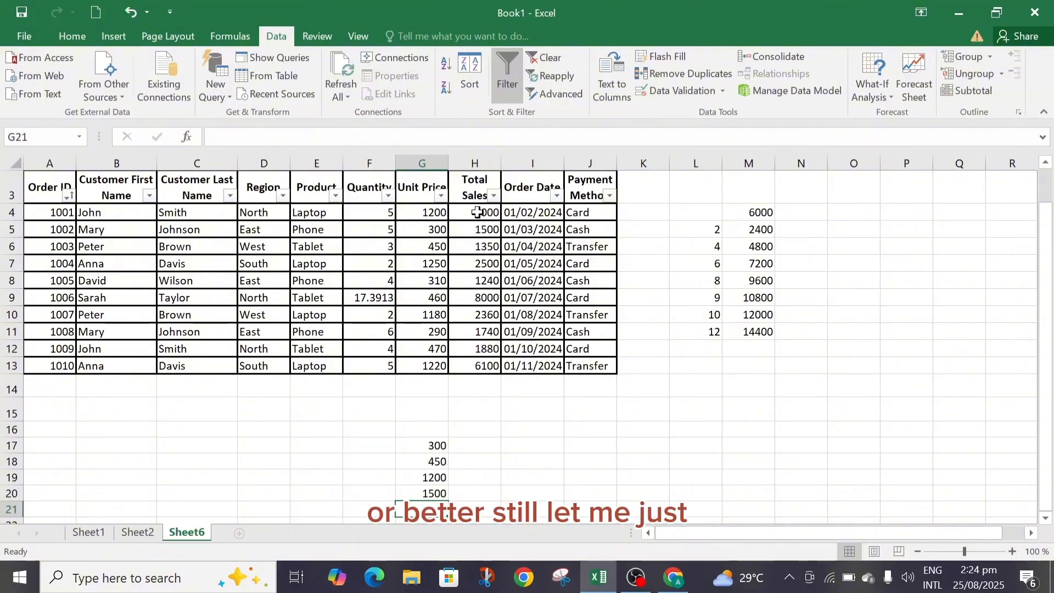
click(431, 212)
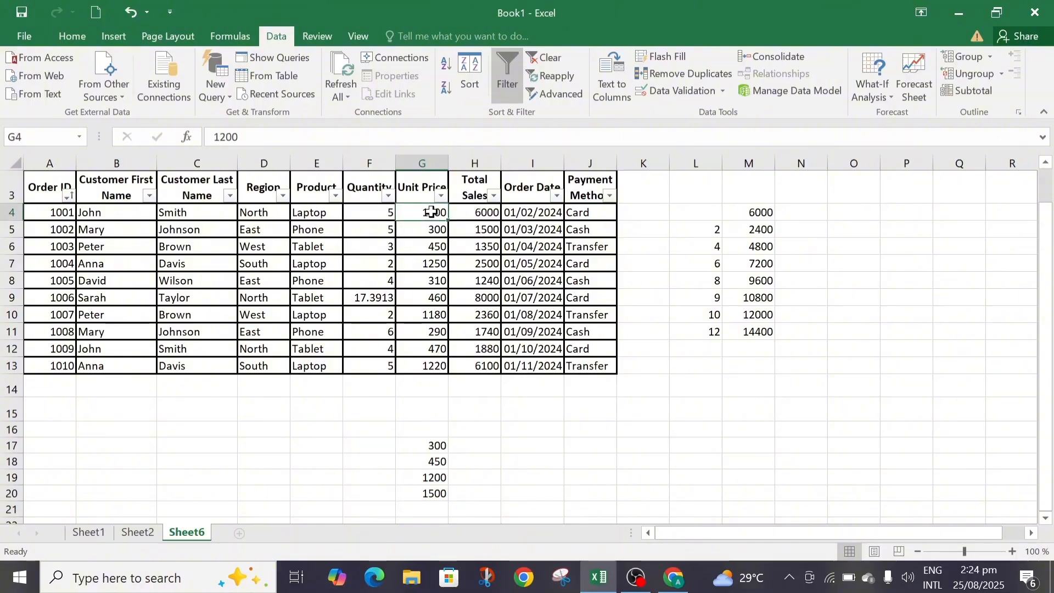
drag(432, 212, 436, 366)
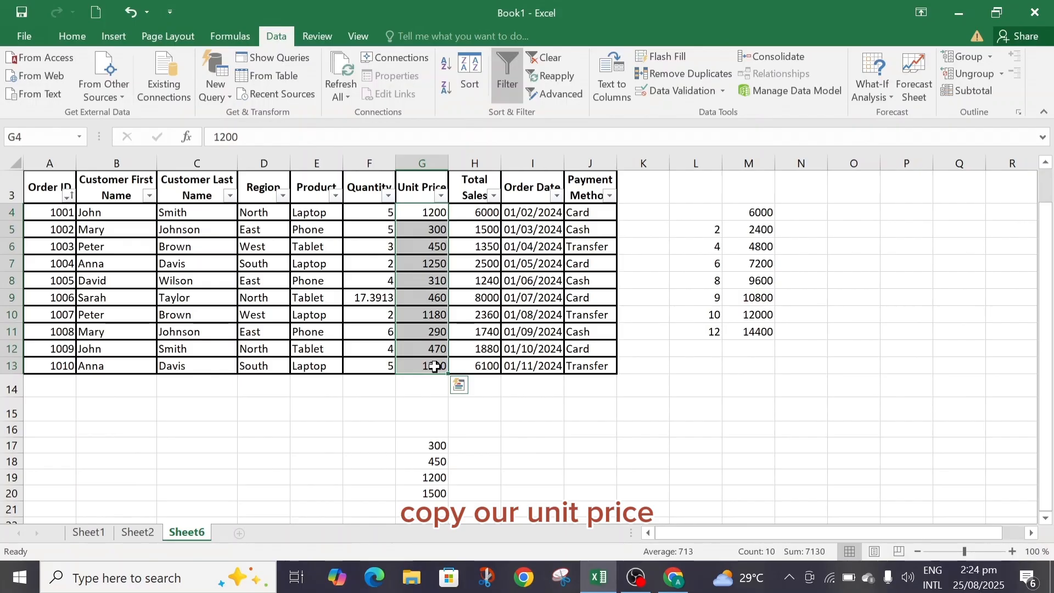
key(ctrl+c)
click(425, 445)
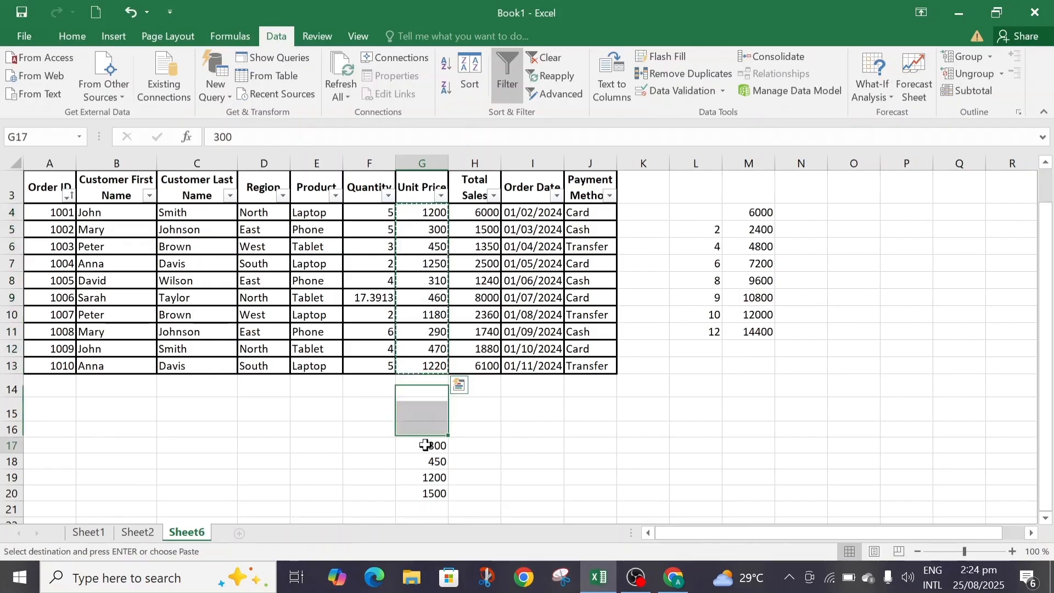
key(ctrl+v)
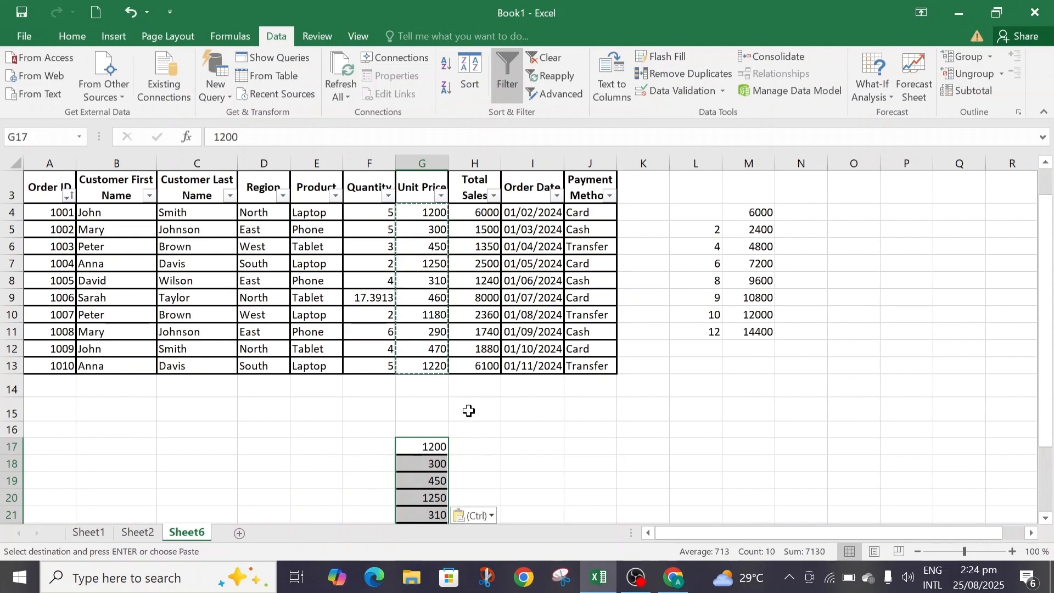
Try to paste a copy of the quantities F4:F13 starting at H16, and undo the paste.
click(379, 212)
drag(377, 281, 379, 367)
key(ctrl+c)
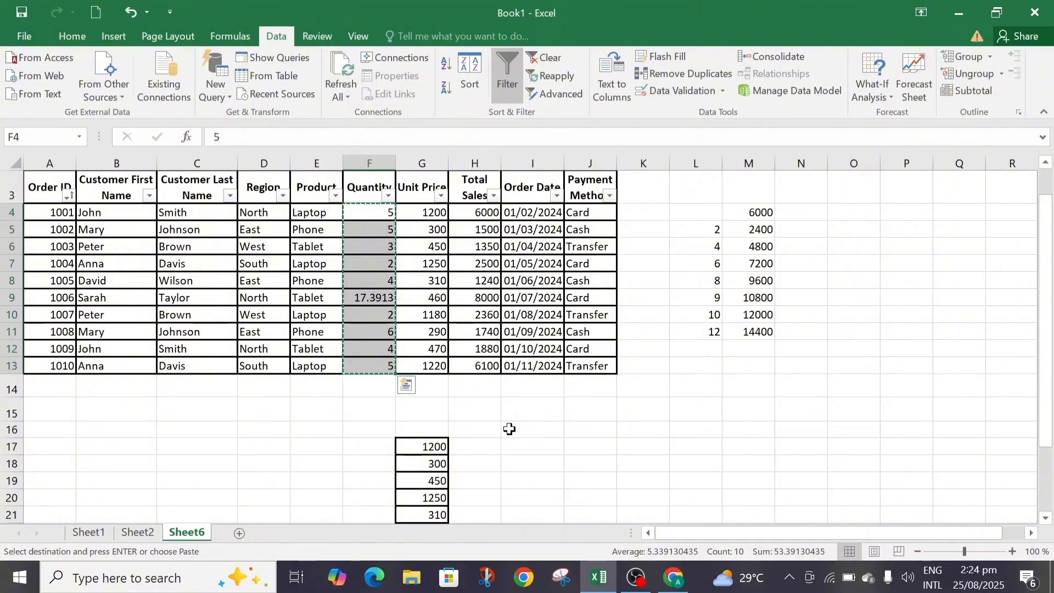
click(483, 432)
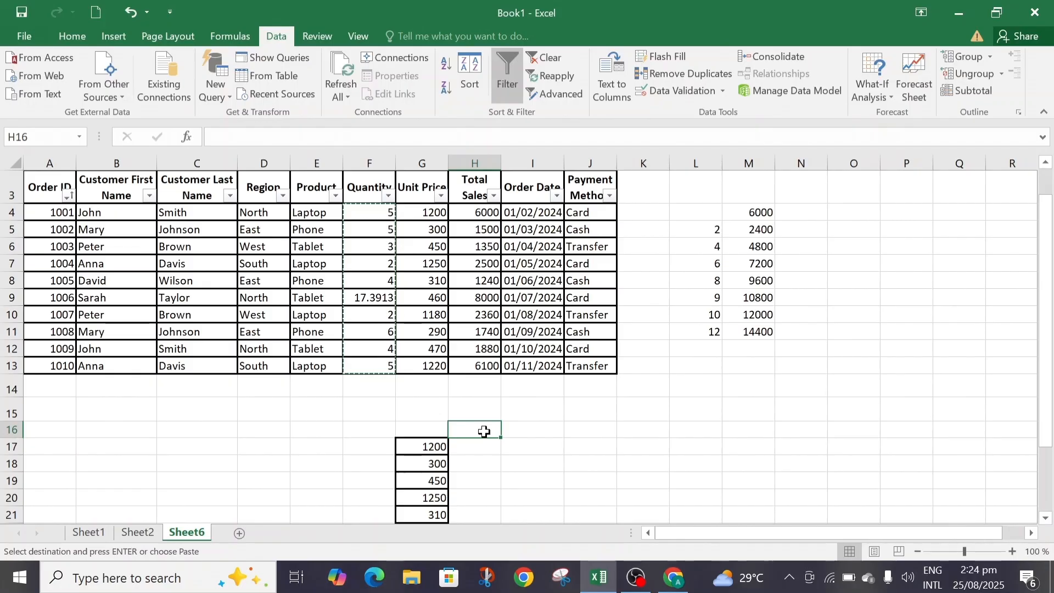
key(ctrl+v)
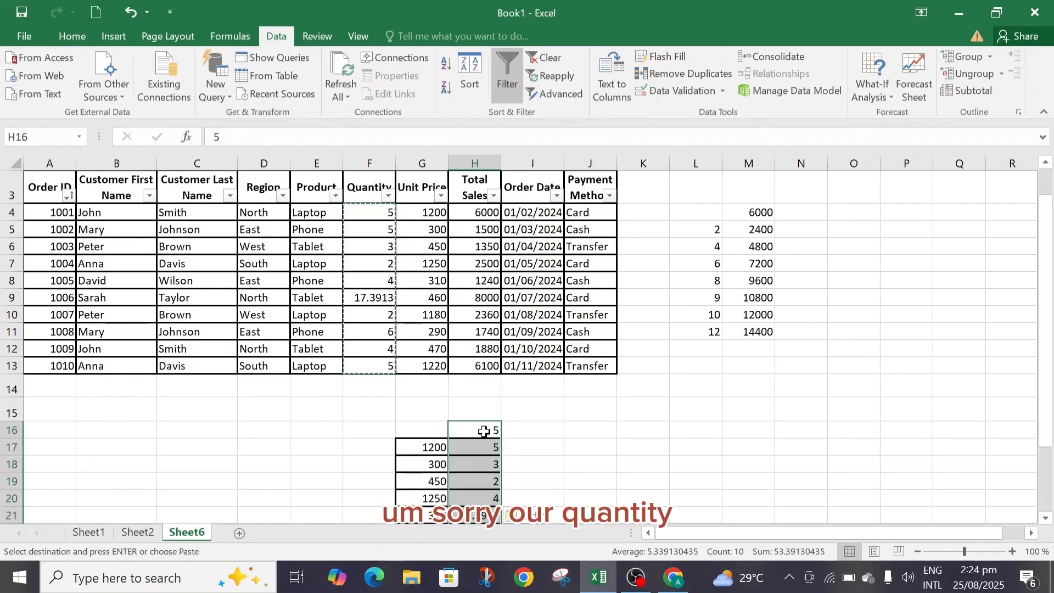
key(ctrl+z)
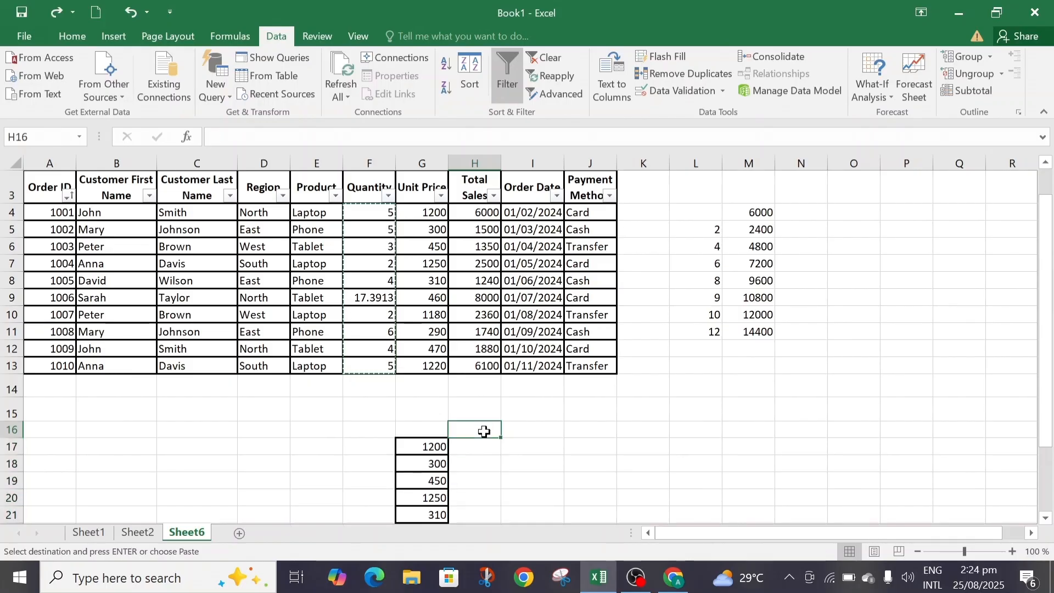
key(Escape)
Try to paste the quantities F4:F13 across the selected row range H16:N16, and undo the paste.
click(506, 430)
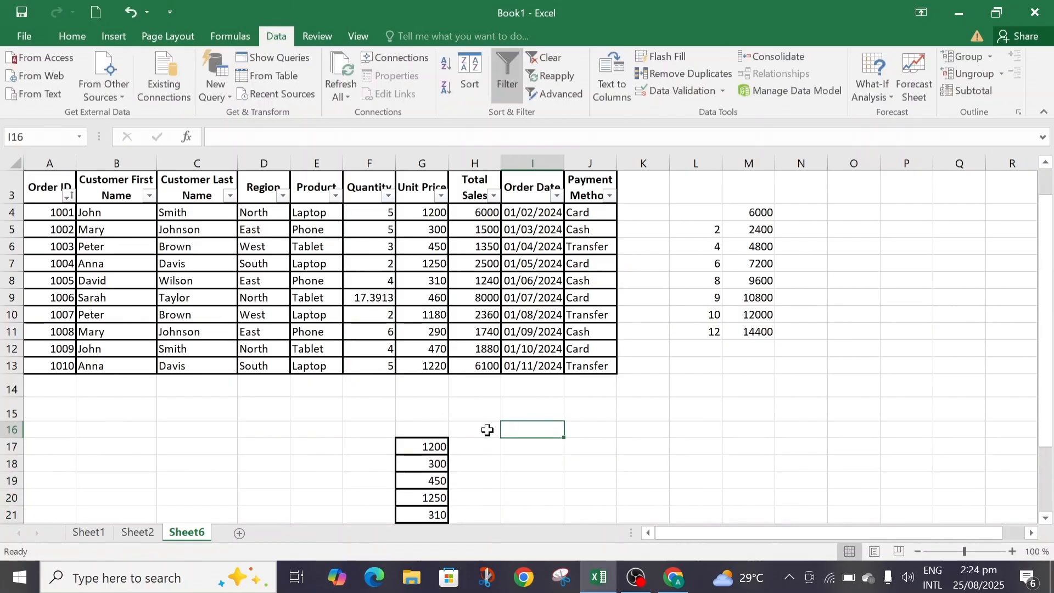
drag(488, 430, 782, 426)
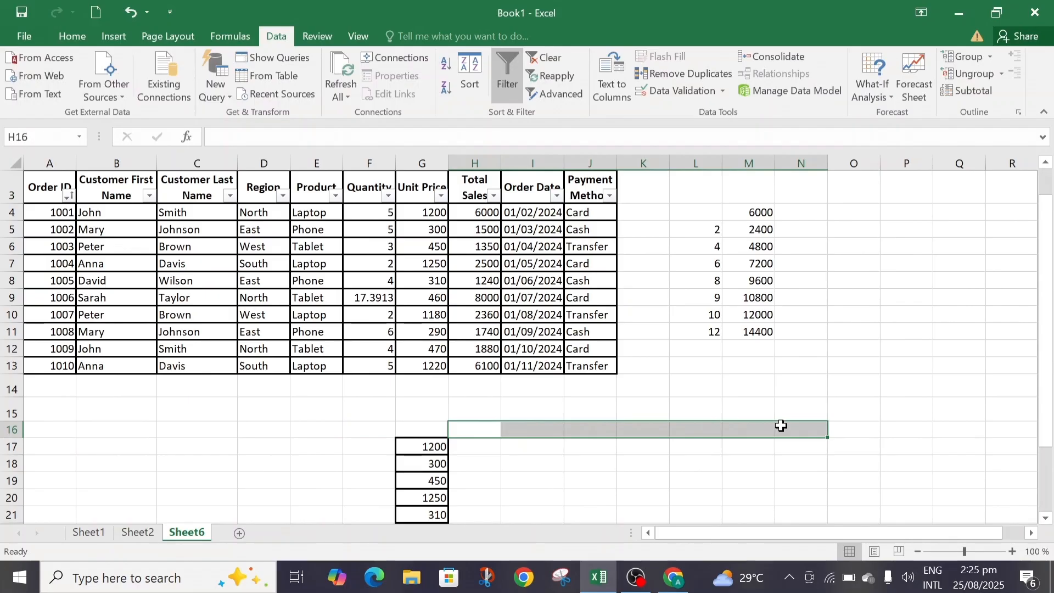
click(478, 429)
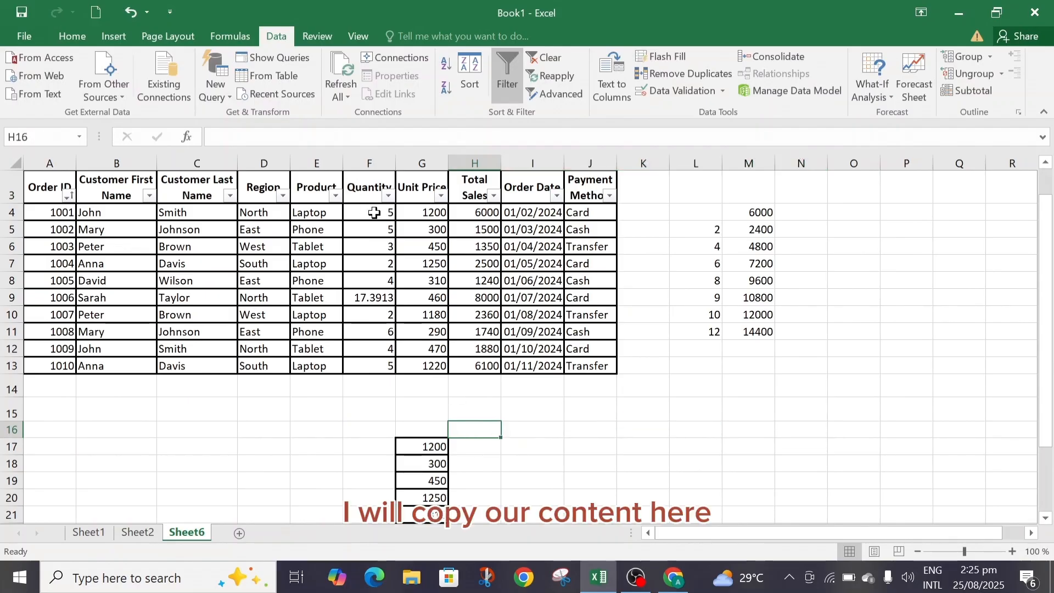
drag(377, 212, 374, 365)
key(ctrl+c)
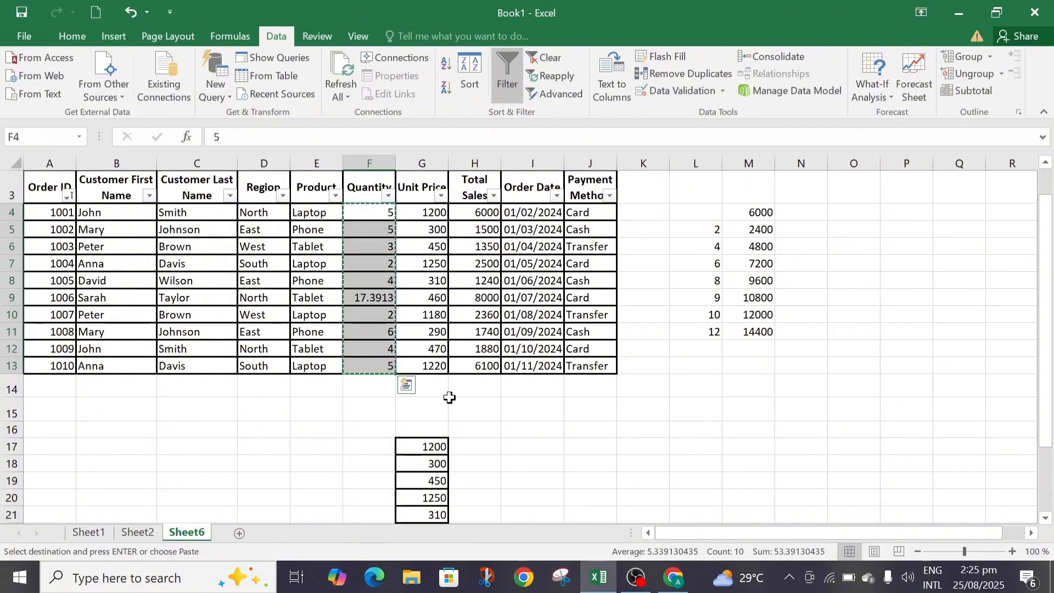
drag(470, 431, 787, 430)
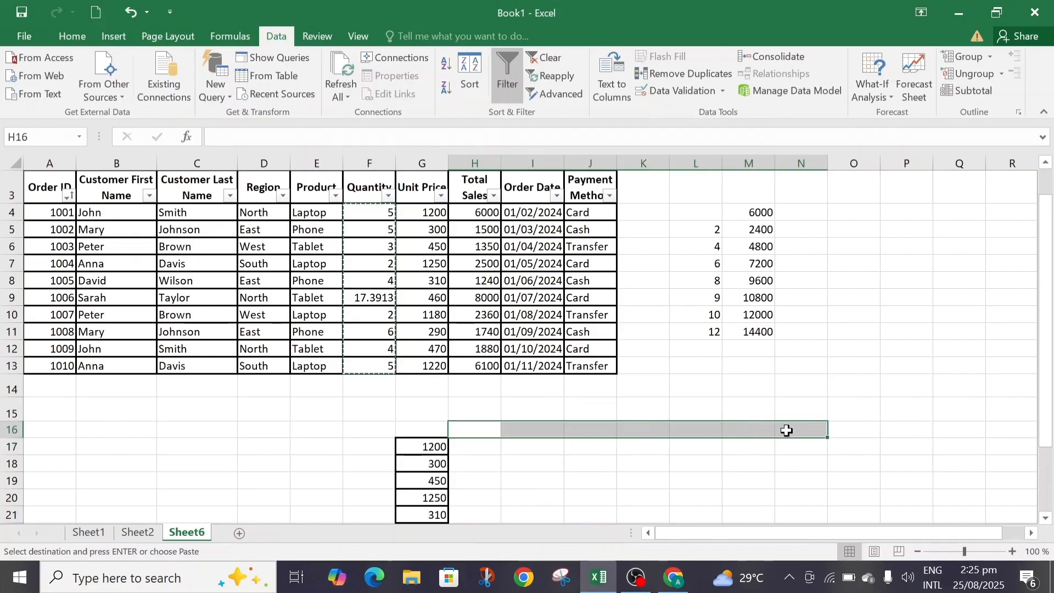
key(ctrl+v)
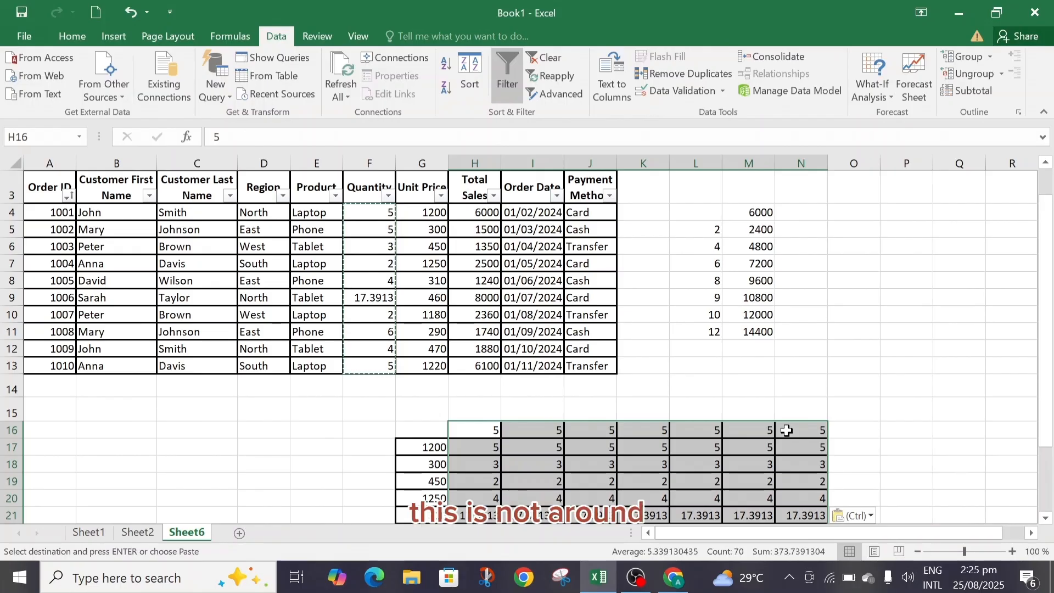
key(ctrl+z)
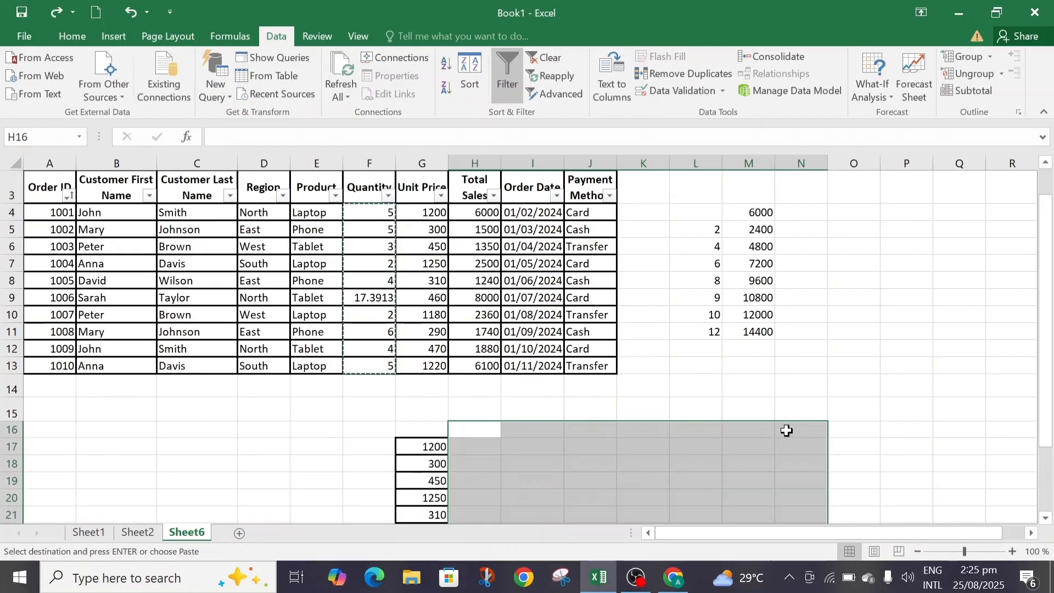
Try entering the first trial quantity in cell H16, above and beside the pasted unit prices, replacing 5 with 3.
click(472, 429)
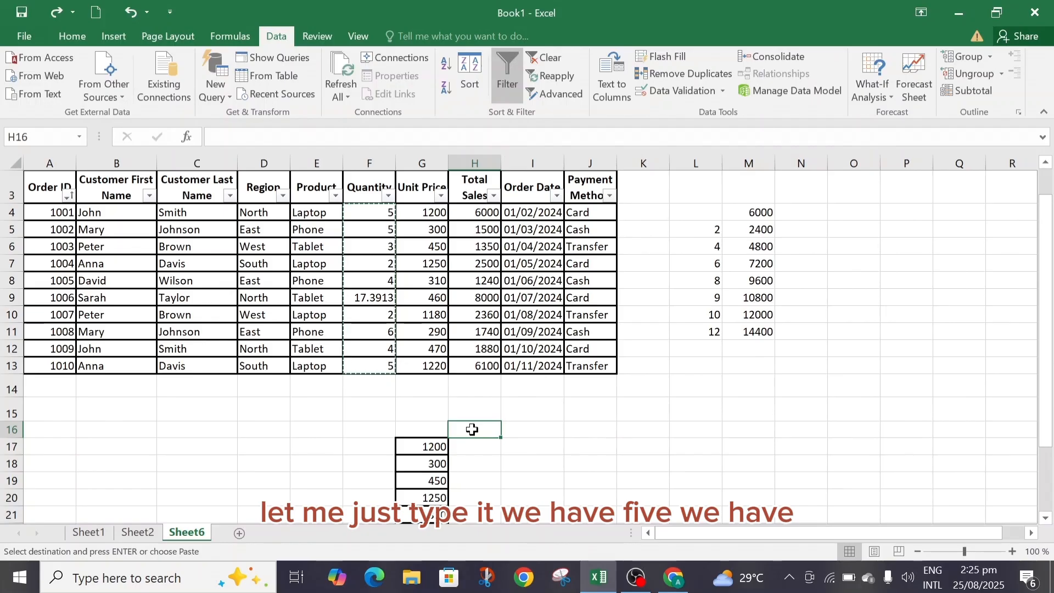
text(5)
key(Tab)
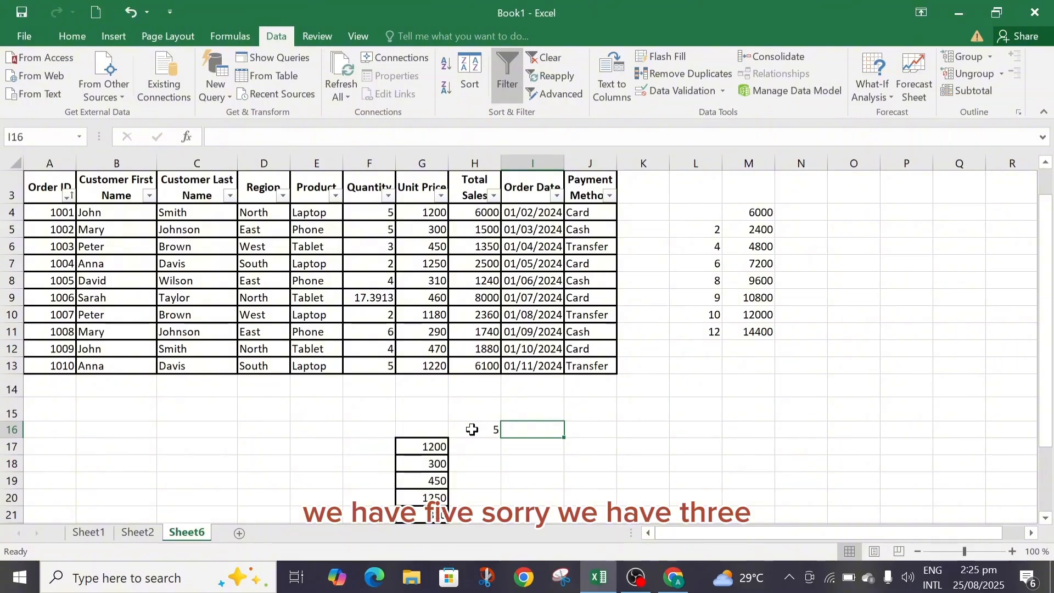
key(BackSpace)
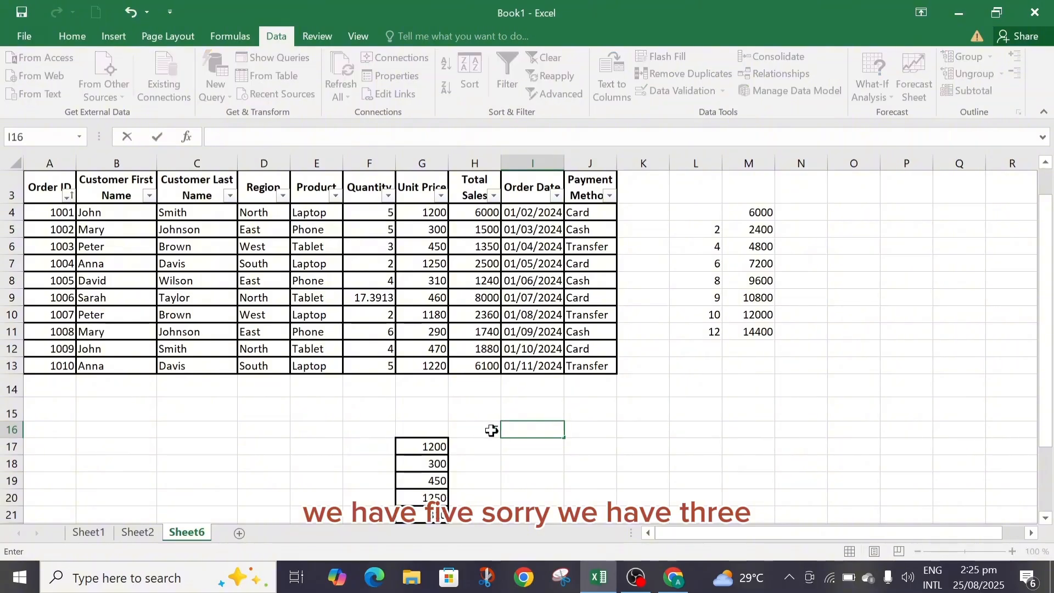
click(491, 430)
key(BackSpace)
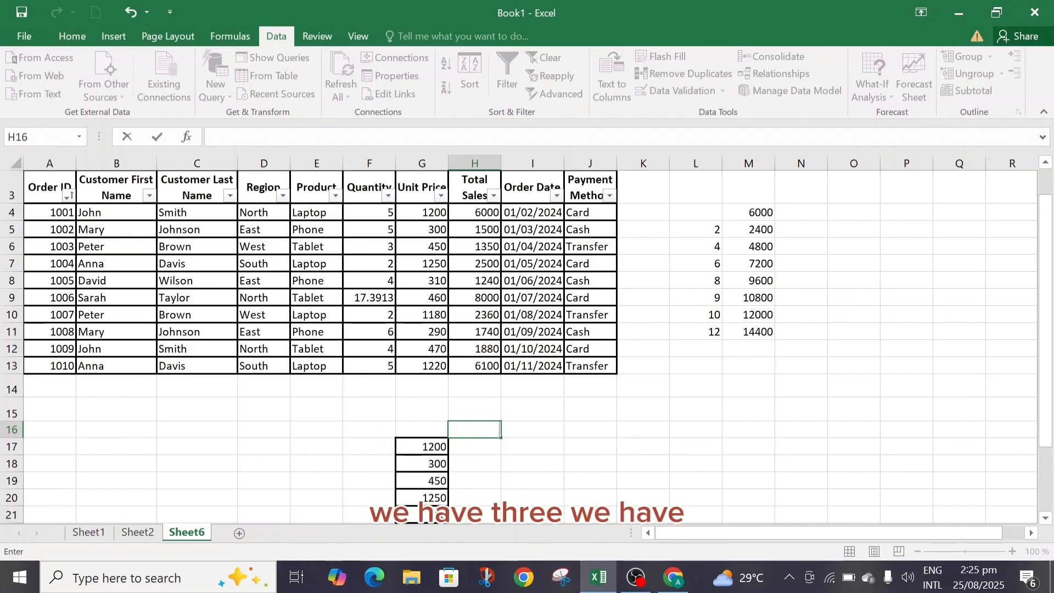
text(3)
key(Tab)
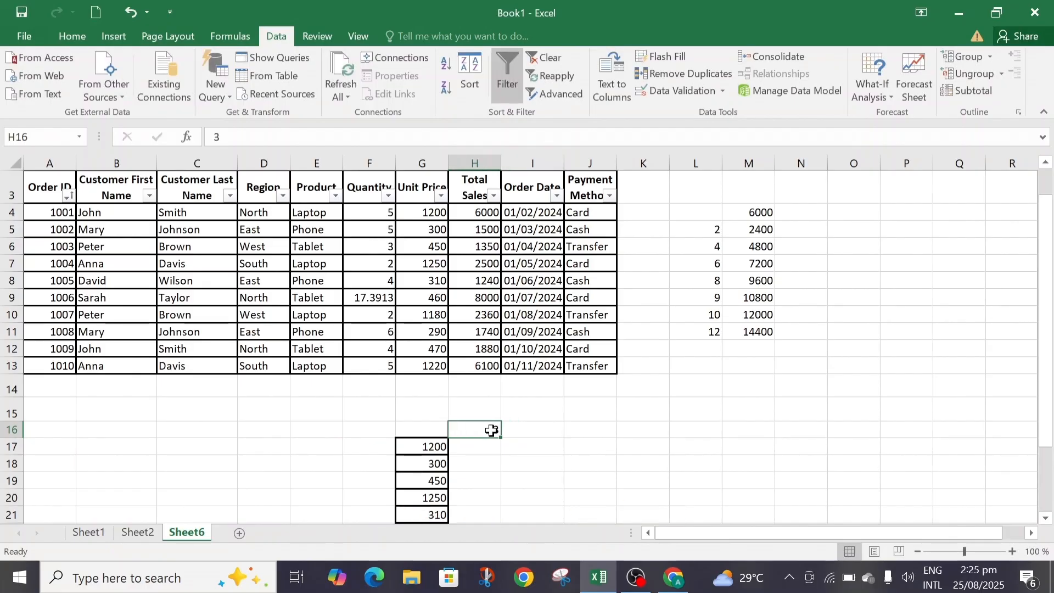
Try entering the quantity 3 in cell I16, and re-enter it over the date-formatted value.
text(3)
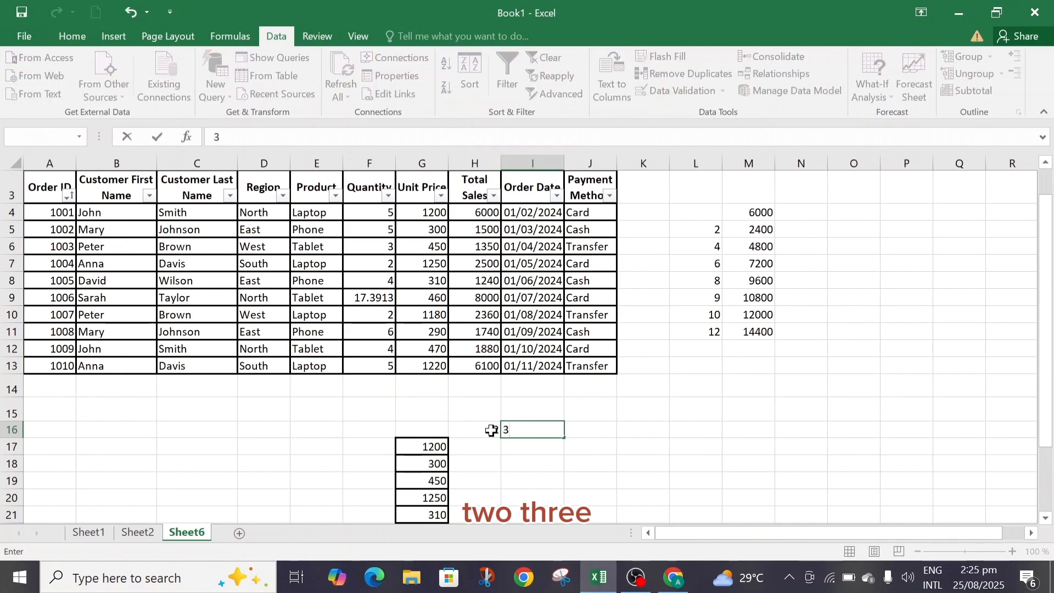
key(Tab)
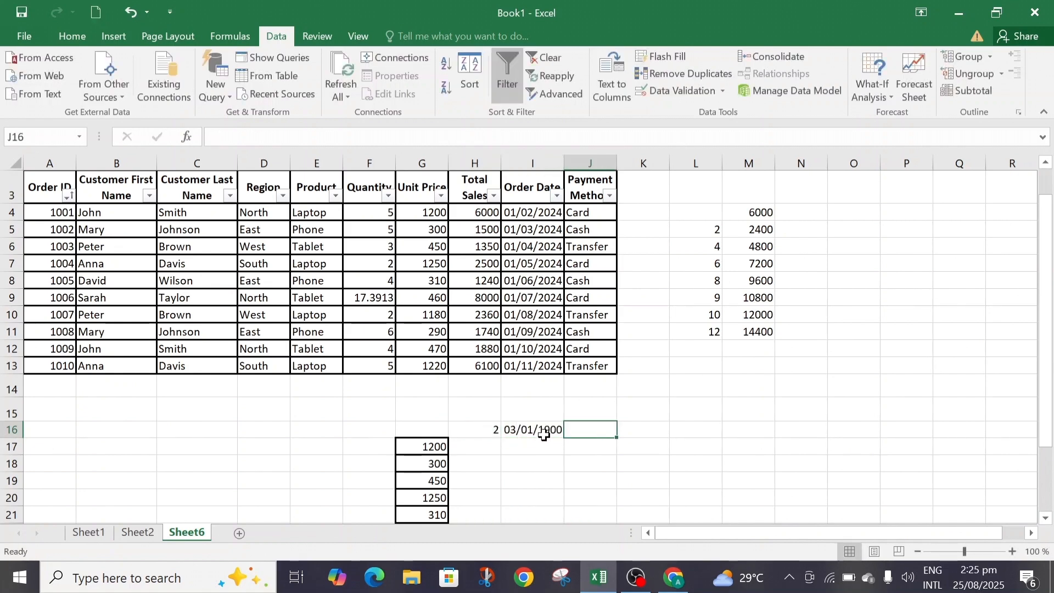
click(527, 432)
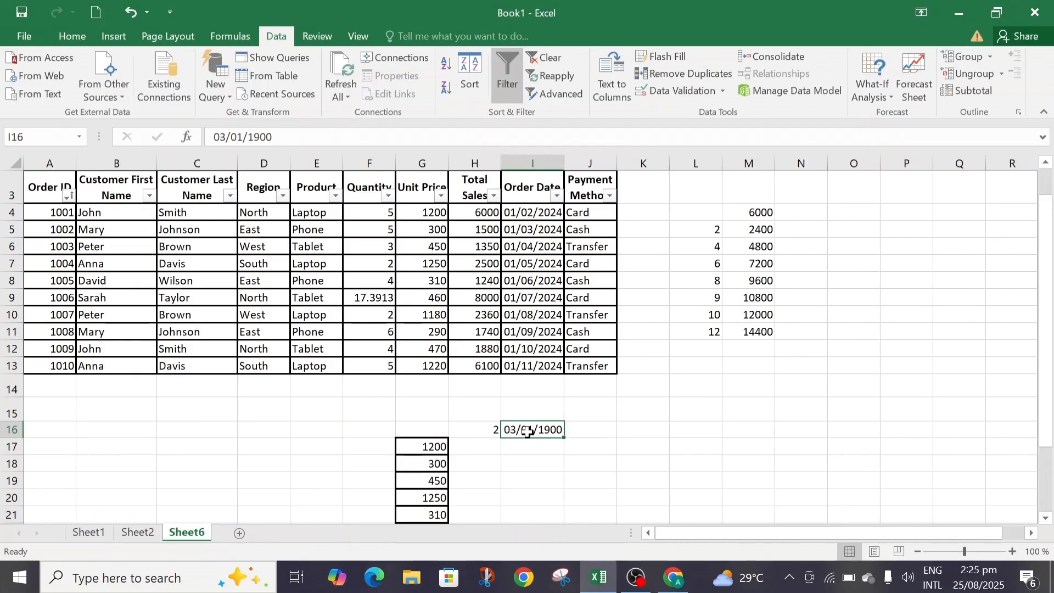
text(3)
key(Tab)
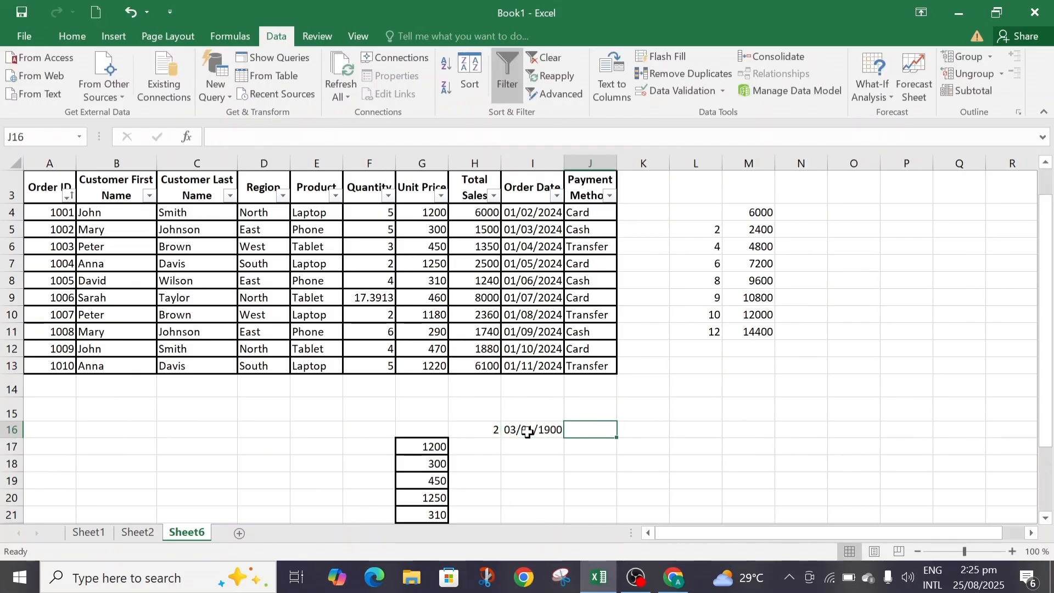
click(527, 432)
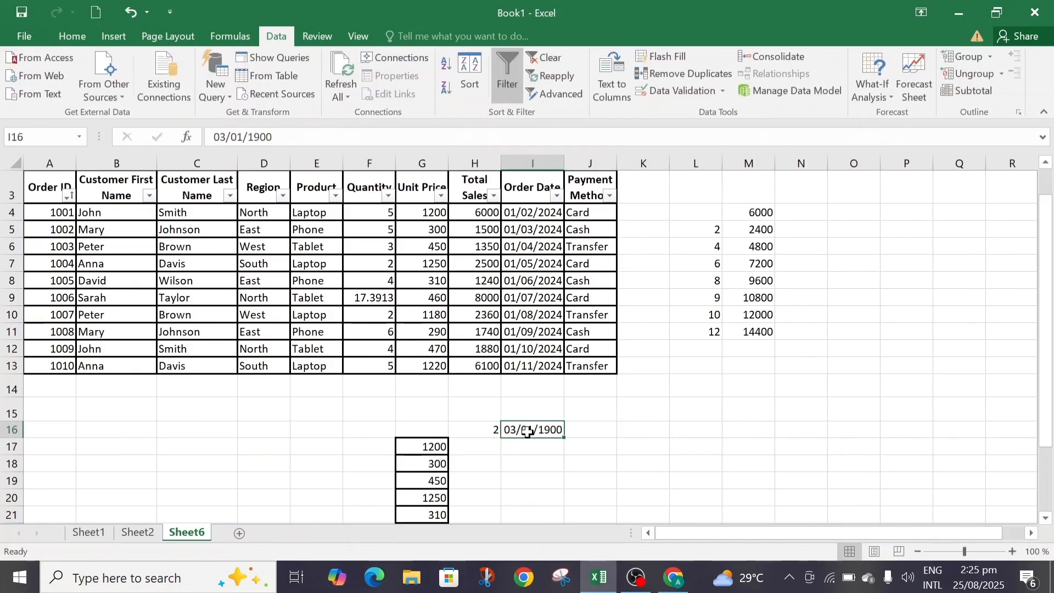
click(490, 432)
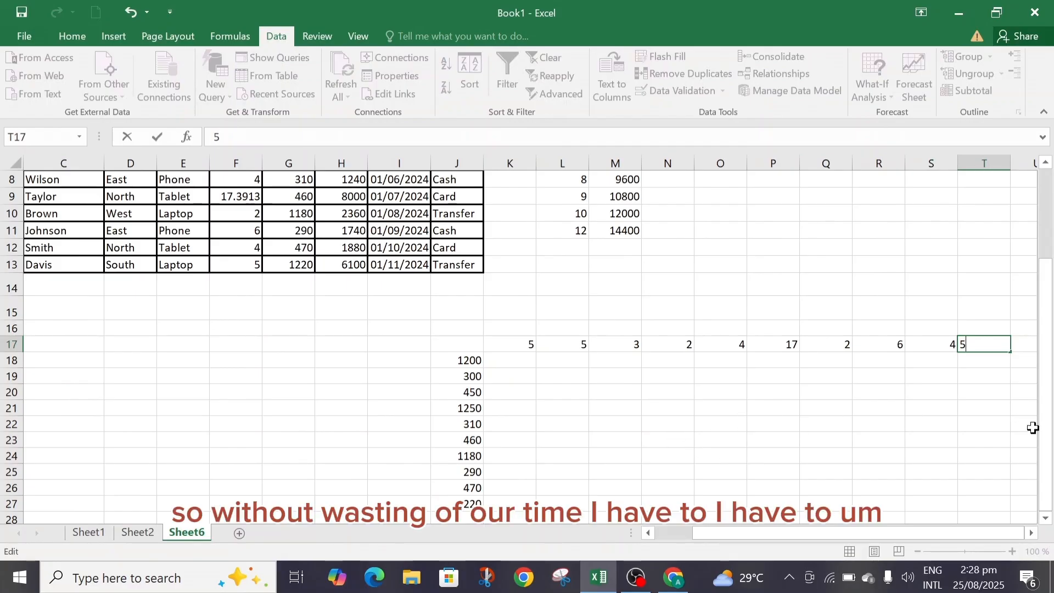
Enter the total sales formula =F4*G4 in cell J17, the corner of the unit price and quantity grid.
mouse_move(1050, 458)
mouse_down()
mouse_move(1046, 373)
mouse_move(1052, 463)
mouse_up()
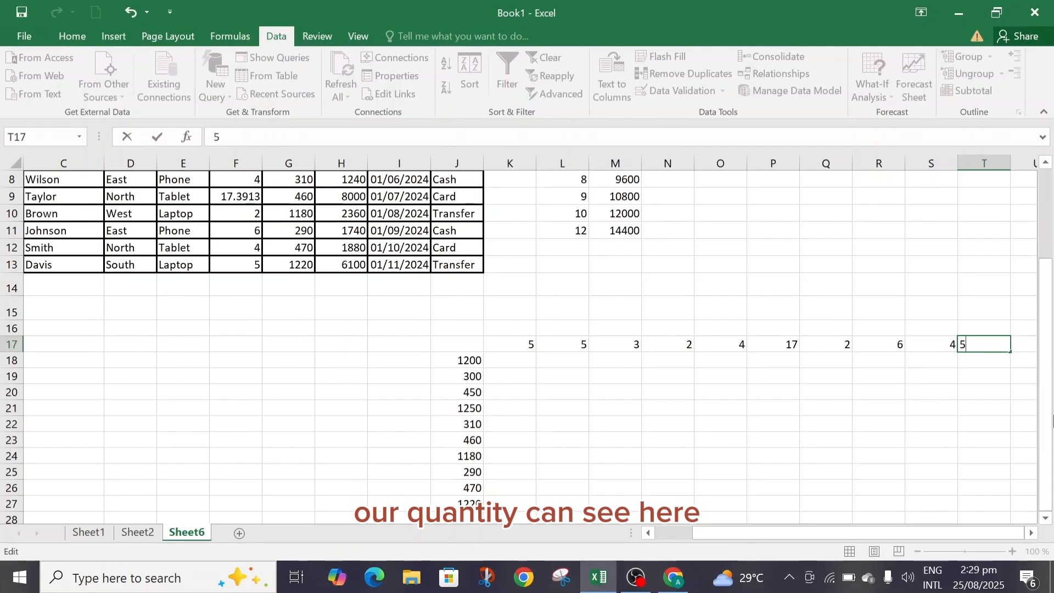
drag(1043, 343, 1046, 258)
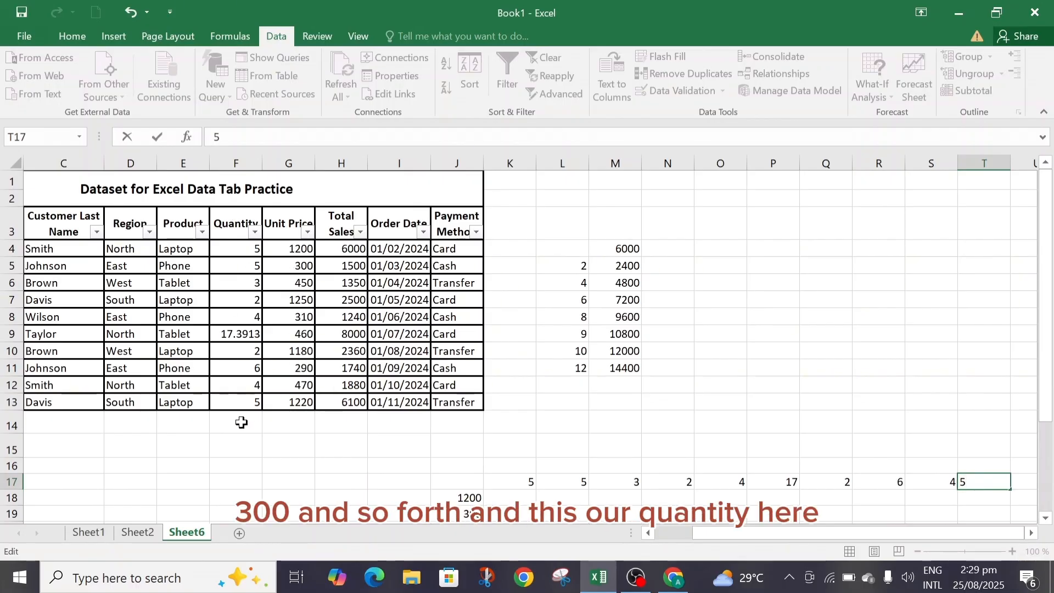
mouse_move(1053, 354)
mouse_down()
mouse_move(1052, 376)
mouse_move(1052, 351)
mouse_up()
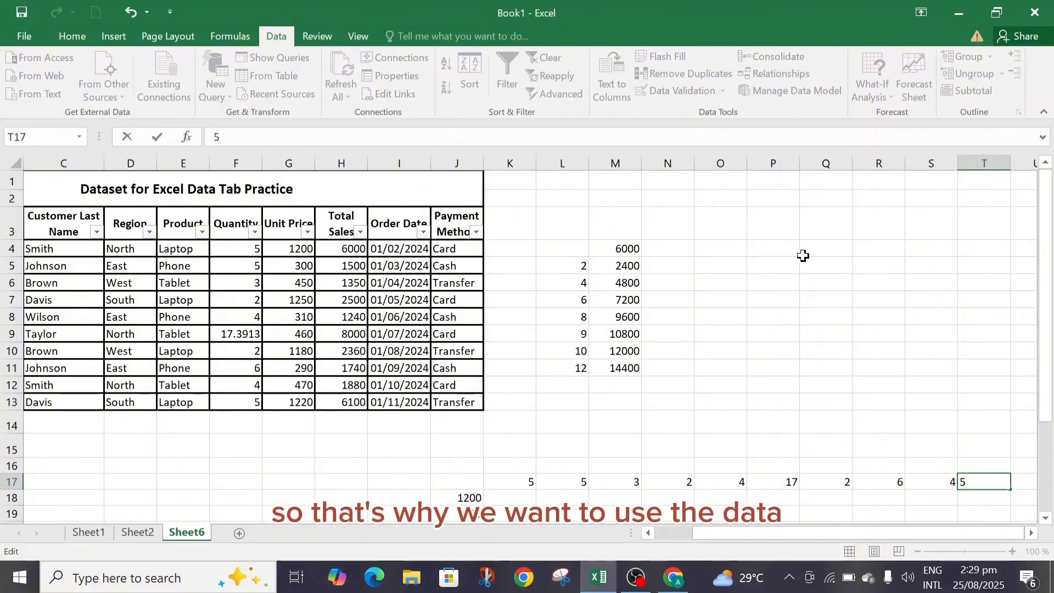
drag(1051, 277, 1045, 316)
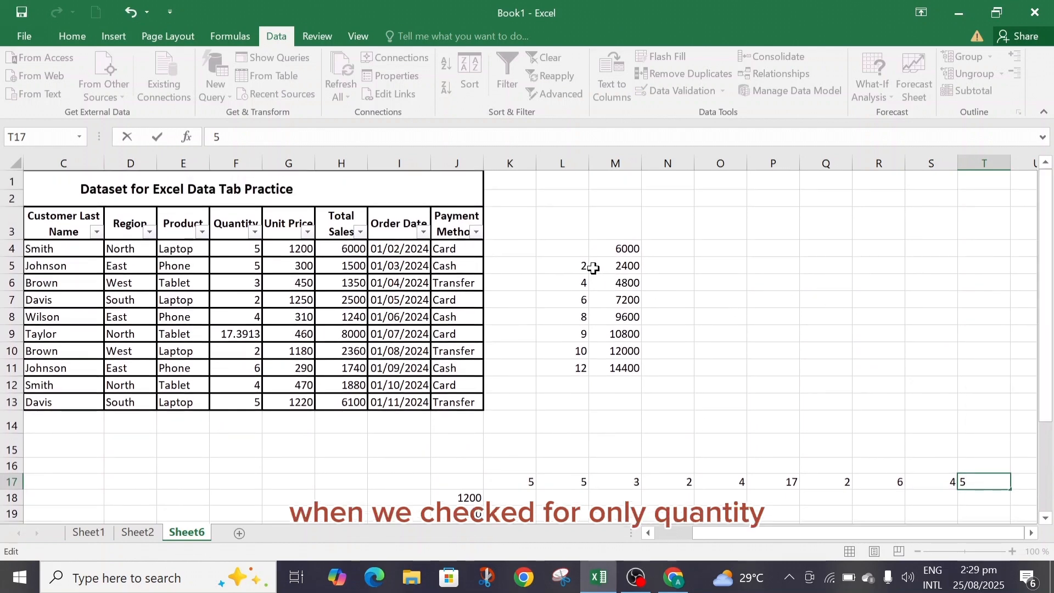
drag(1052, 283, 1050, 447)
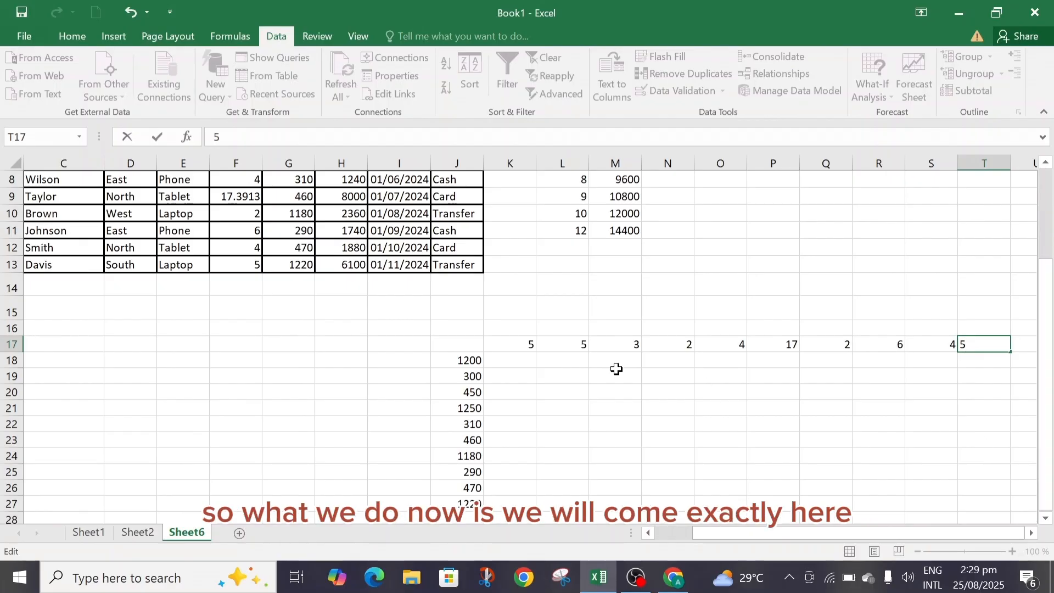
click(450, 343)
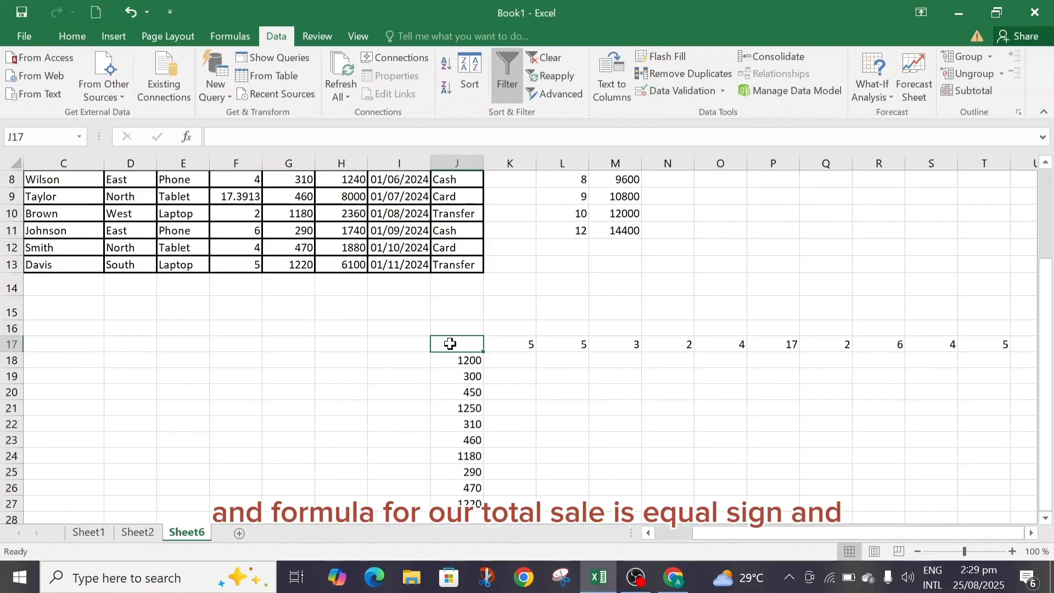
text(=)
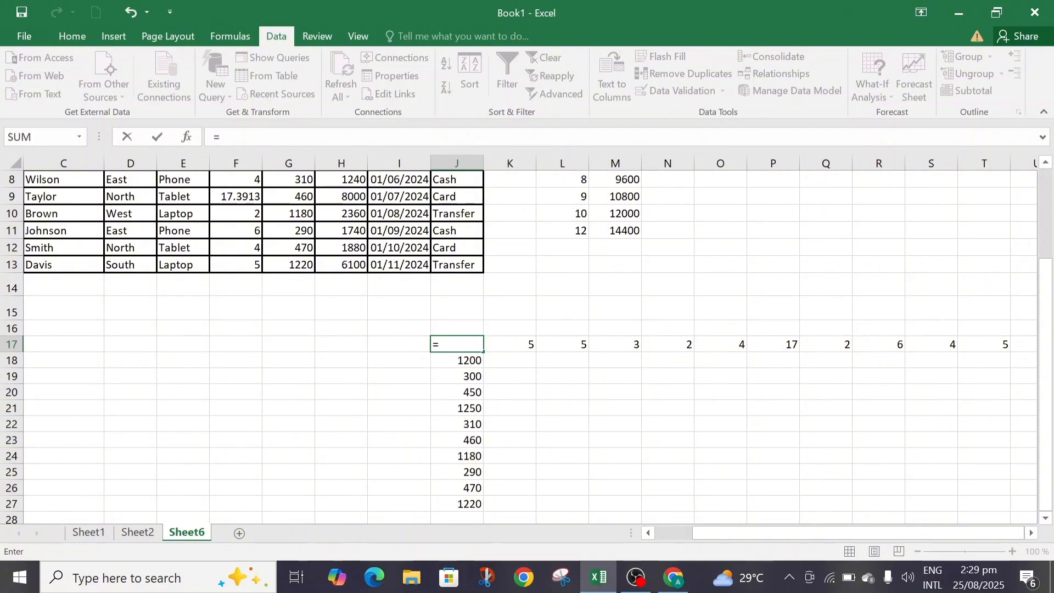
text(g)
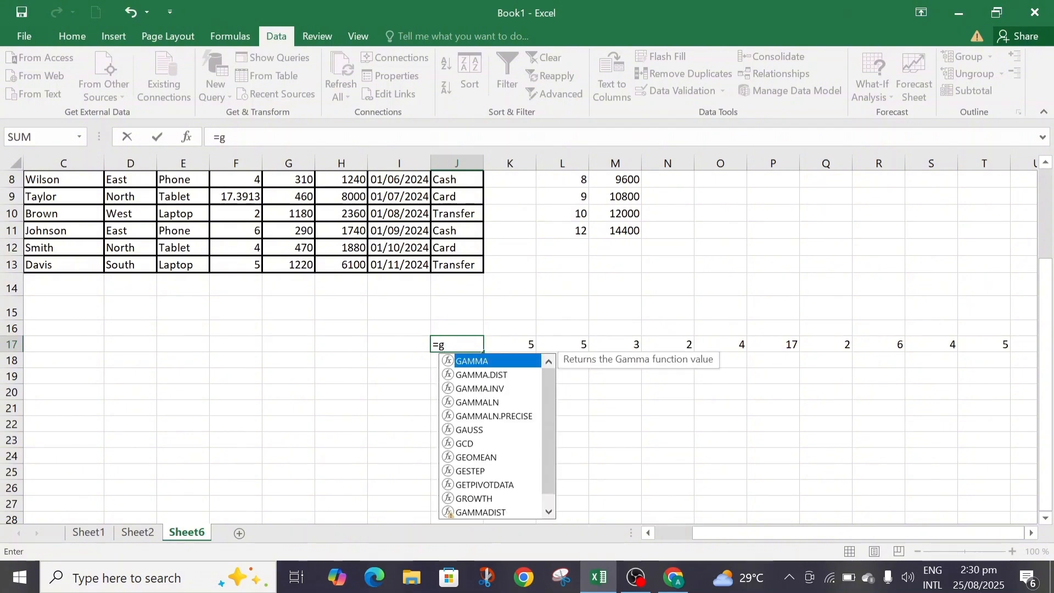
text(4*)
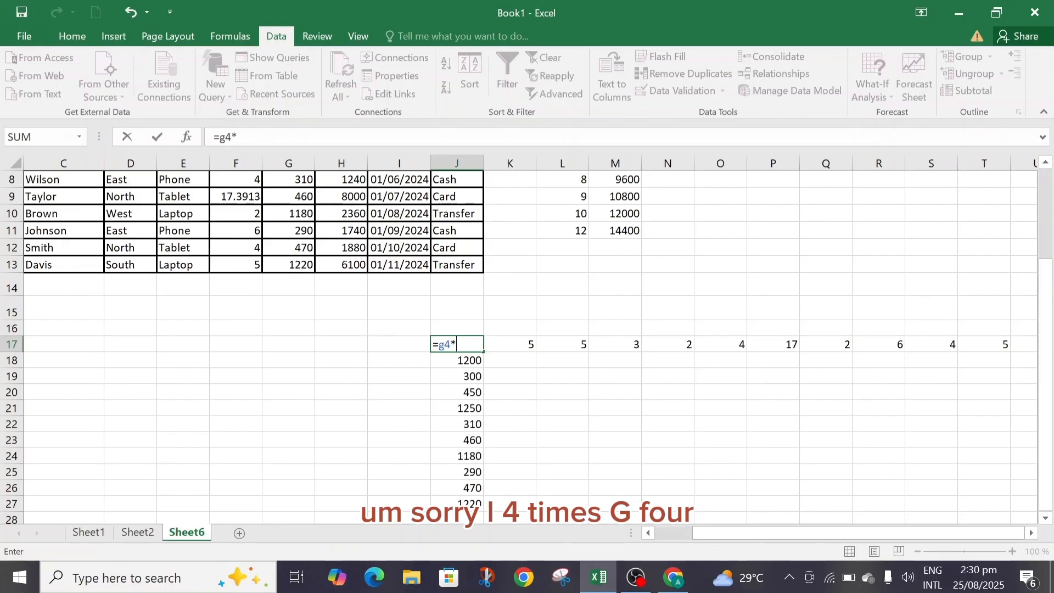
key(BackSpace)
key(BackSpace)
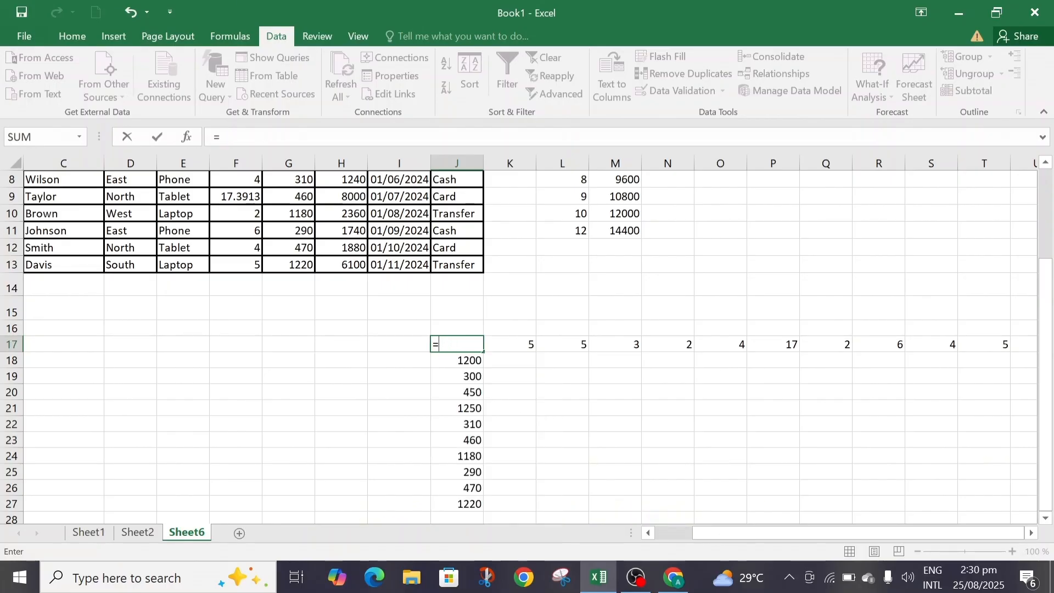
text(f4)
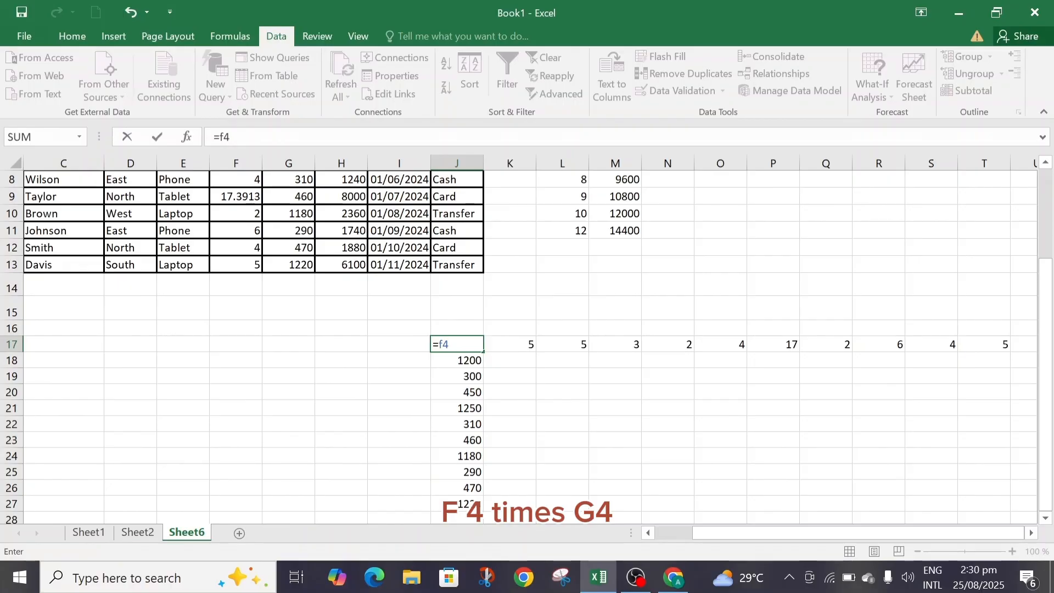
text(*g4)
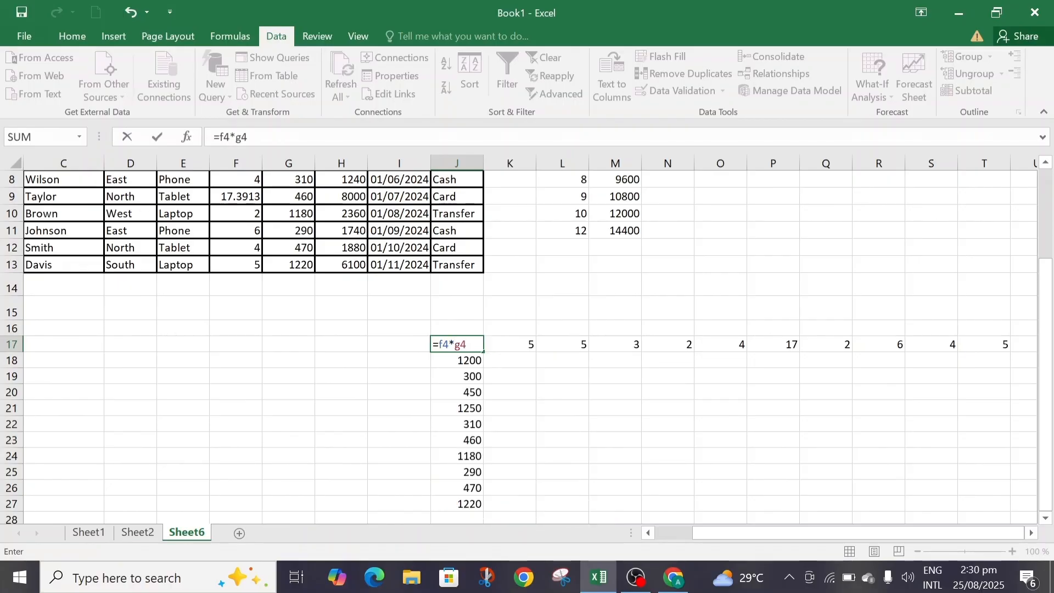
key(Return)
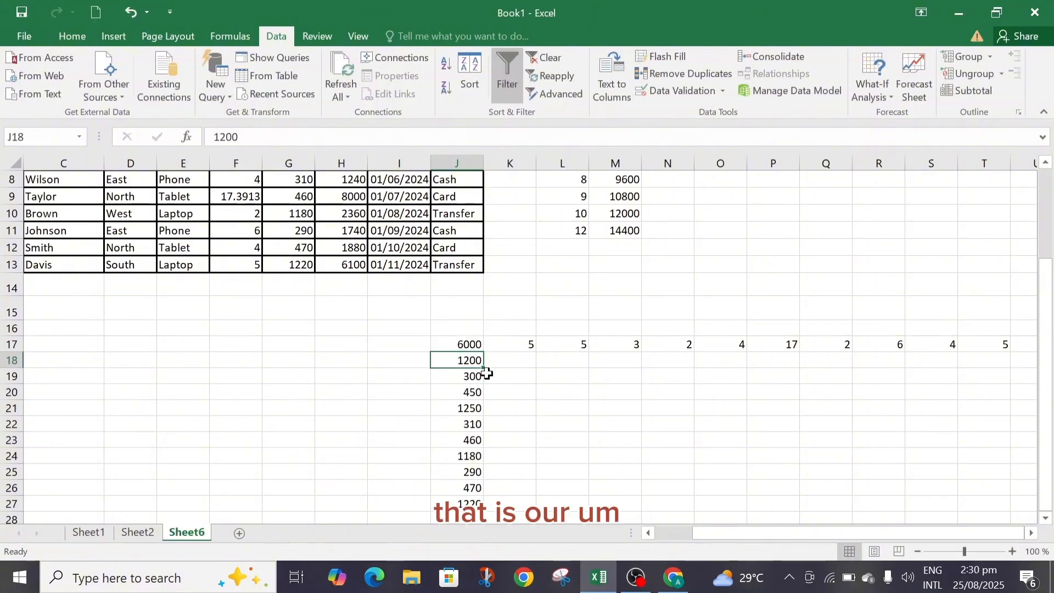
Create a two-variable data table over J17:T27 with F4 as the row input cell and G4 as the column input cell.
click(442, 345)
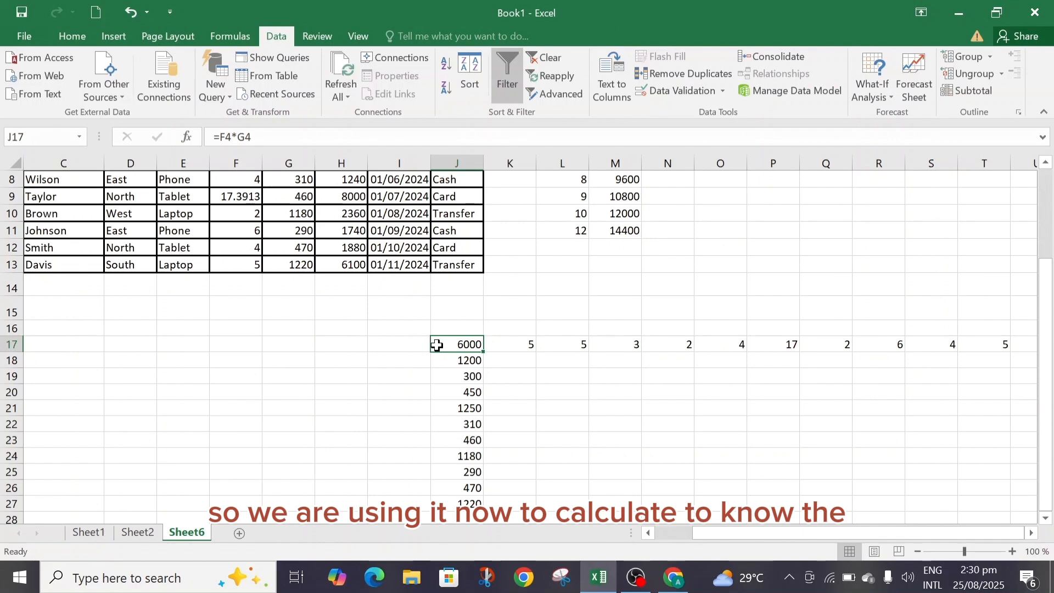
drag(454, 353, 988, 417)
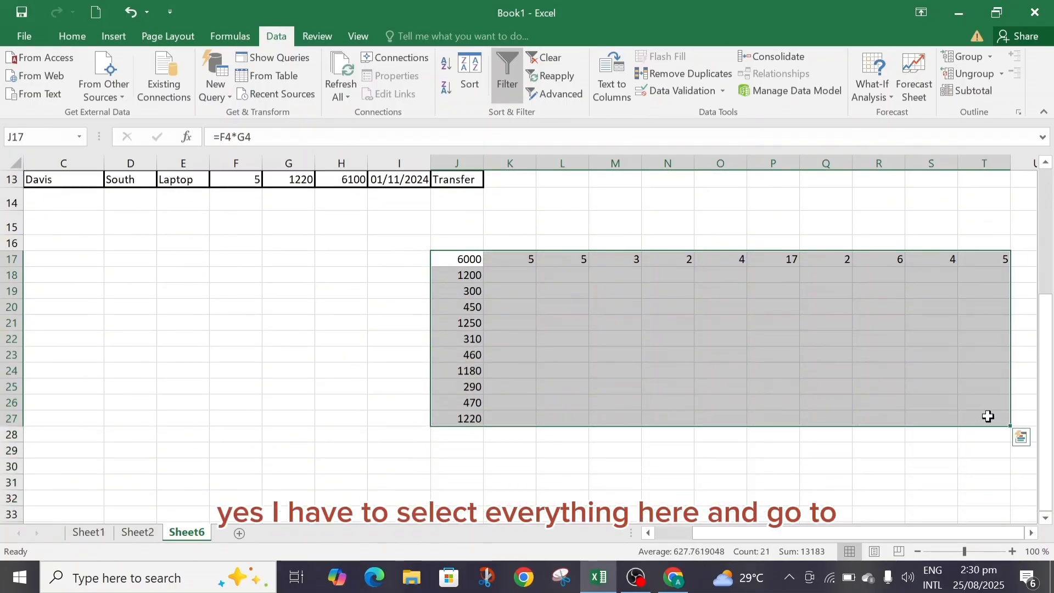
click(888, 92)
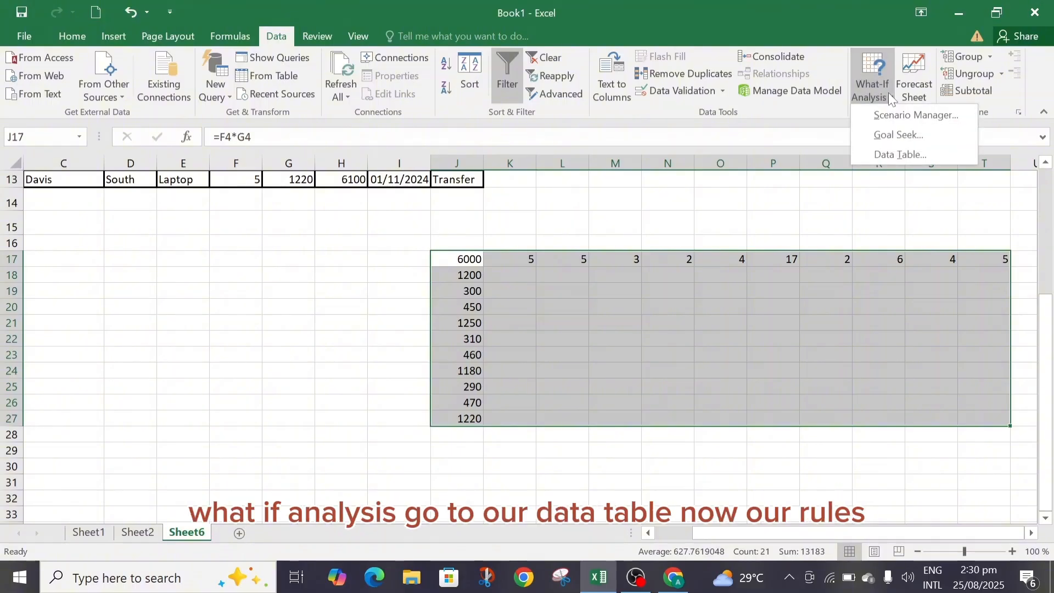
click(907, 159)
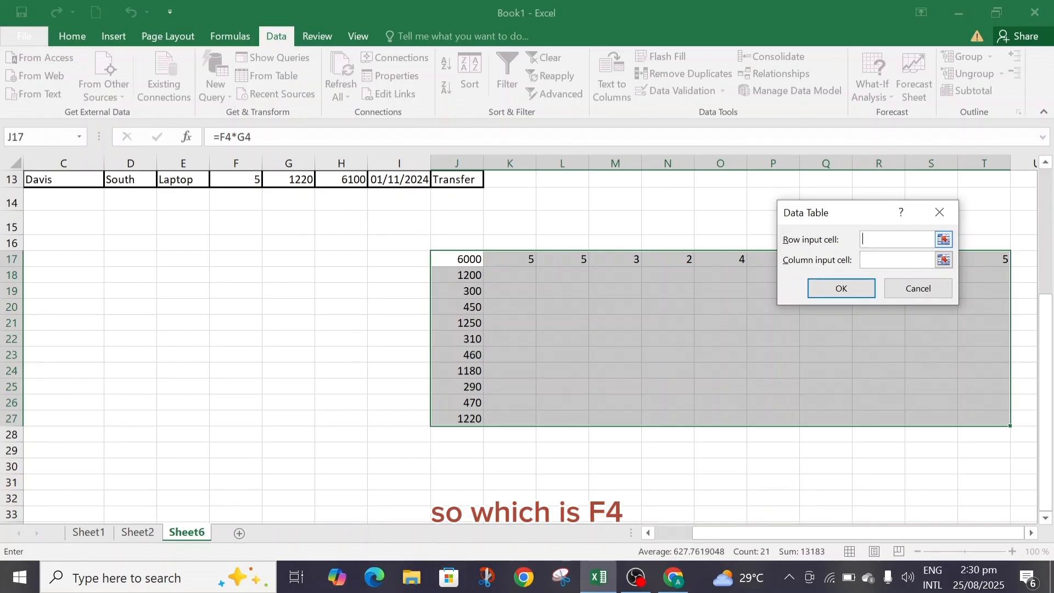
text(f4)
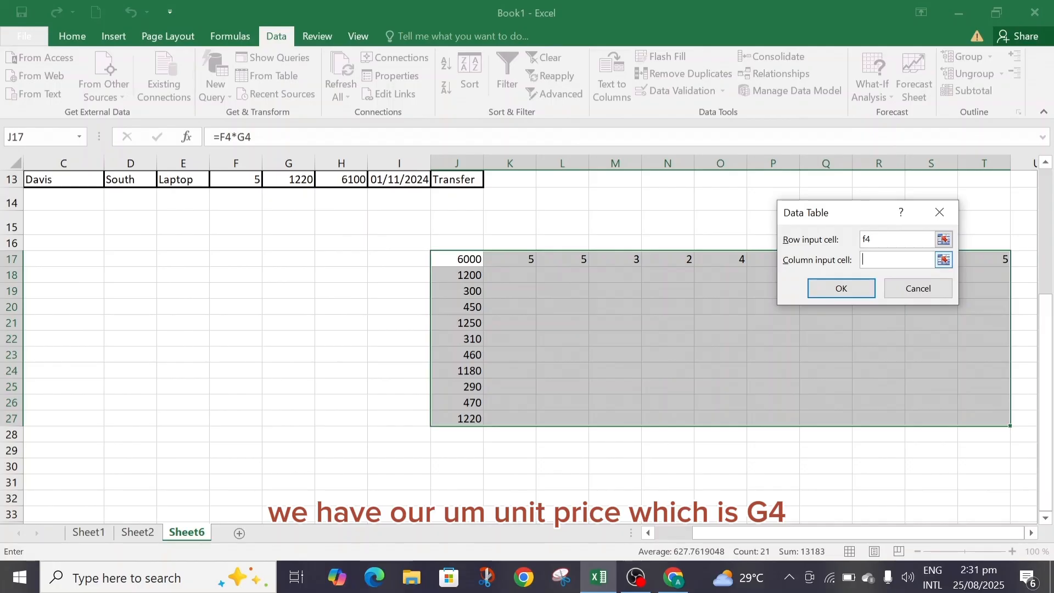
text(g)
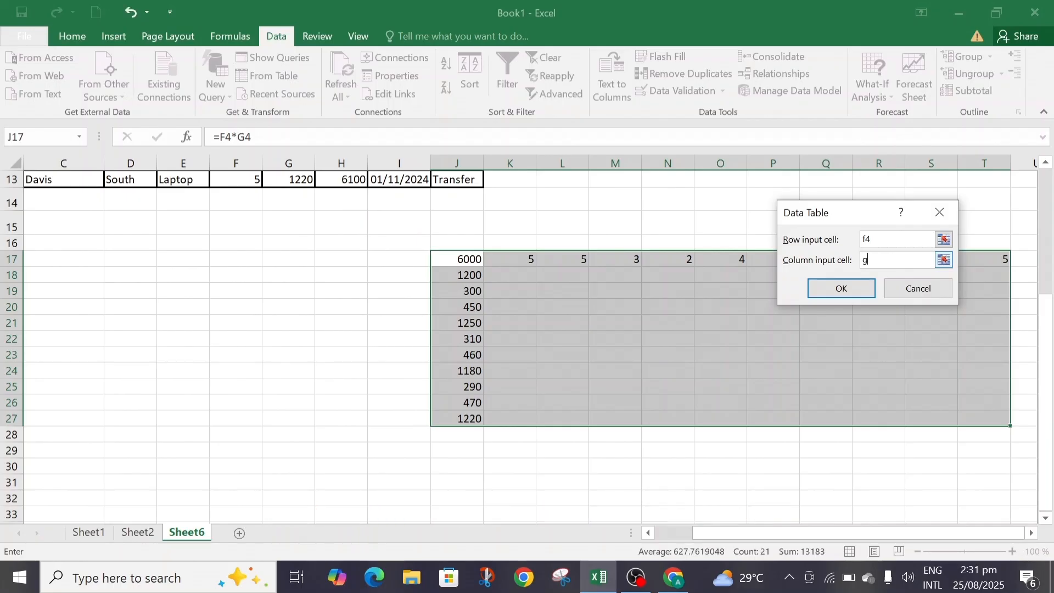
text(4)
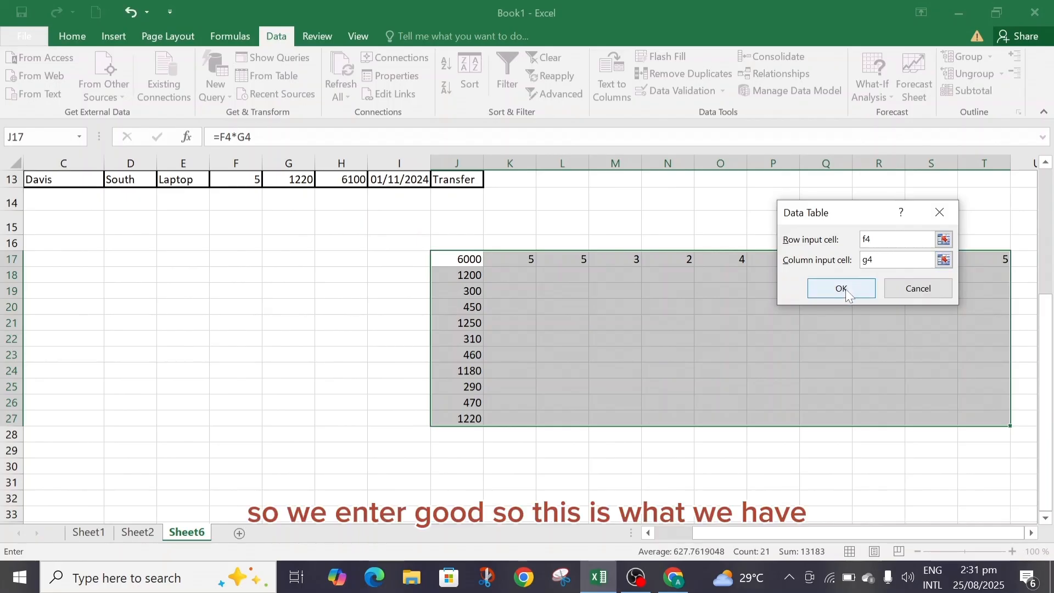
click(842, 288)
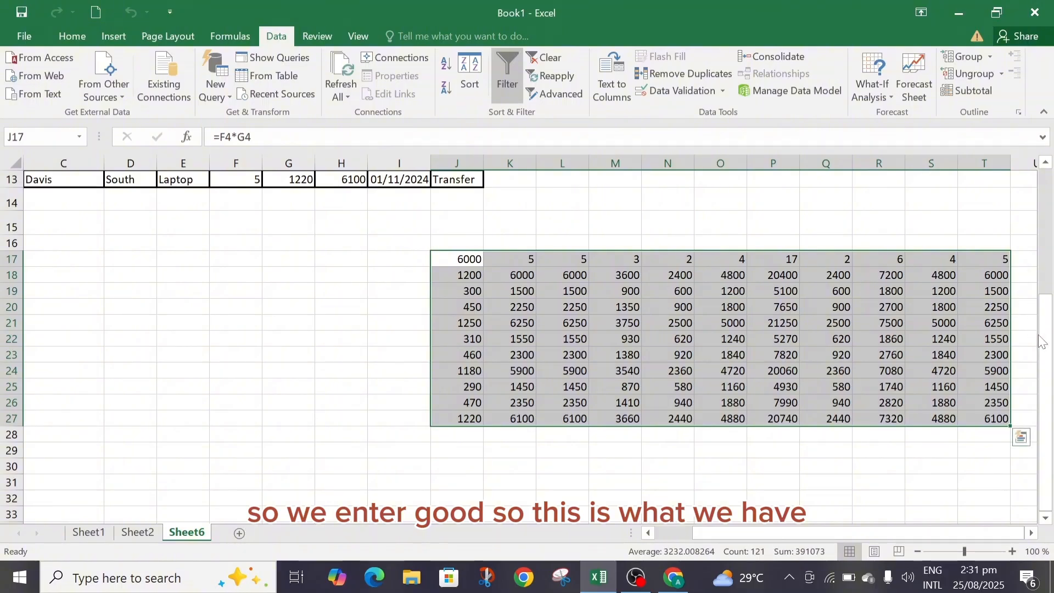
Hide the formula result in corner cell J17 of the two-variable table by setting its font colour to white.
drag(1041, 341, 1049, 305)
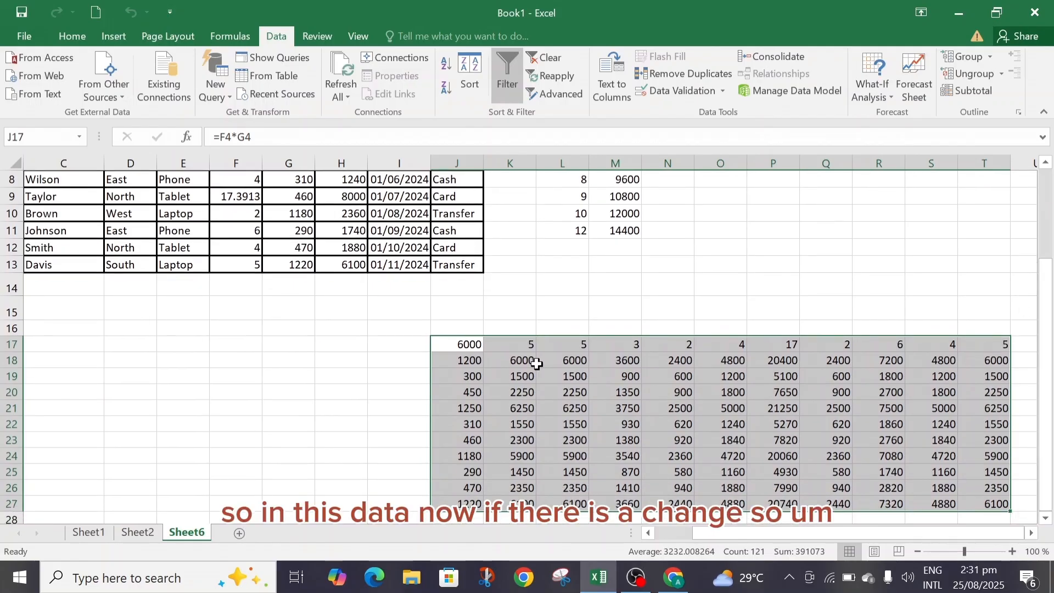
click(462, 345)
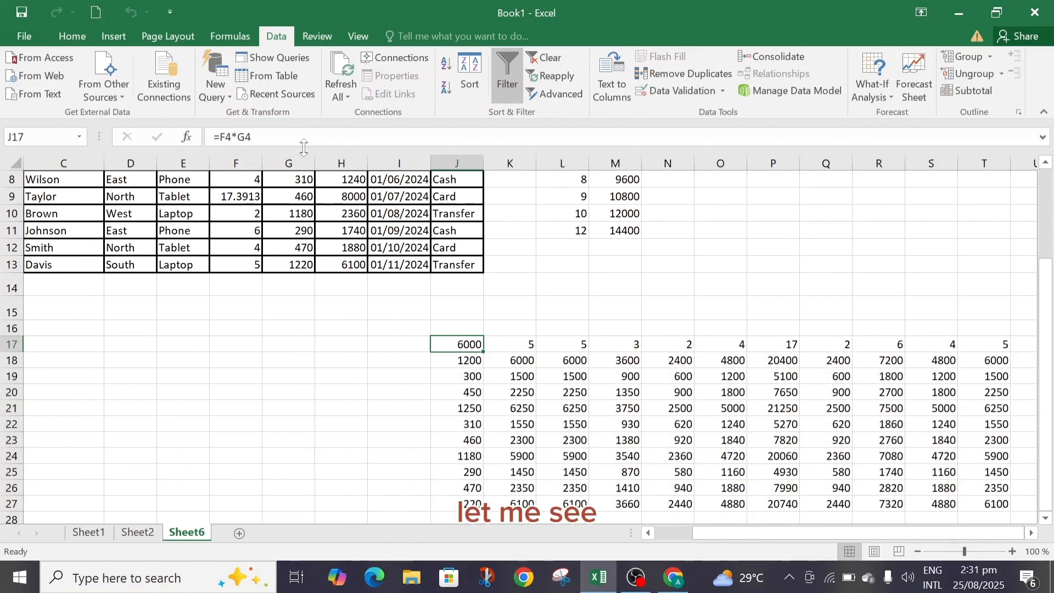
click(63, 38)
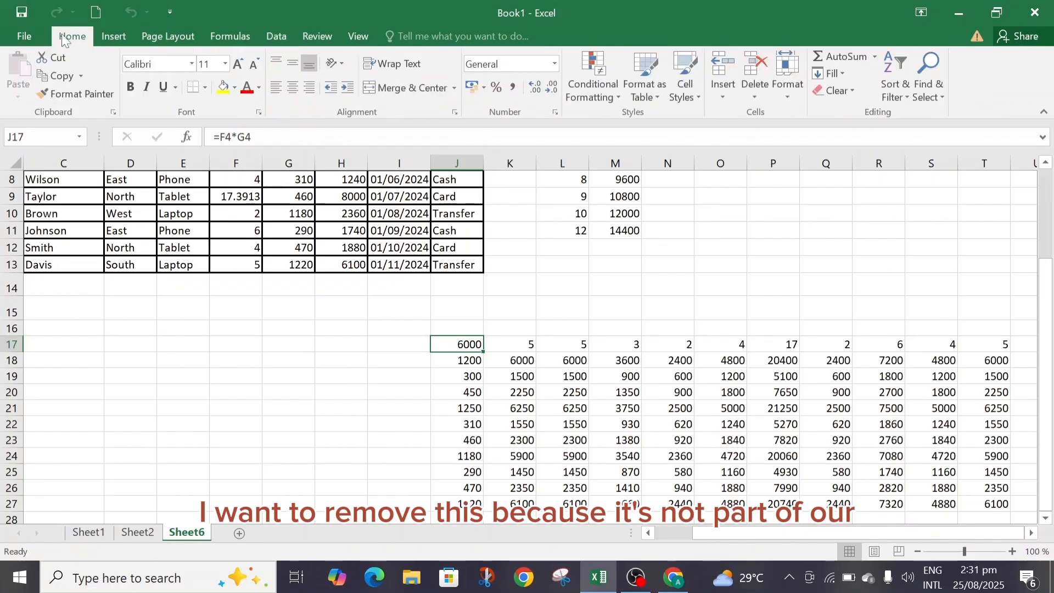
click(259, 88)
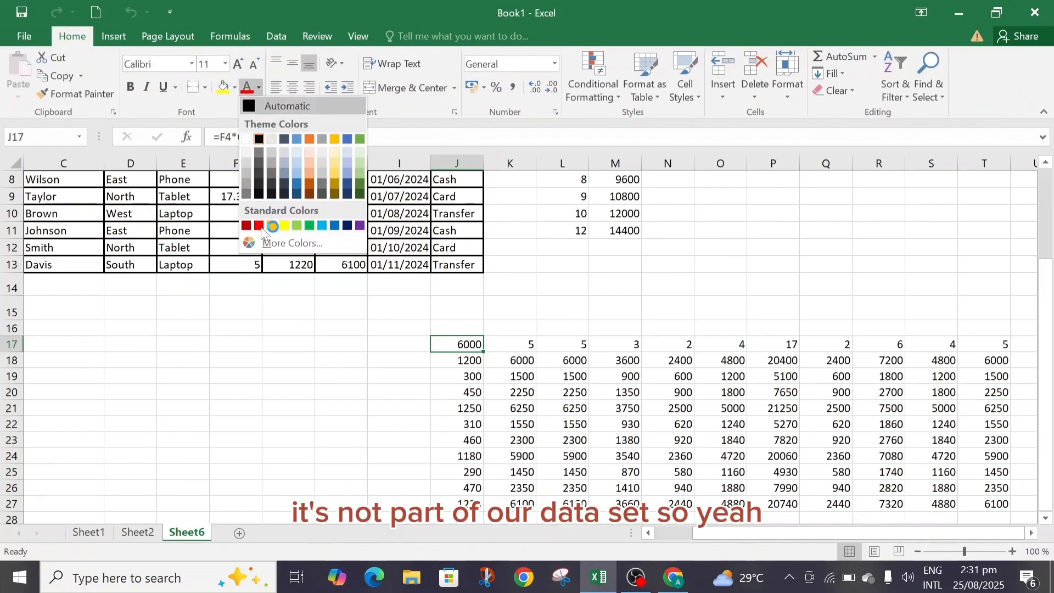
click(247, 144)
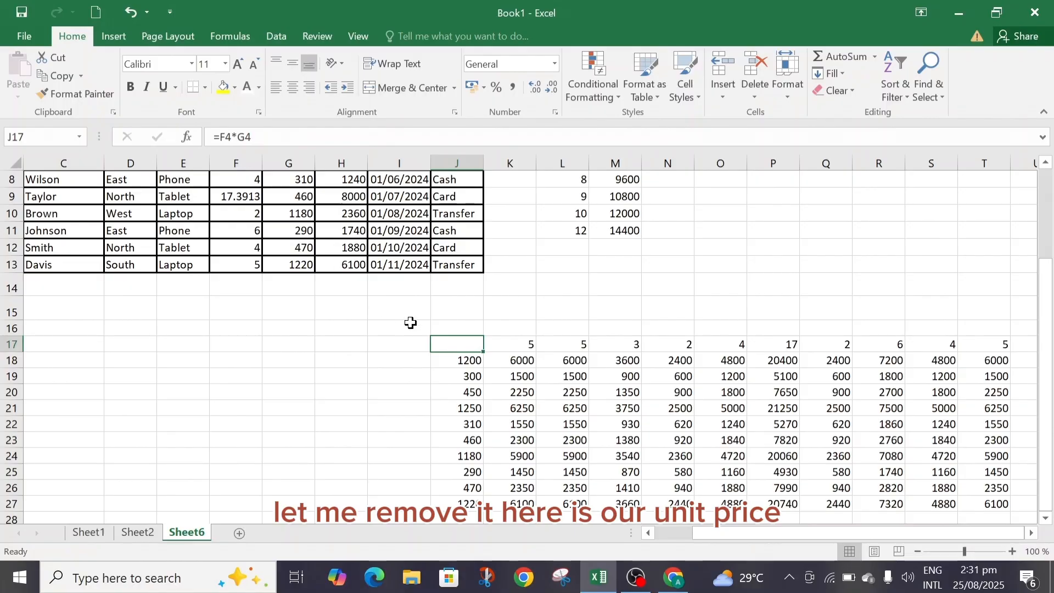
Enter the label Unit Price in cell J16, above the unit price column of the two-variable table.
click(452, 327)
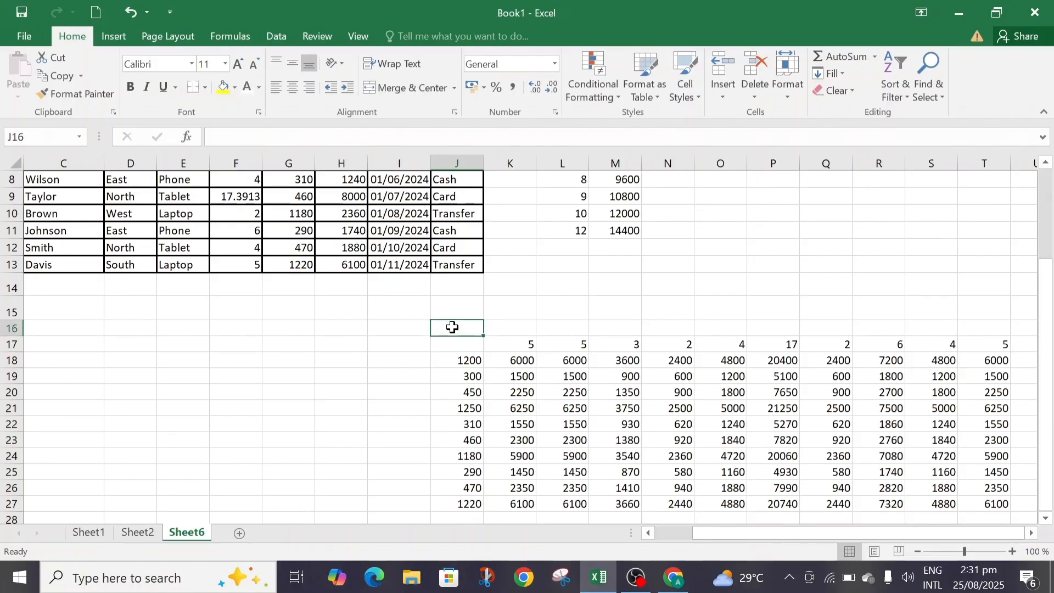
text(Unit )
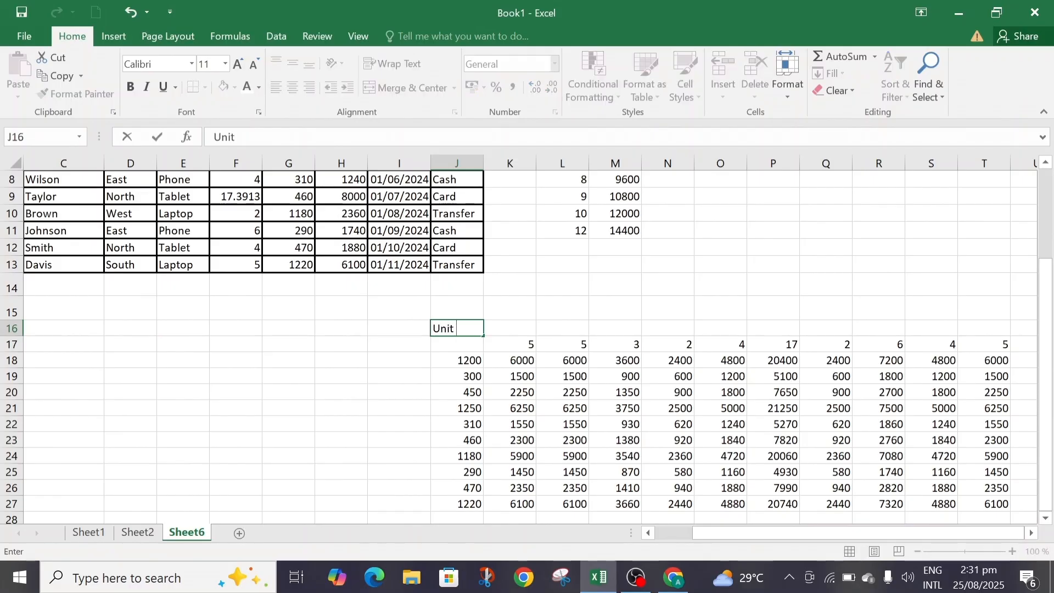
text(Price)
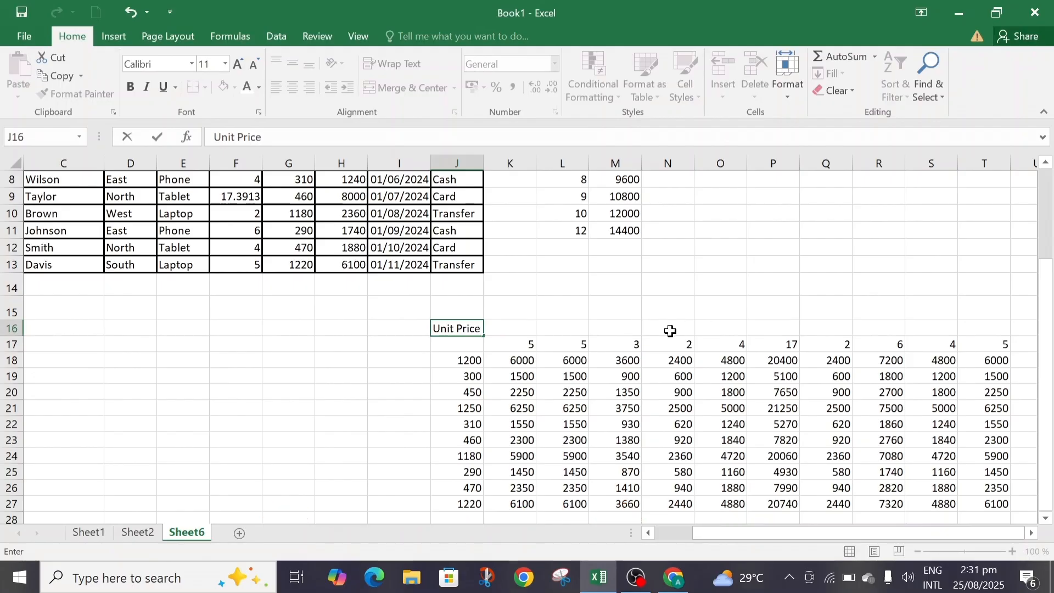
Merge and center cells N16:P16 above the row of quantities and enter the heading Quantity.
drag(667, 332, 760, 331)
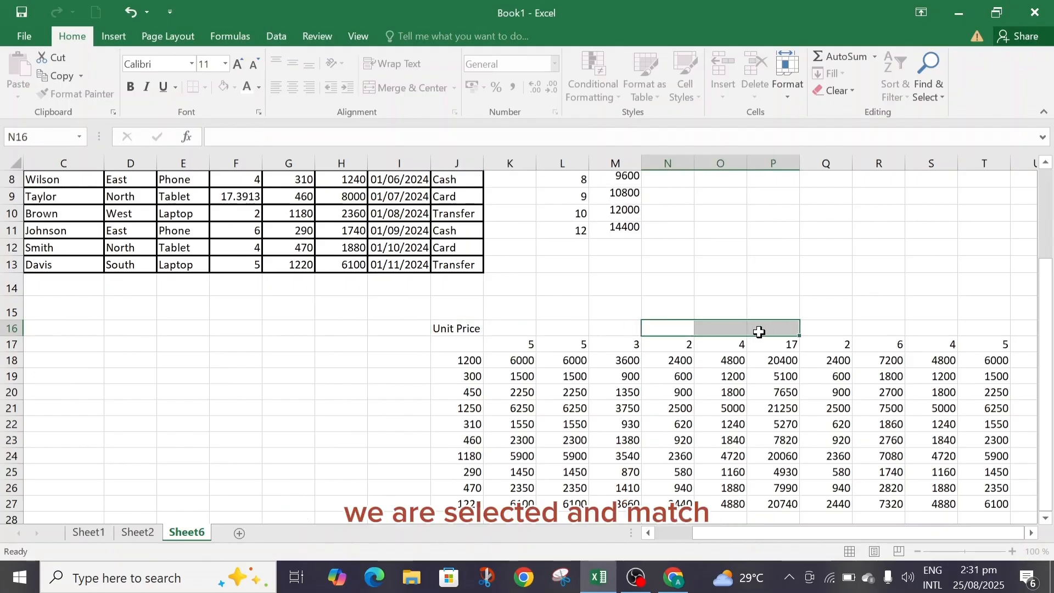
click(426, 86)
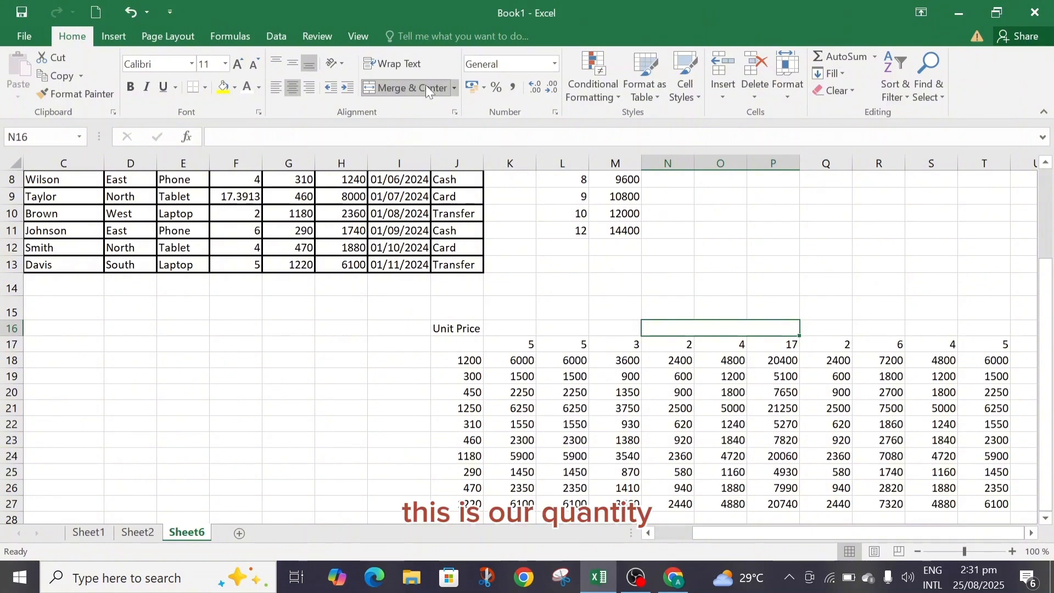
text(Qua)
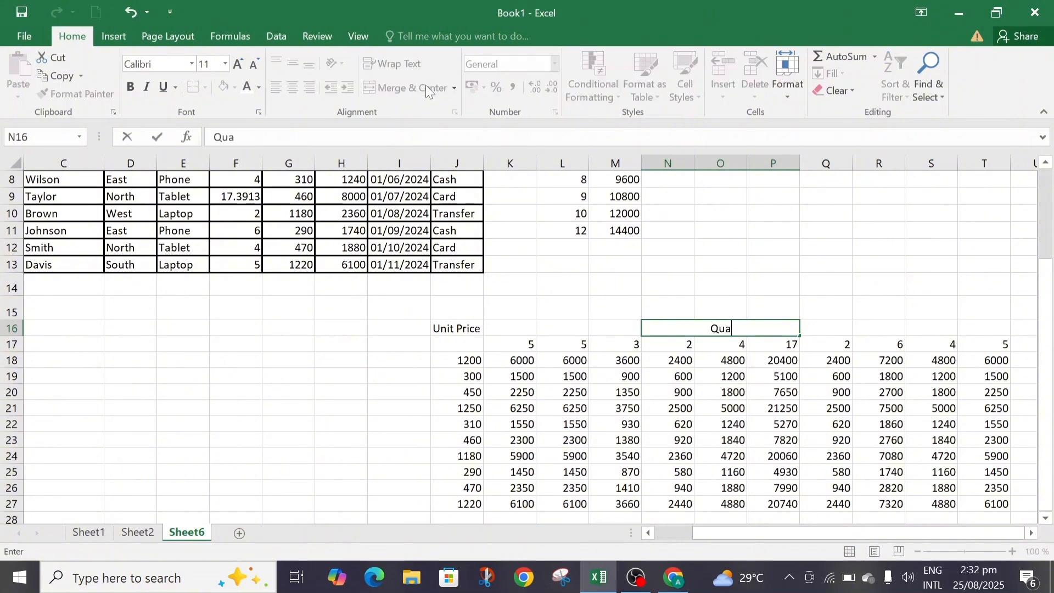
text(ntity)
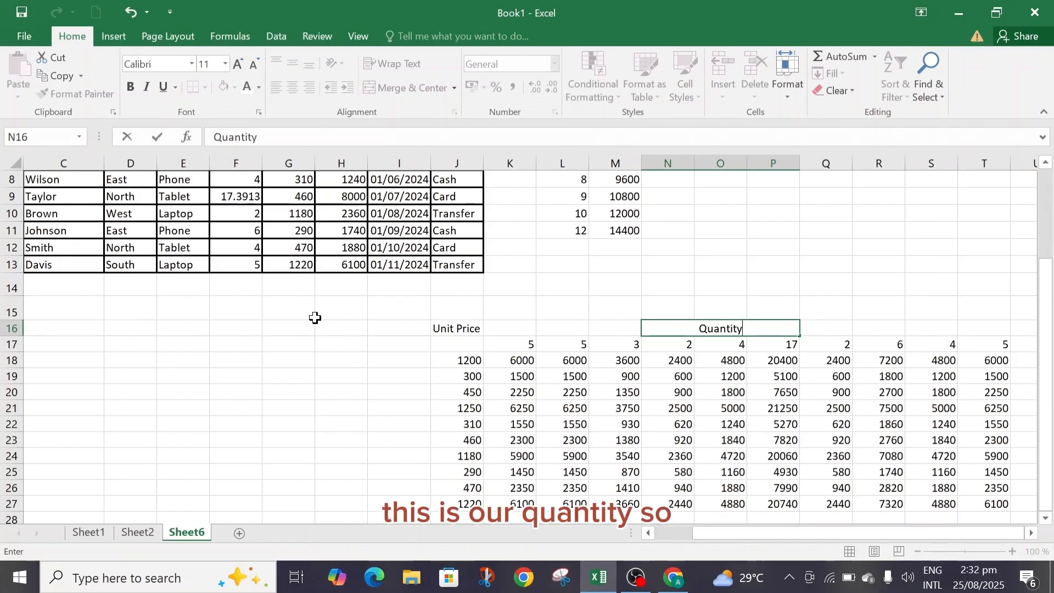
Make the Unit Price label in J16 and the merged Quantity heading in N16:P16 bold.
click(130, 87)
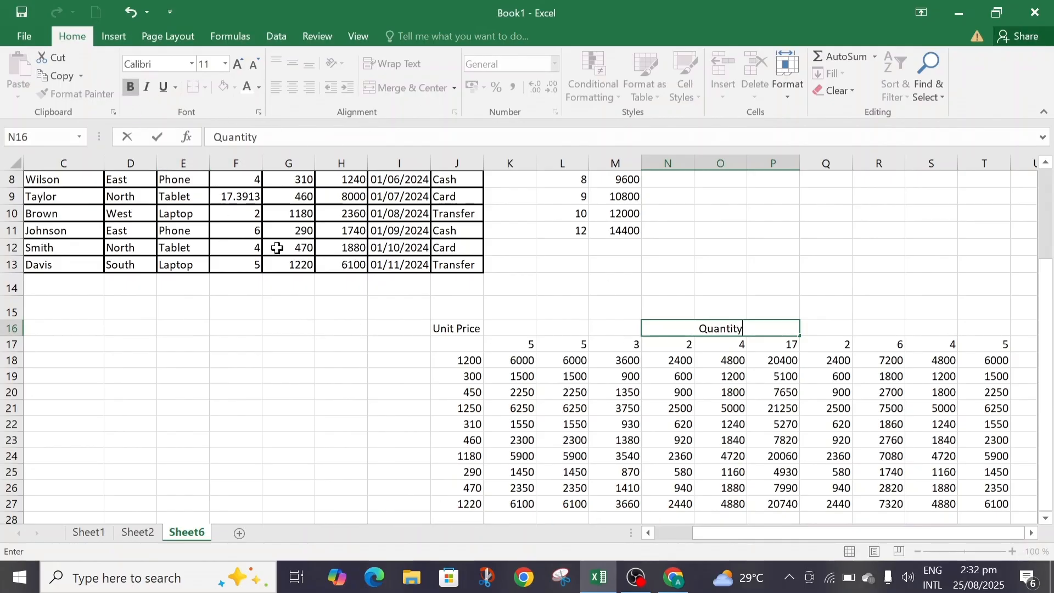
click(468, 329)
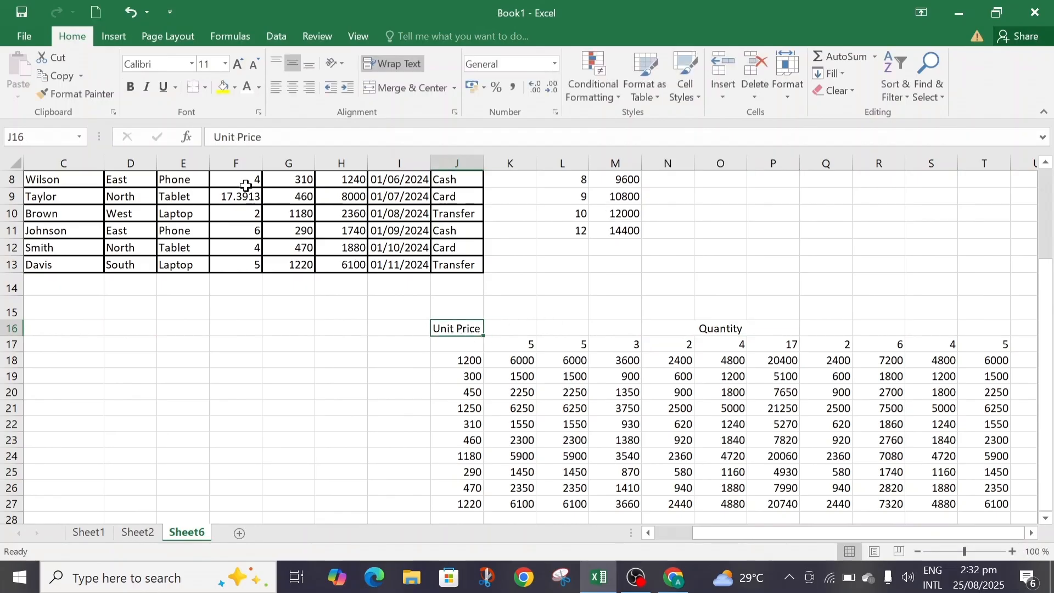
click(130, 87)
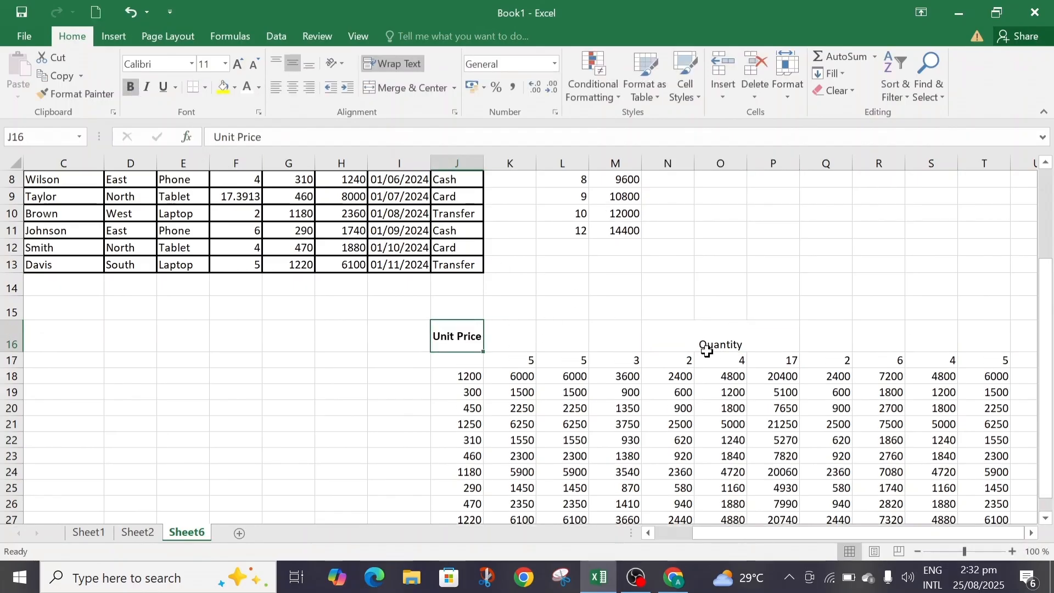
click(728, 345)
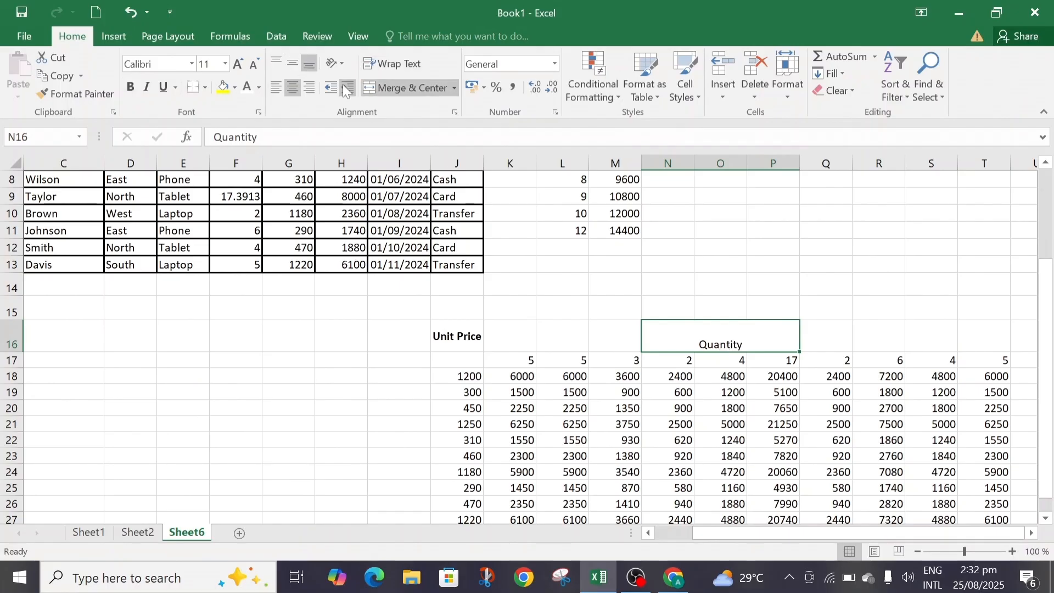
click(131, 86)
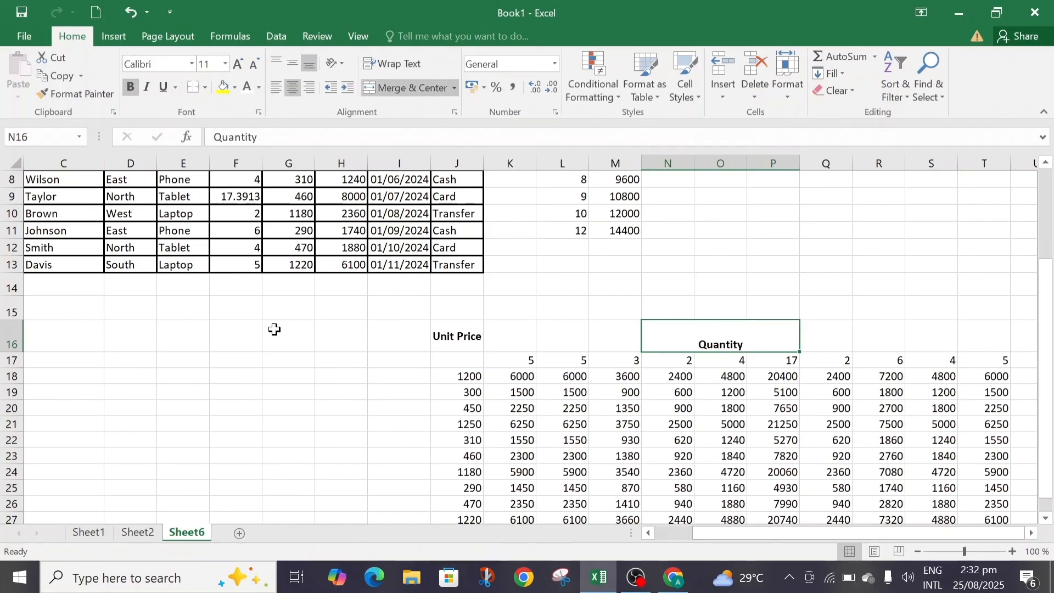
drag(1046, 260, 1052, 346)
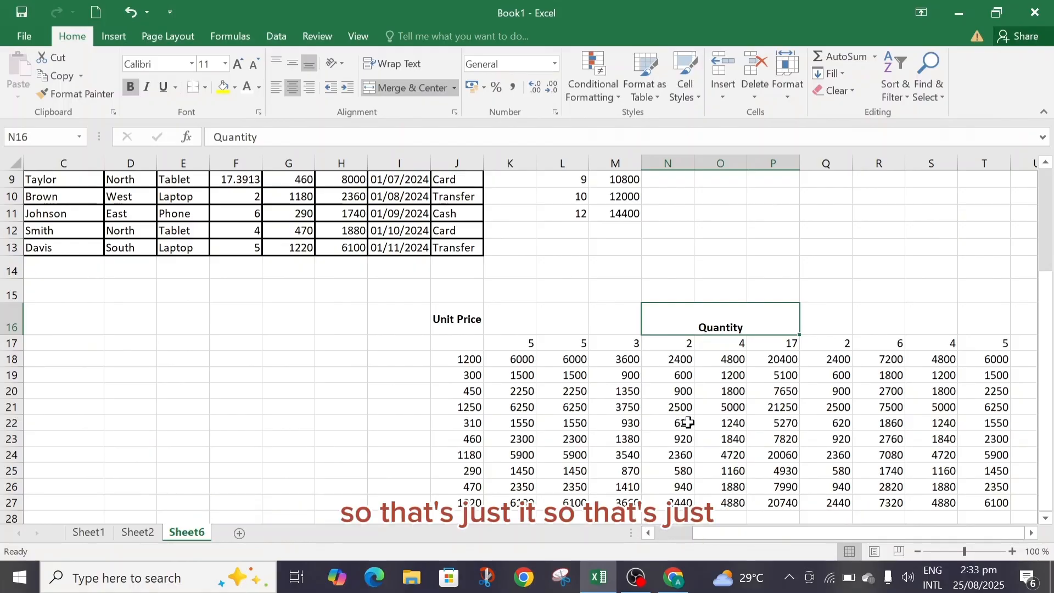
drag(1046, 367, 1051, 291)
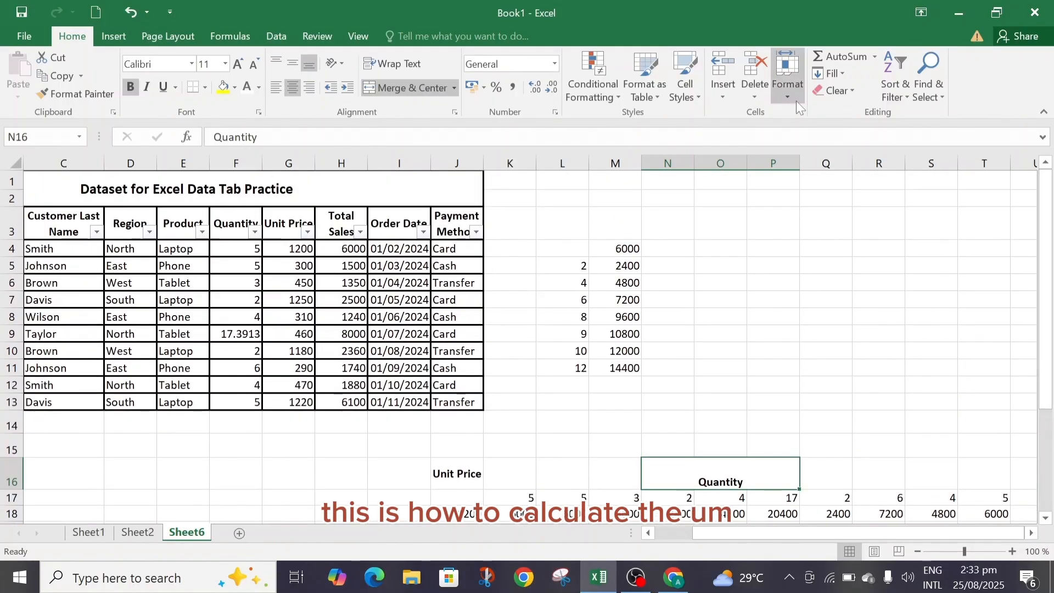
click(280, 35)
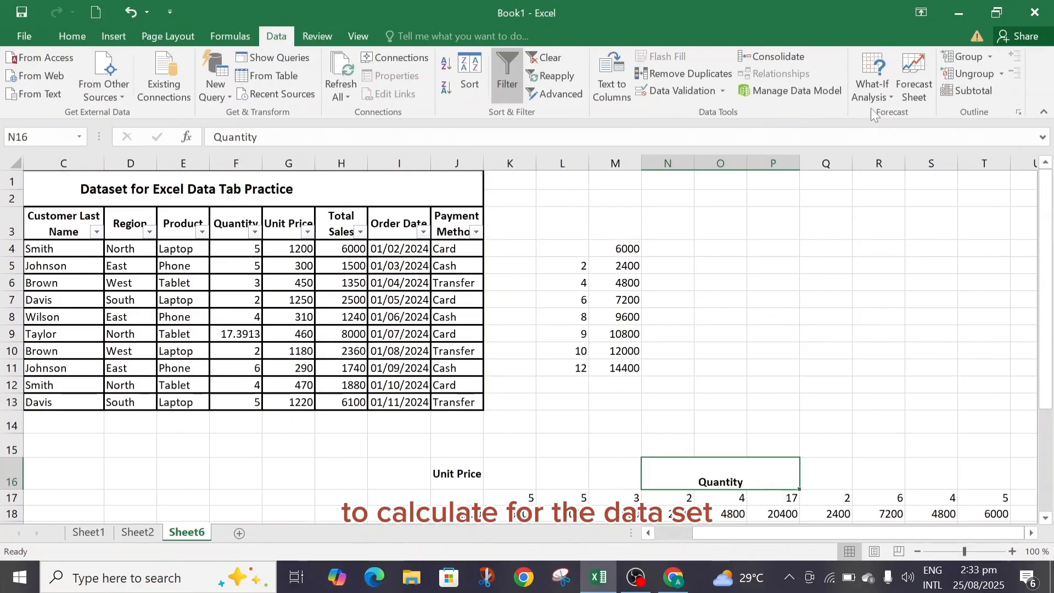
click(891, 96)
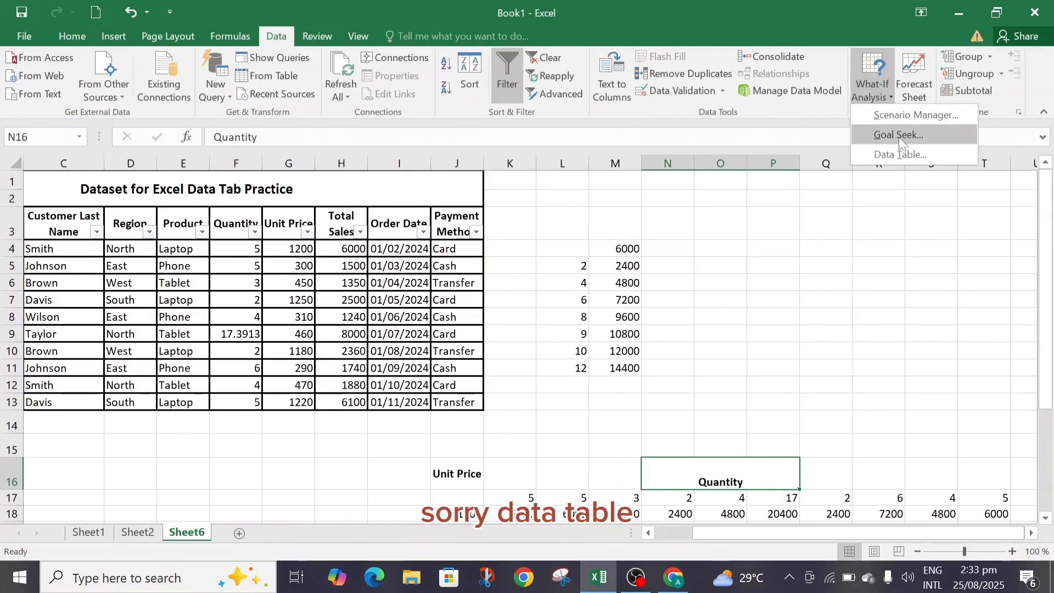
click(805, 111)
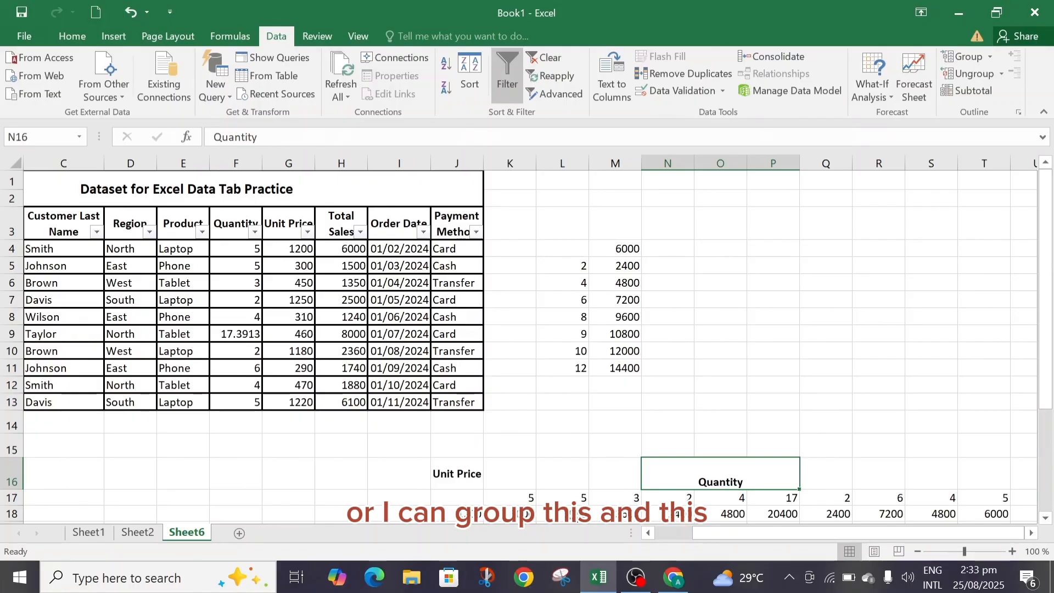
click(577, 509)
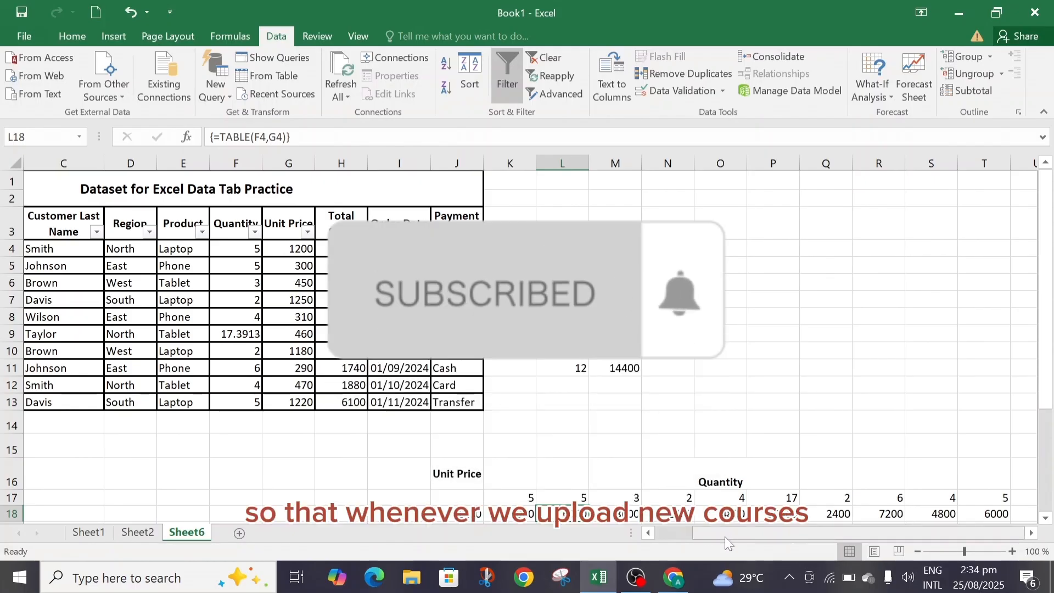
drag(724, 532, 661, 532)
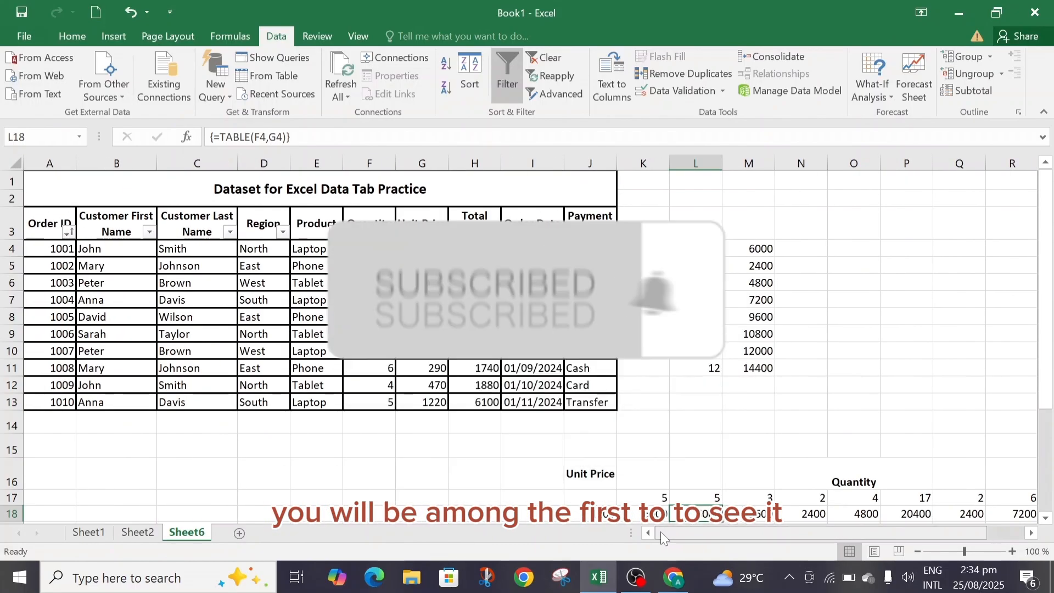